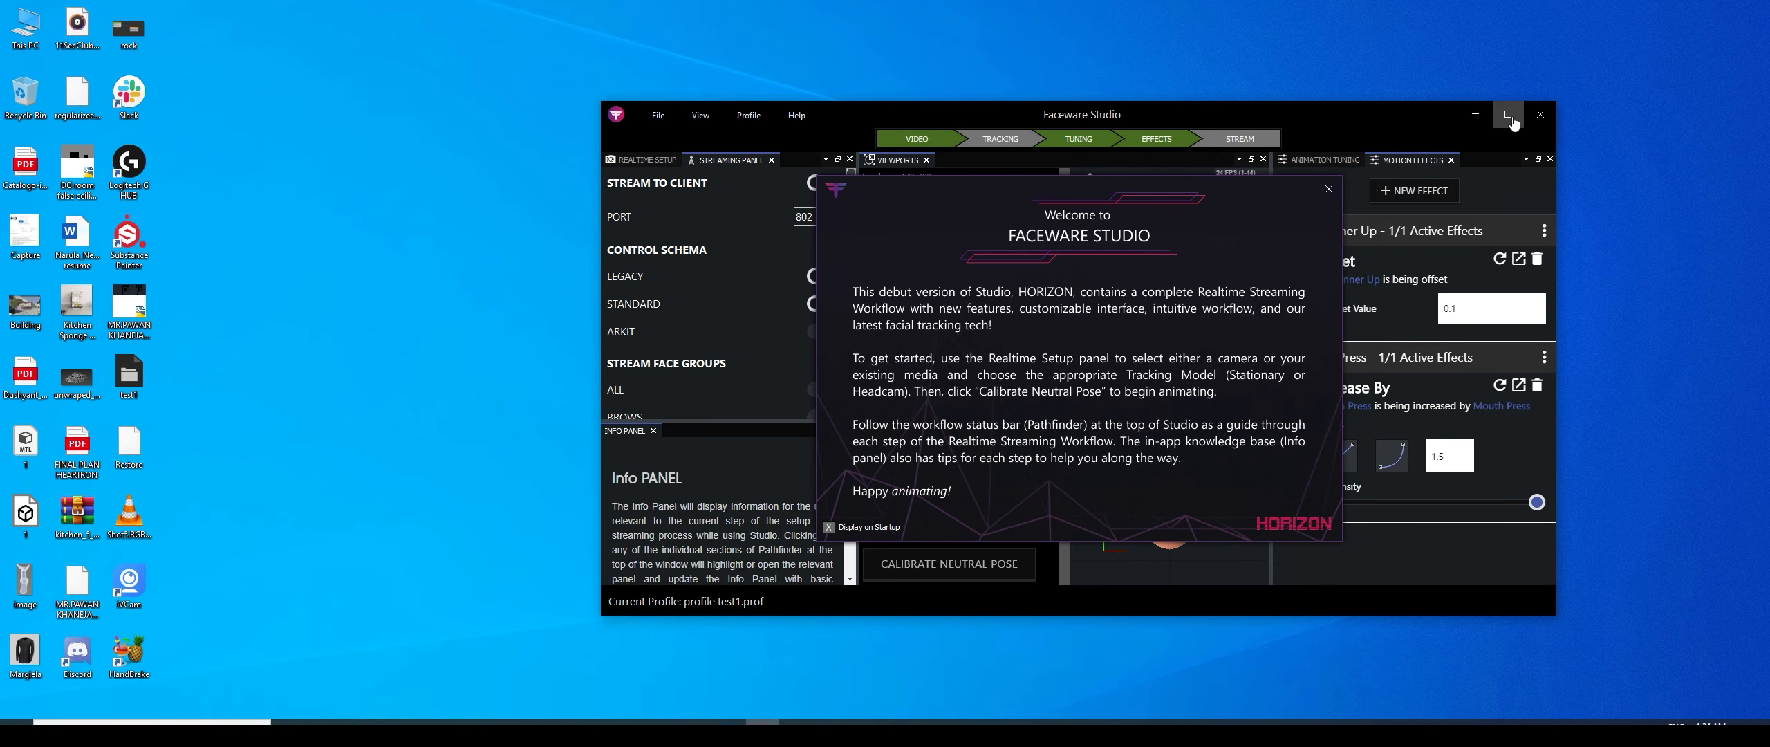
Set e2eSoft iVCam as the live camera input in the realtime setup and calibrate the neutral pose
left_click(1426, 141)
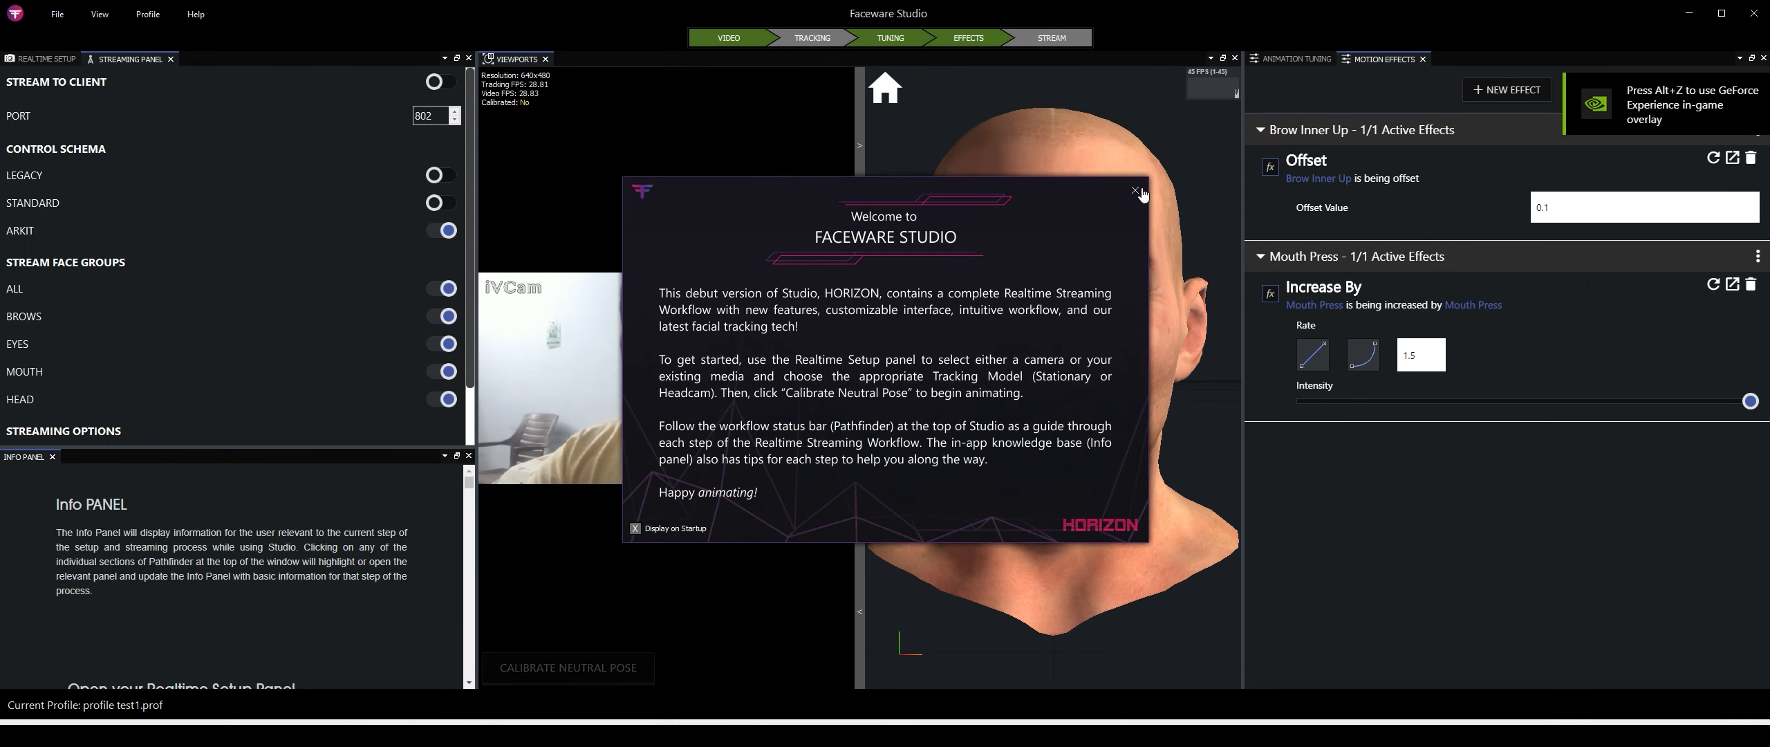
left_click(1135, 189)
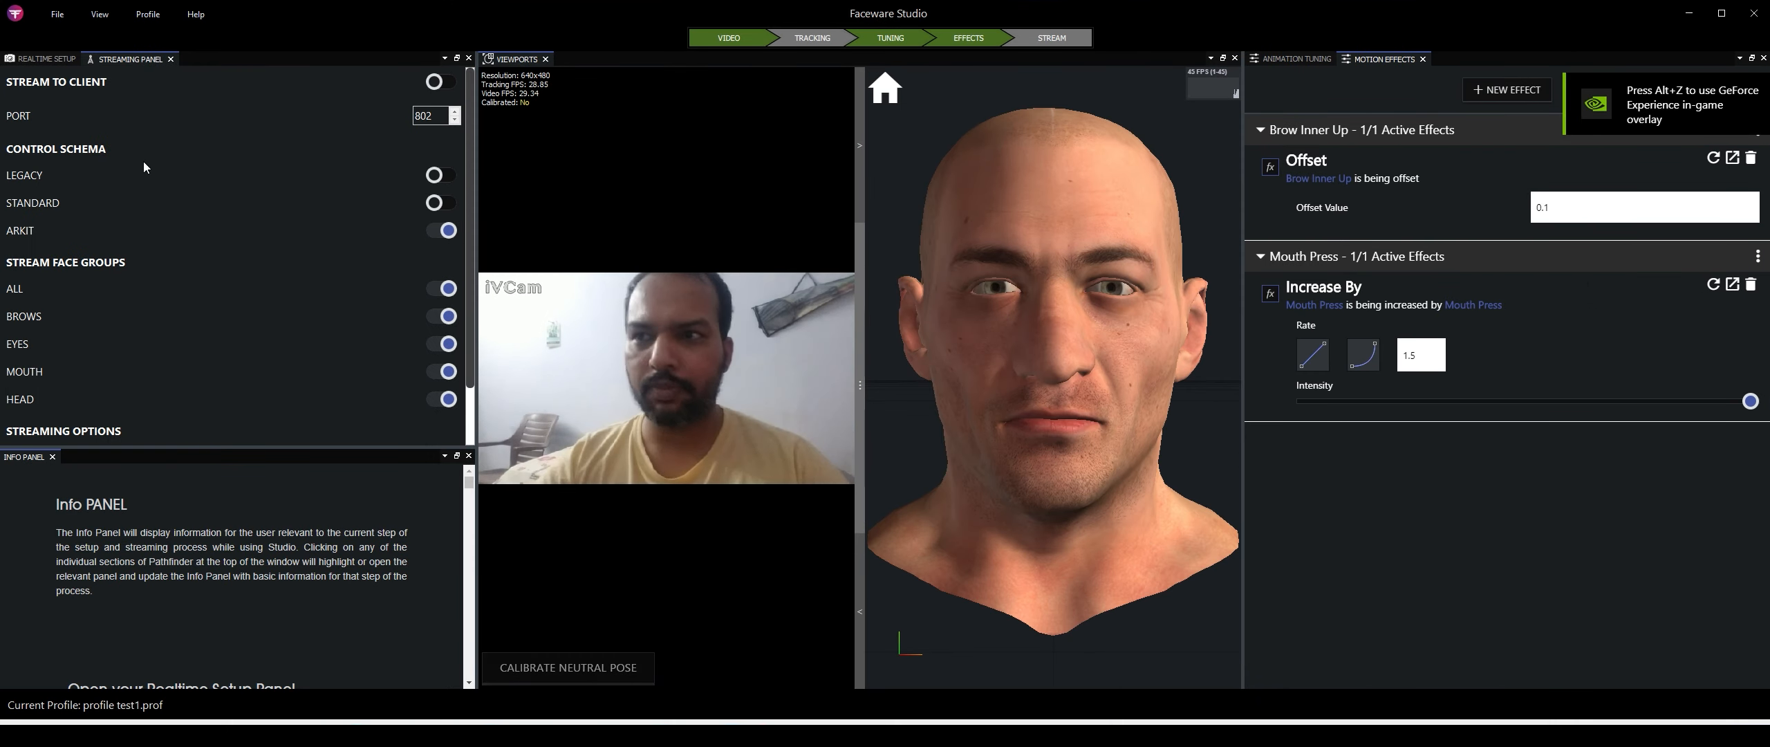
left_click(38, 58)
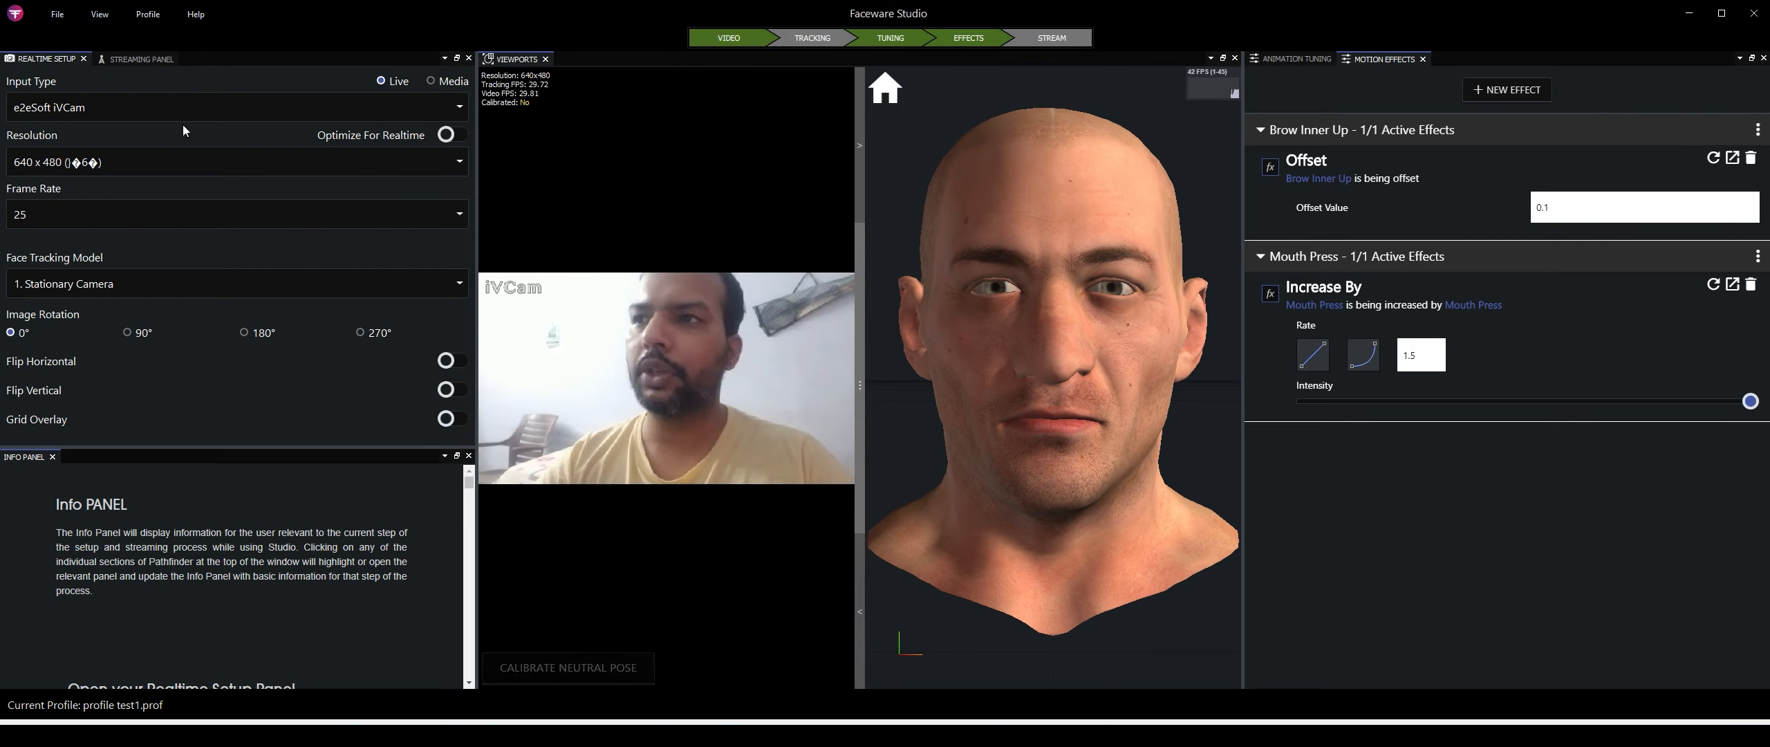
left_click(239, 108)
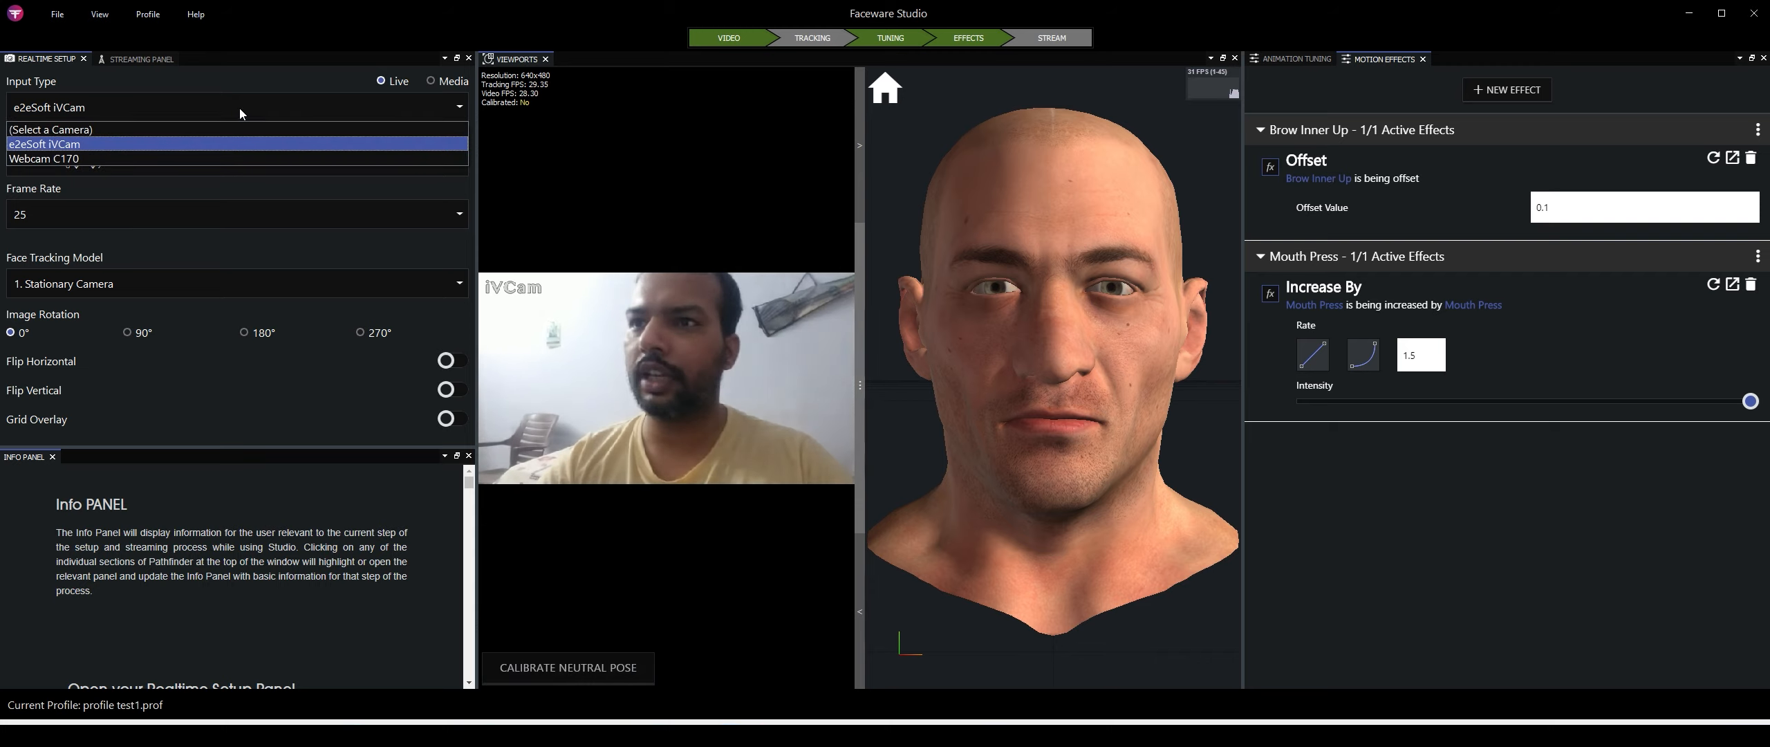
left_click(127, 146)
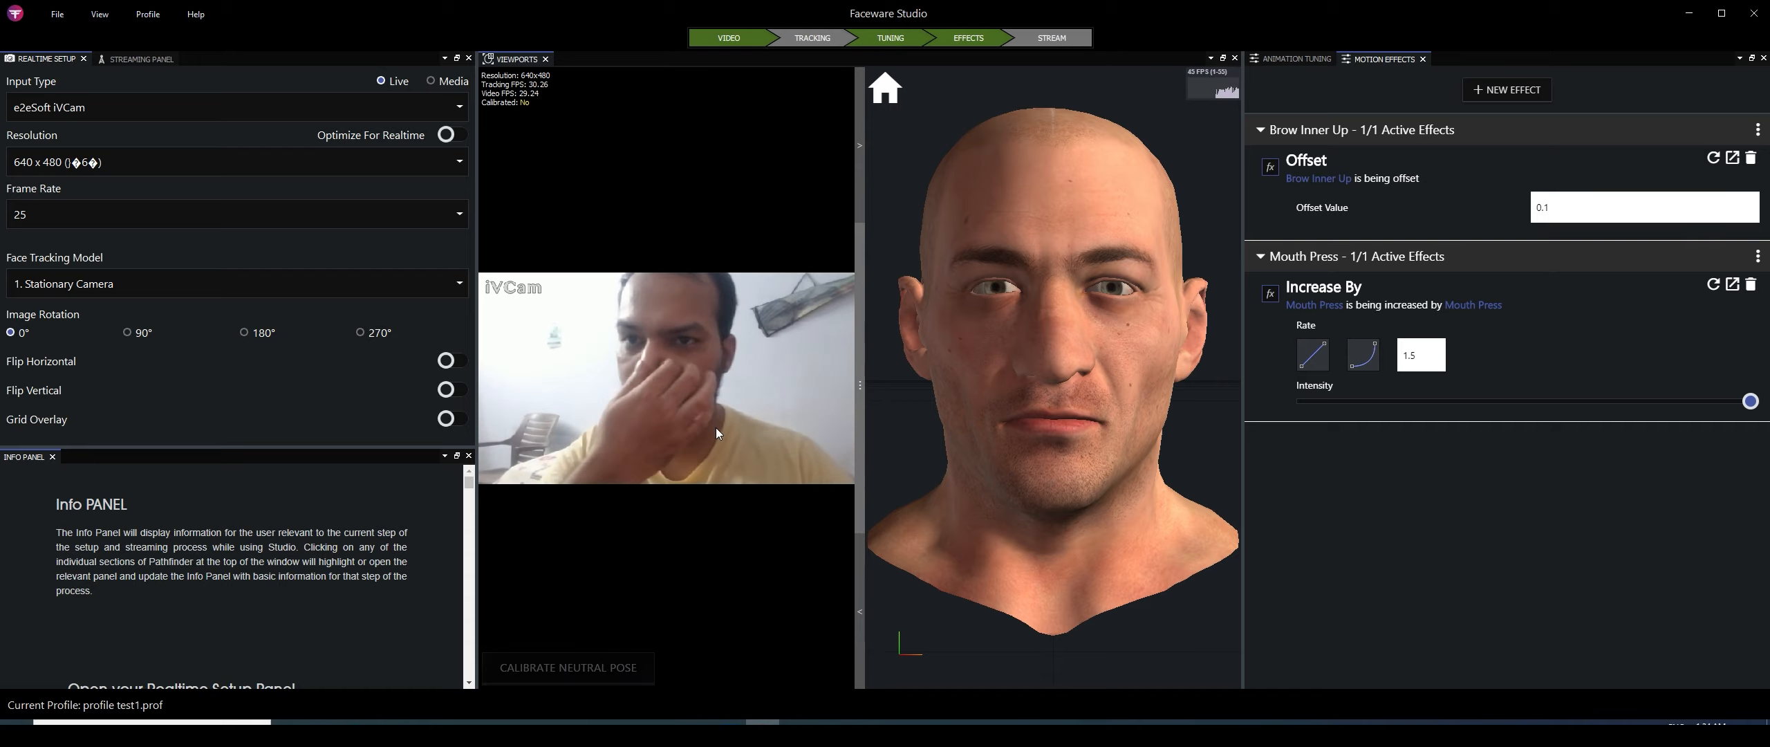
left_click(575, 674)
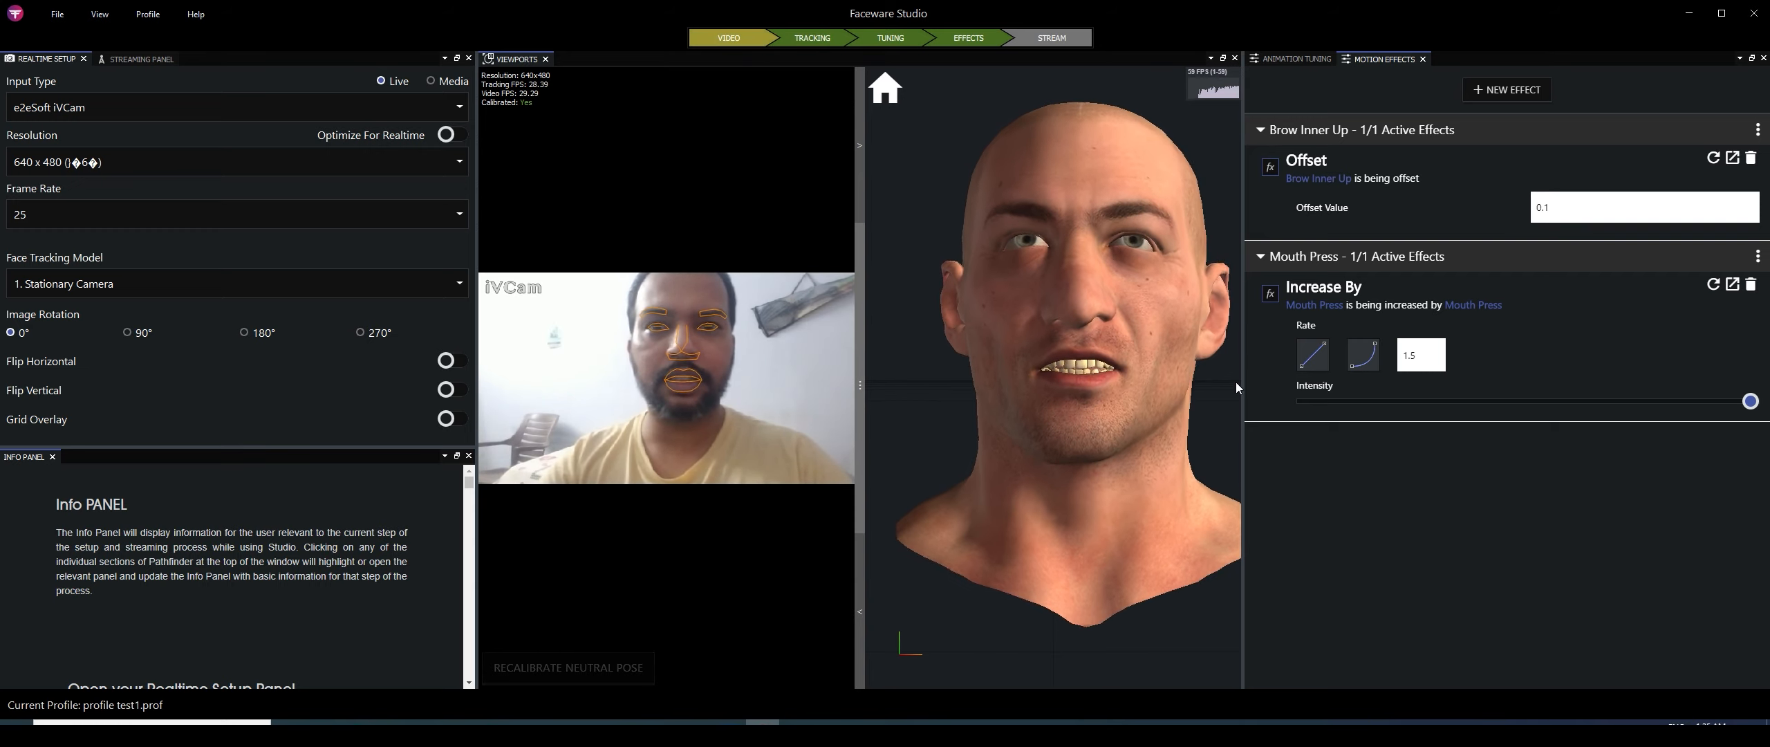
Move the Faceware Studio window onto the neighbouring monitor and maximize it there
left_click(1687, 16)
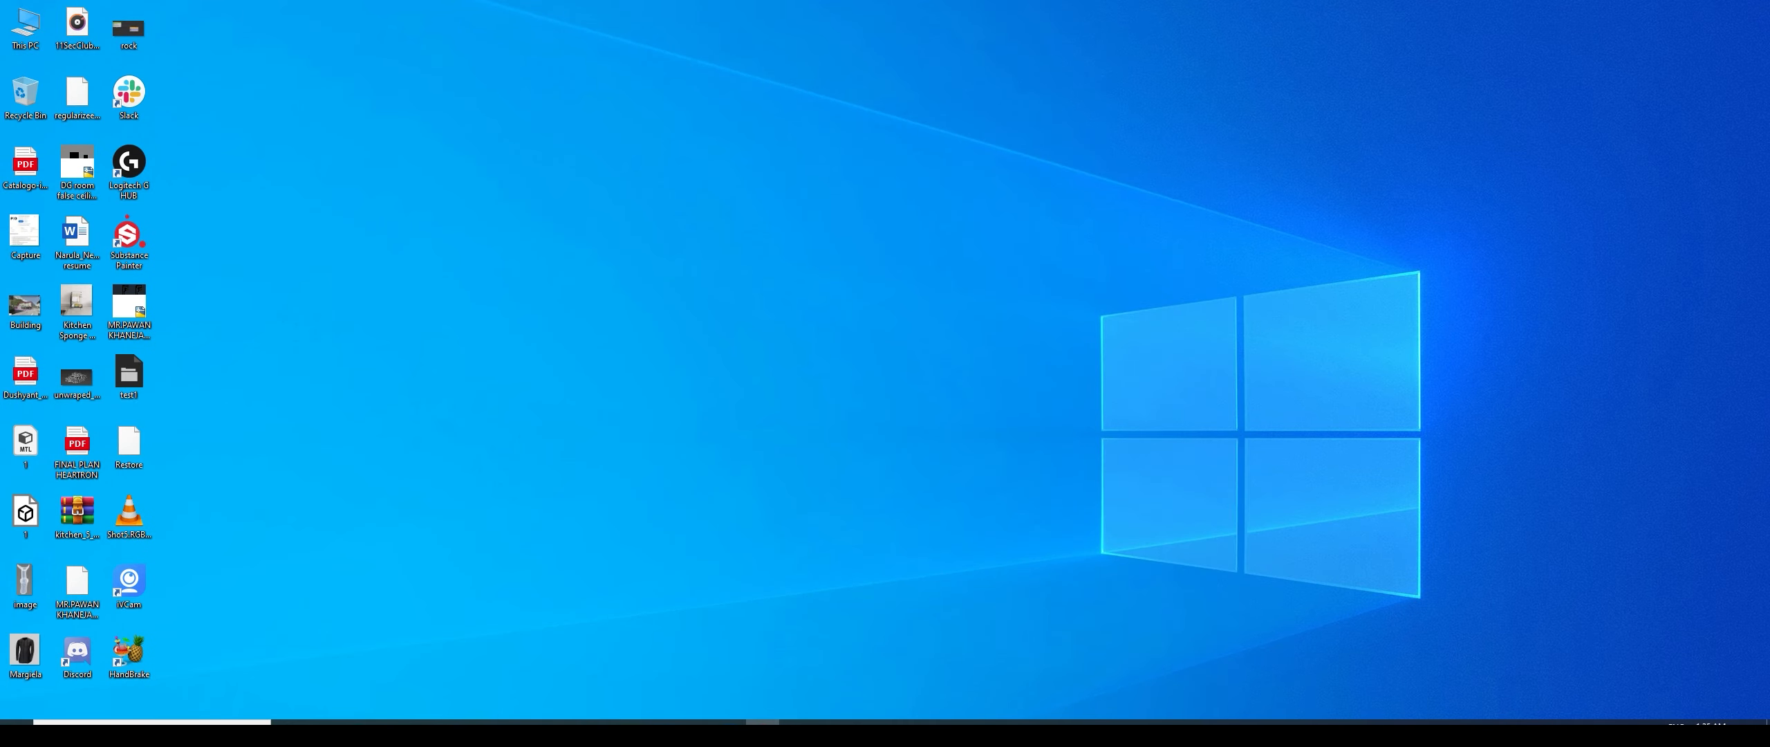
left_click(763, 733)
left_click_drag(434, 285, 0, 213)
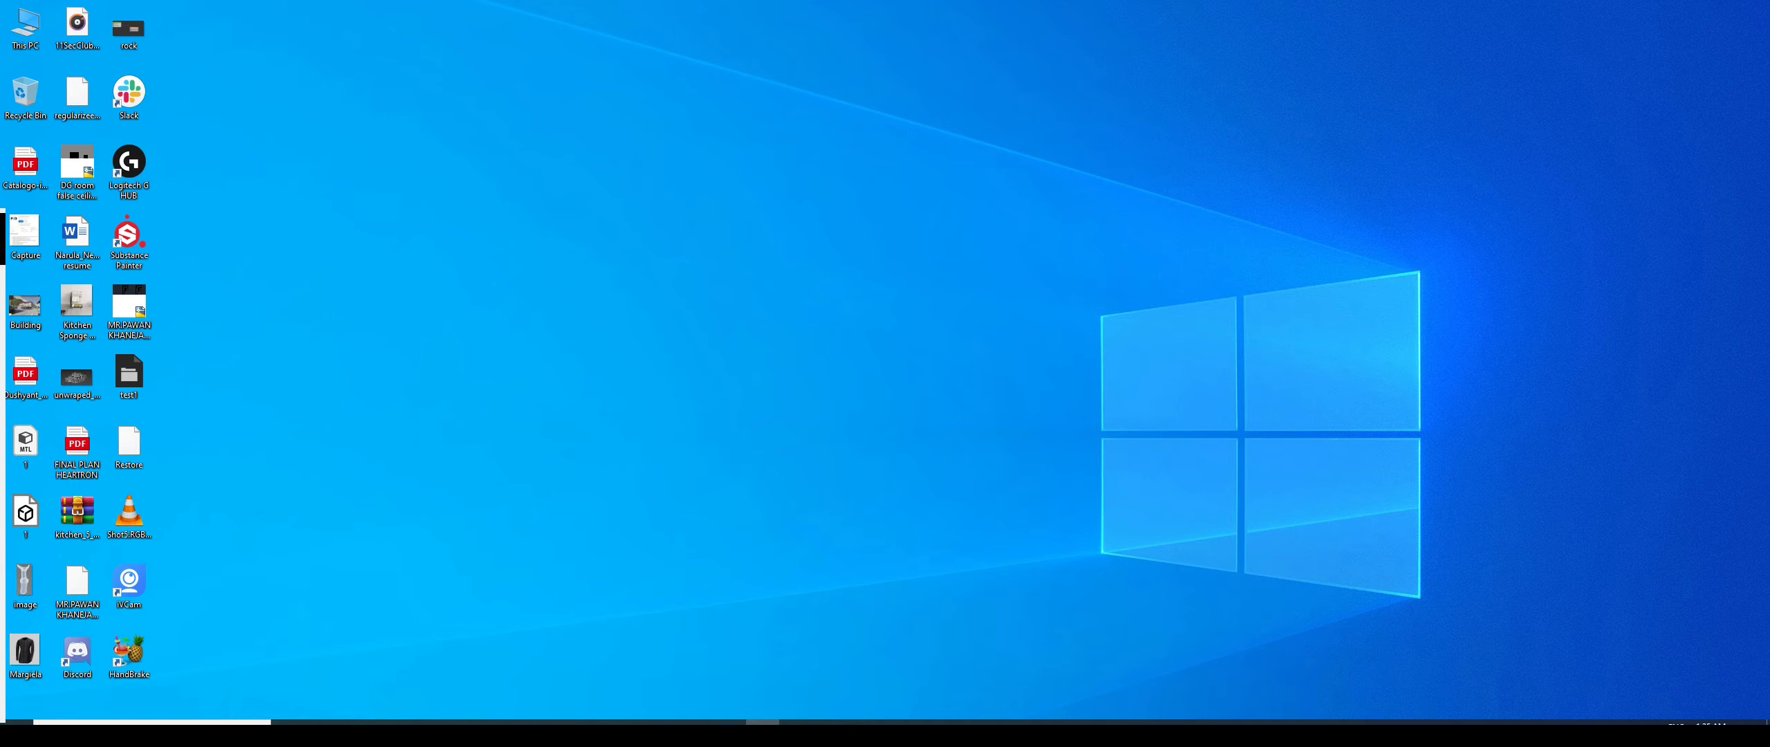
left_click(0, 220)
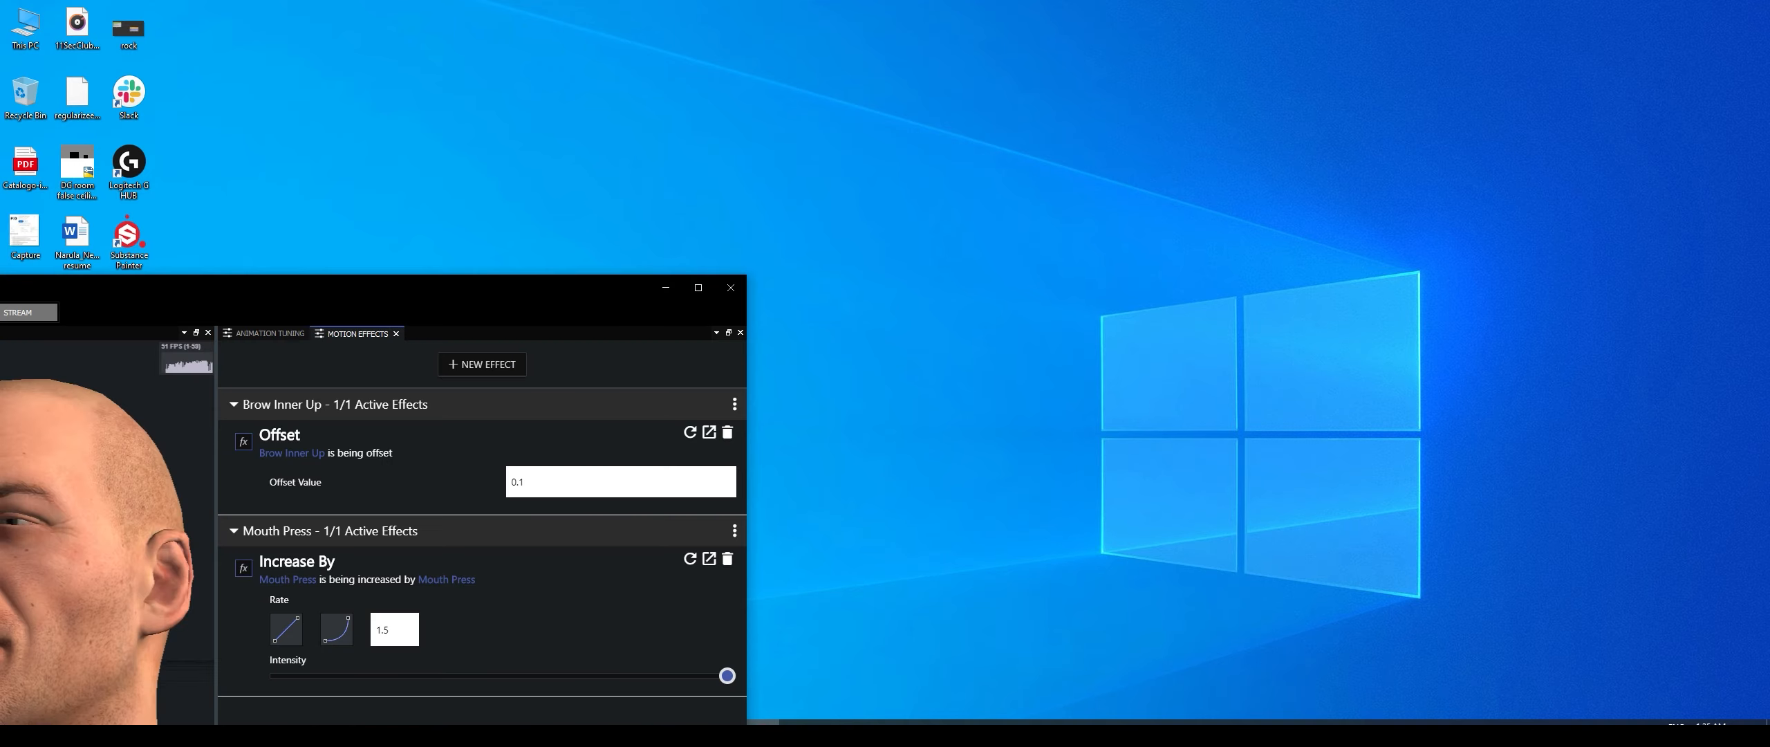
left_click(699, 288)
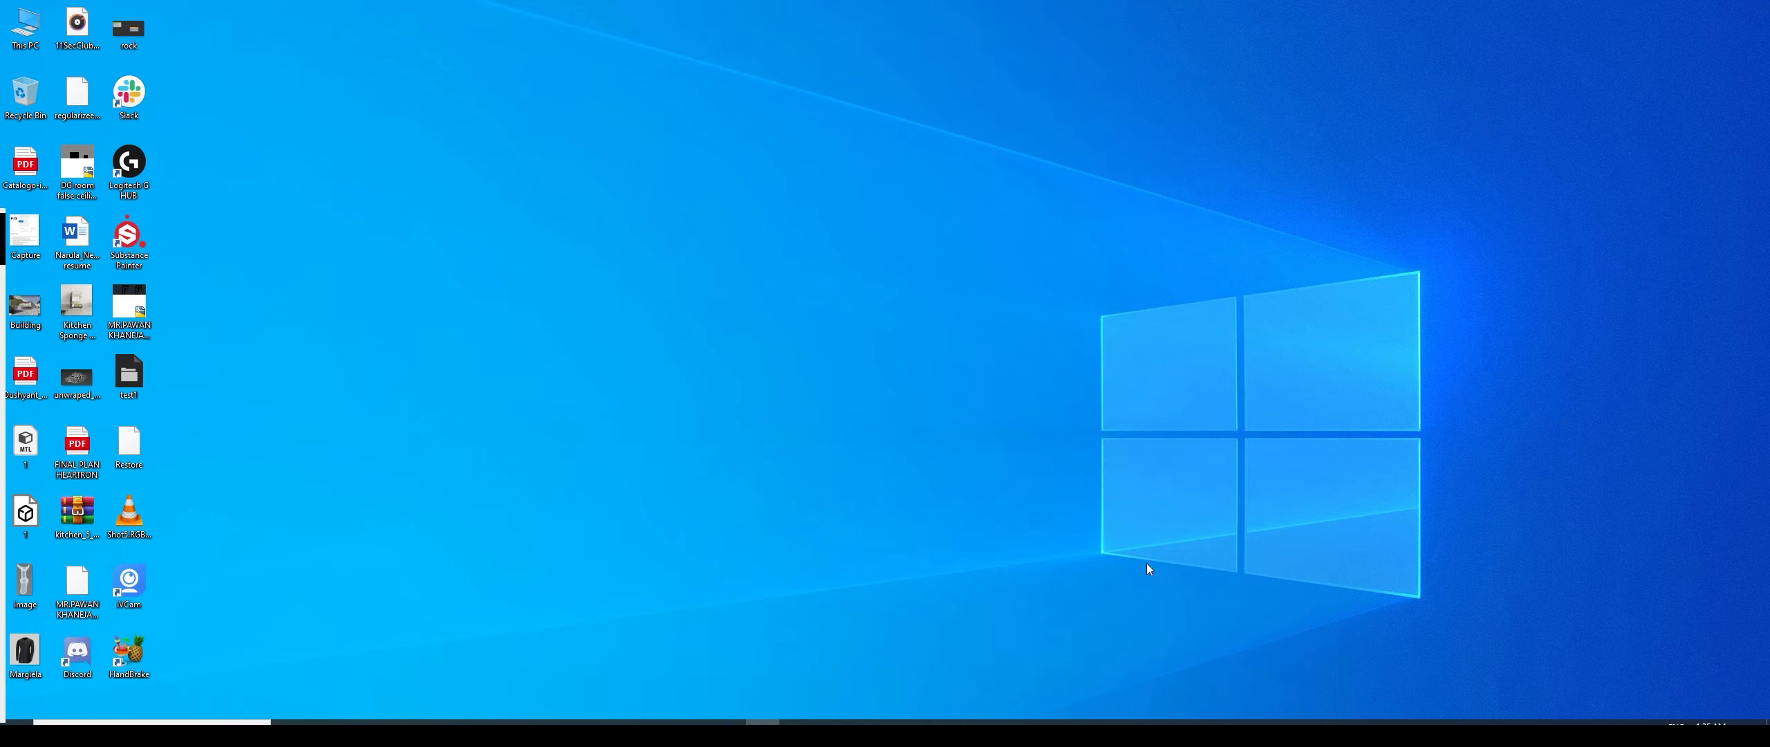
Switch to Quixel Bridge and check the MetaHumans model format in the download settings of the Omar MetaHuman
left_click(661, 733)
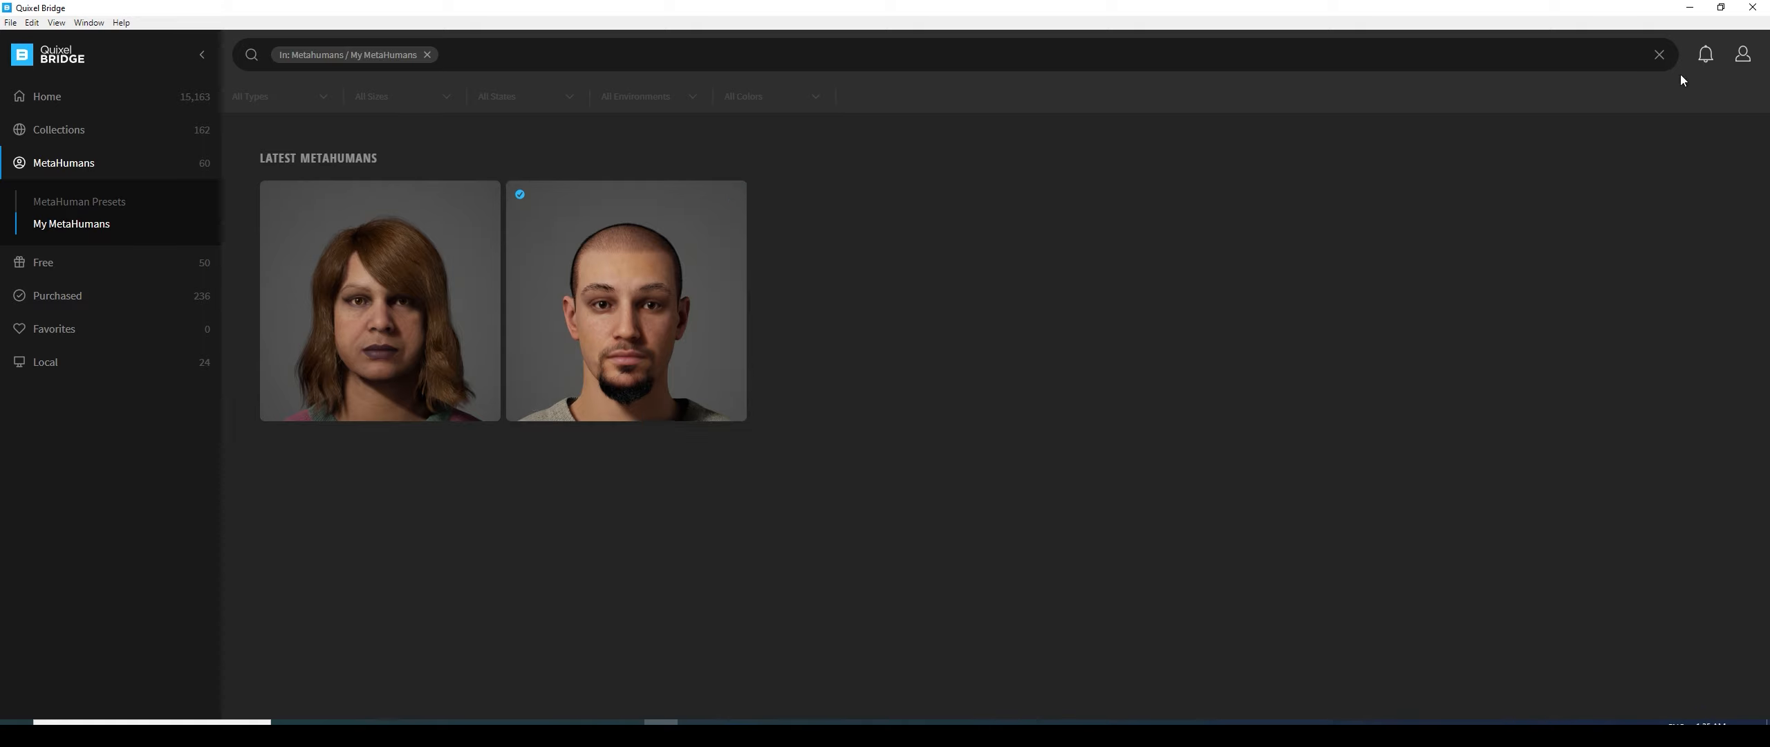
left_click(668, 339)
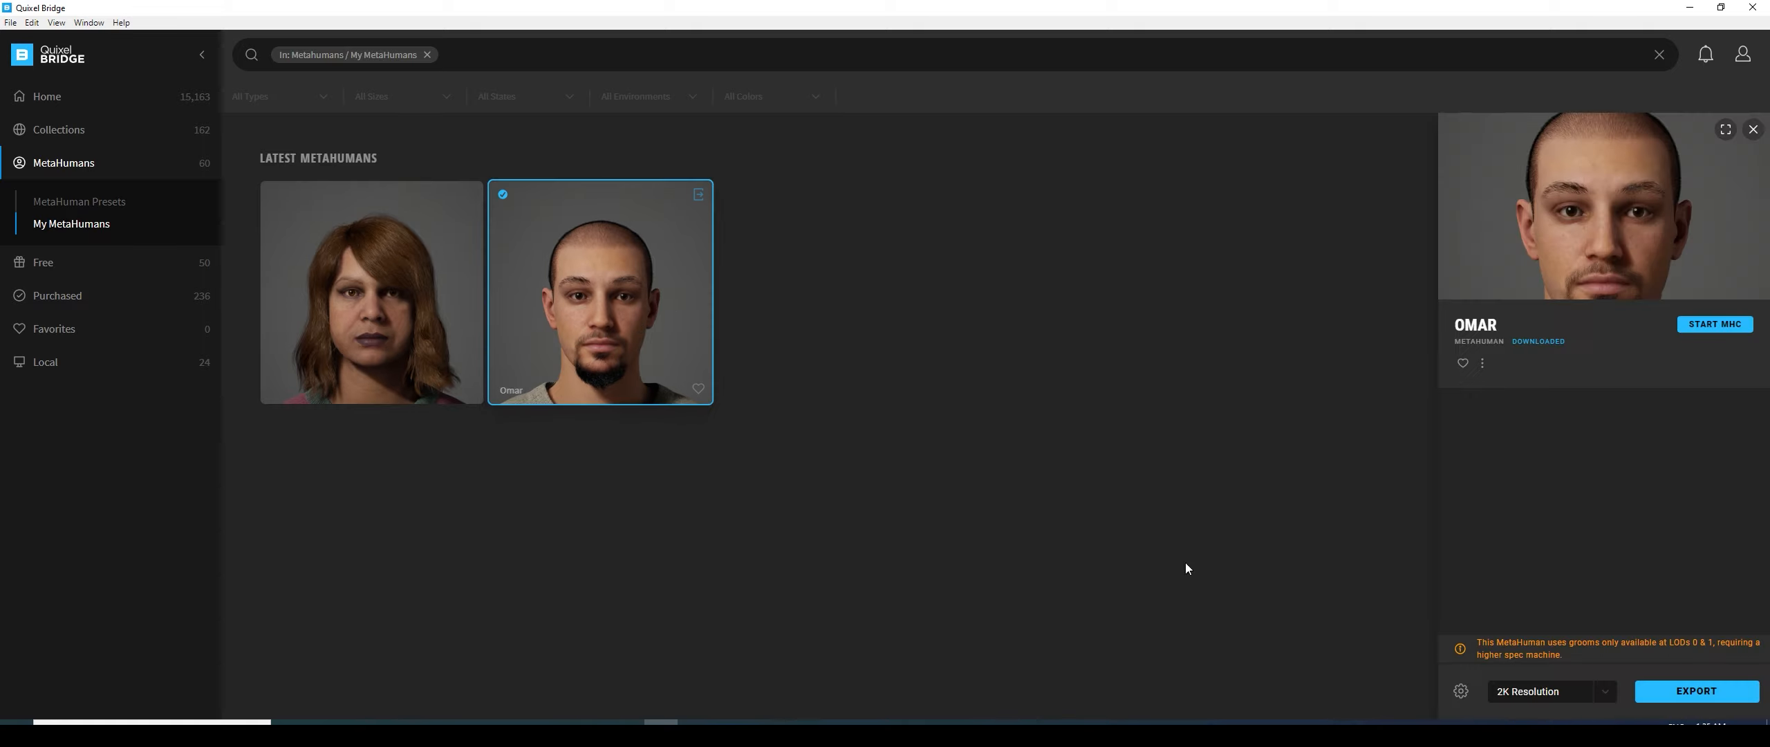
left_click(1461, 691)
left_click(1494, 640)
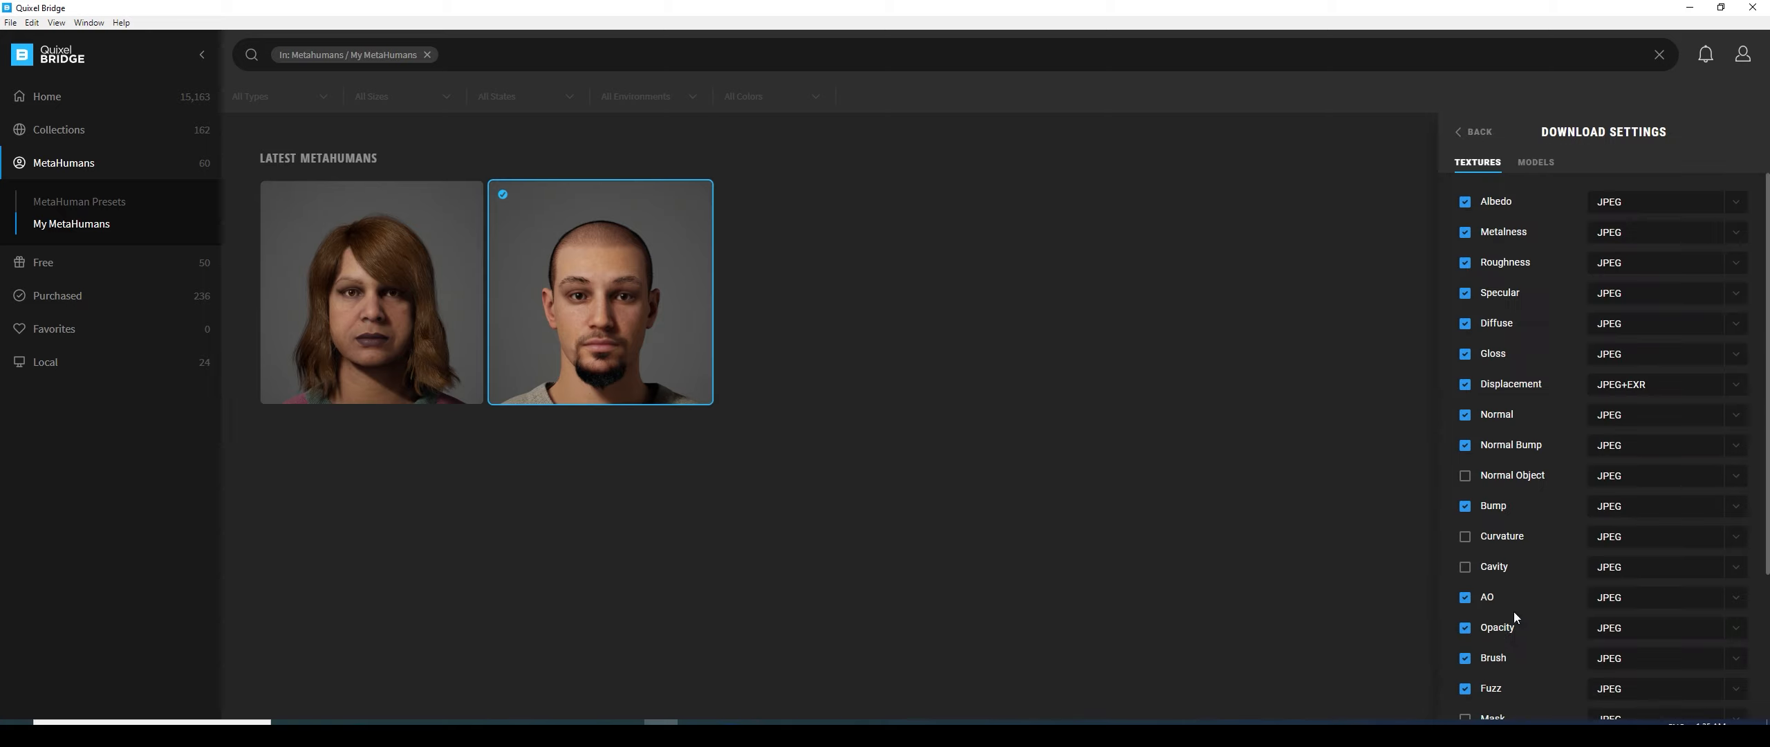
left_click(1536, 163)
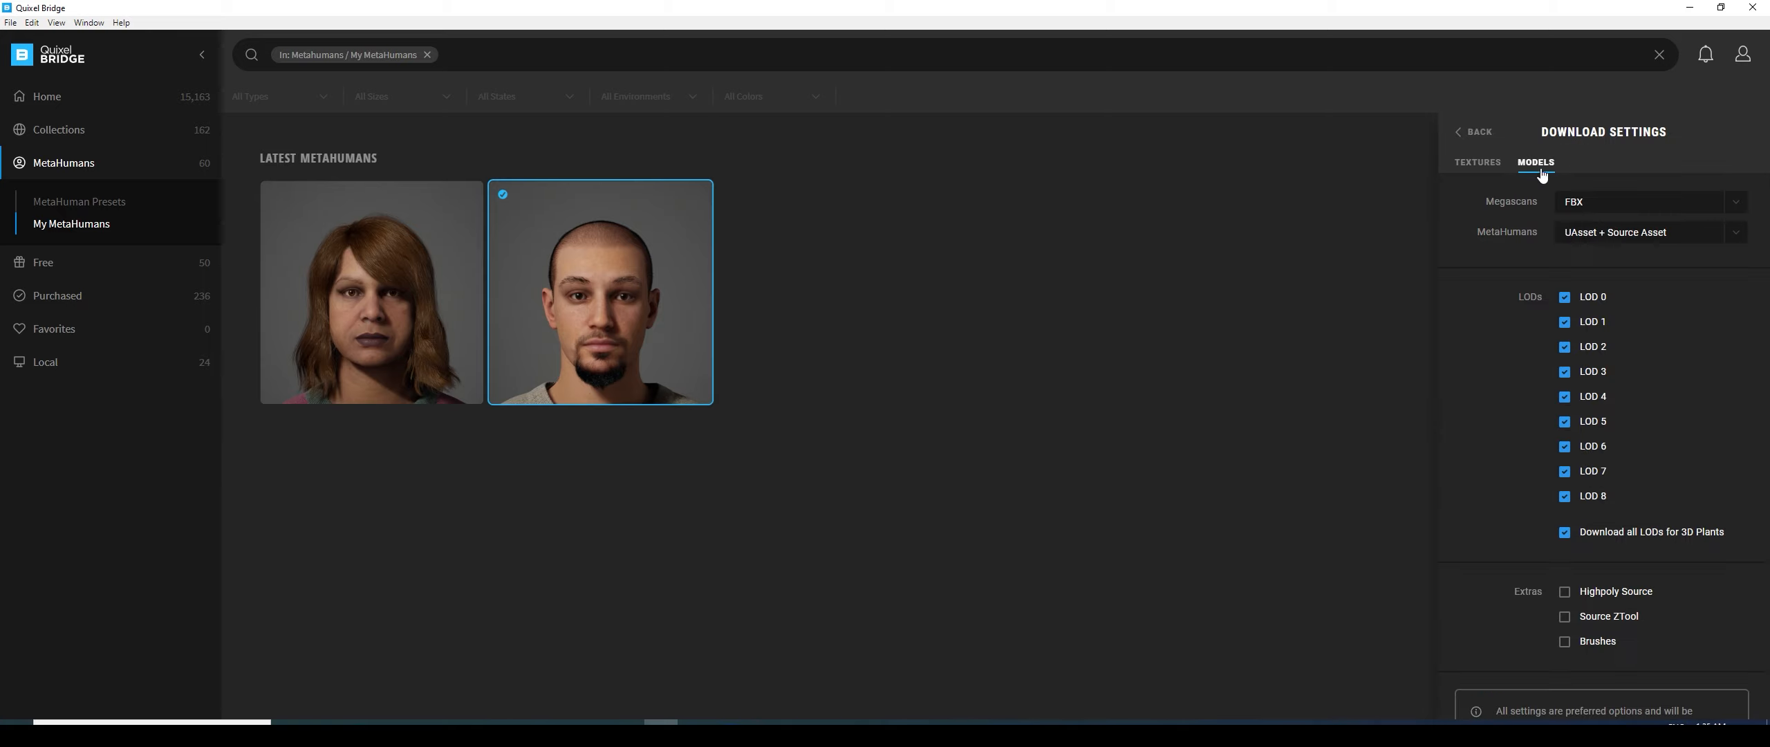
left_click(1682, 233)
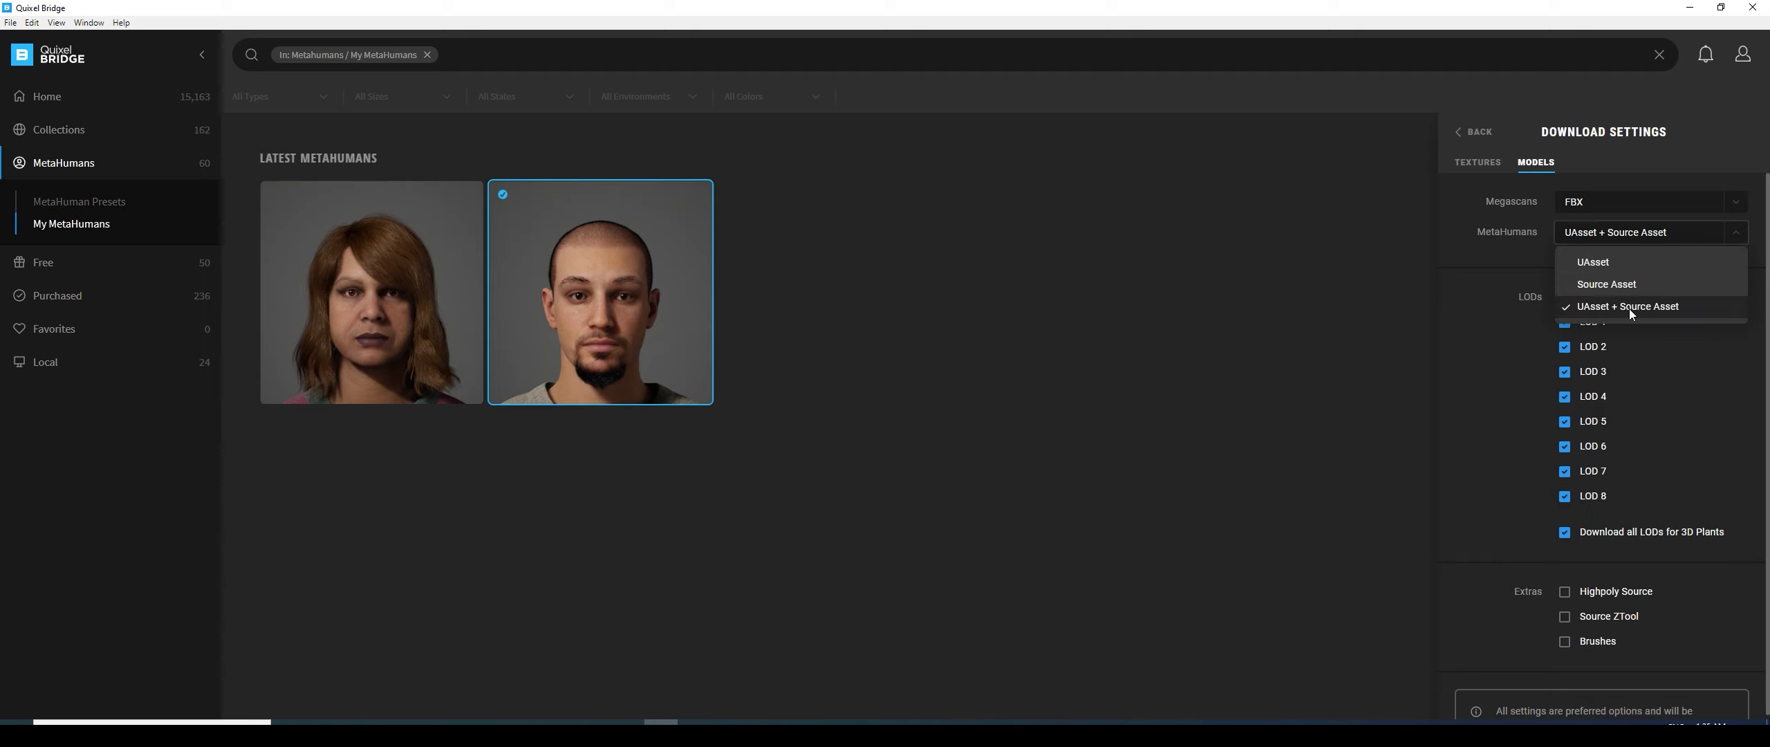
left_click(1085, 286)
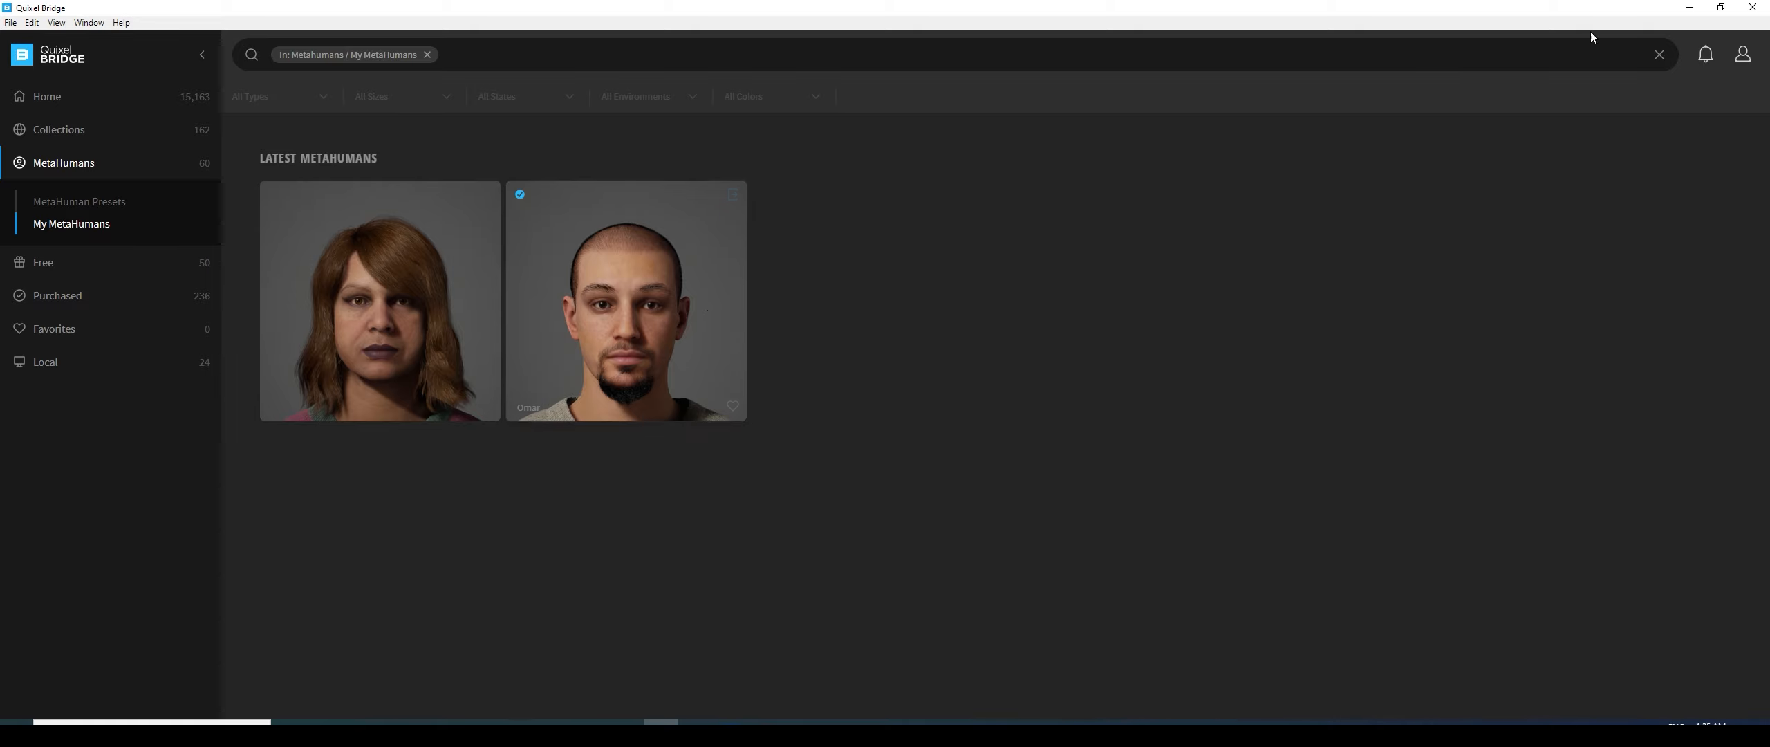
left_click(1689, 8)
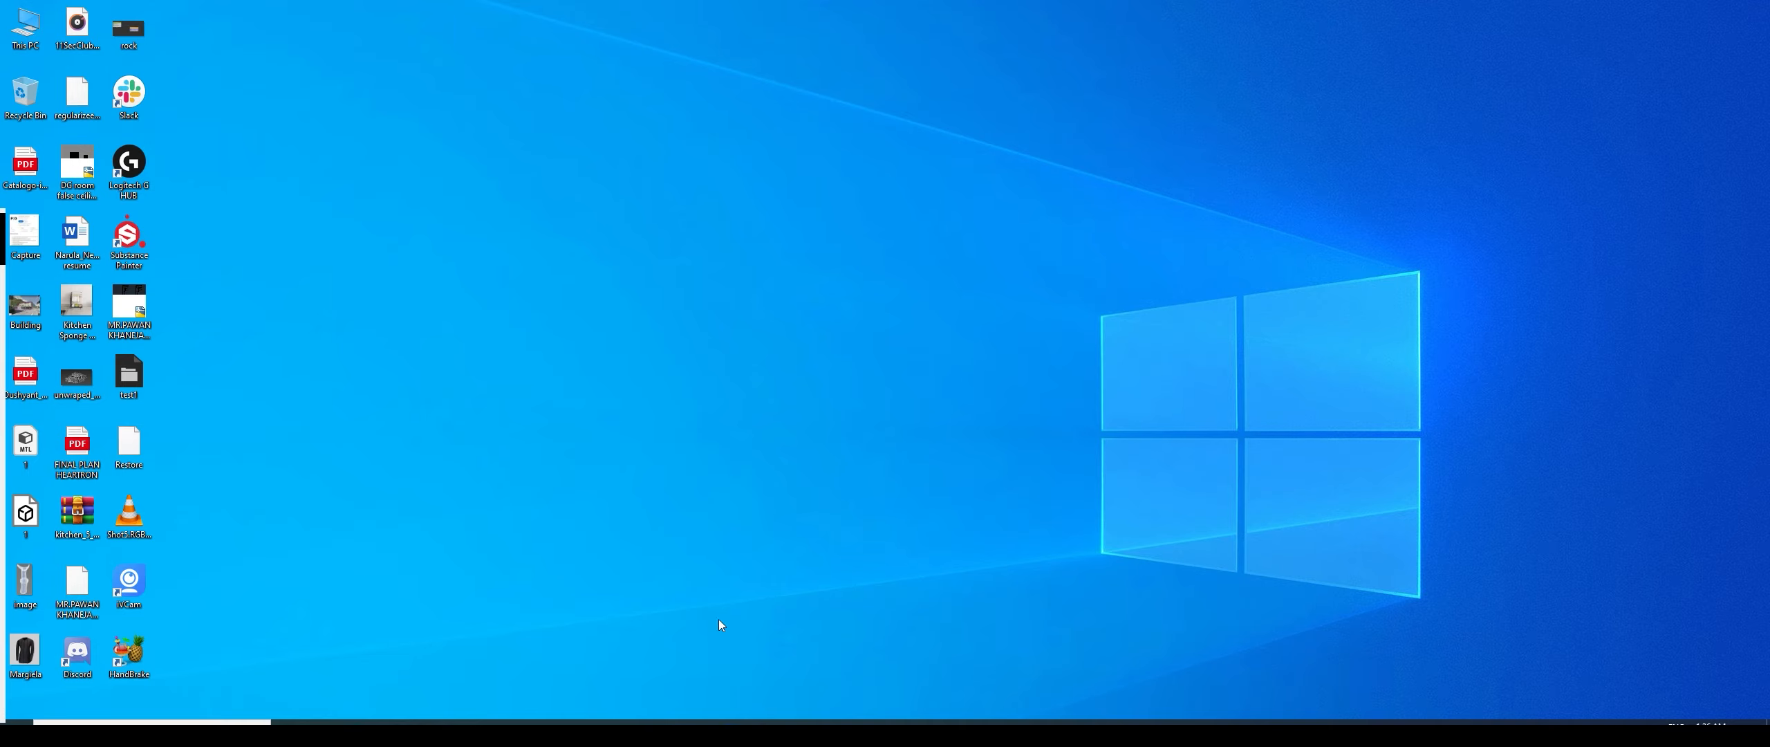
Launch Unreal Engine 4.26.2 from the Epic Games library and start a Film, Television, and Live Events project with the Blank template
left_click(695, 731)
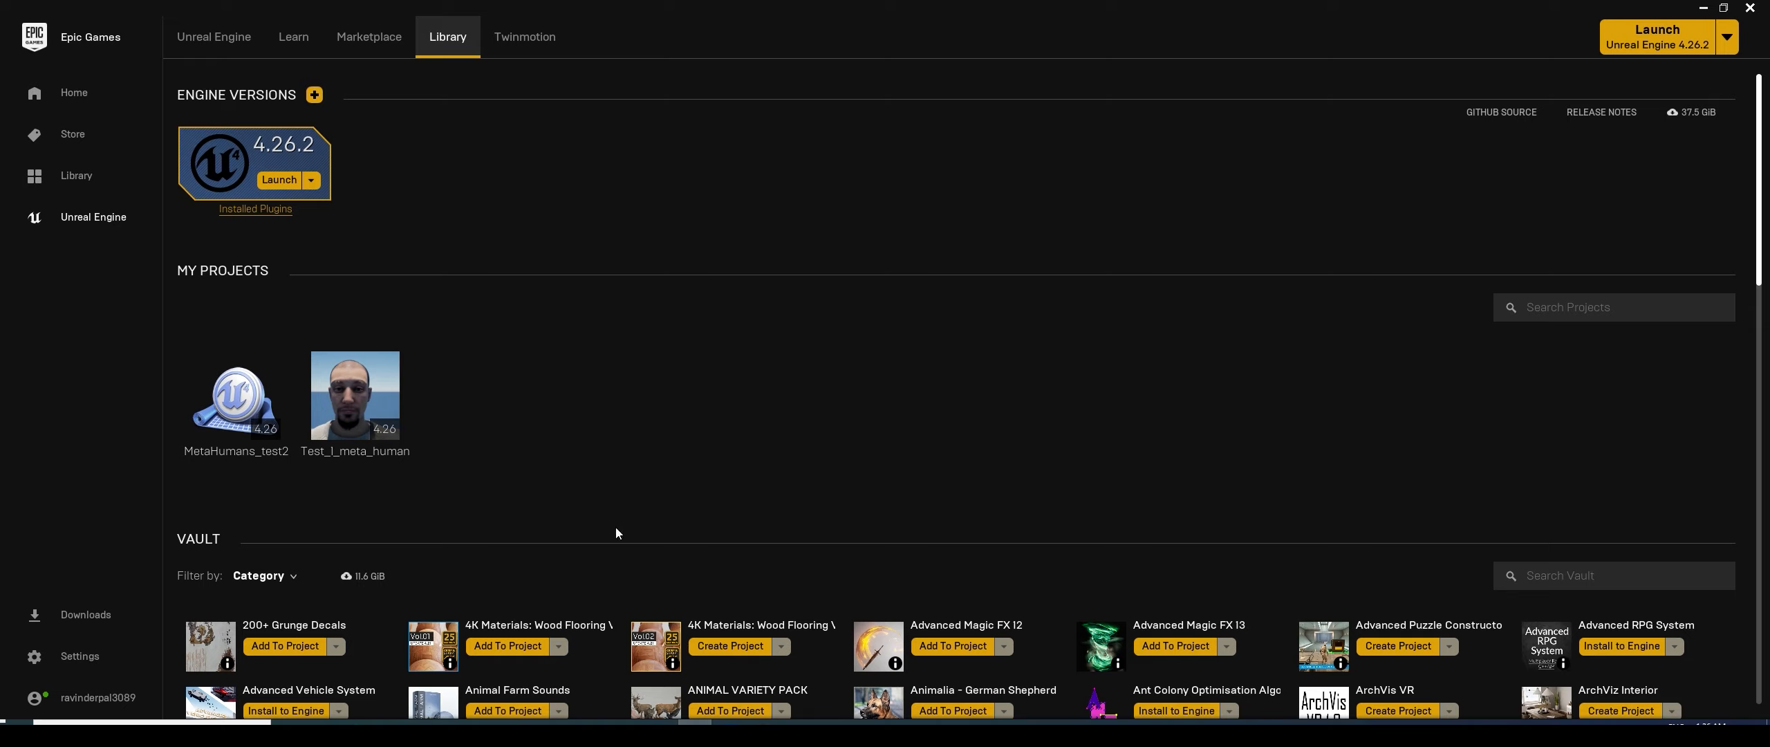
left_click(285, 181)
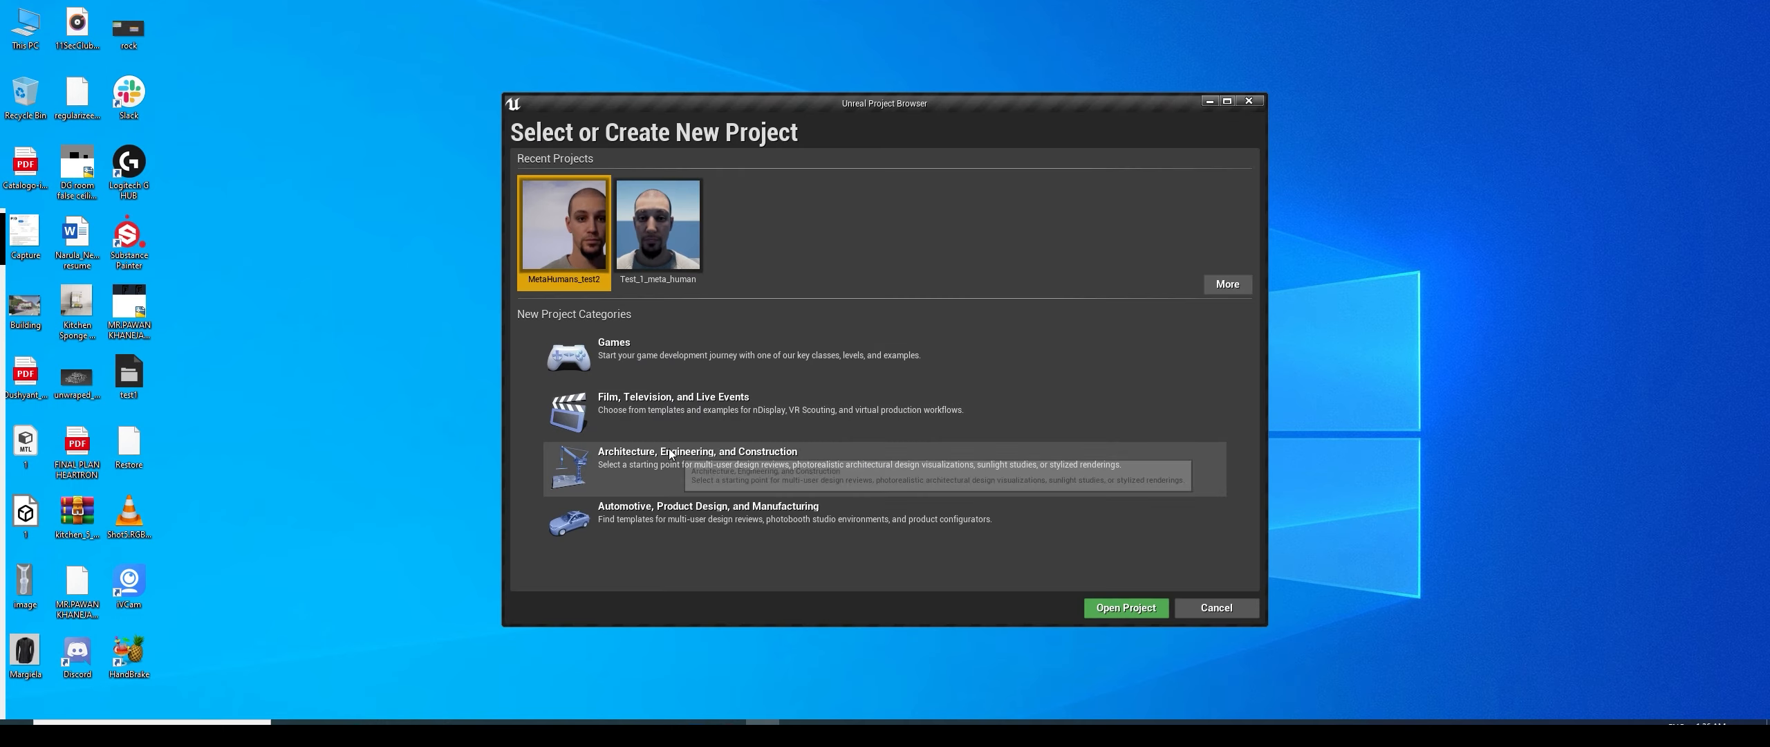
left_click(630, 413)
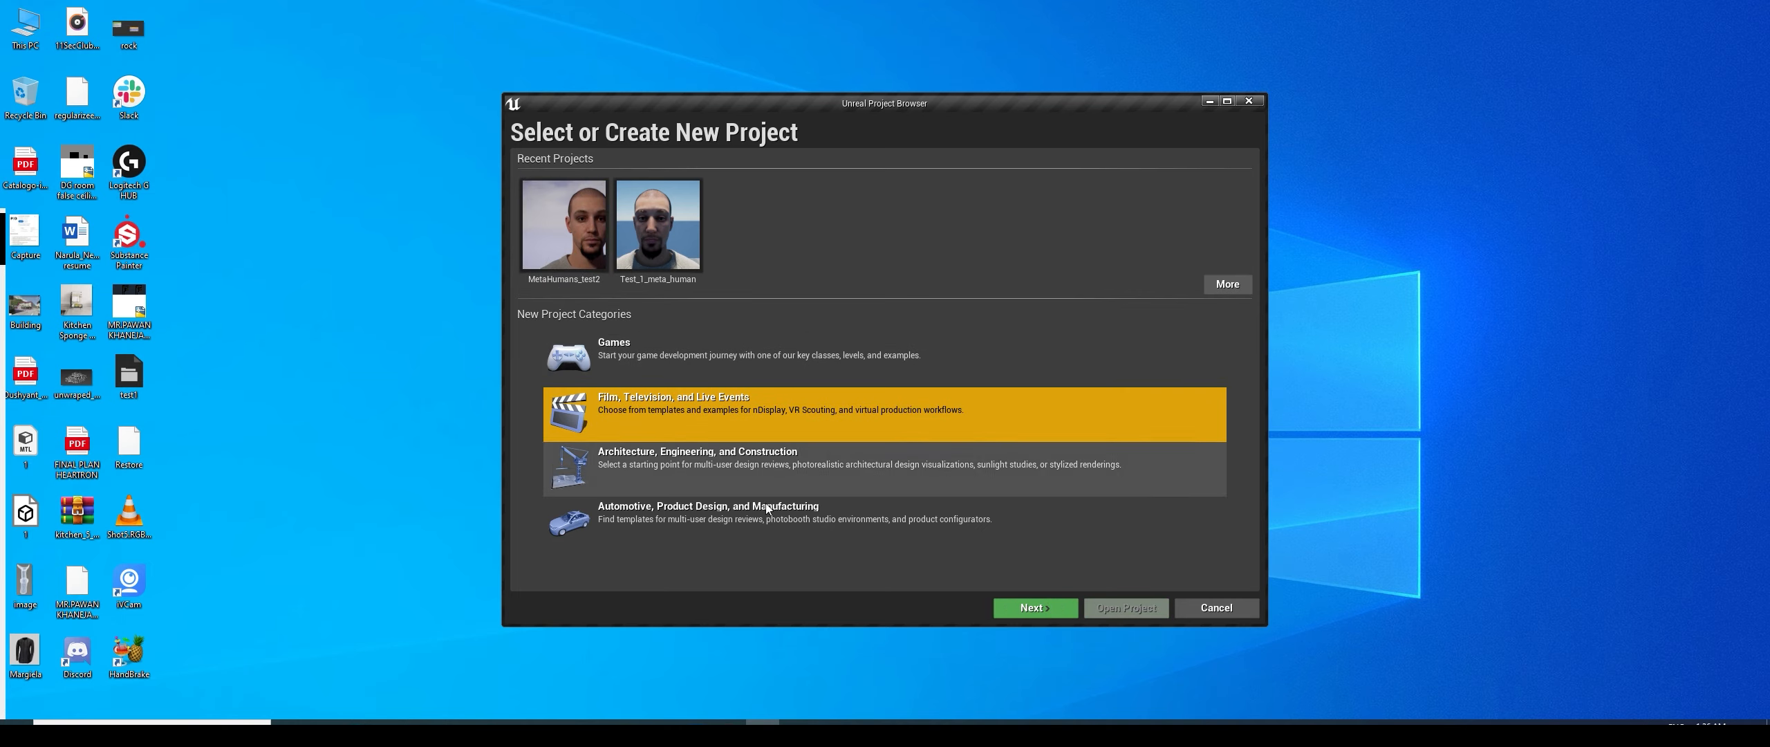
left_click(1033, 610)
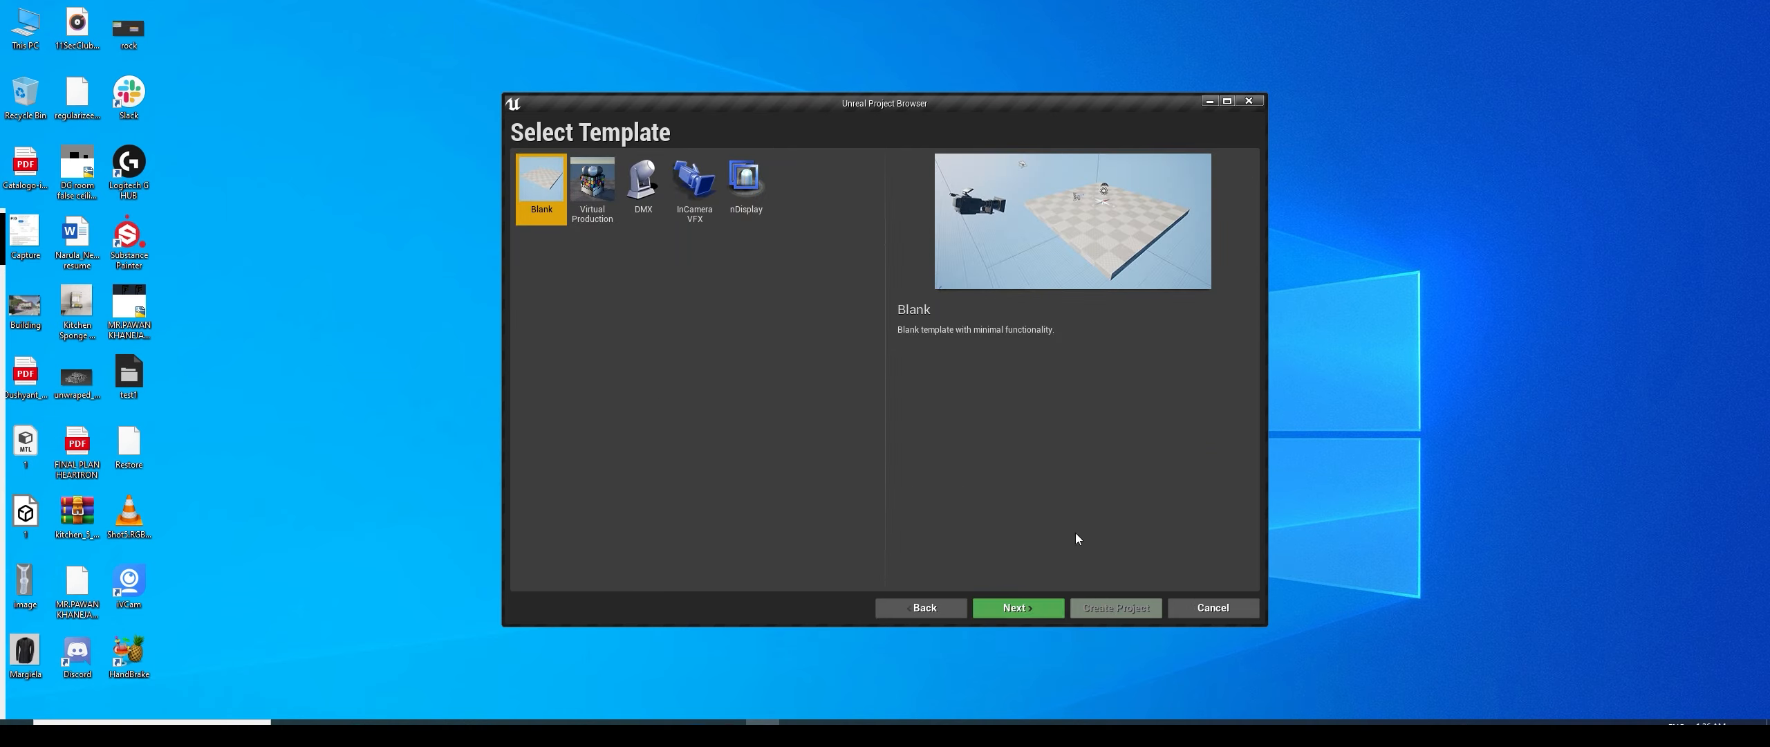
left_click(1037, 612)
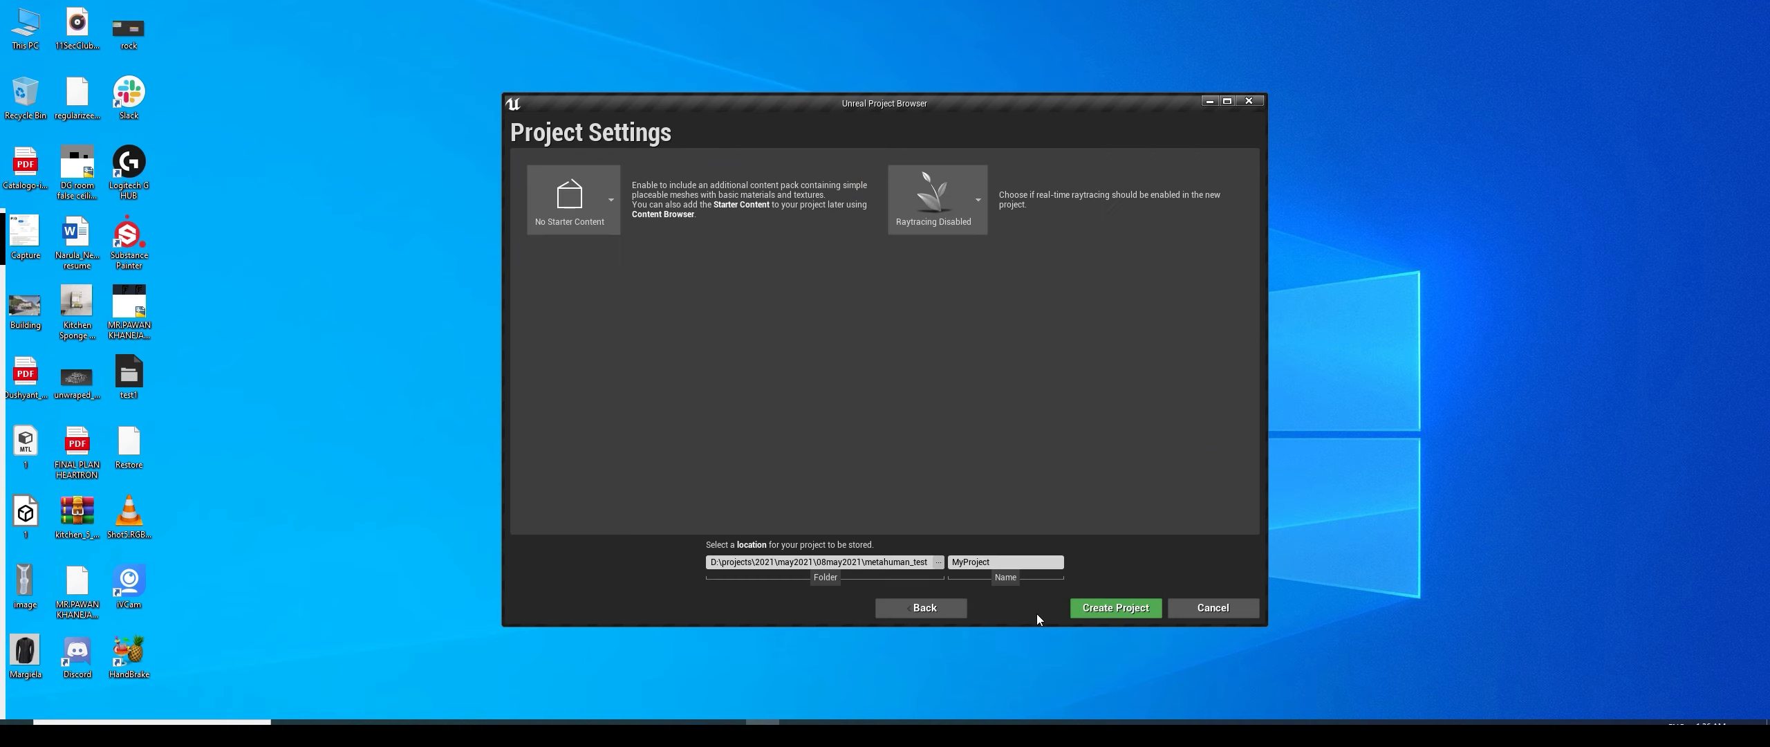
Try to store the project in a new unreal_engine_file folder inside "faceware studio linking unreal engine using android phone" on drive F
left_click(938, 563)
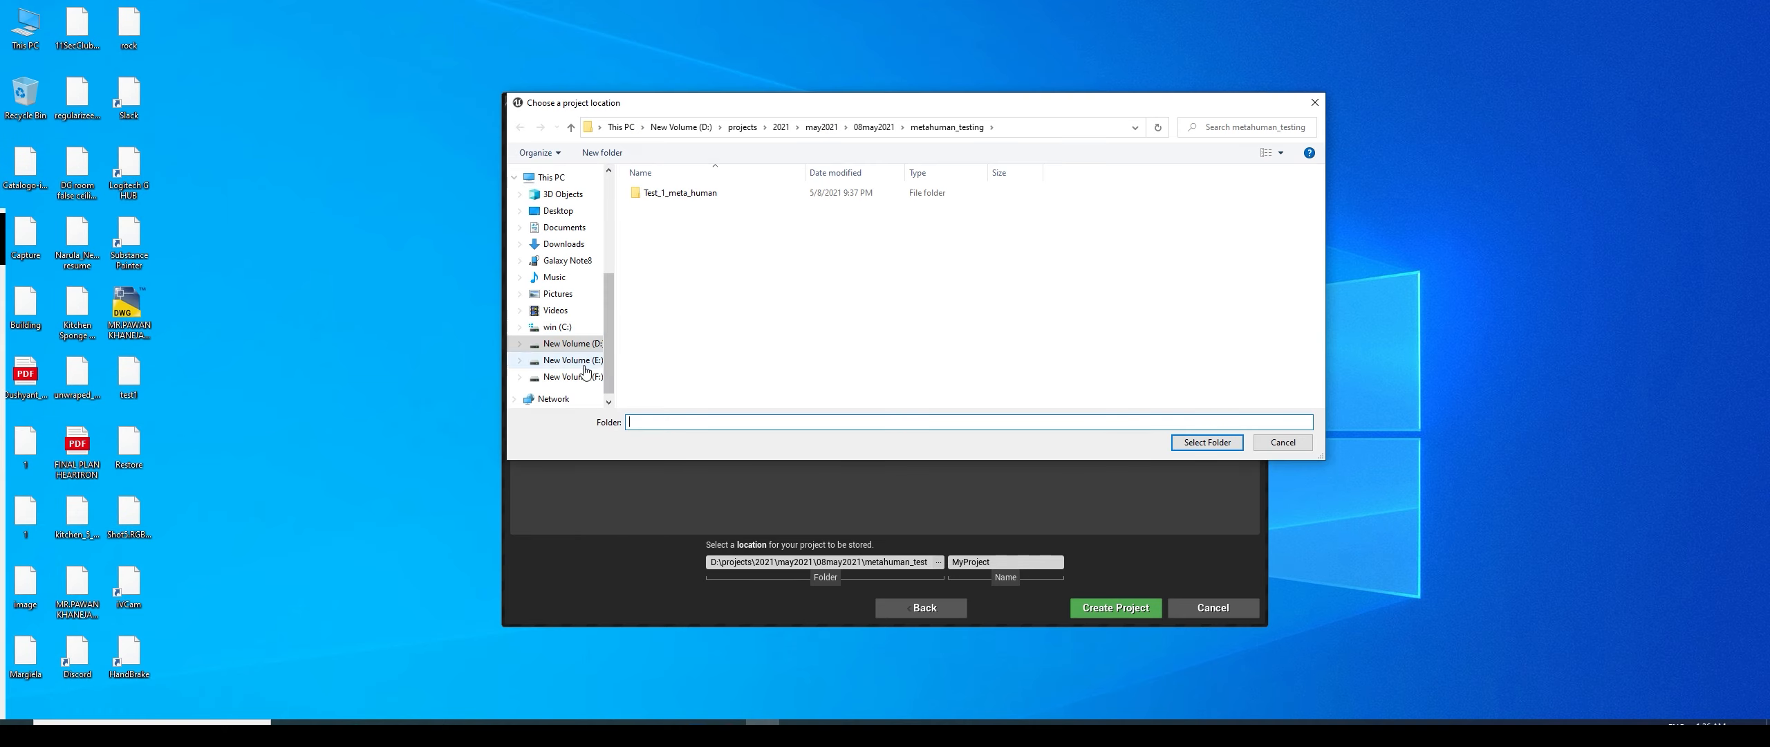
left_click(574, 376)
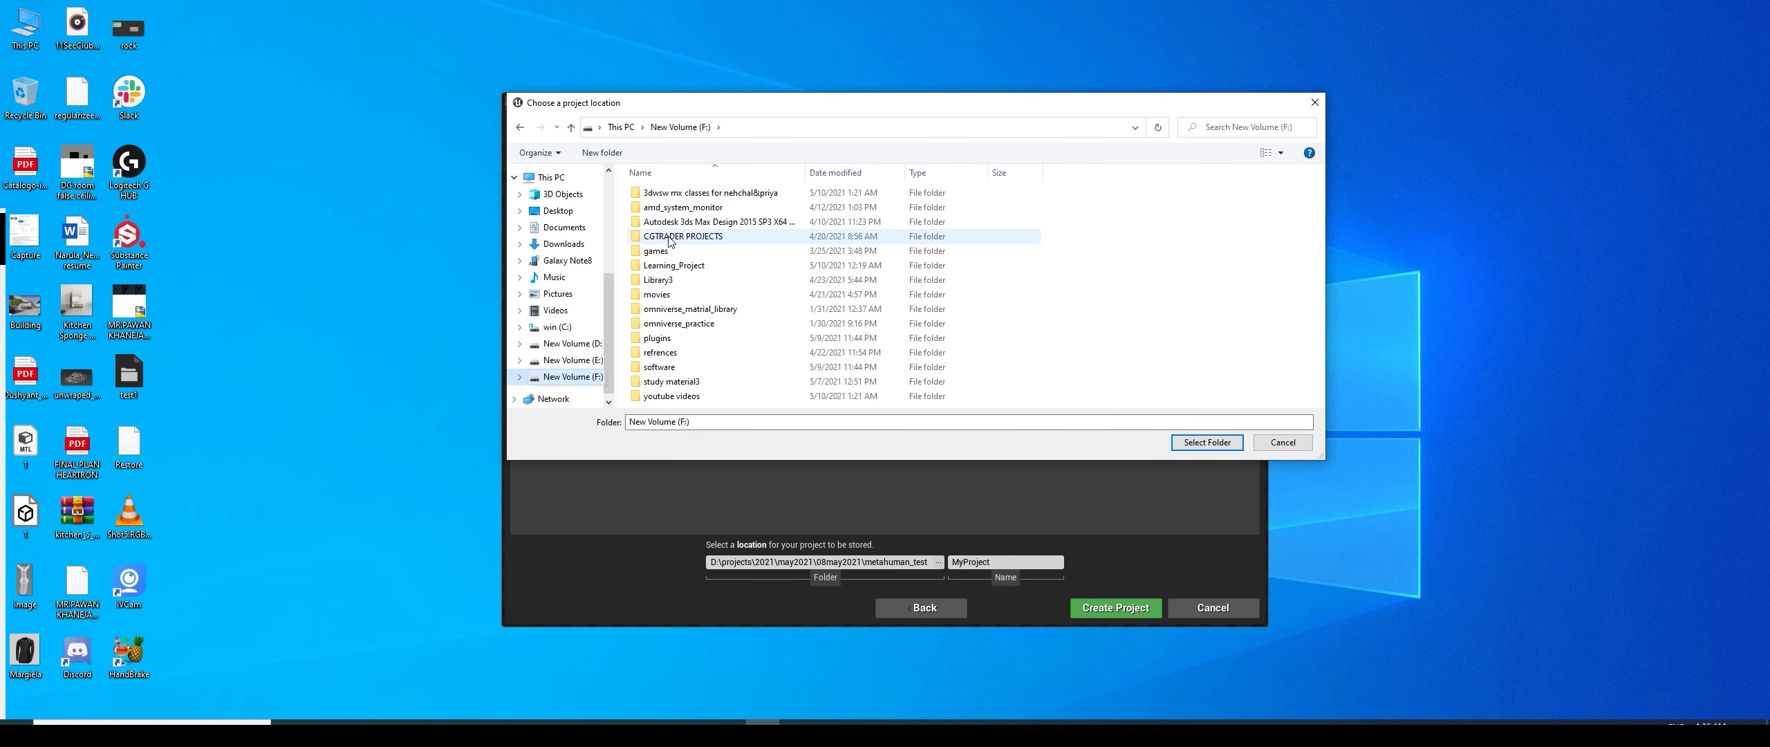
double_click(682, 398)
left_click(668, 196)
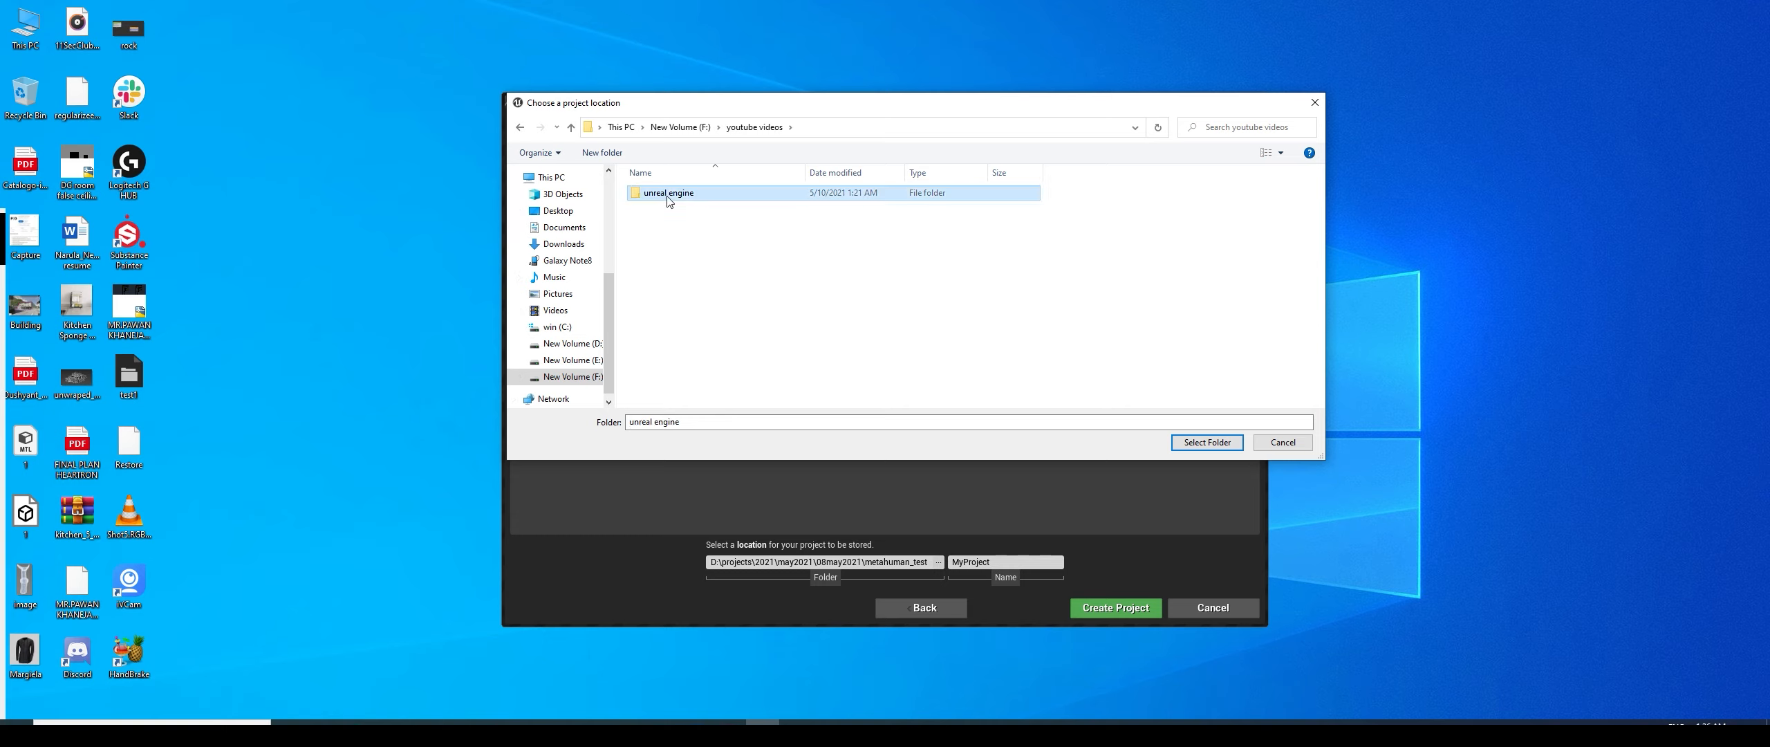
double_click(668, 195)
double_click(668, 195)
double_click(668, 195)
left_click(602, 153)
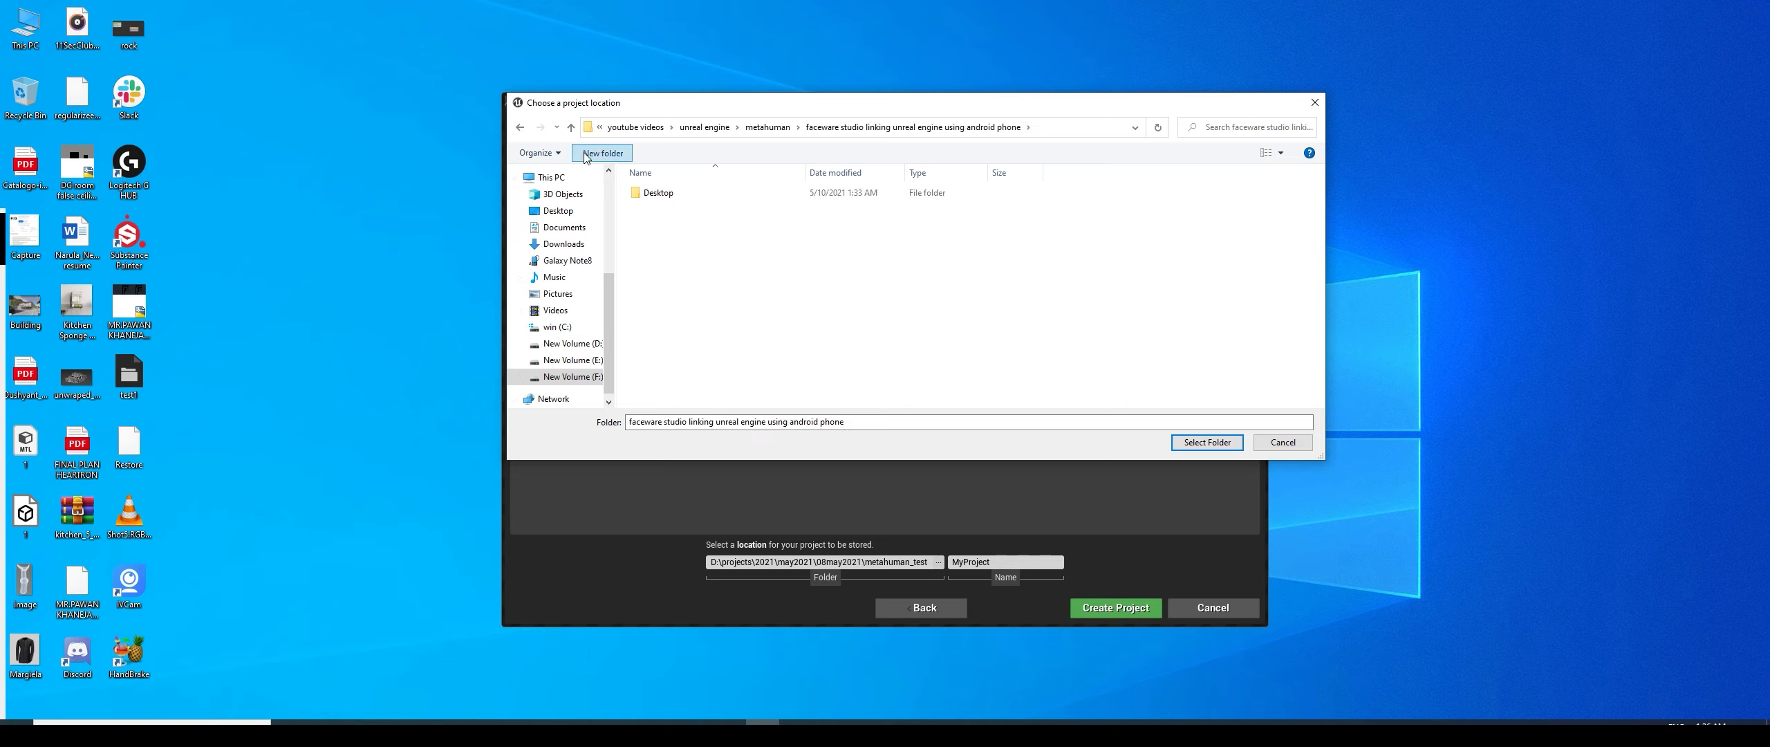
type("unreal_engine_file")
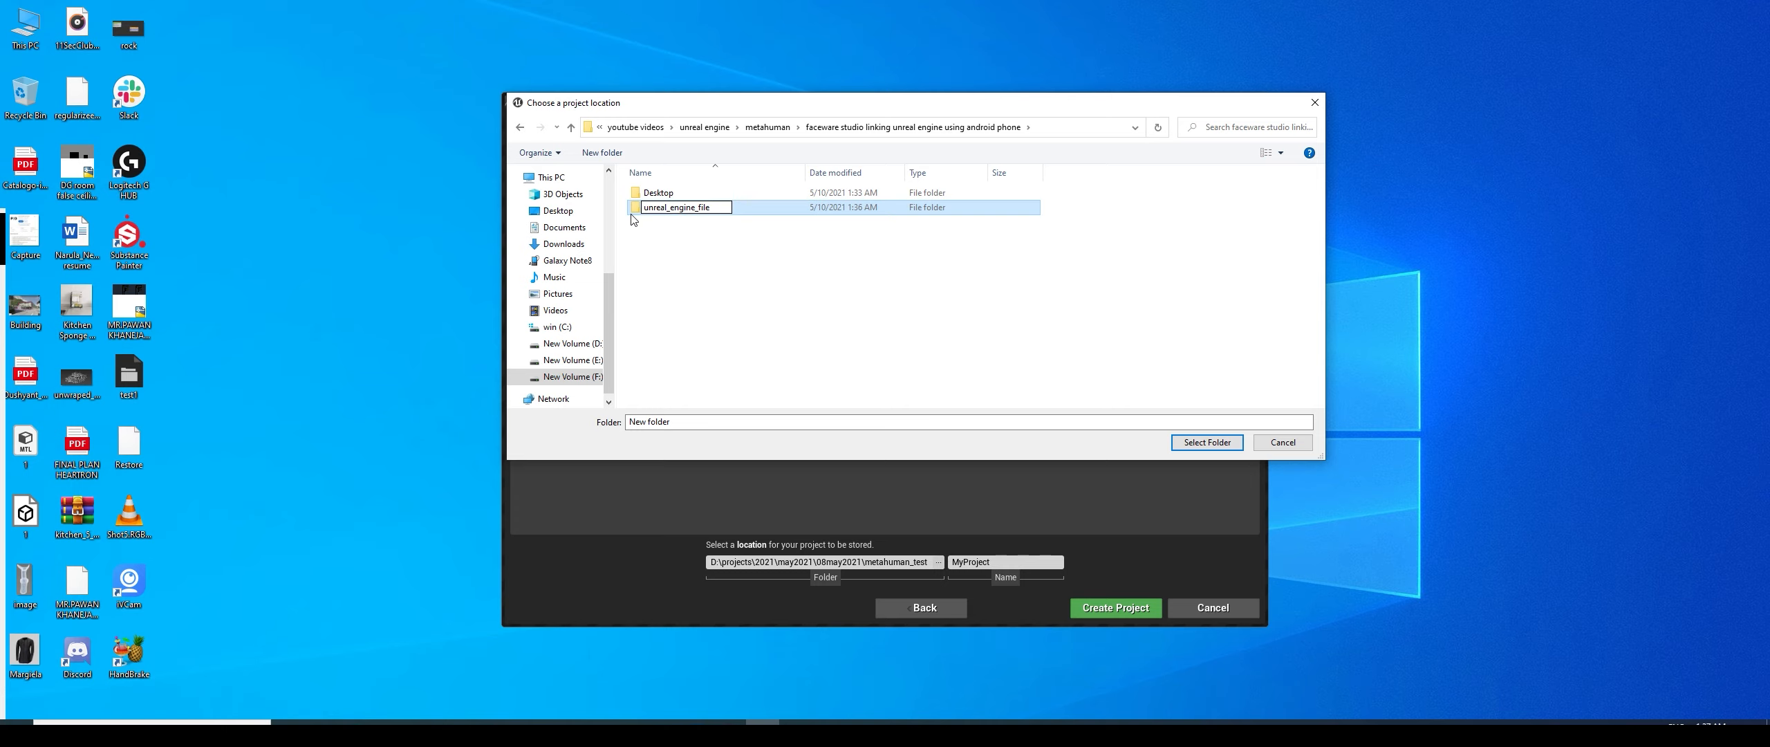
key("Return")
key("Return")
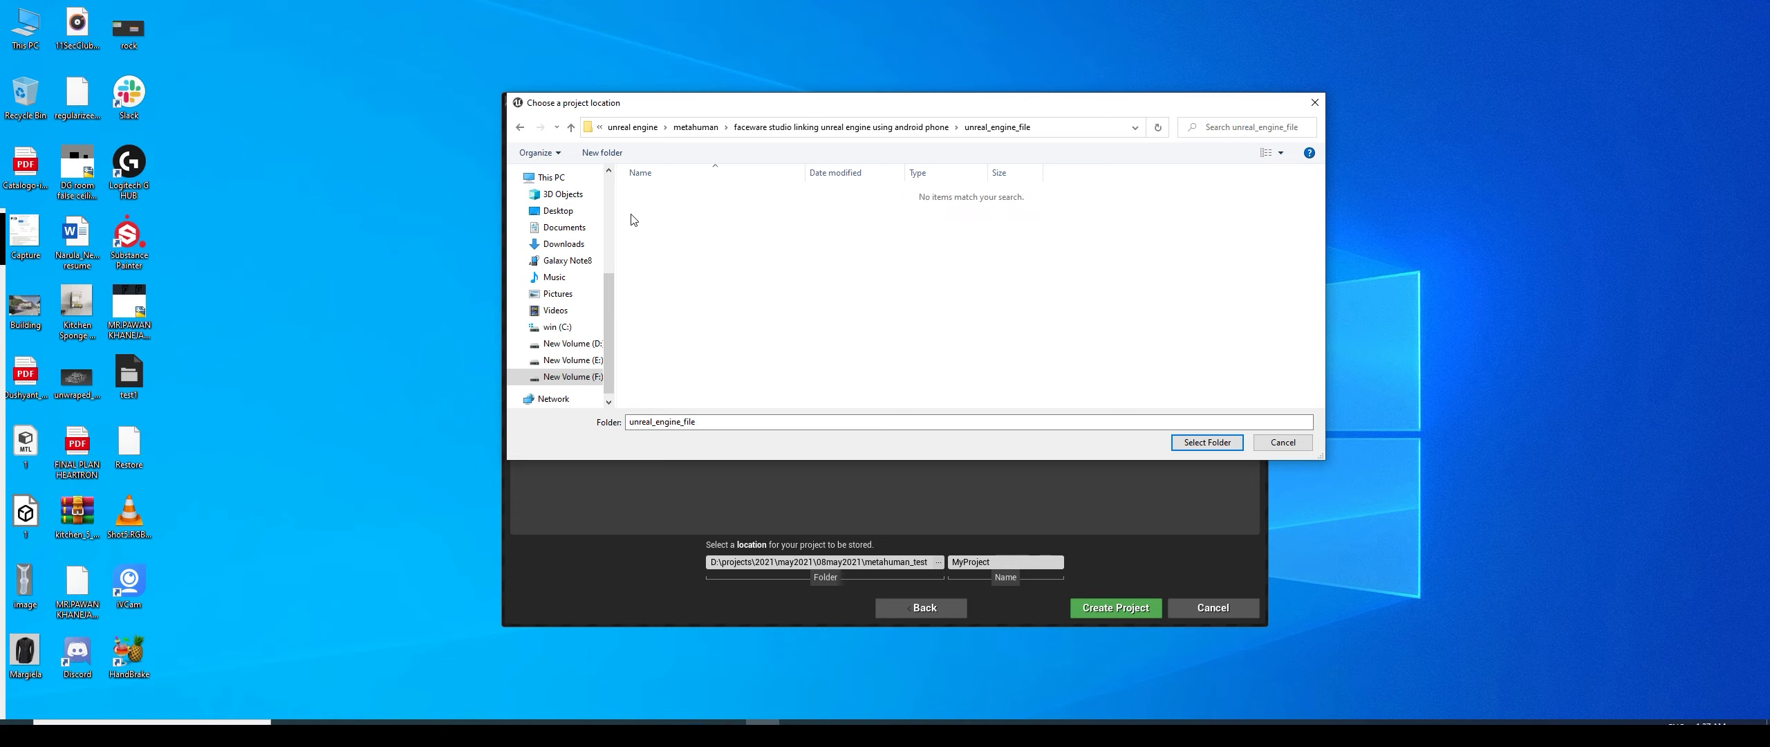
left_click(1200, 442)
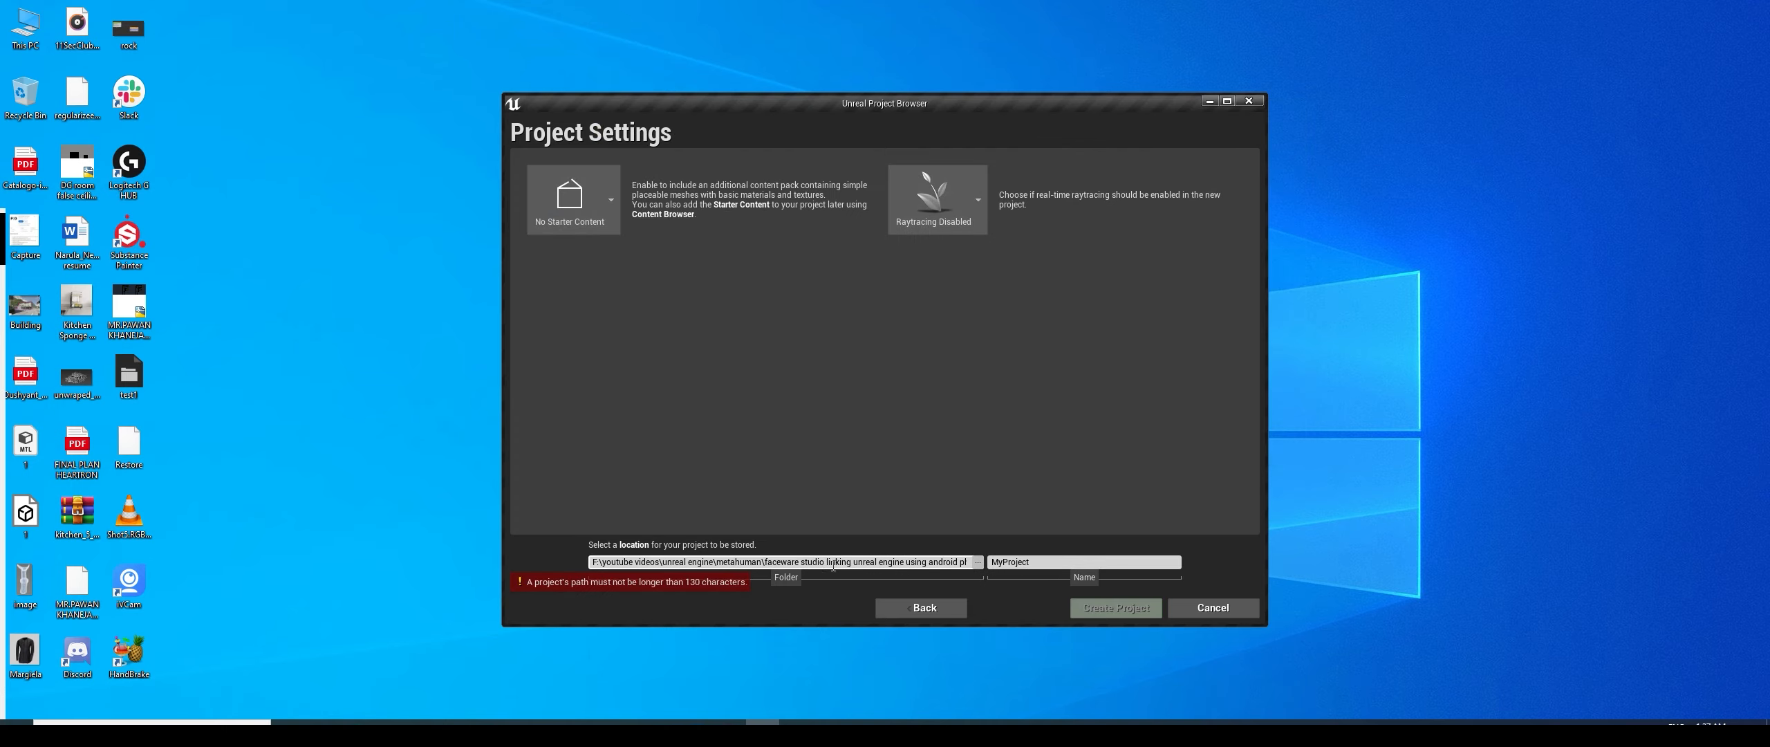
Create a folder named unreal_engine directly inside the metahuman folder and choose it as the project location
left_click_drag(1053, 567, 999, 566)
left_click(973, 561)
left_click(978, 564)
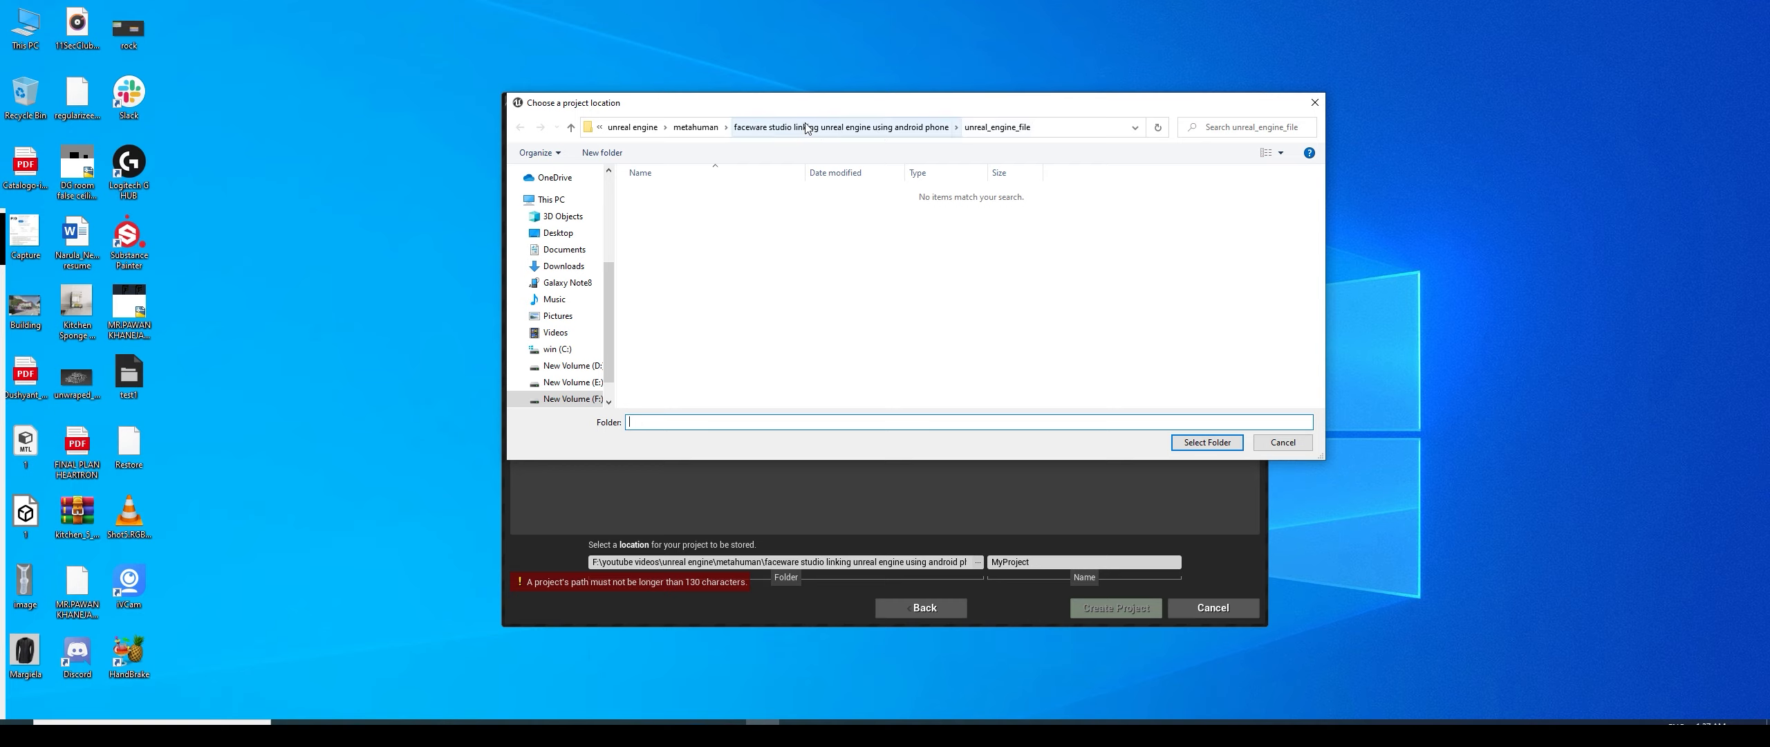
left_click(696, 128)
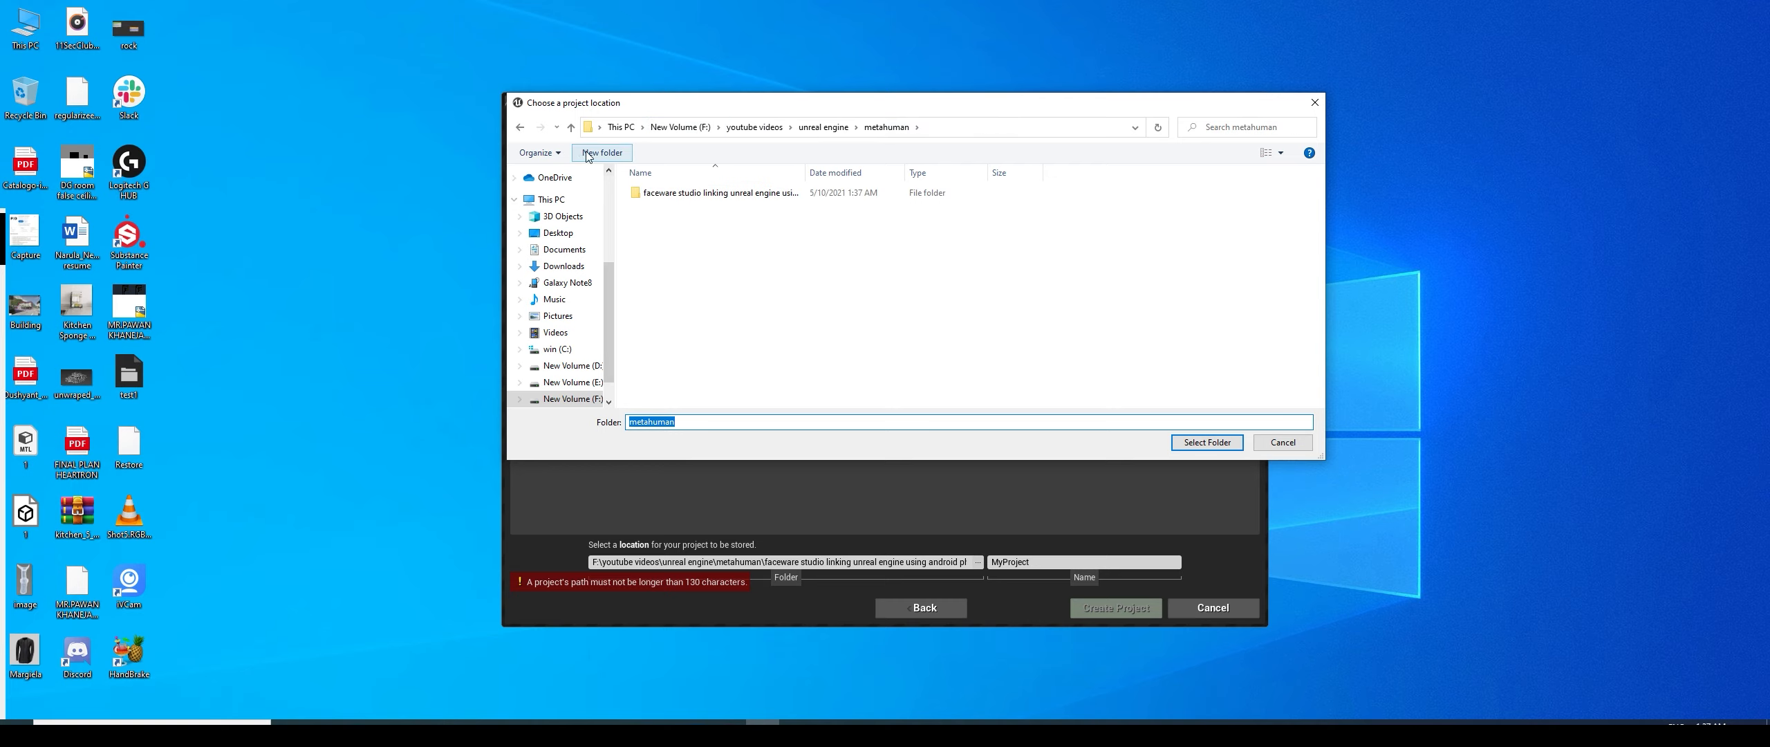
left_click(603, 152)
type("unreal_engine")
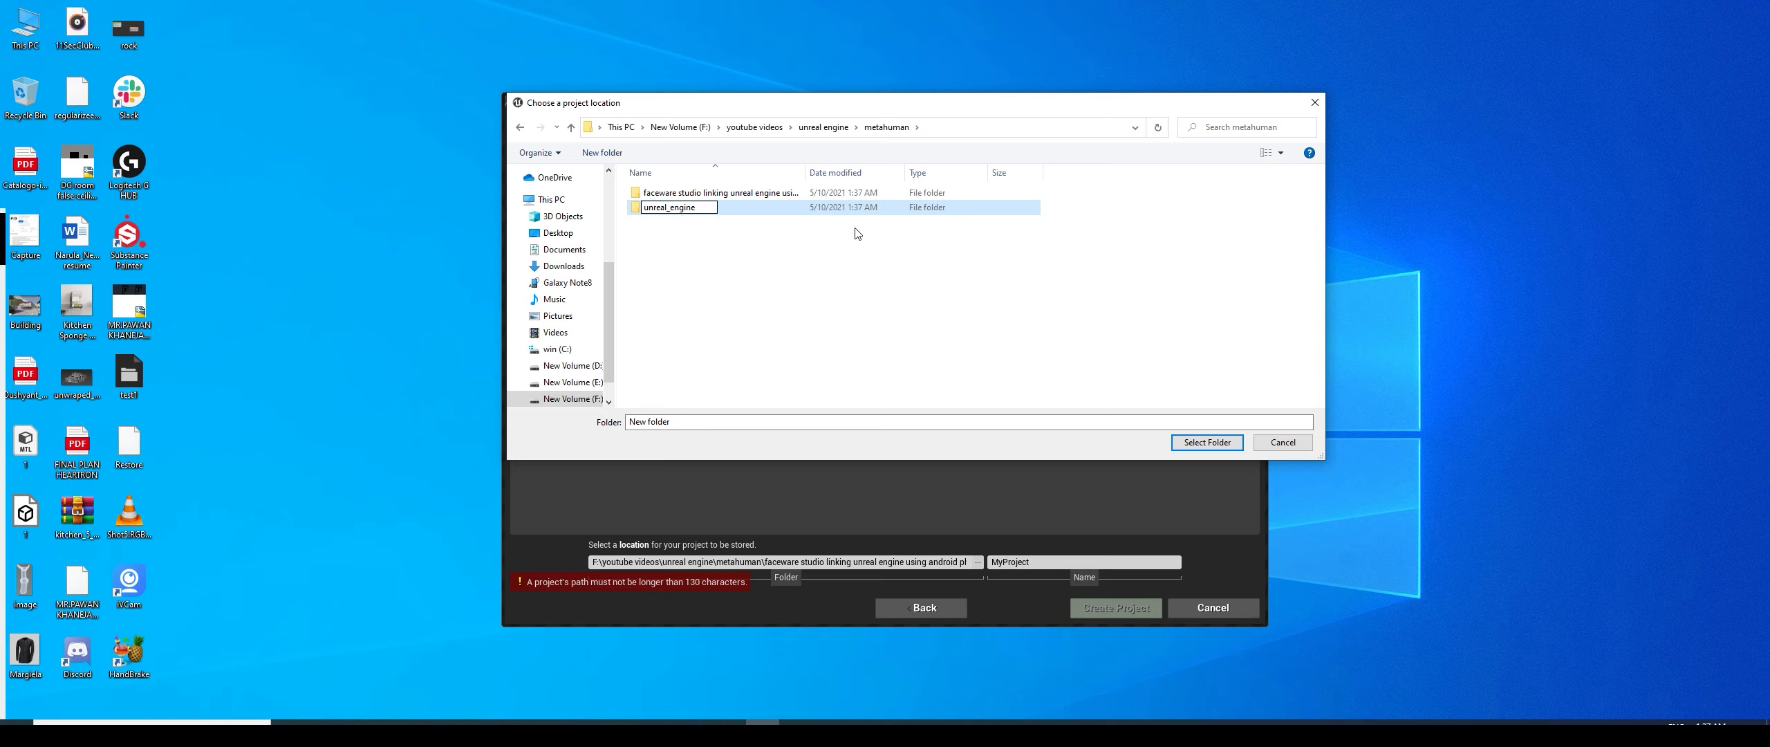
key("Return")
key("Return")
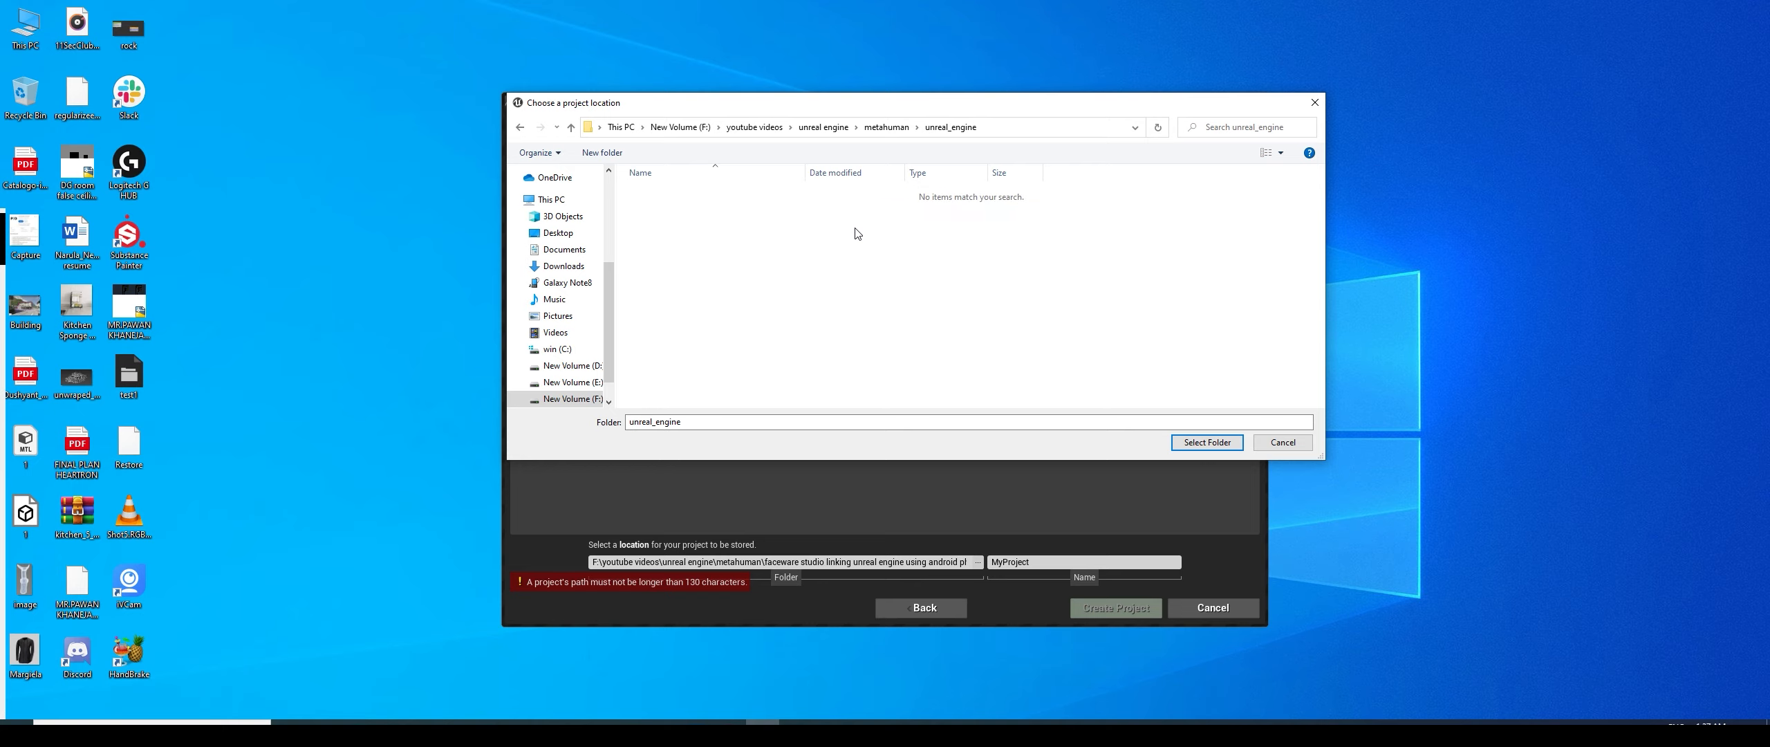
left_click(1202, 443)
Name the project meta_human_live_link and create it with no starter content and raytracing disabled
left_click(1002, 563)
type("meta_human_live_link")
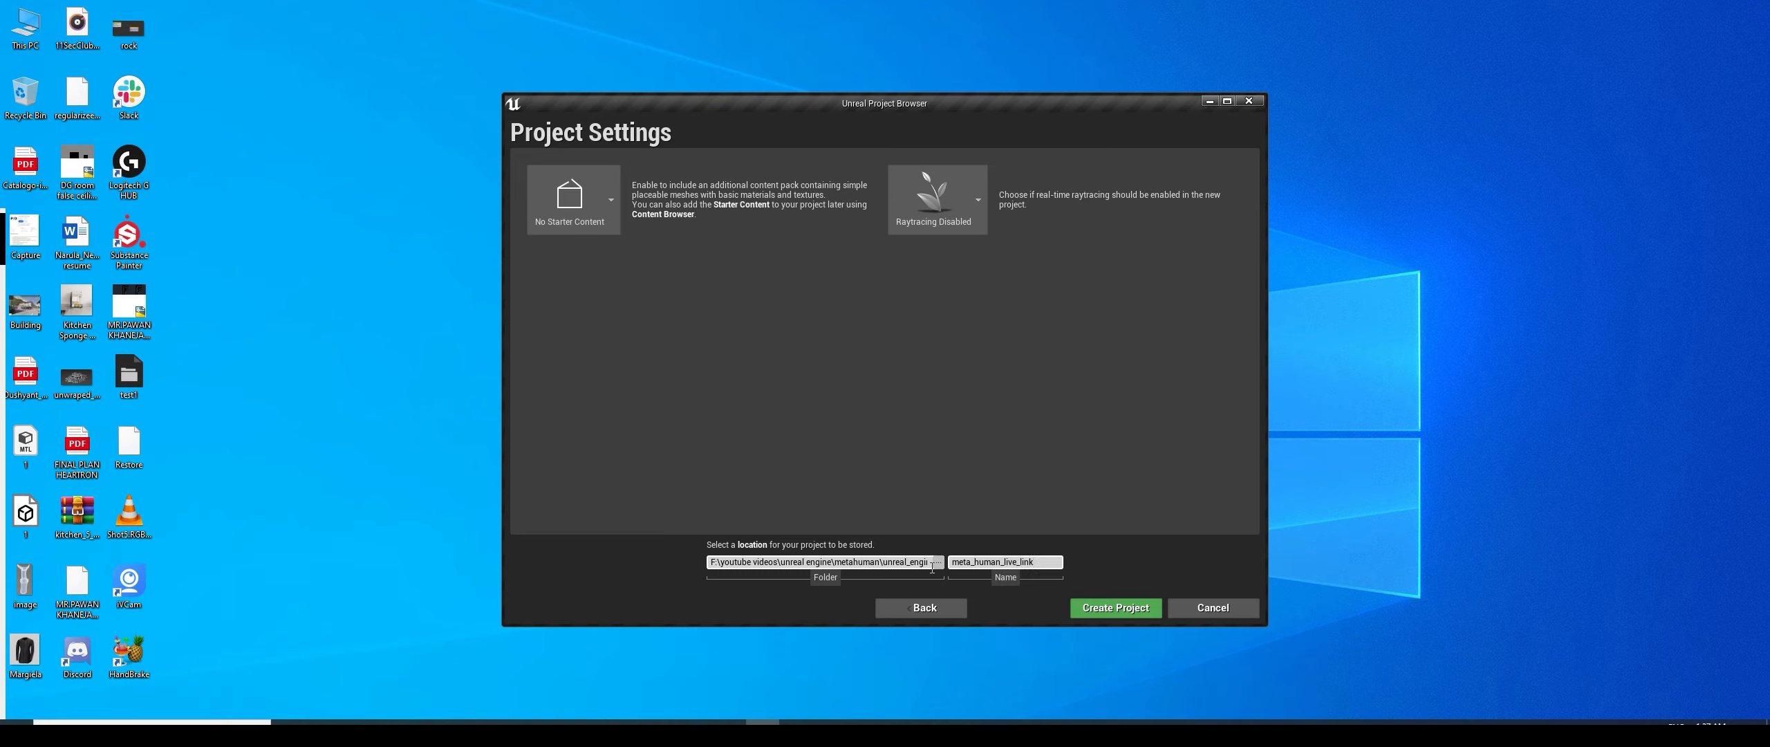
left_click(1118, 609)
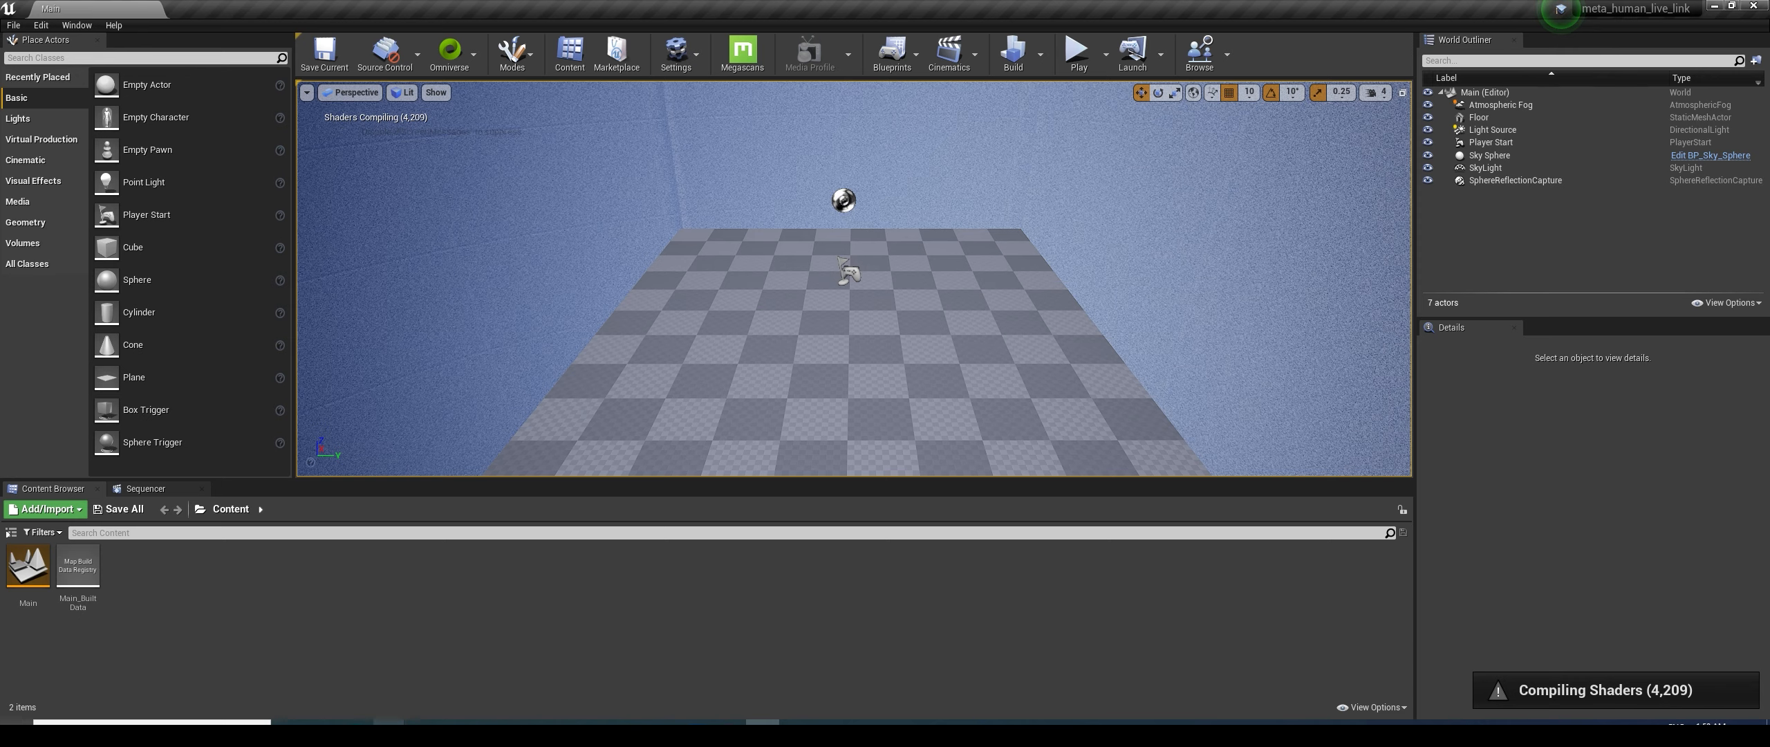
Bring up the metahuman folder in File Explorer over the Unreal editor and maximize its window
mouse_move(388, 722)
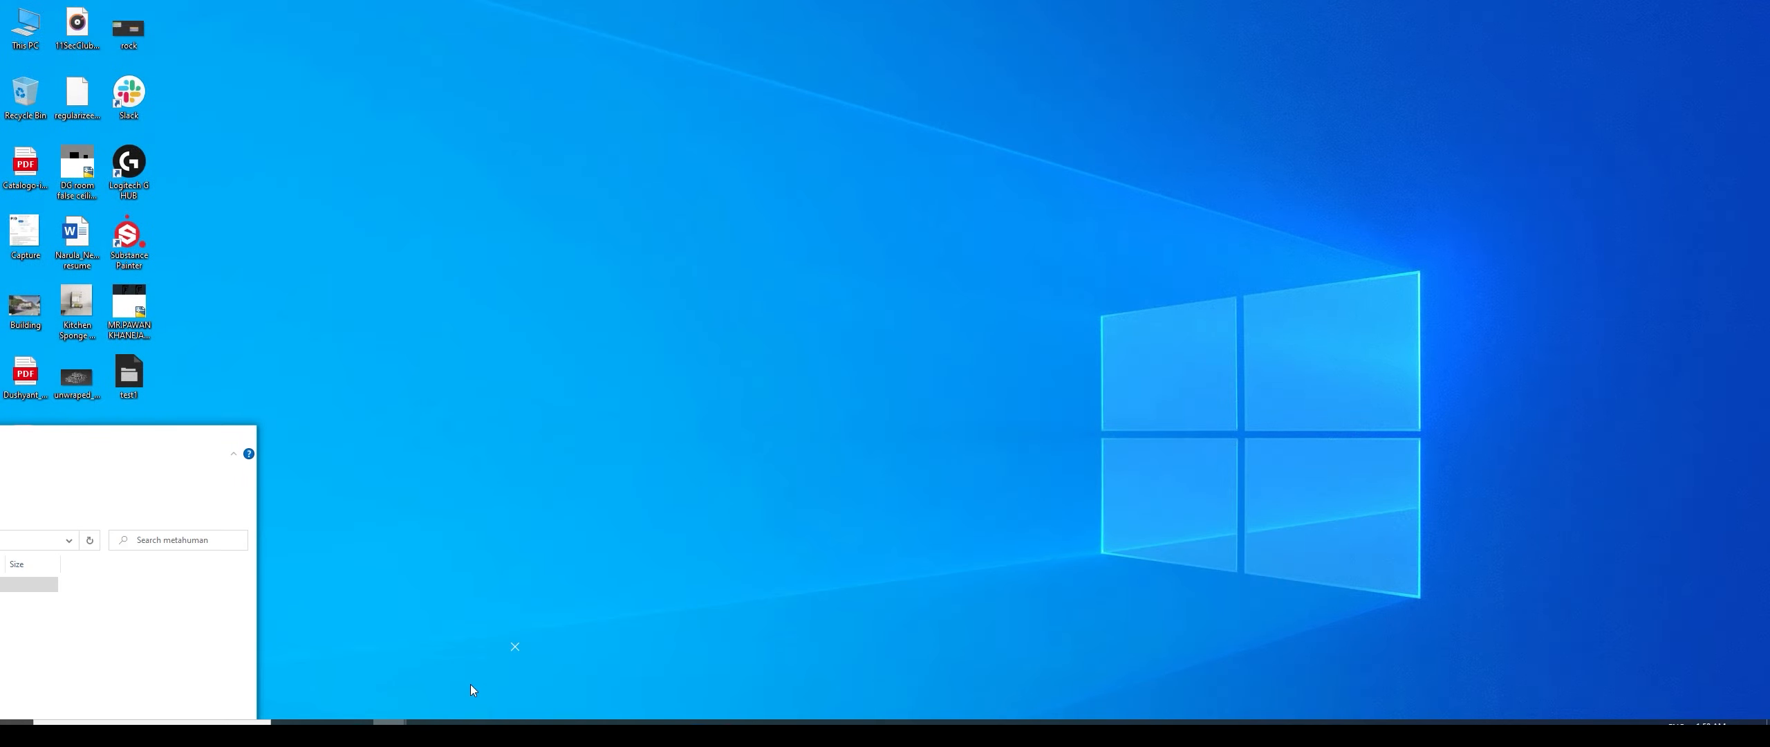
left_click(470, 683)
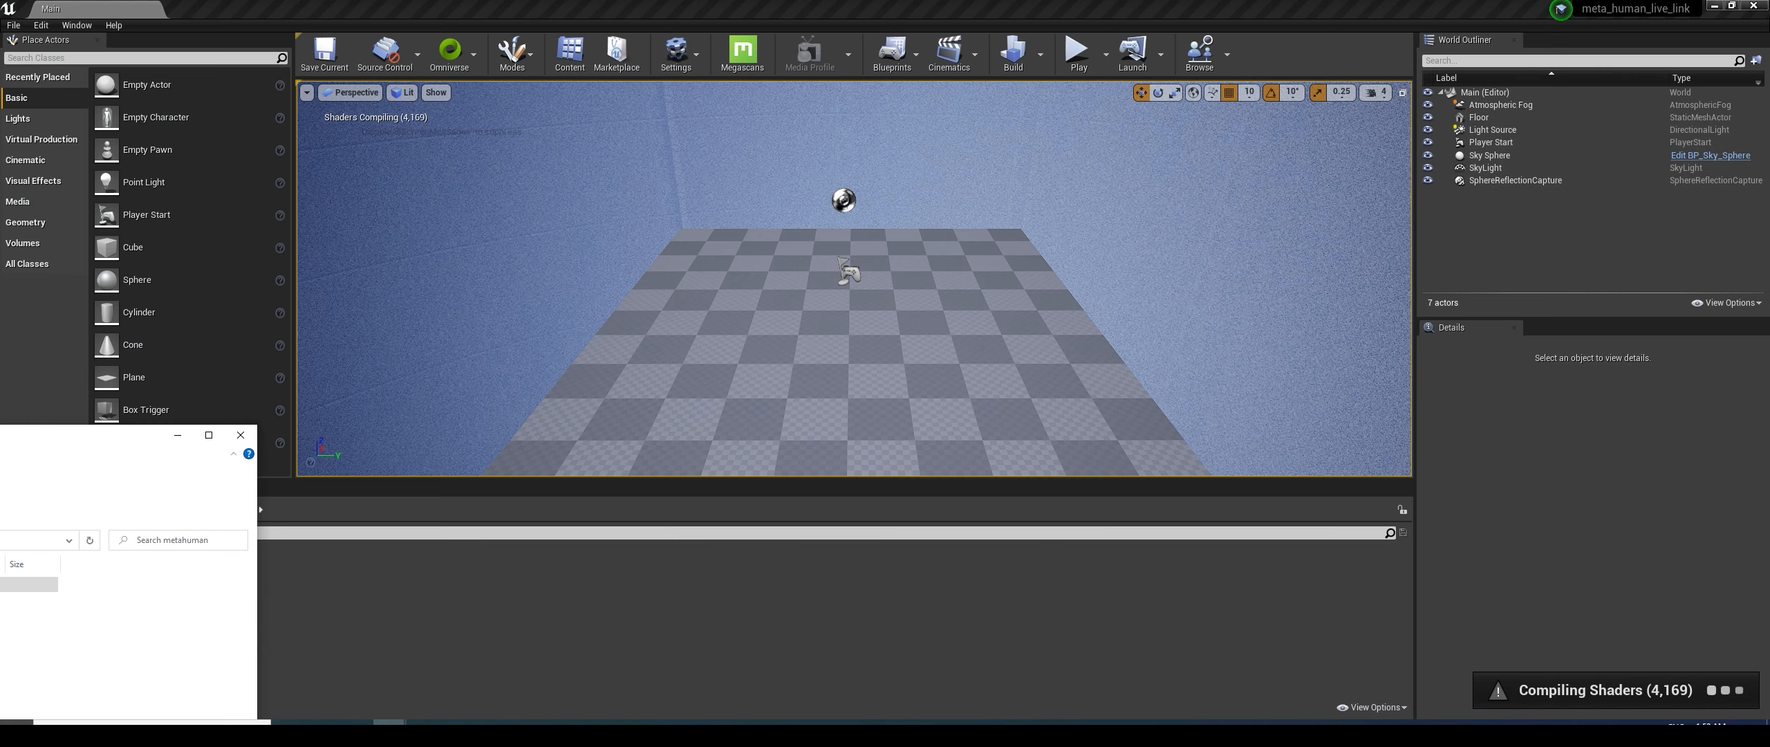
left_click_drag(0, 435, 745, 160)
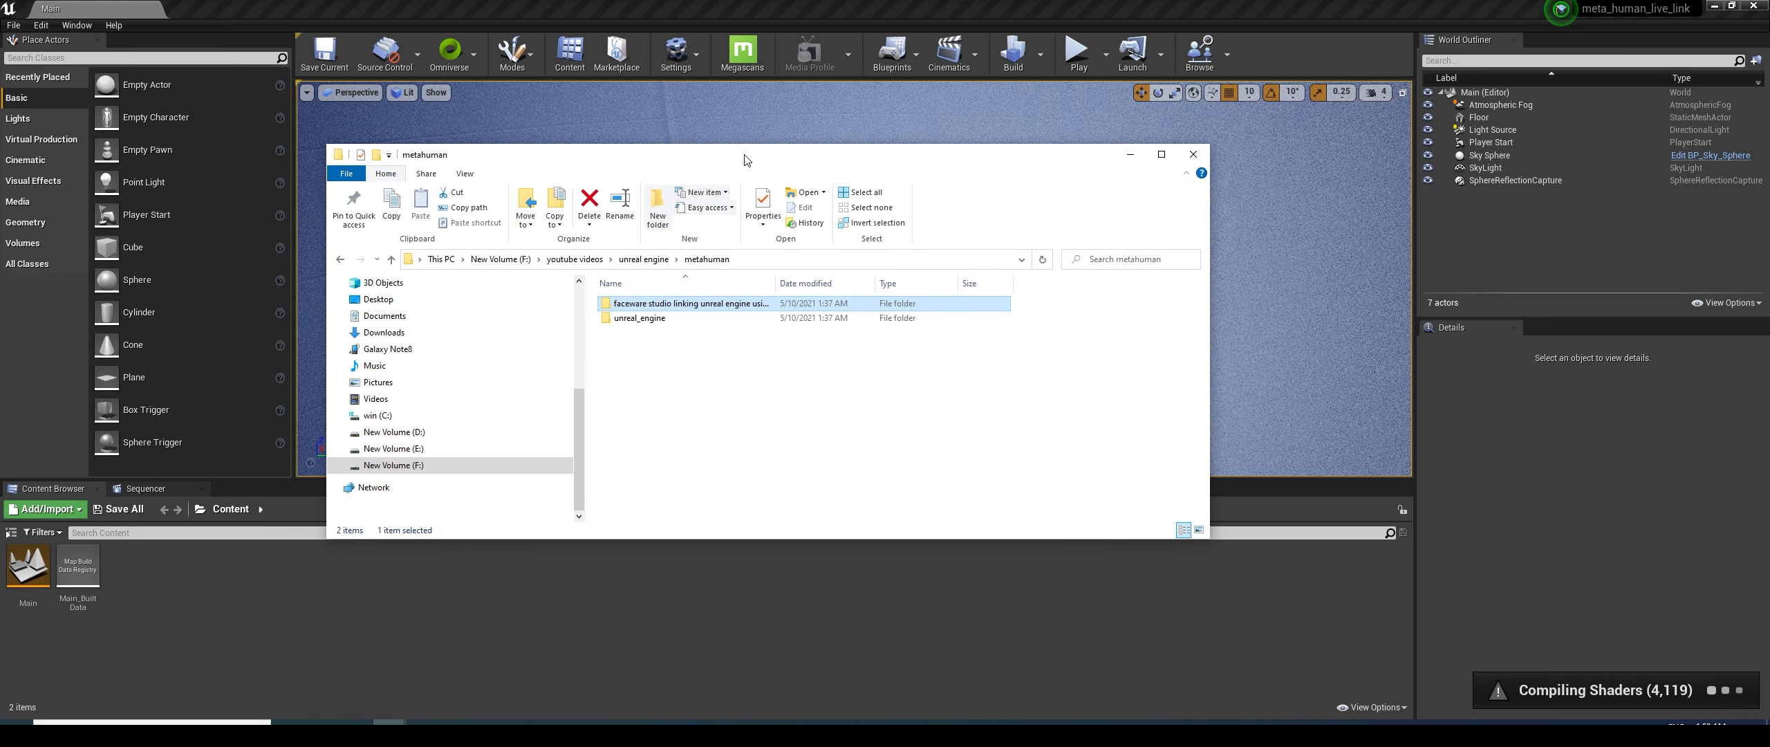
left_click(1162, 155)
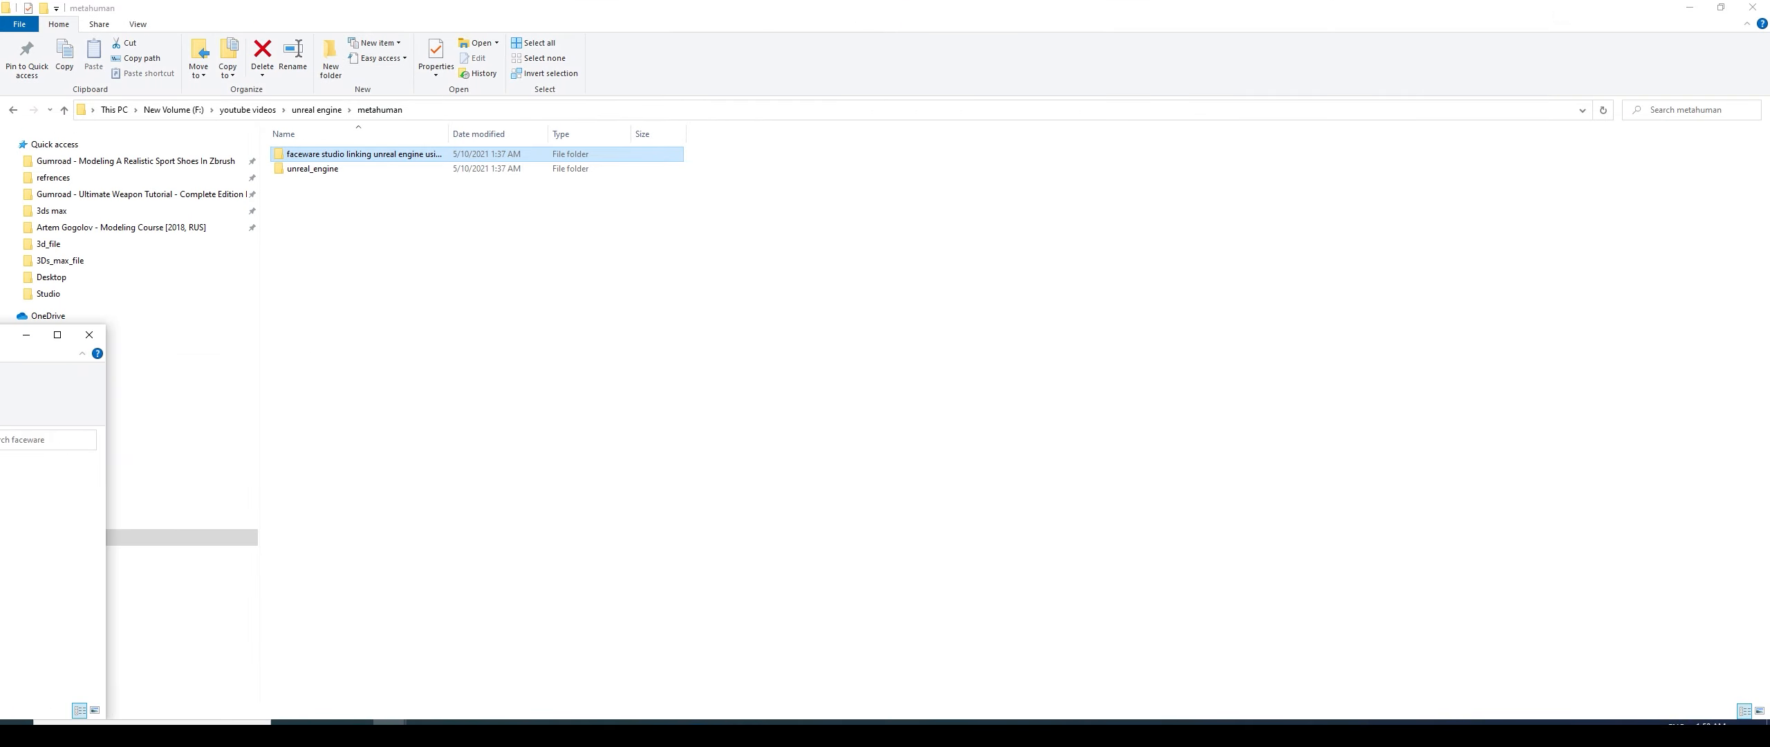
Copy the LiveClient folder from the extracted LiveClient_Unreal4.26_4.2 folder inside the faceware software folder
left_click_drag(0, 338, 626, 141)
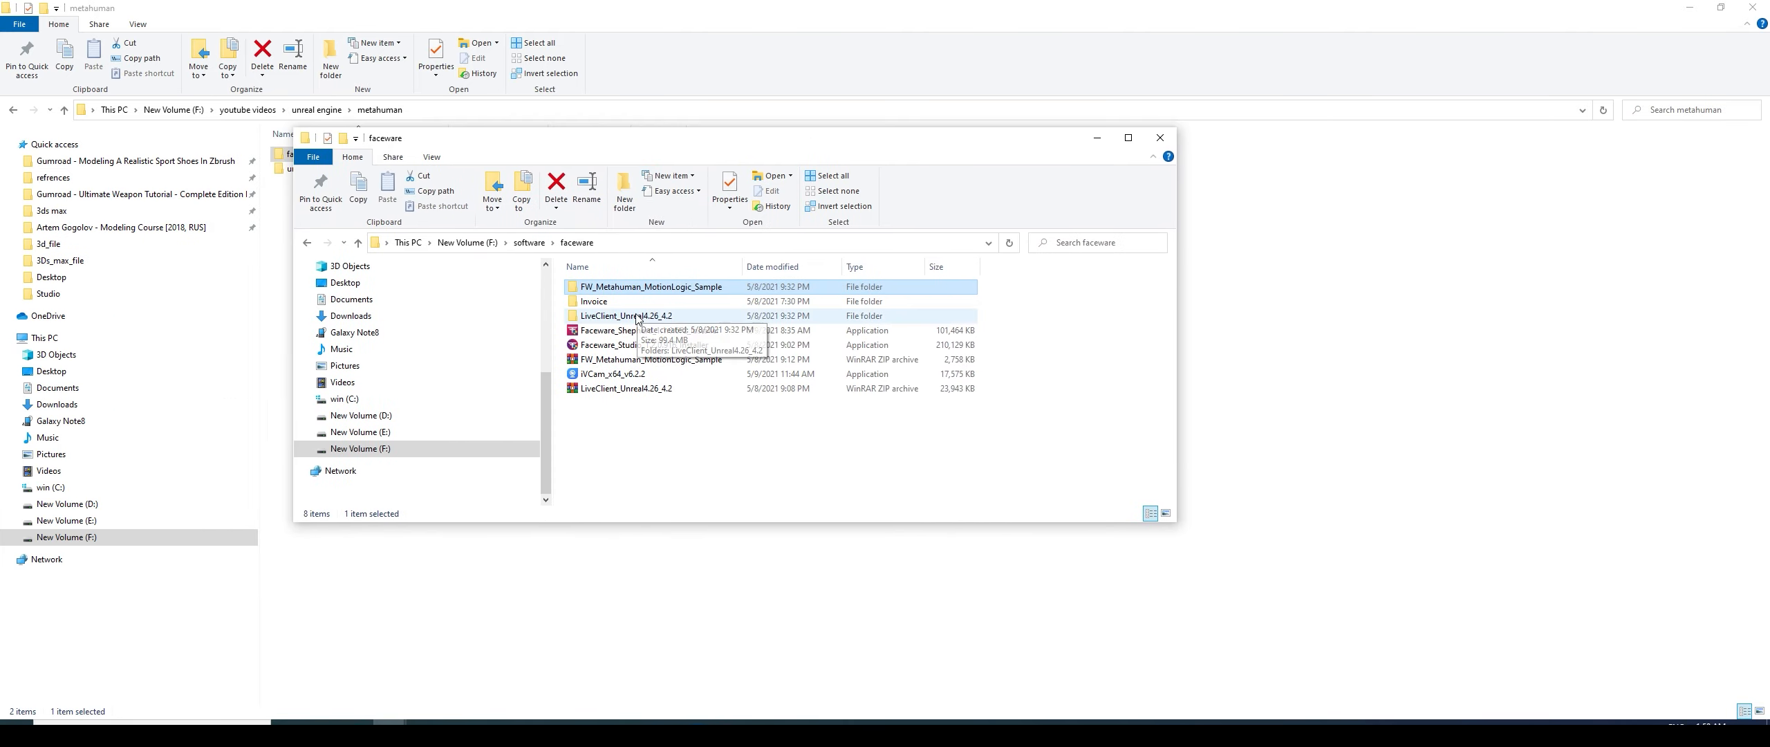
left_click(631, 365)
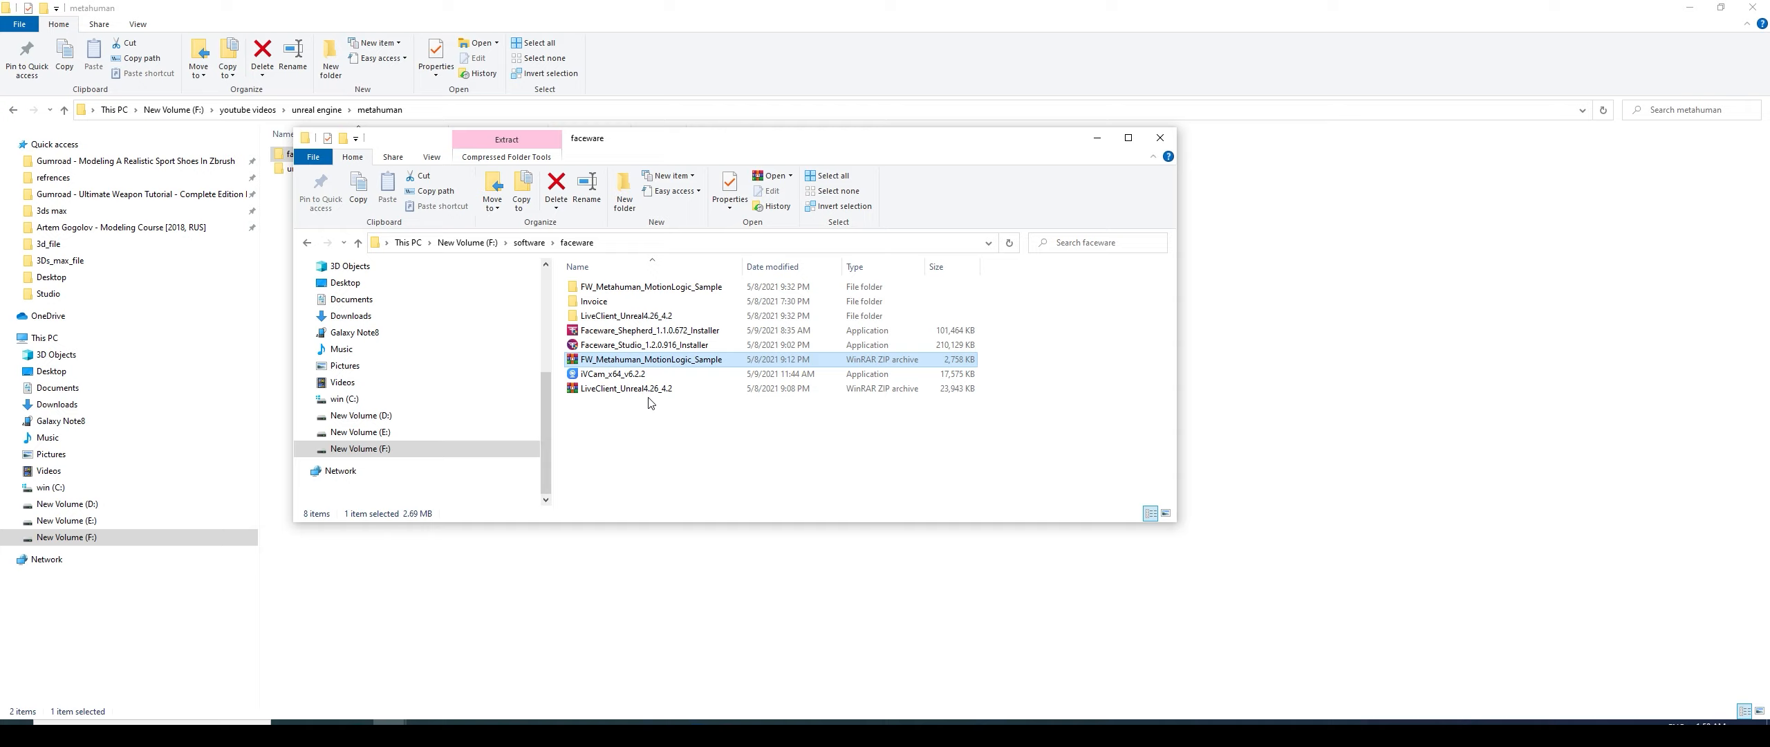
left_click(627, 390)
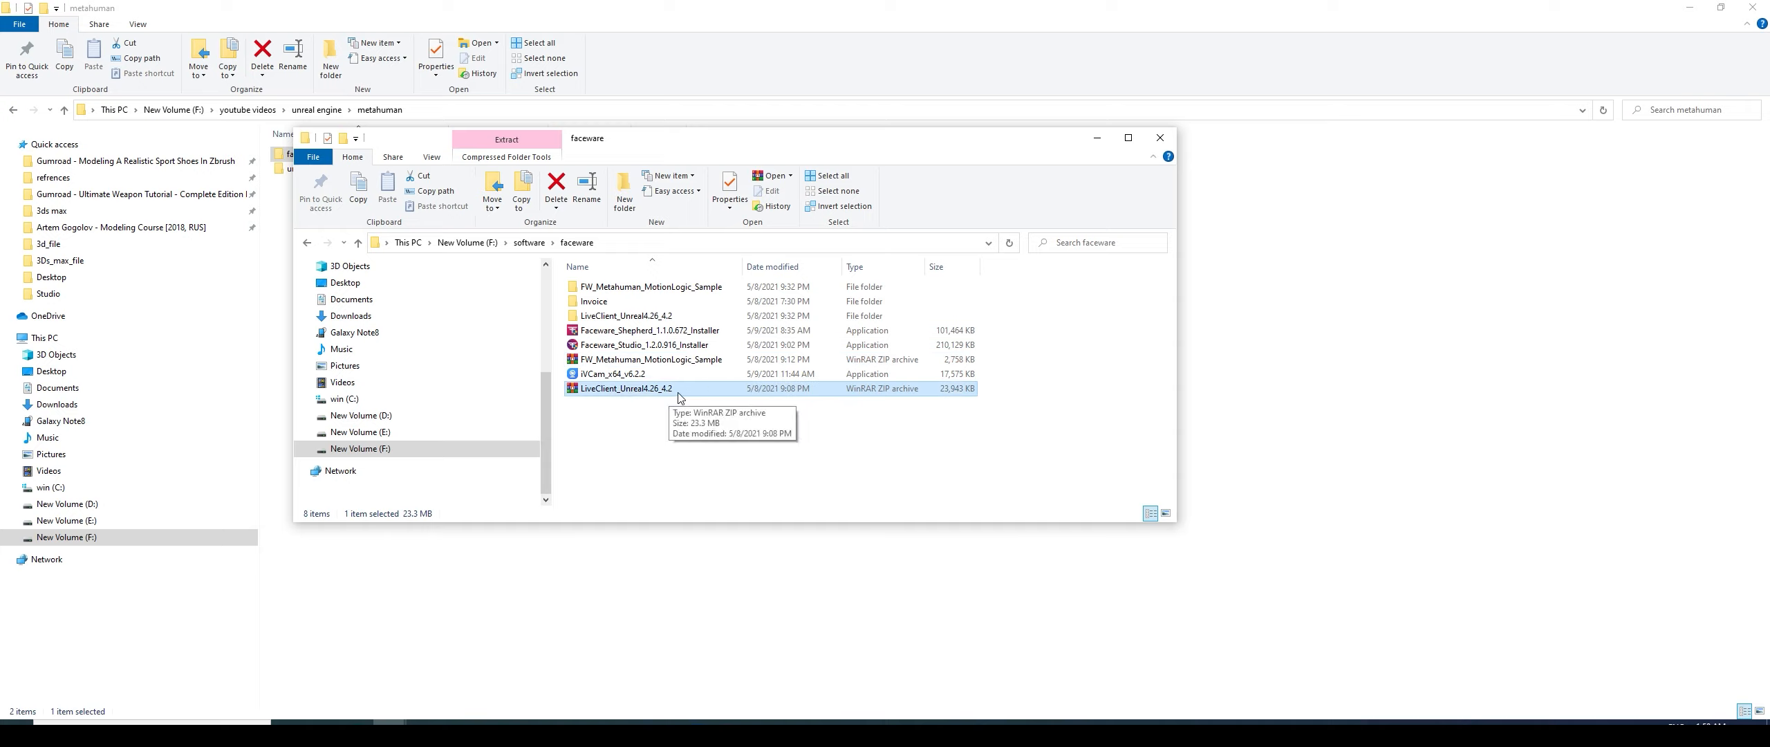
double_click(628, 317)
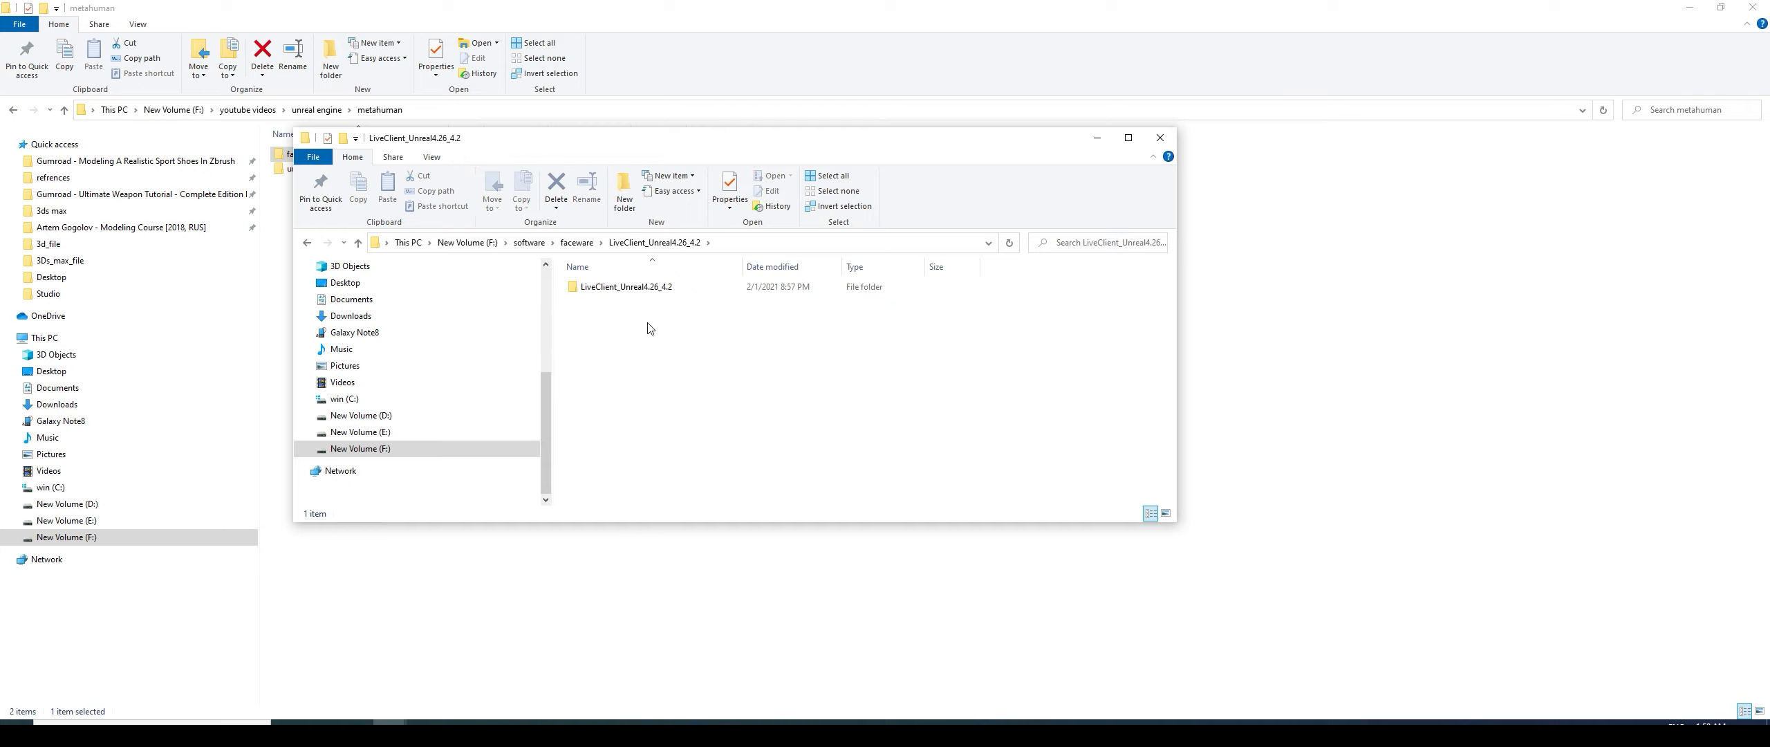
double_click(648, 290)
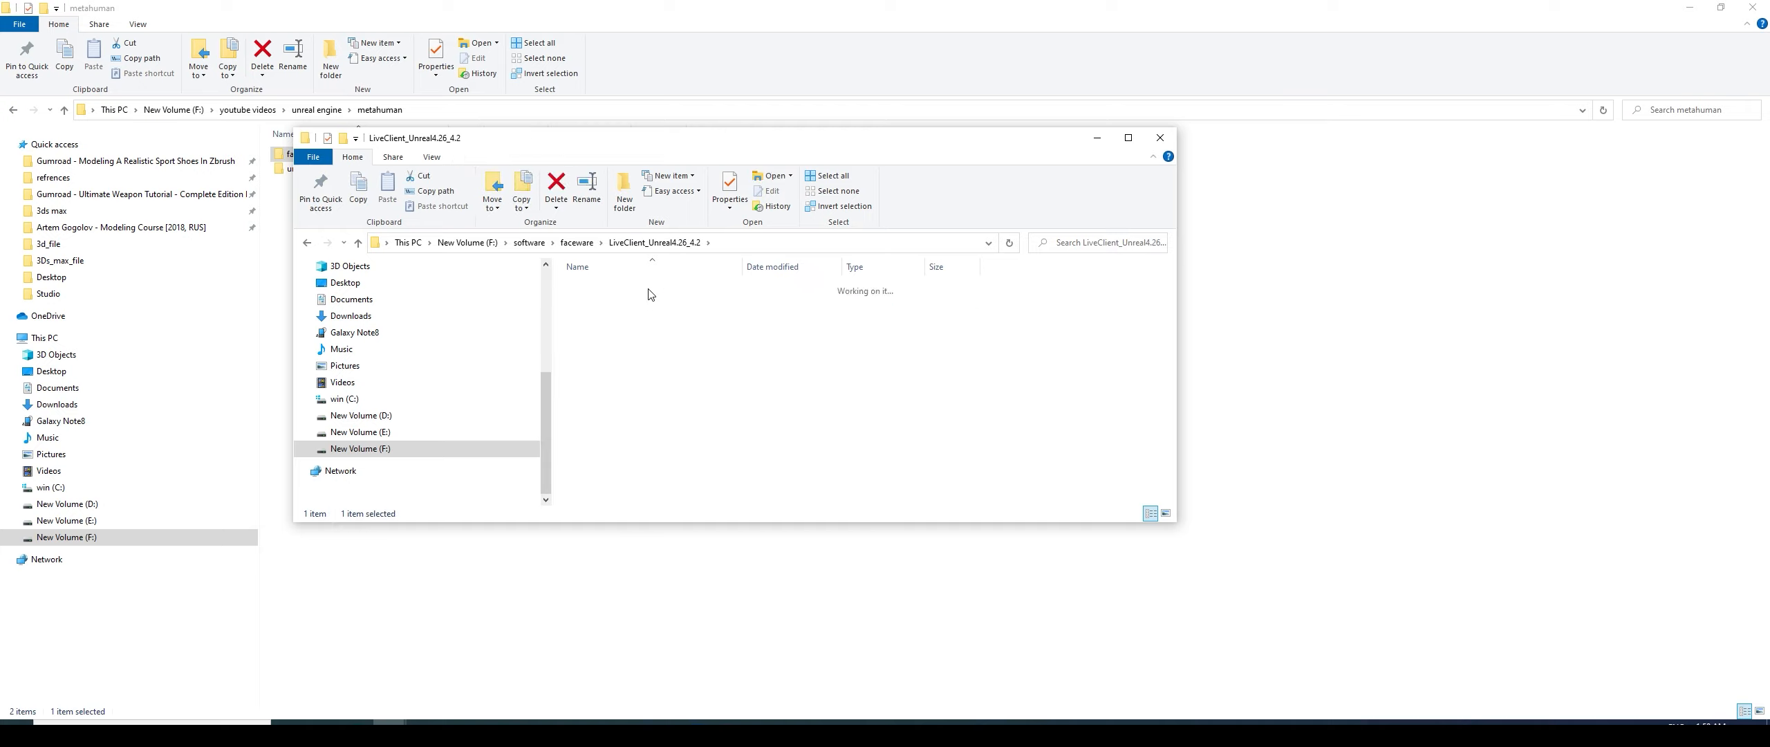
left_click(639, 289)
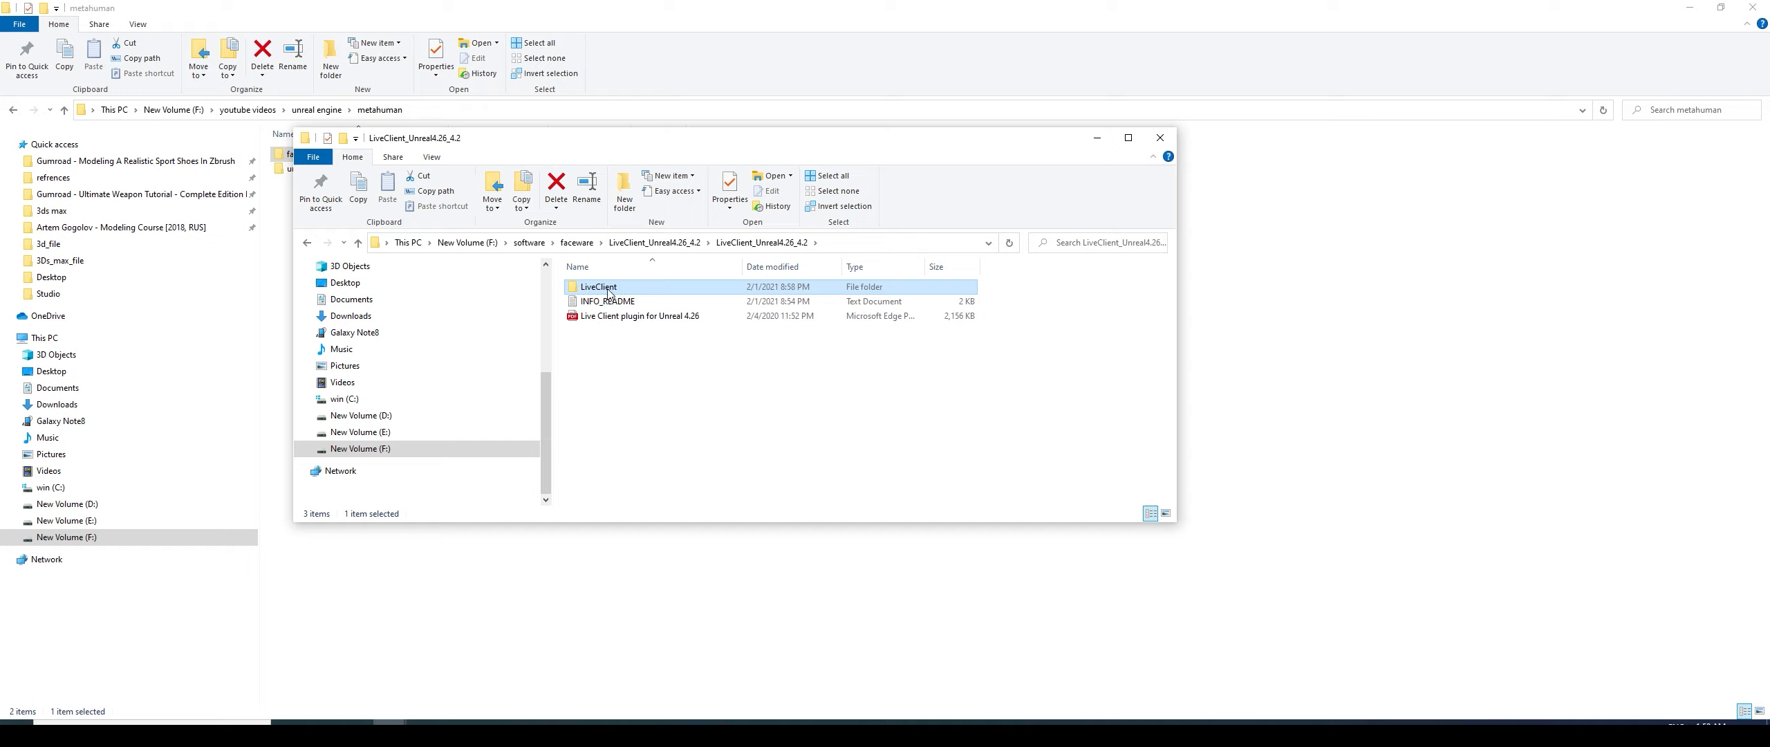
key("ctrl+c")
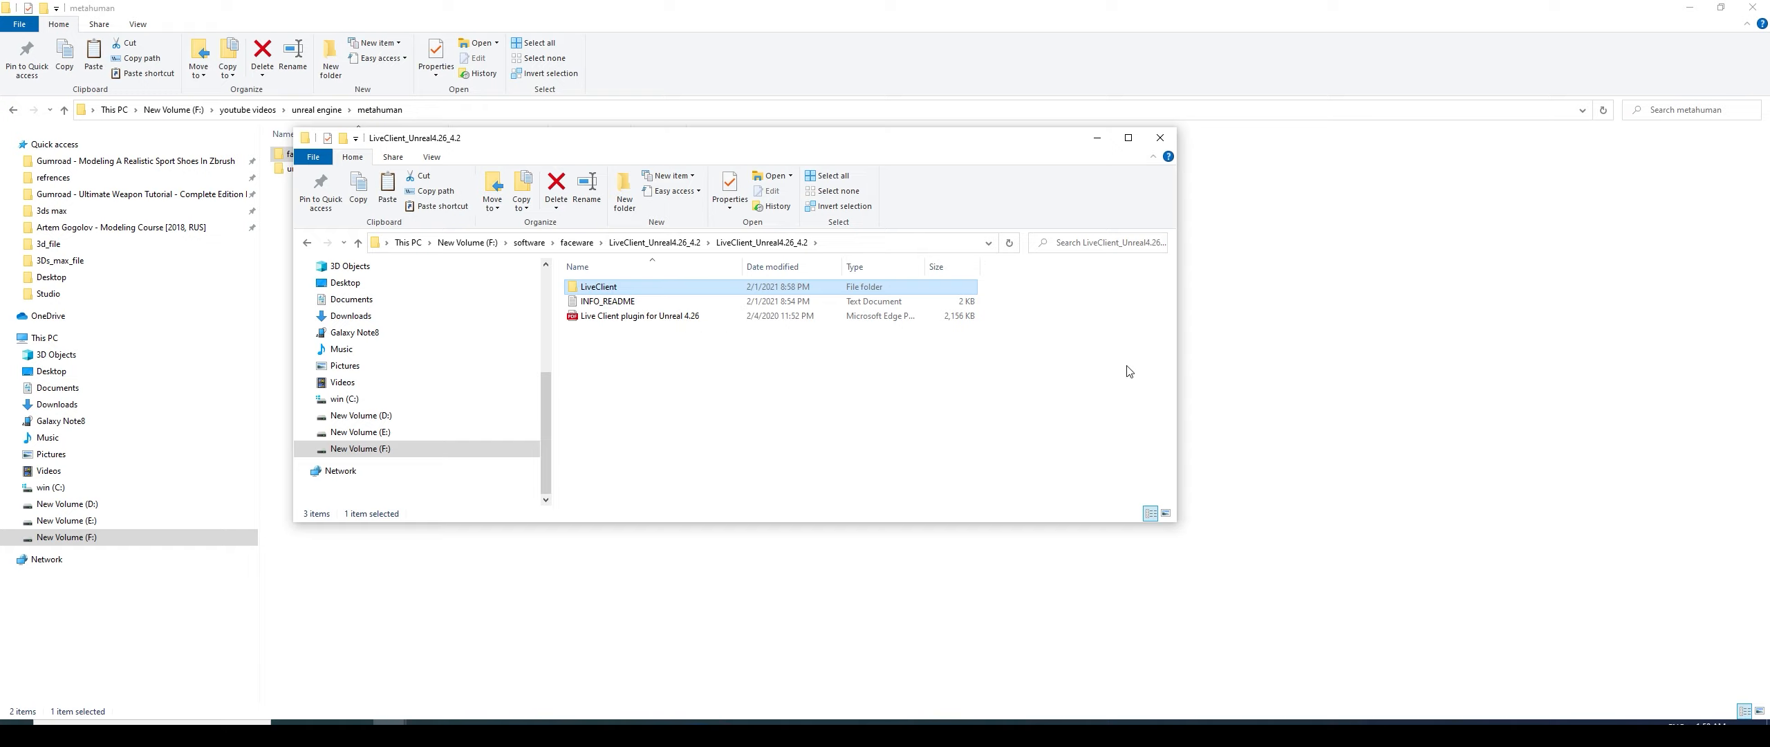
Create a folder named Plugins inside the meta_human_live_link project folder under unreal_engine
left_click_drag(917, 140, 1107, 248)
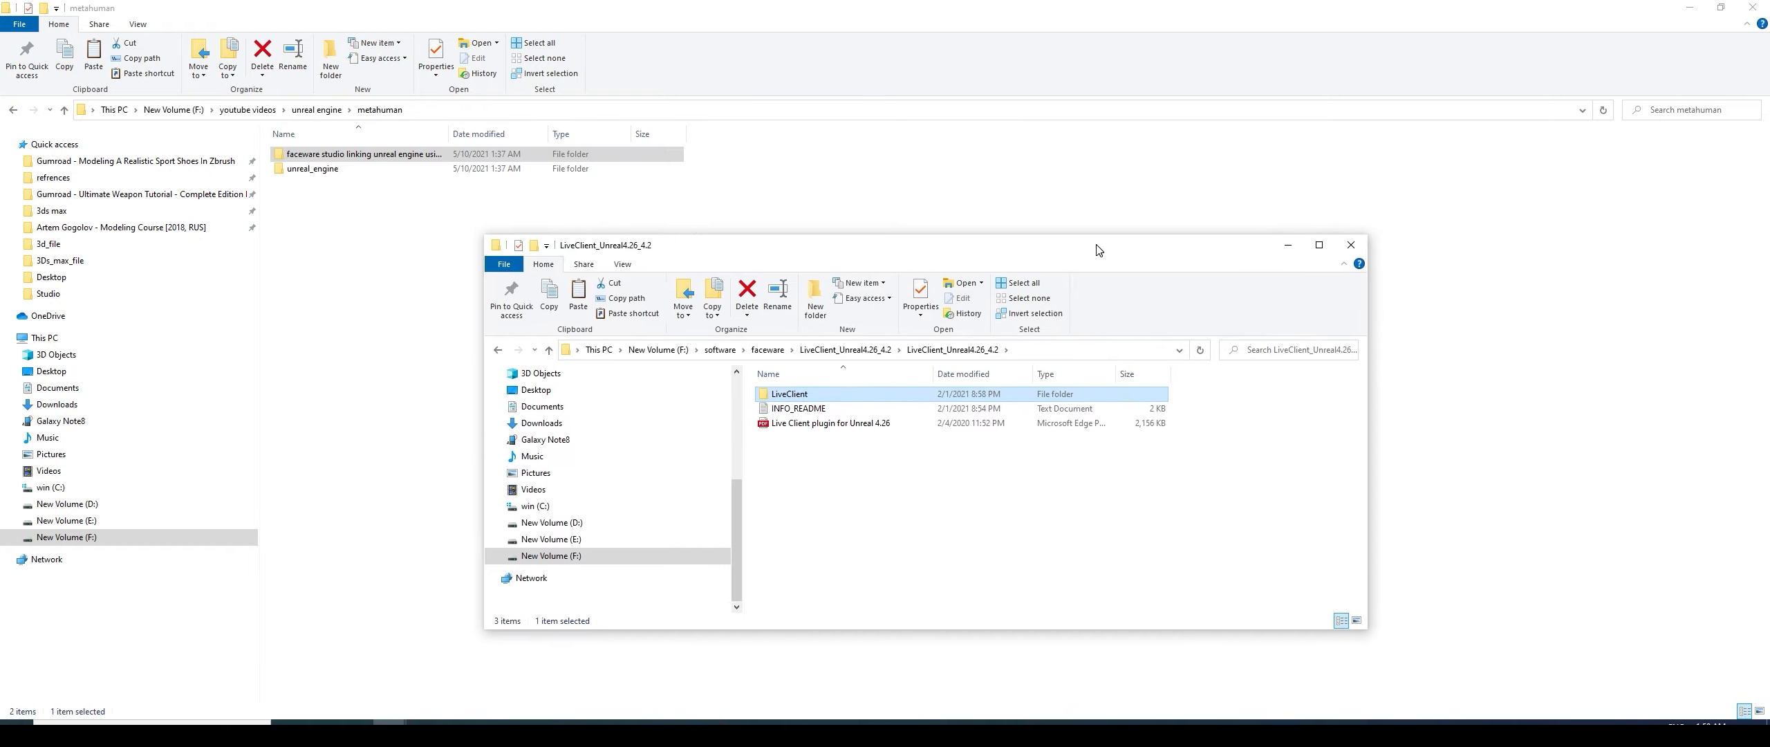
double_click(319, 173)
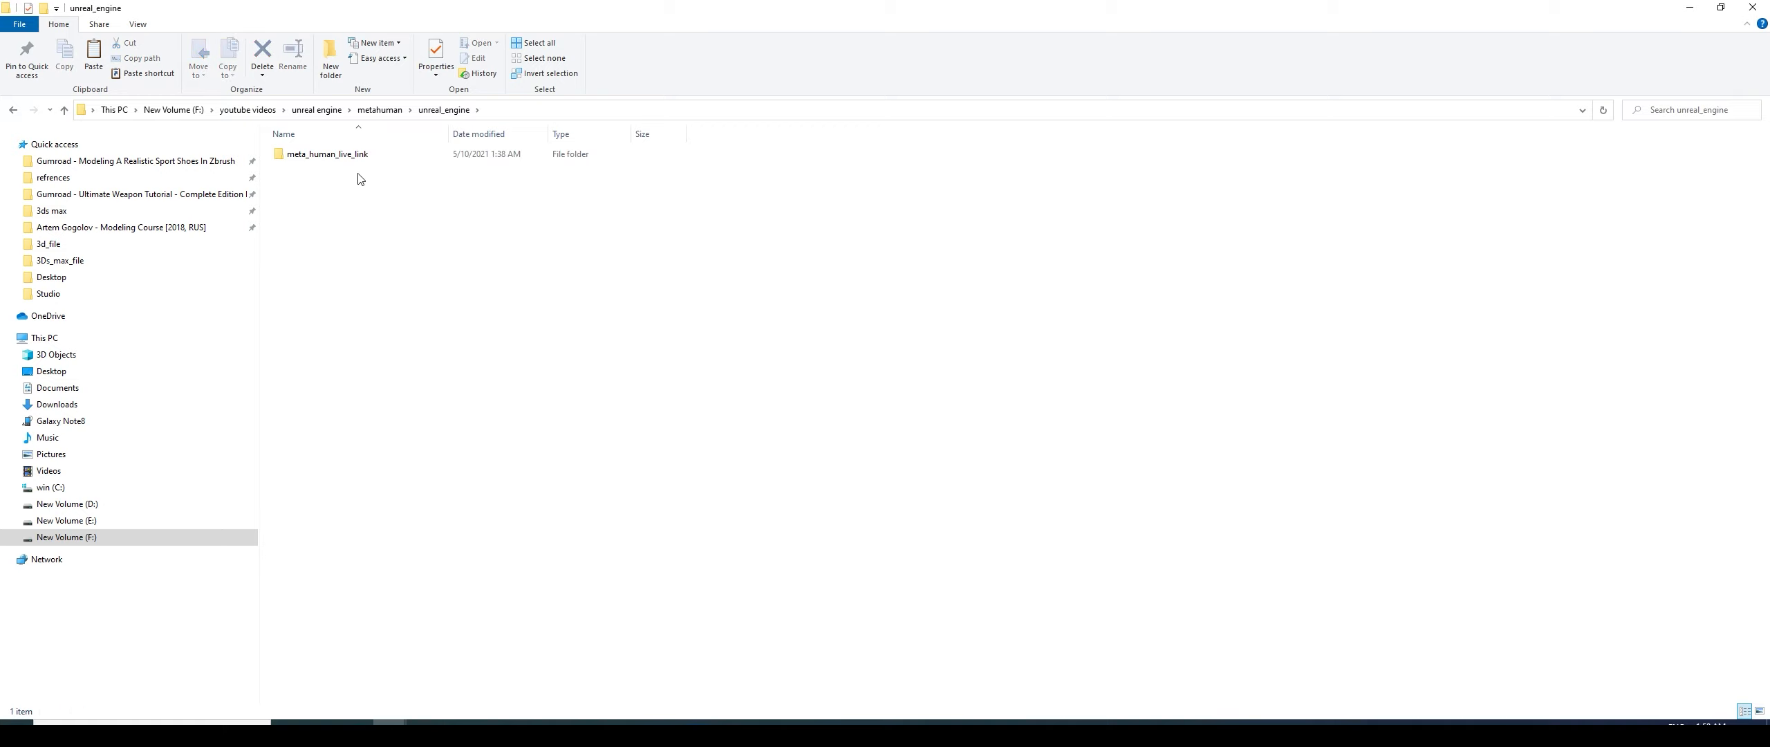
double_click(352, 153)
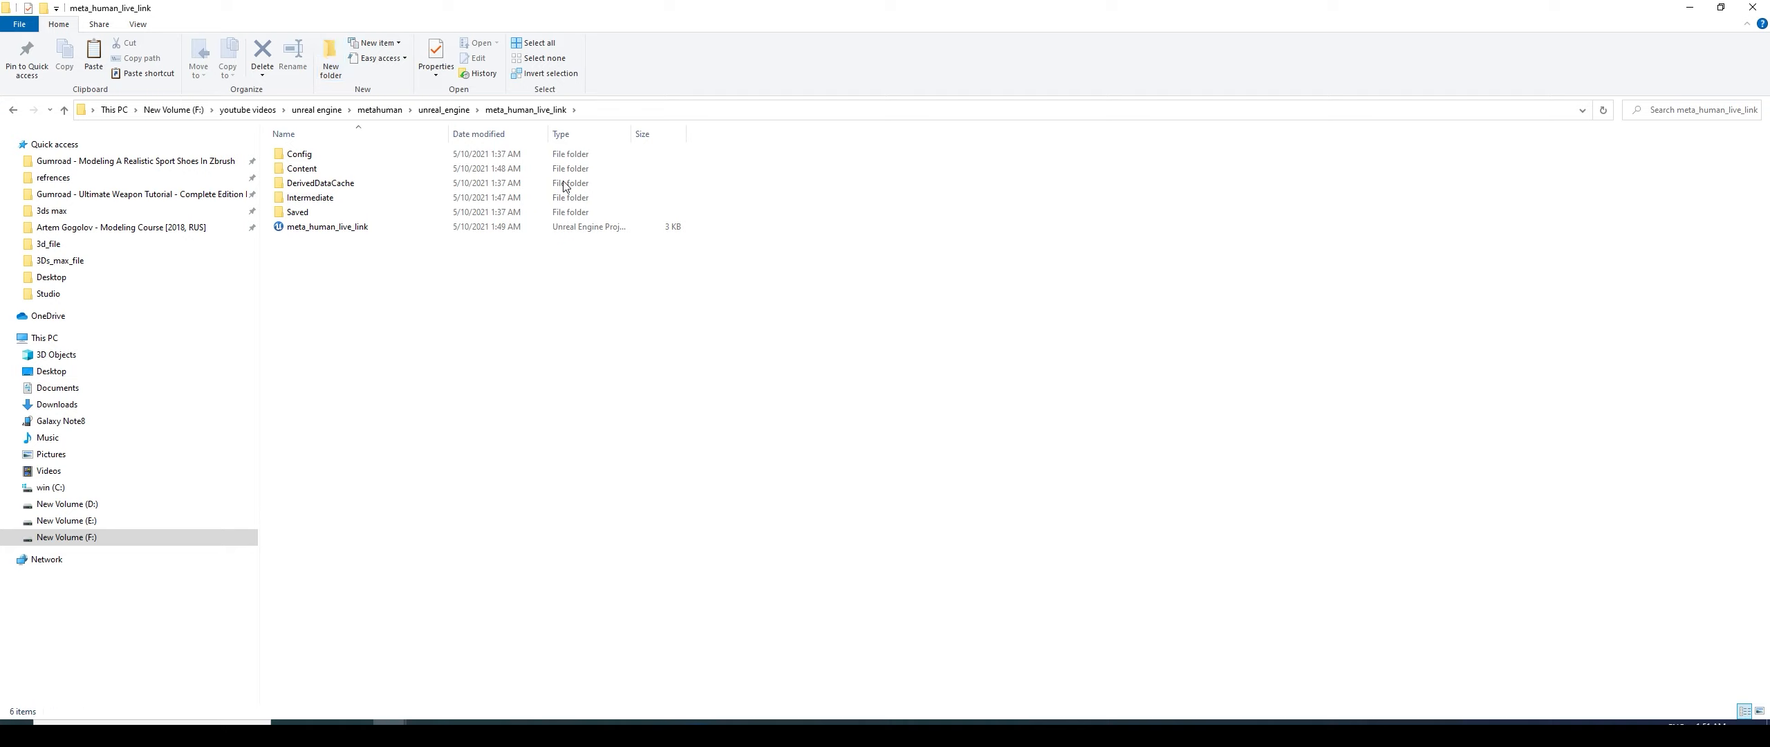
key("ctrl+shift+n")
type("Plugin")
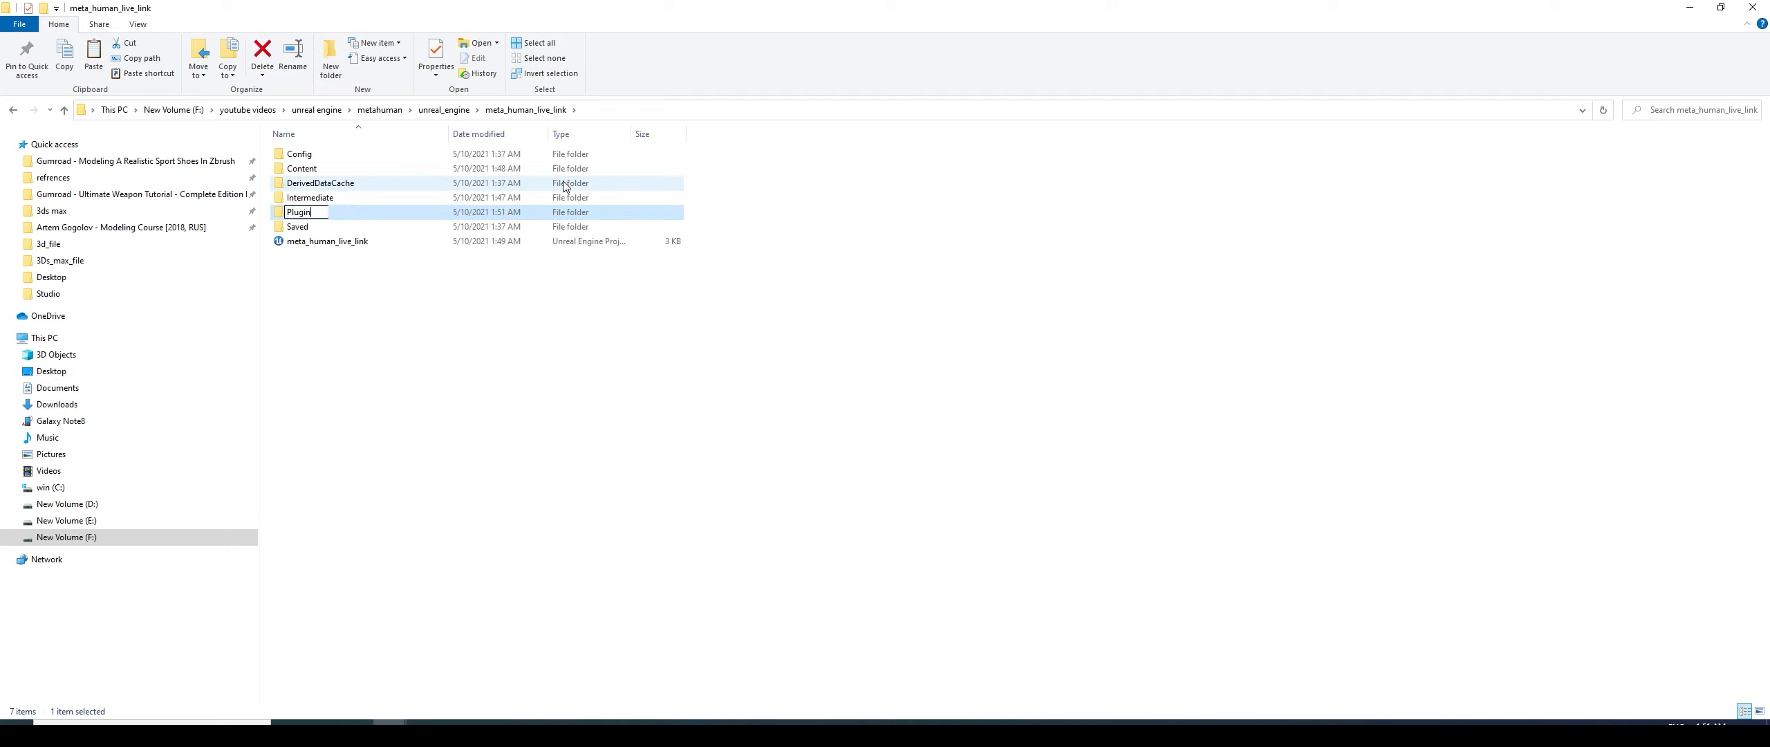
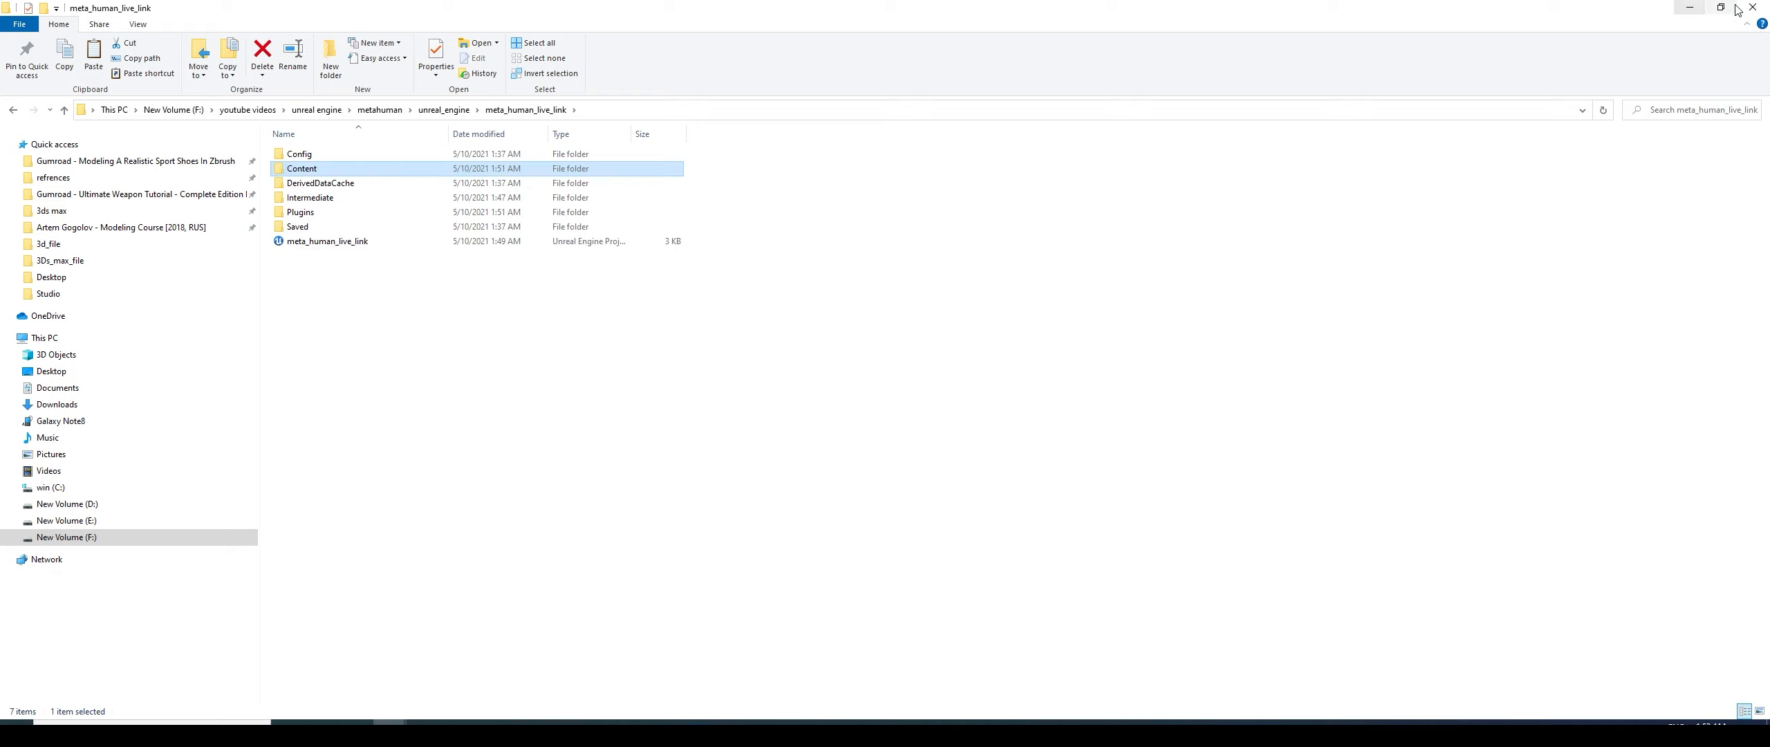
Put away the File Explorer windows, switch to Quixel Bridge and export the Omar MetaHuman to Unreal Engine
left_click(1690, 10)
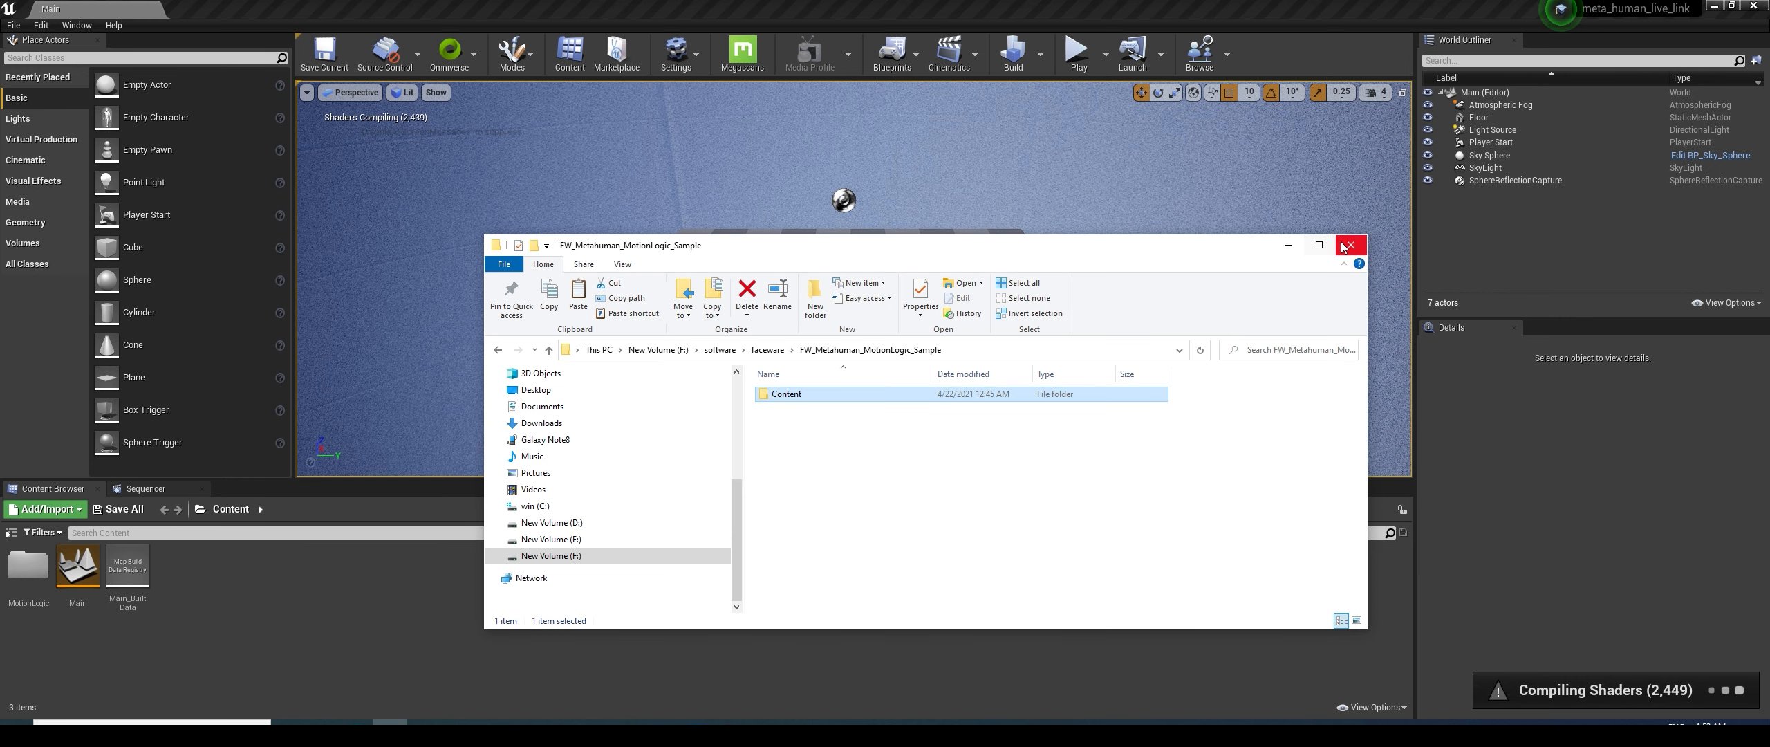
left_click(1341, 245)
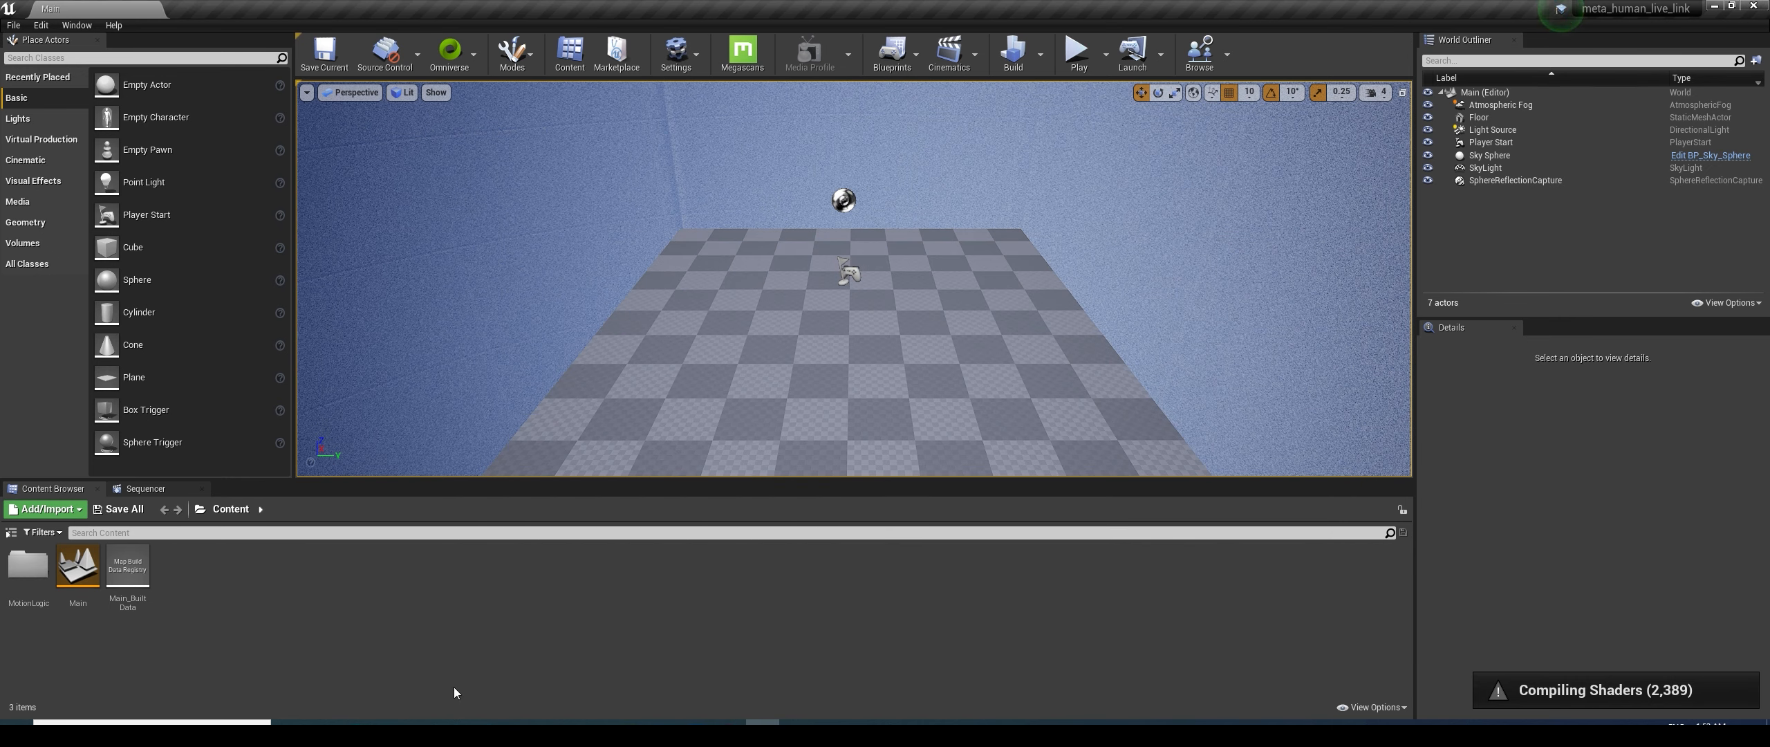
mouse_move(661, 722)
left_click(660, 684)
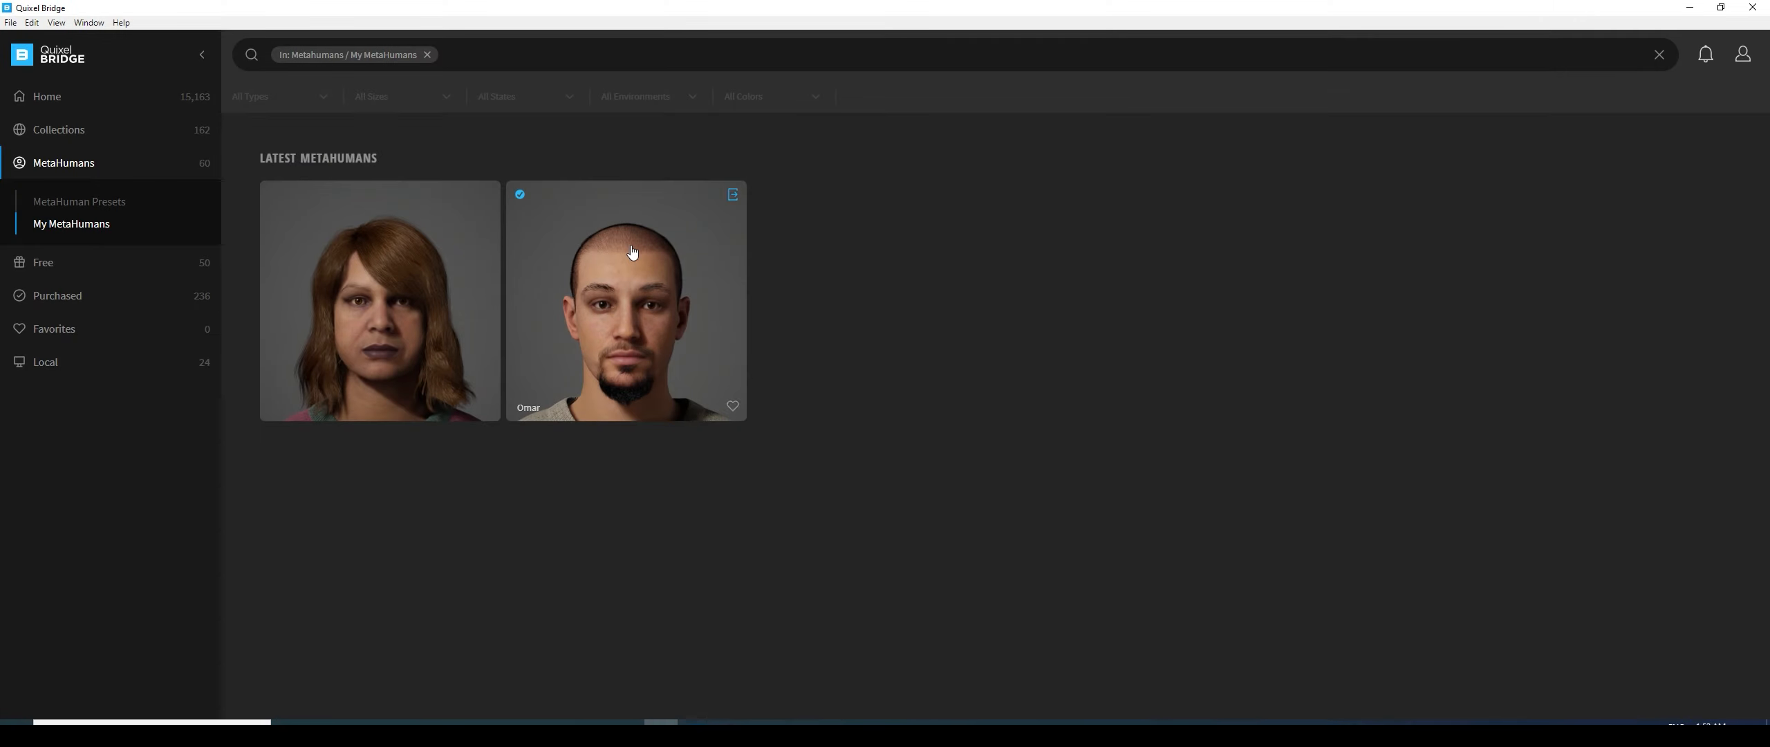
left_click(733, 195)
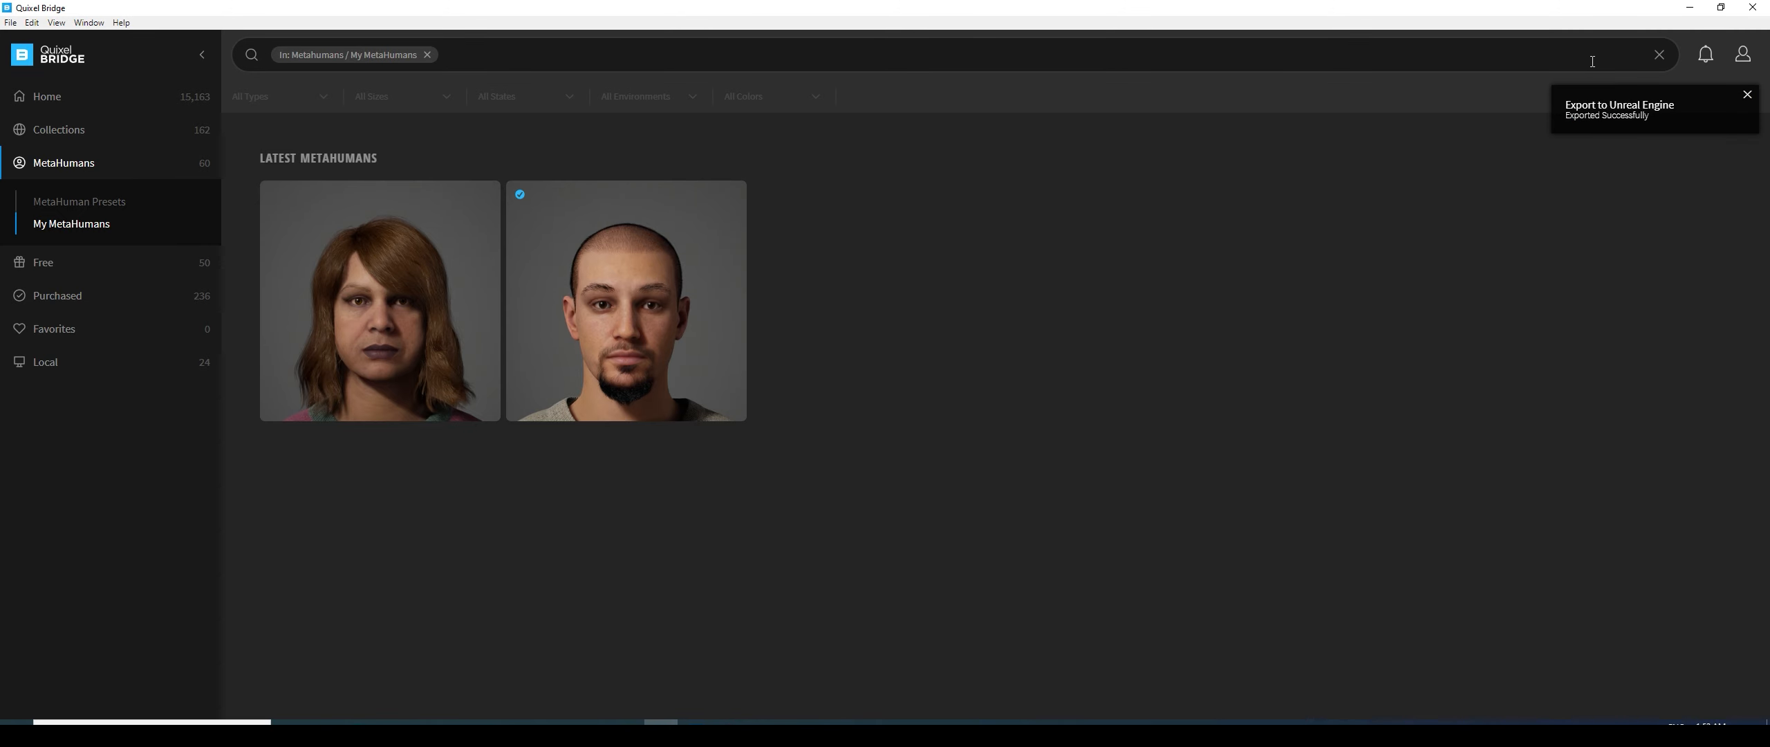
left_click(1690, 7)
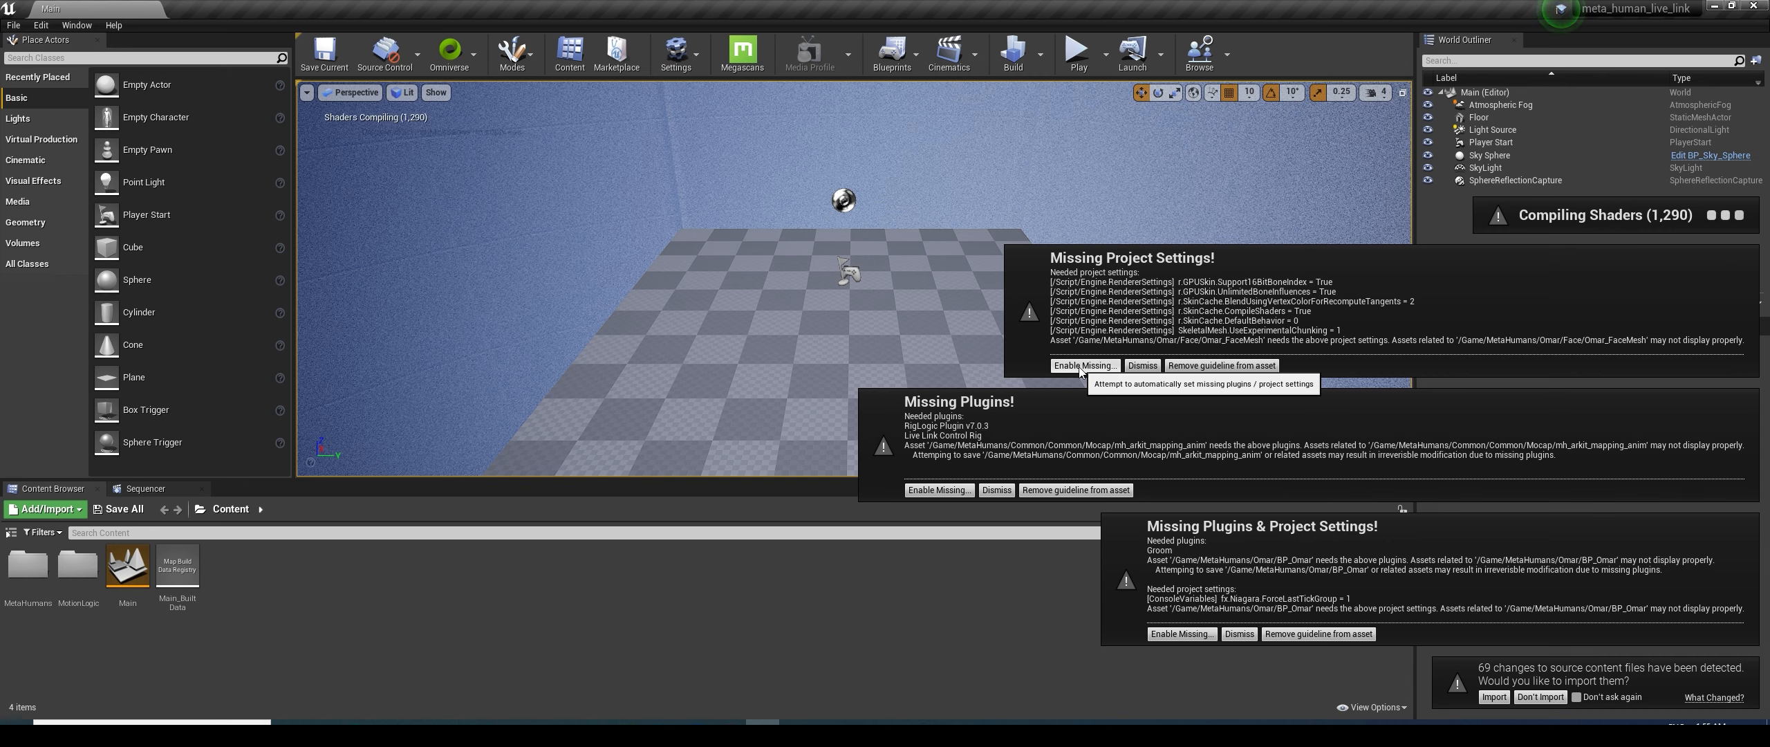
Enable the missing plugins and project settings required by the MetaHuman and restart the editor
left_click(1083, 366)
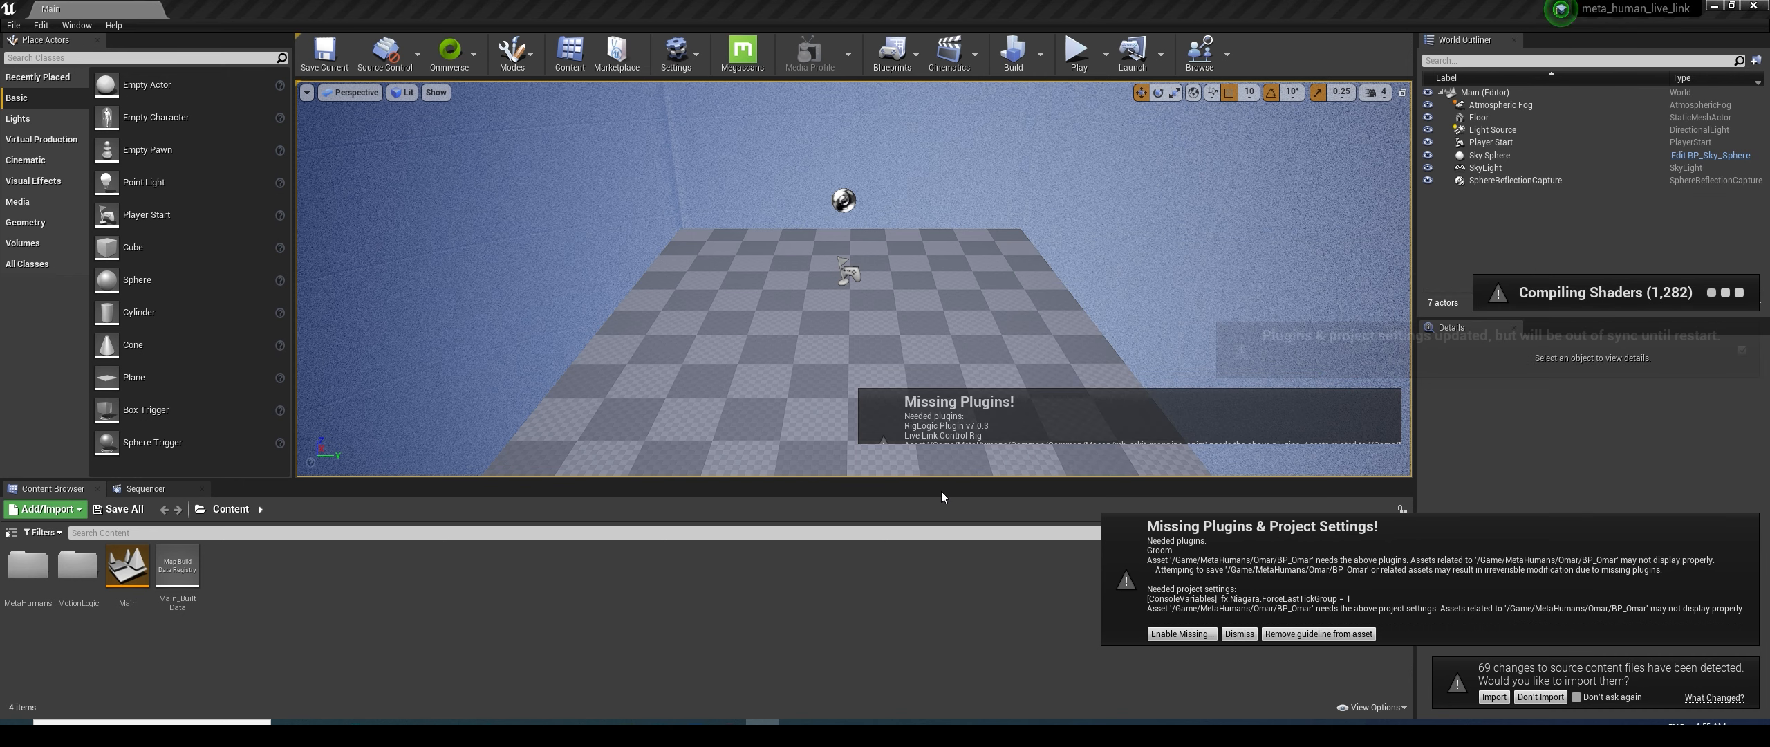
left_click(1181, 634)
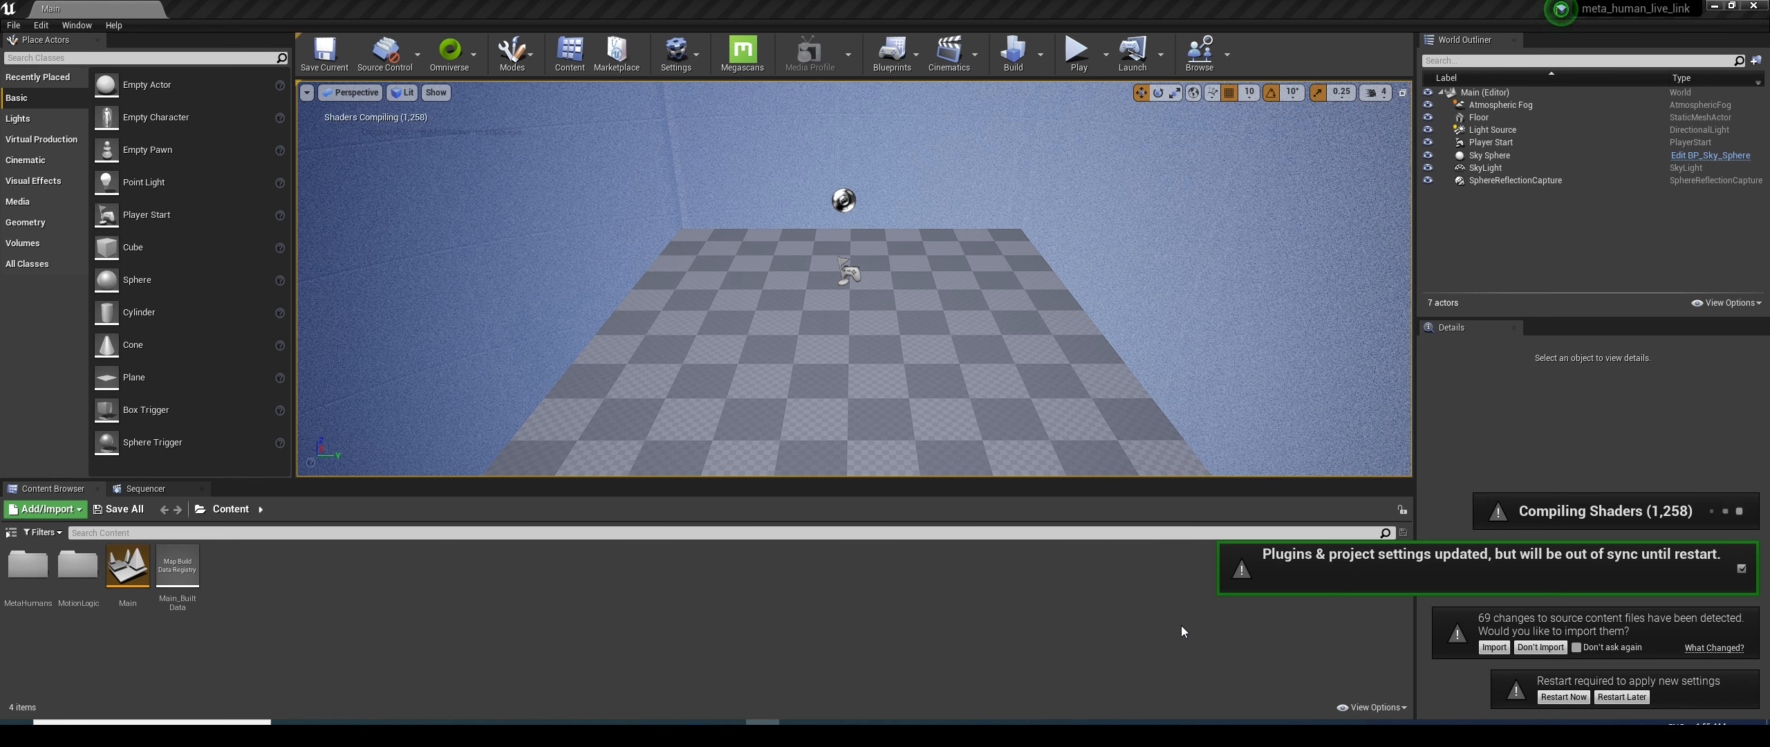
left_click(1557, 698)
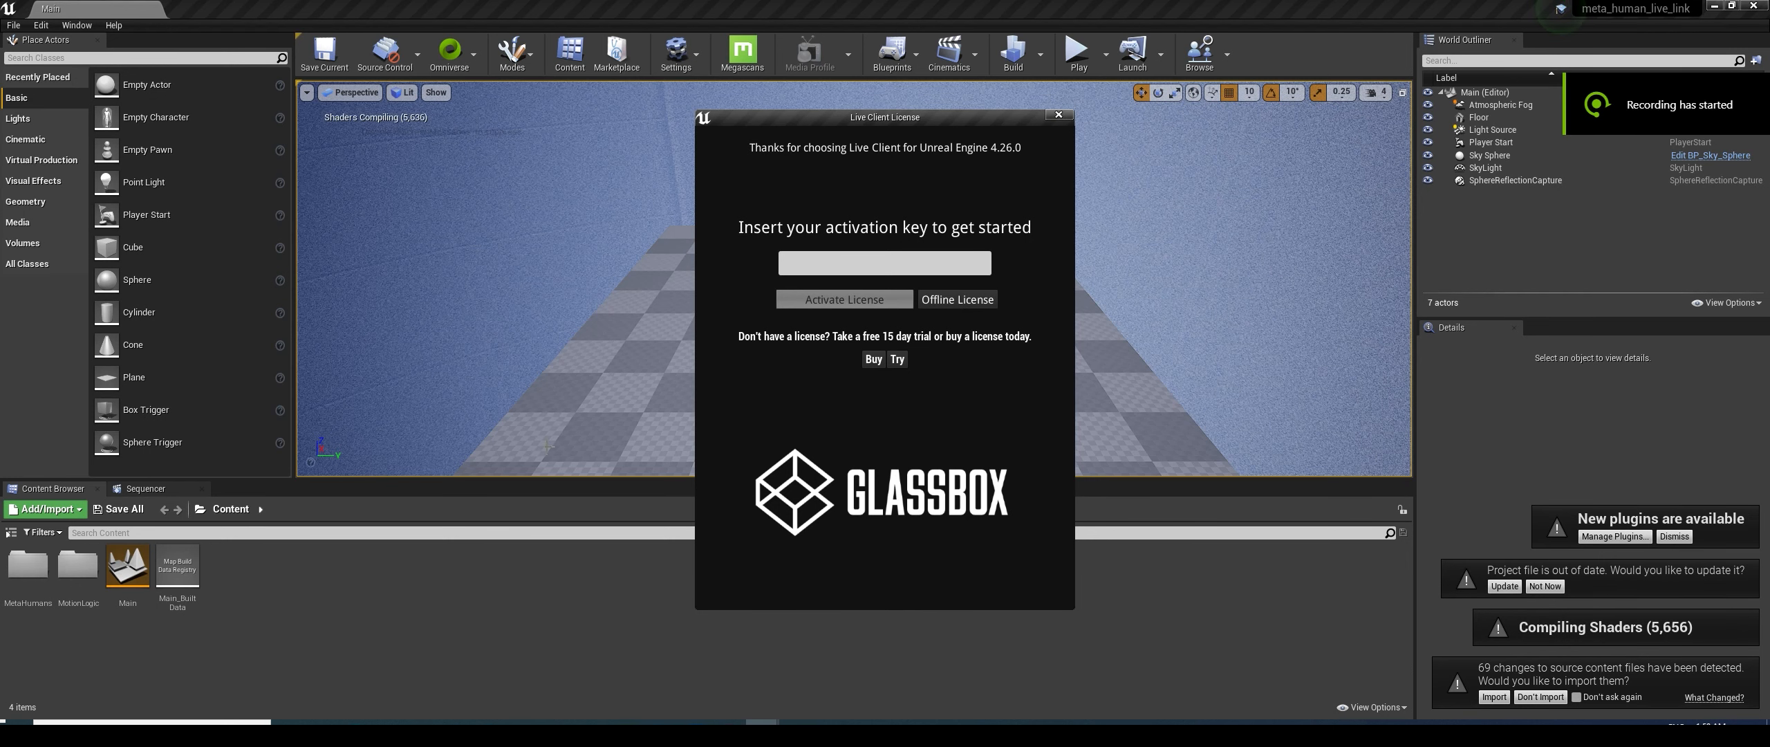
Import the detected source content changes and update the out-of-date project file
left_click(1493, 698)
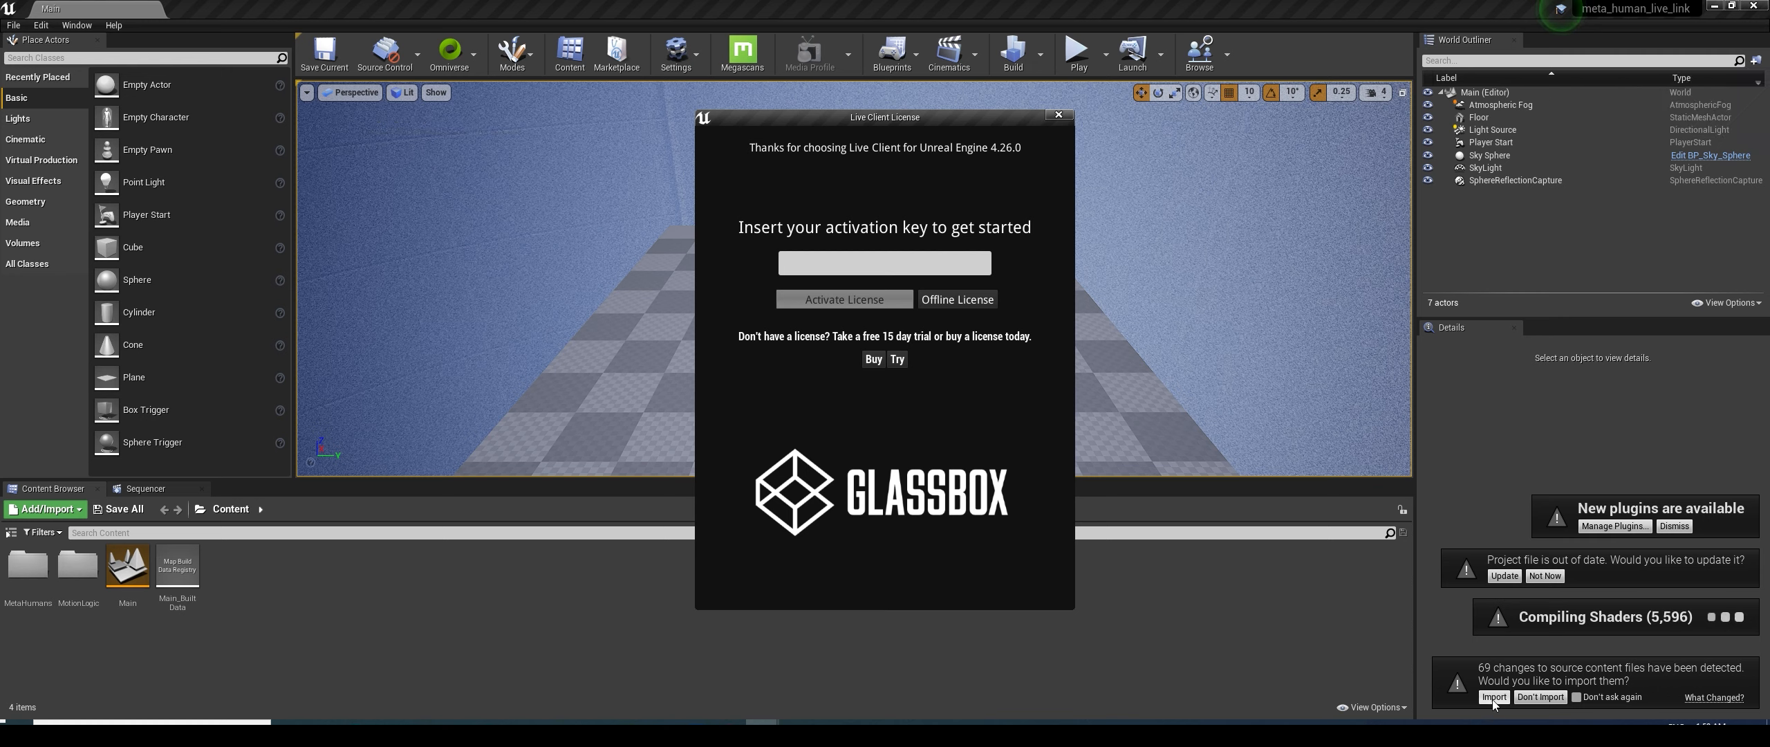
left_click(1506, 564)
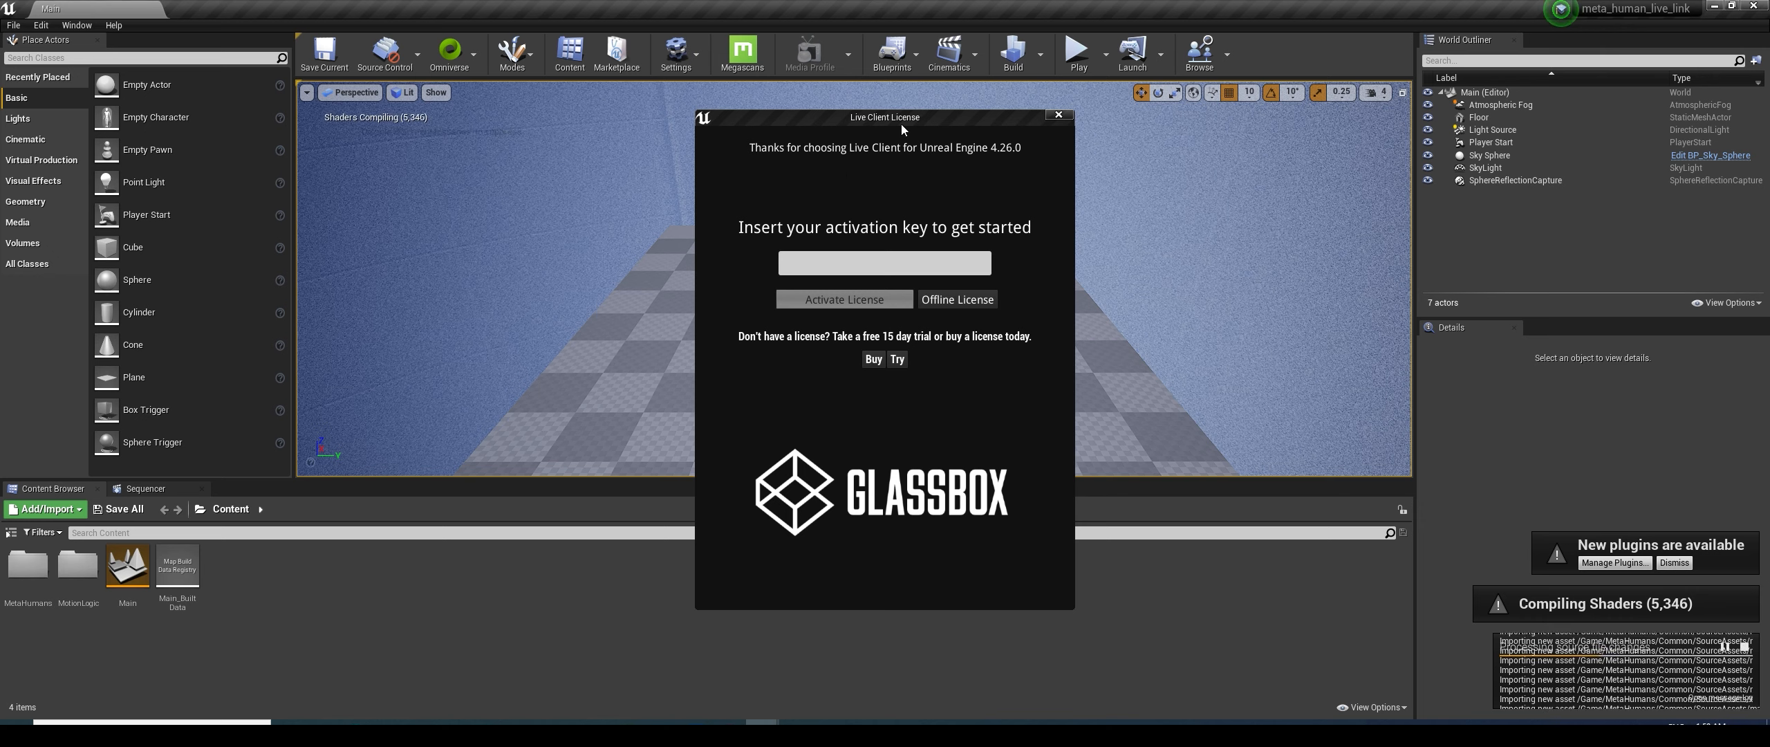
Launch the Brave browser for the Live Client trial license, move its window out of the way, and close the license window after activation
left_click_drag(912, 118, 867, 103)
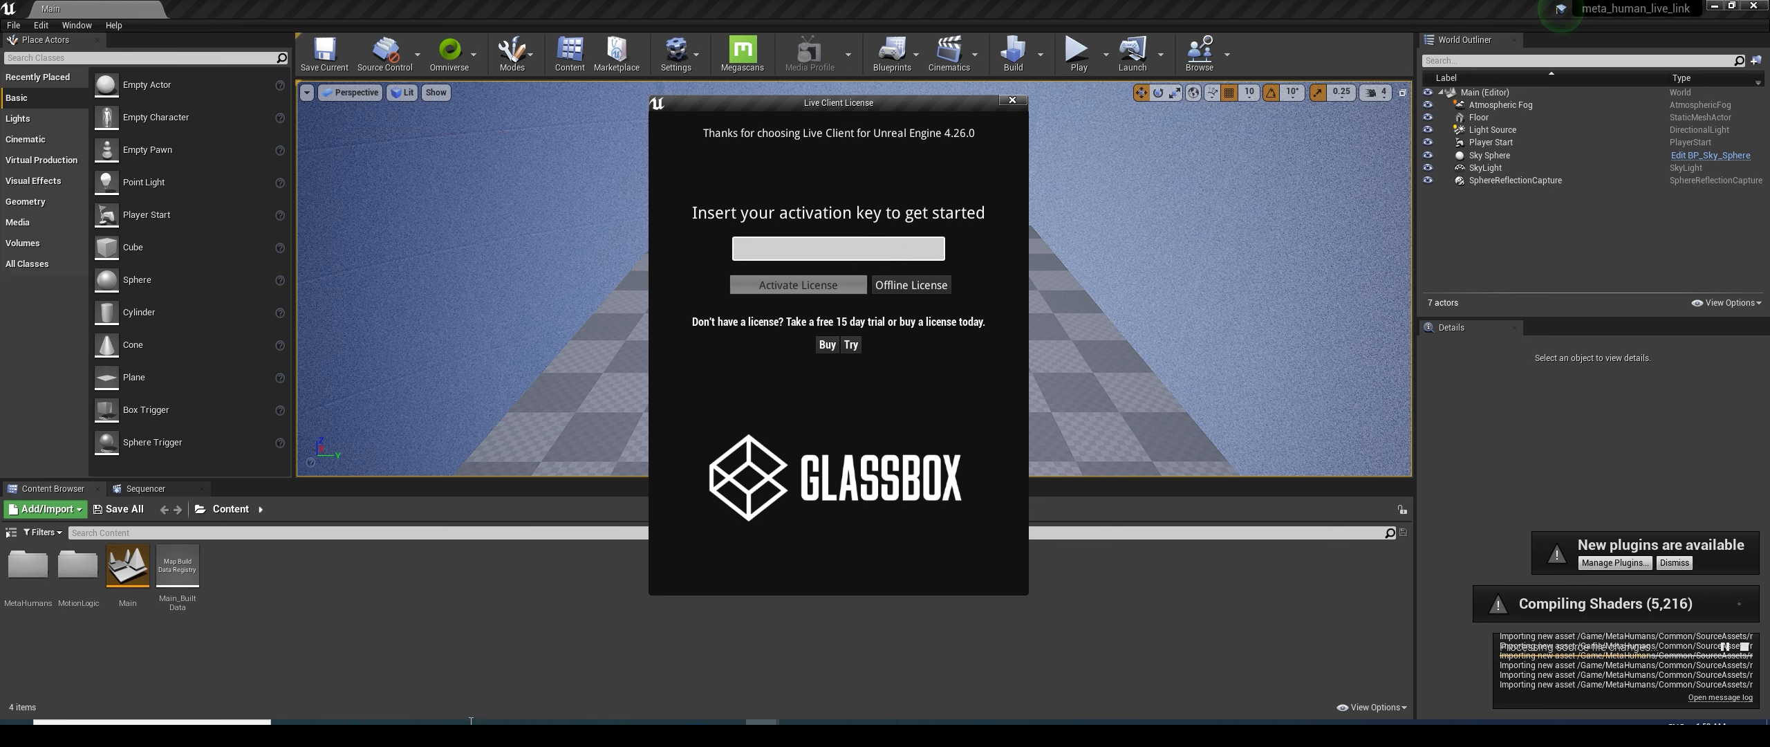
left_click(153, 722)
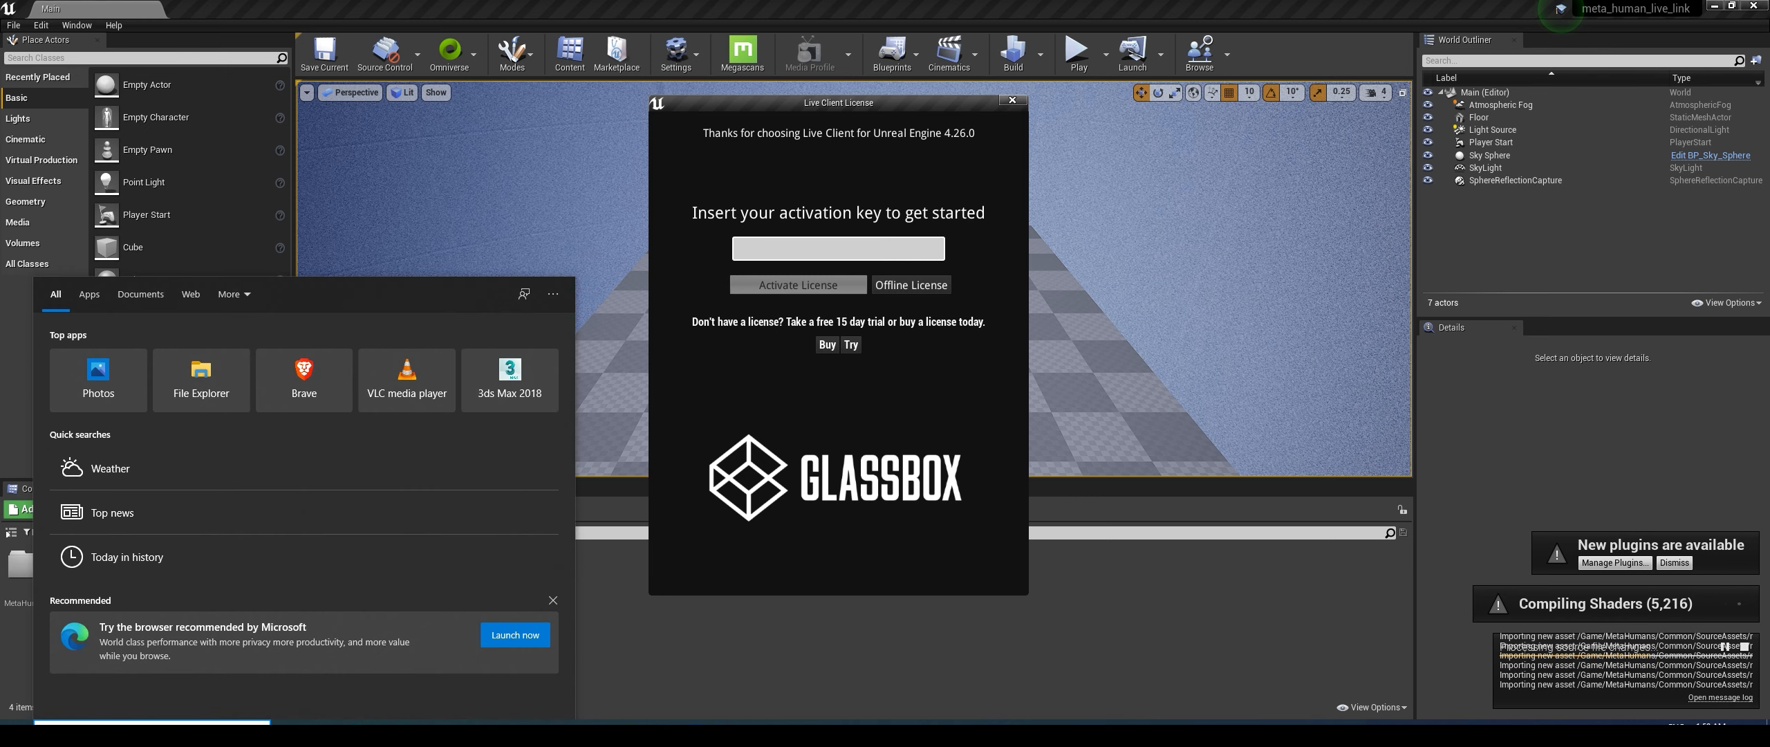
type("brave")
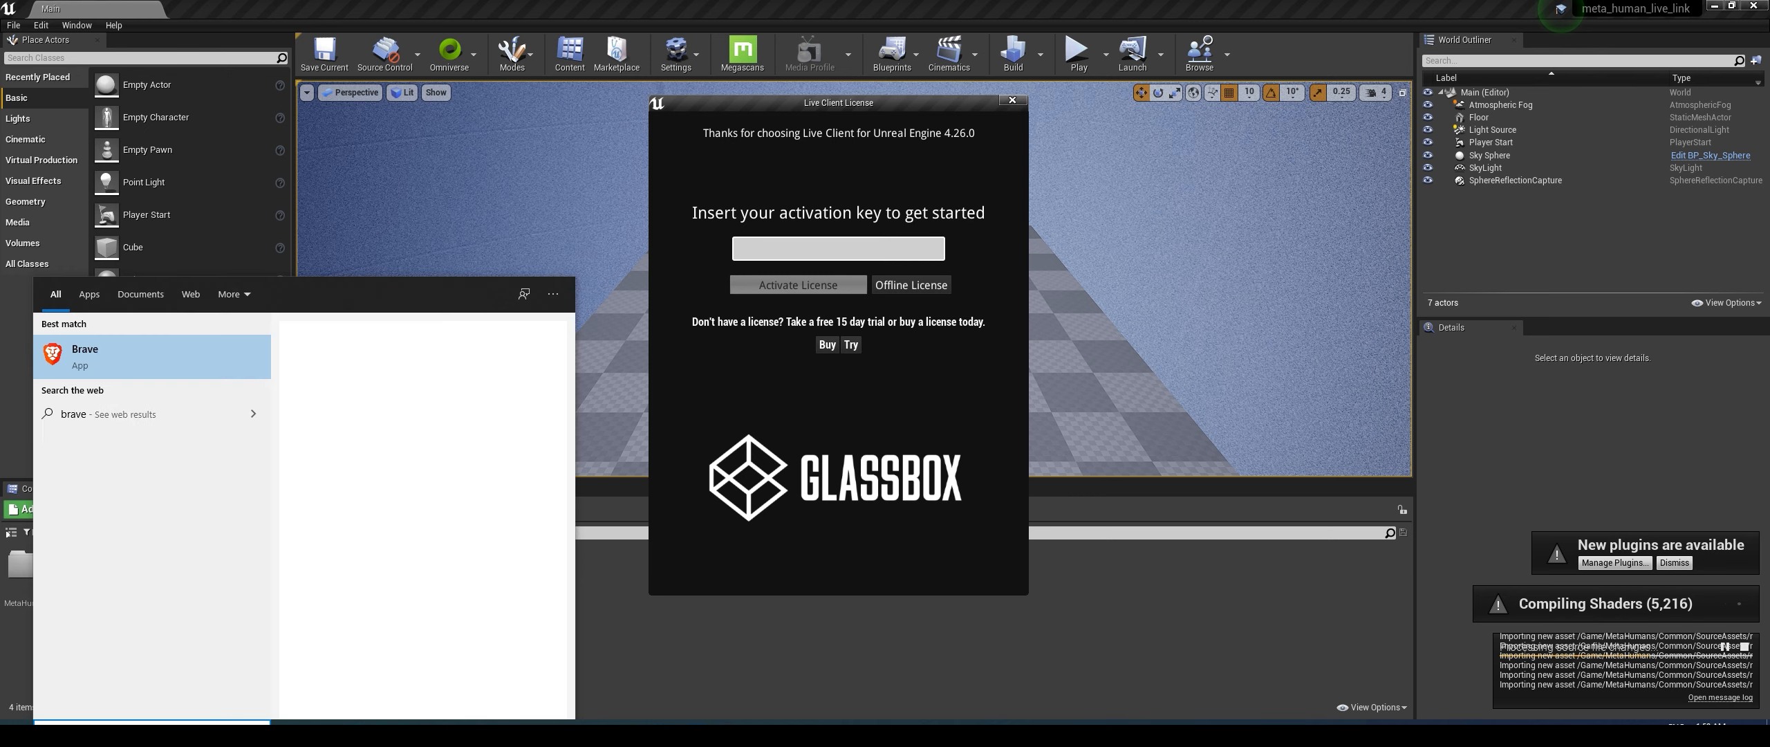
key("Return")
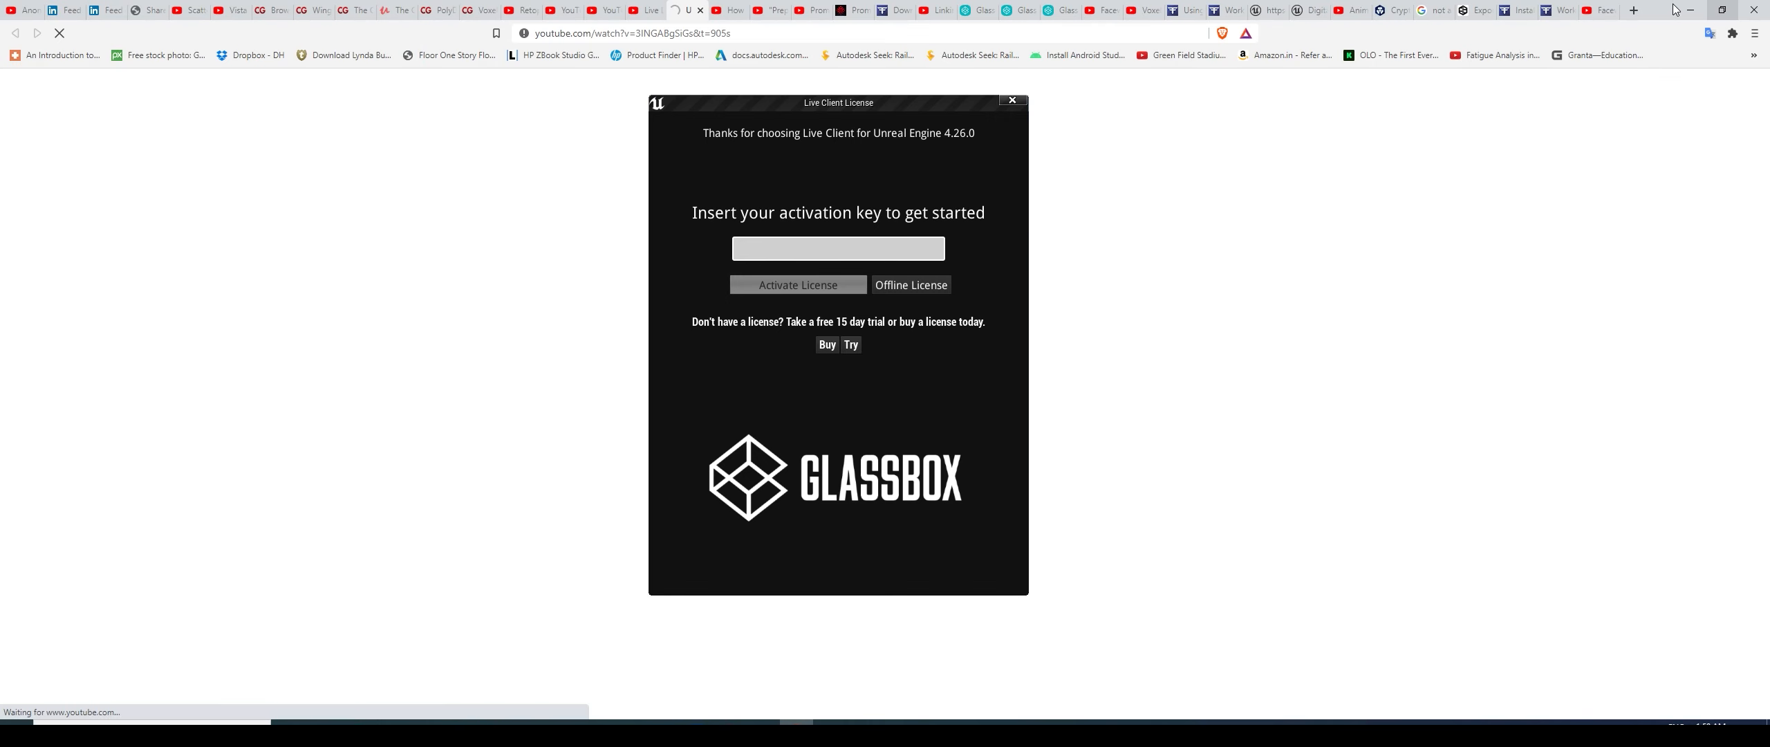
left_click_drag(1667, 3, 0, 207)
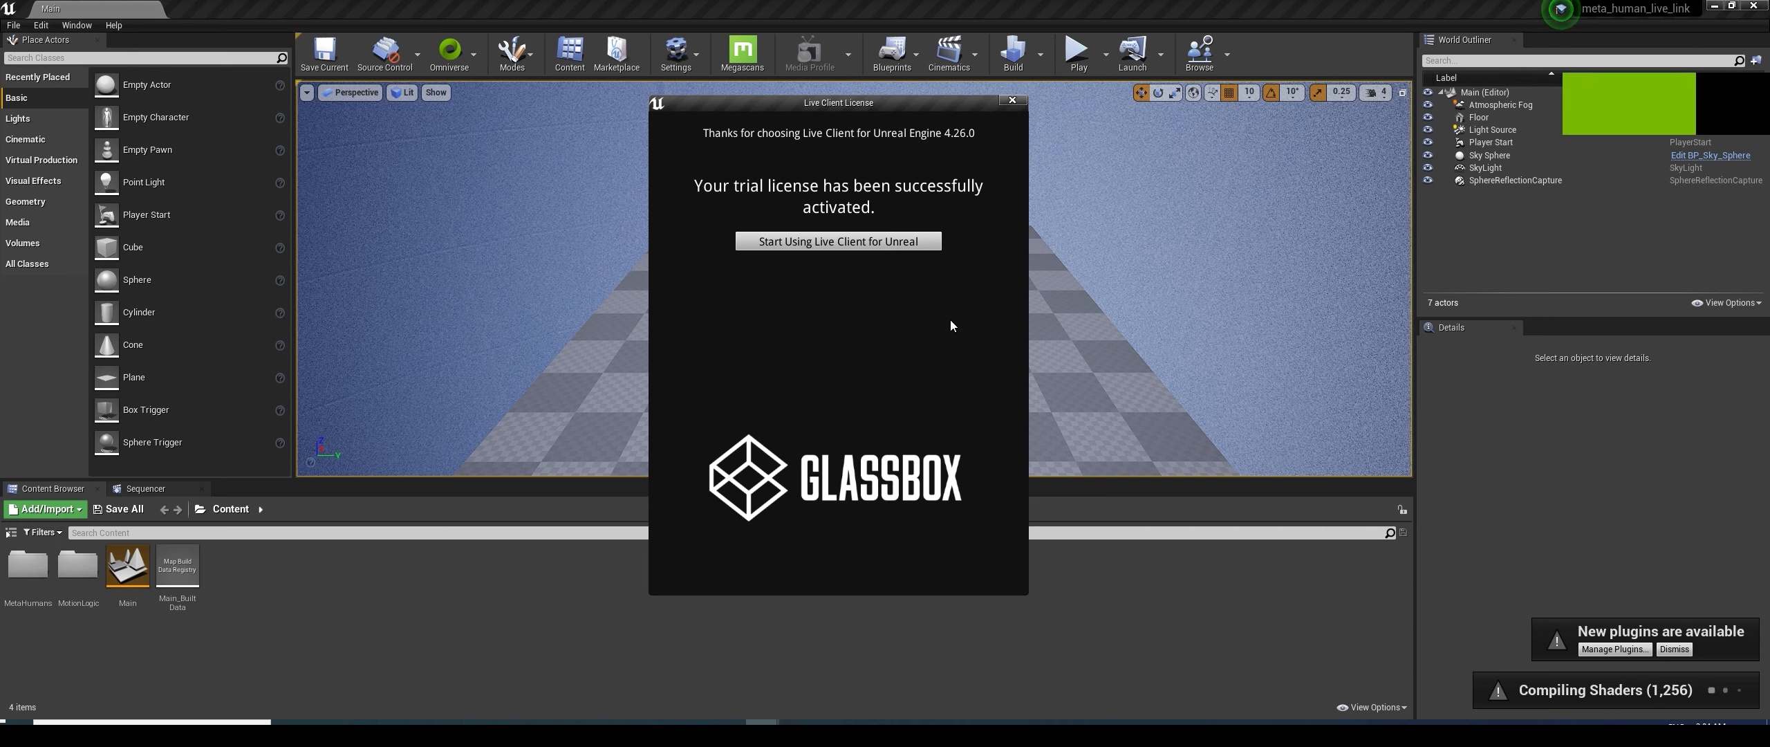
left_click(1013, 103)
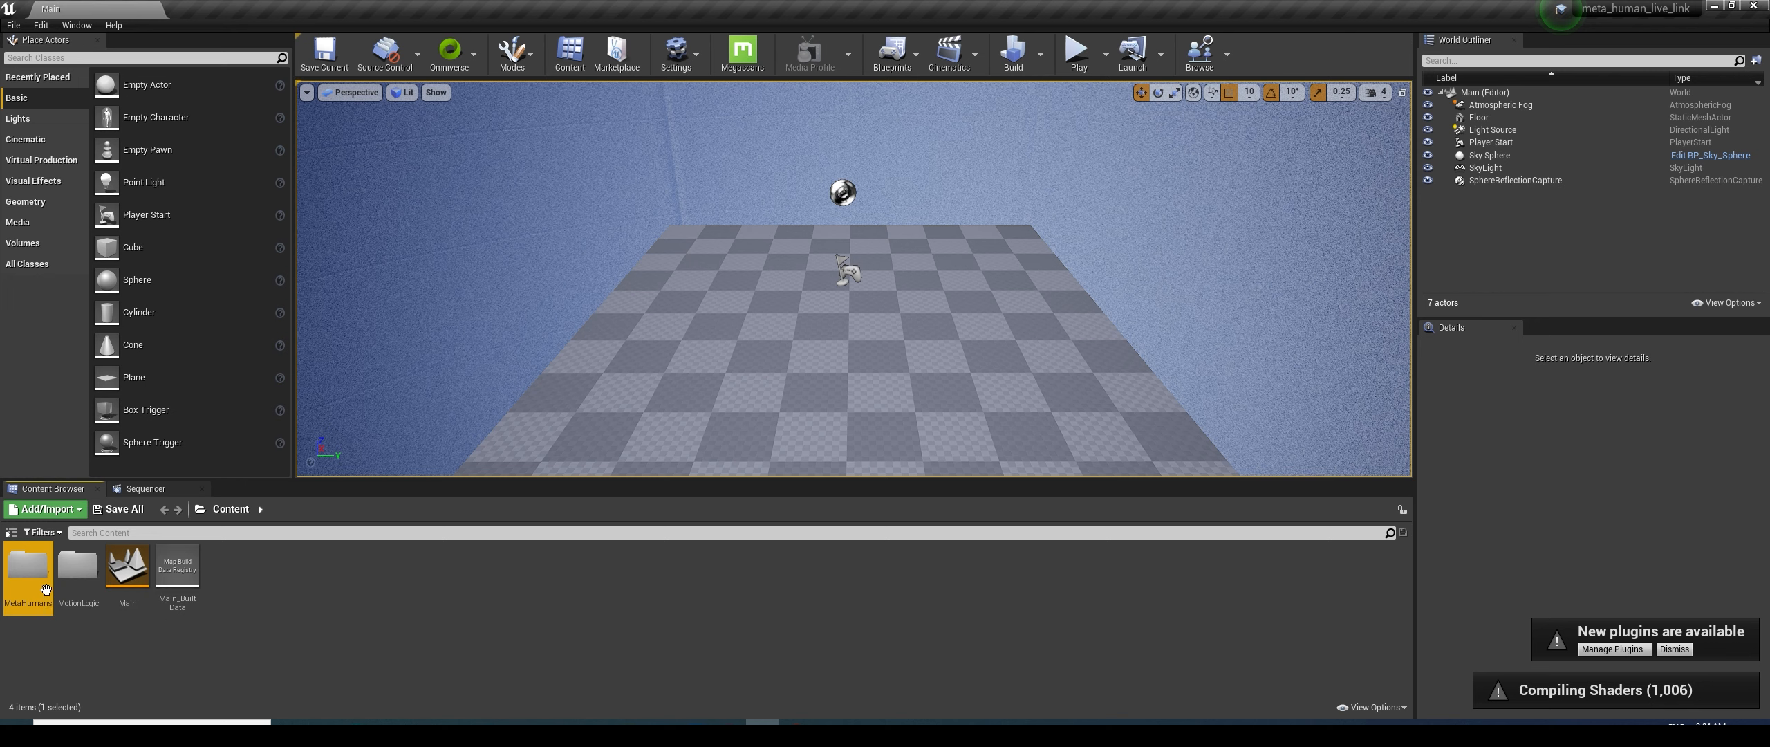
Create a child Blueprint class of BP_Omar from the MetaHumans/Omar folder and name it BP_Omar_Child
double_click(46, 588)
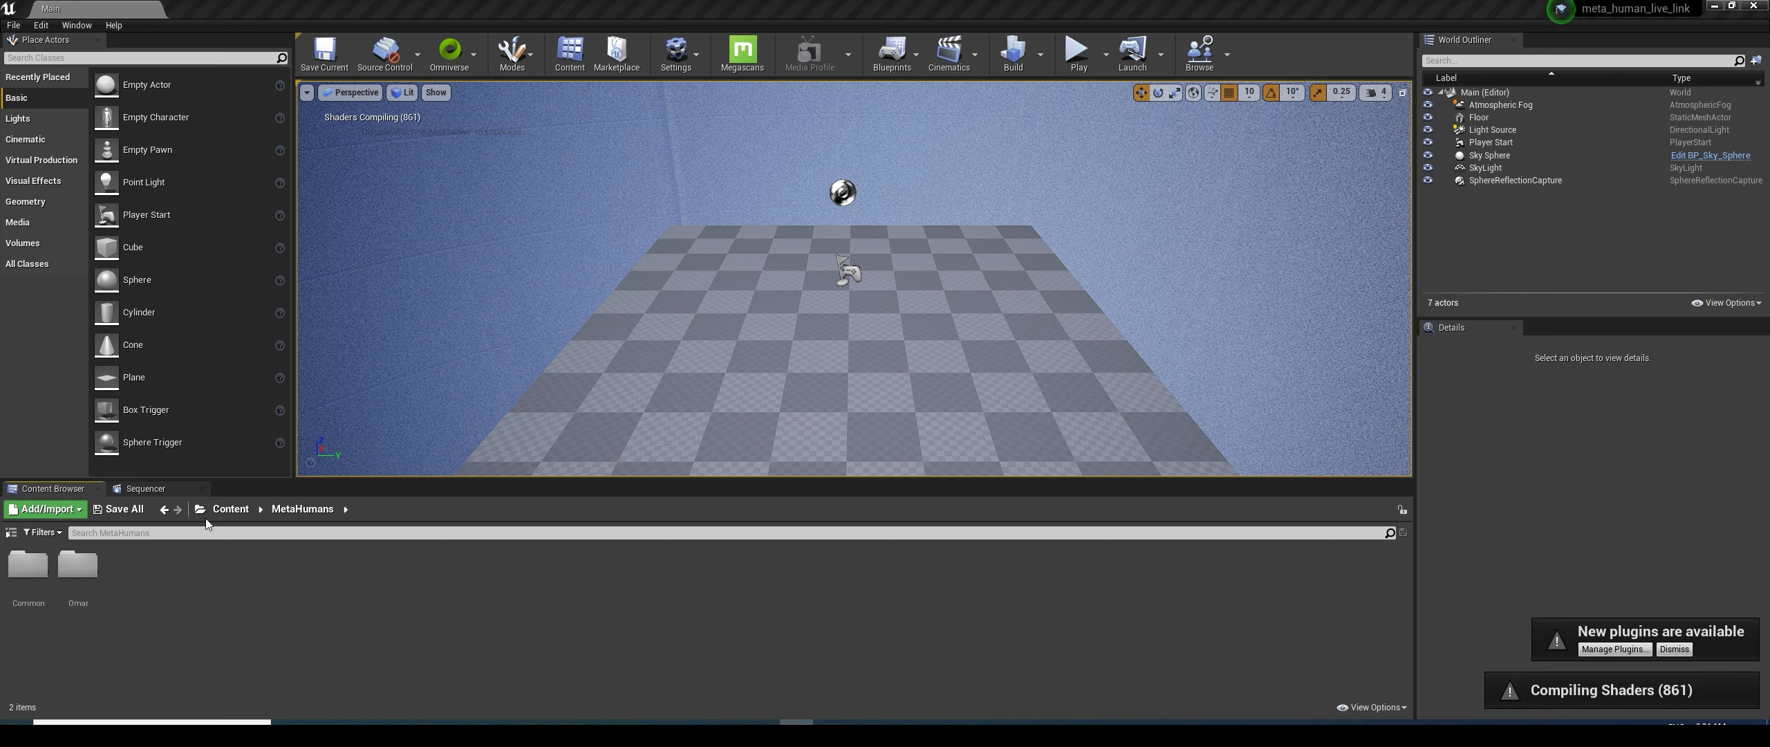
double_click(92, 580)
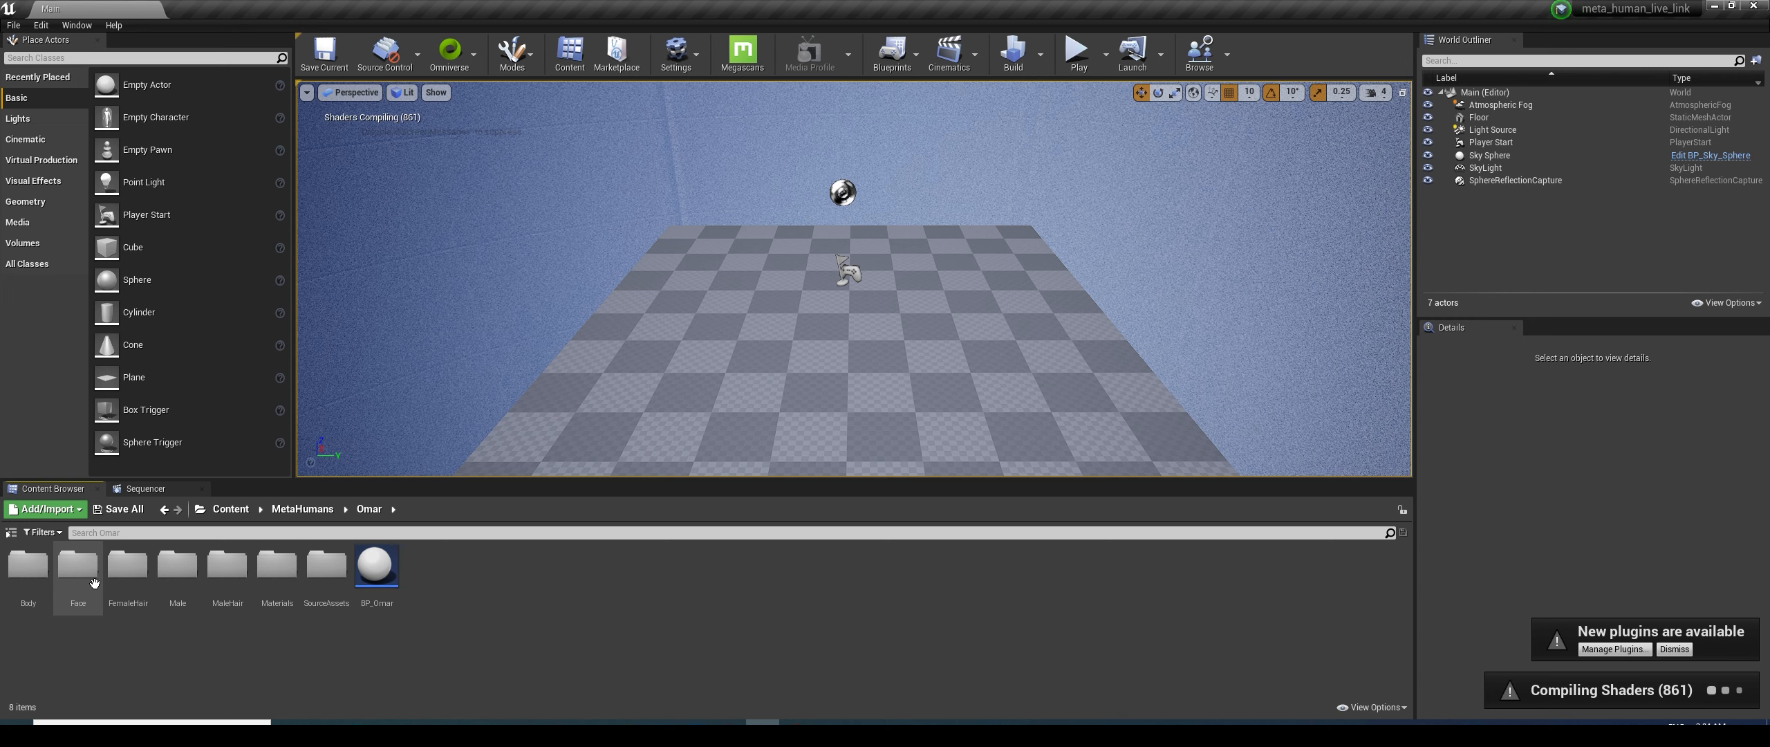
left_click(387, 575)
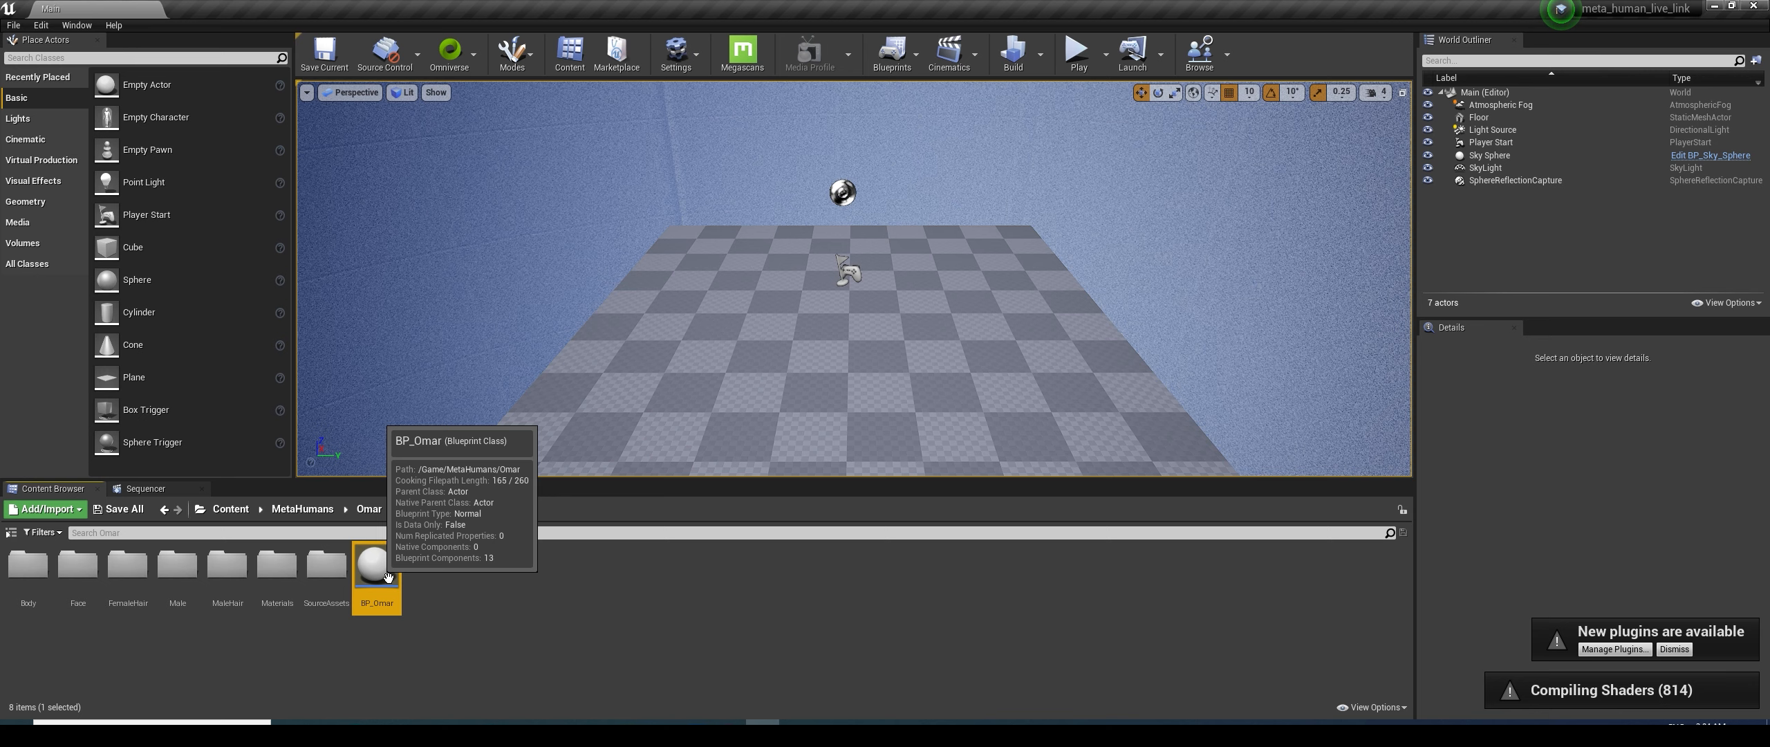
right_click(388, 577)
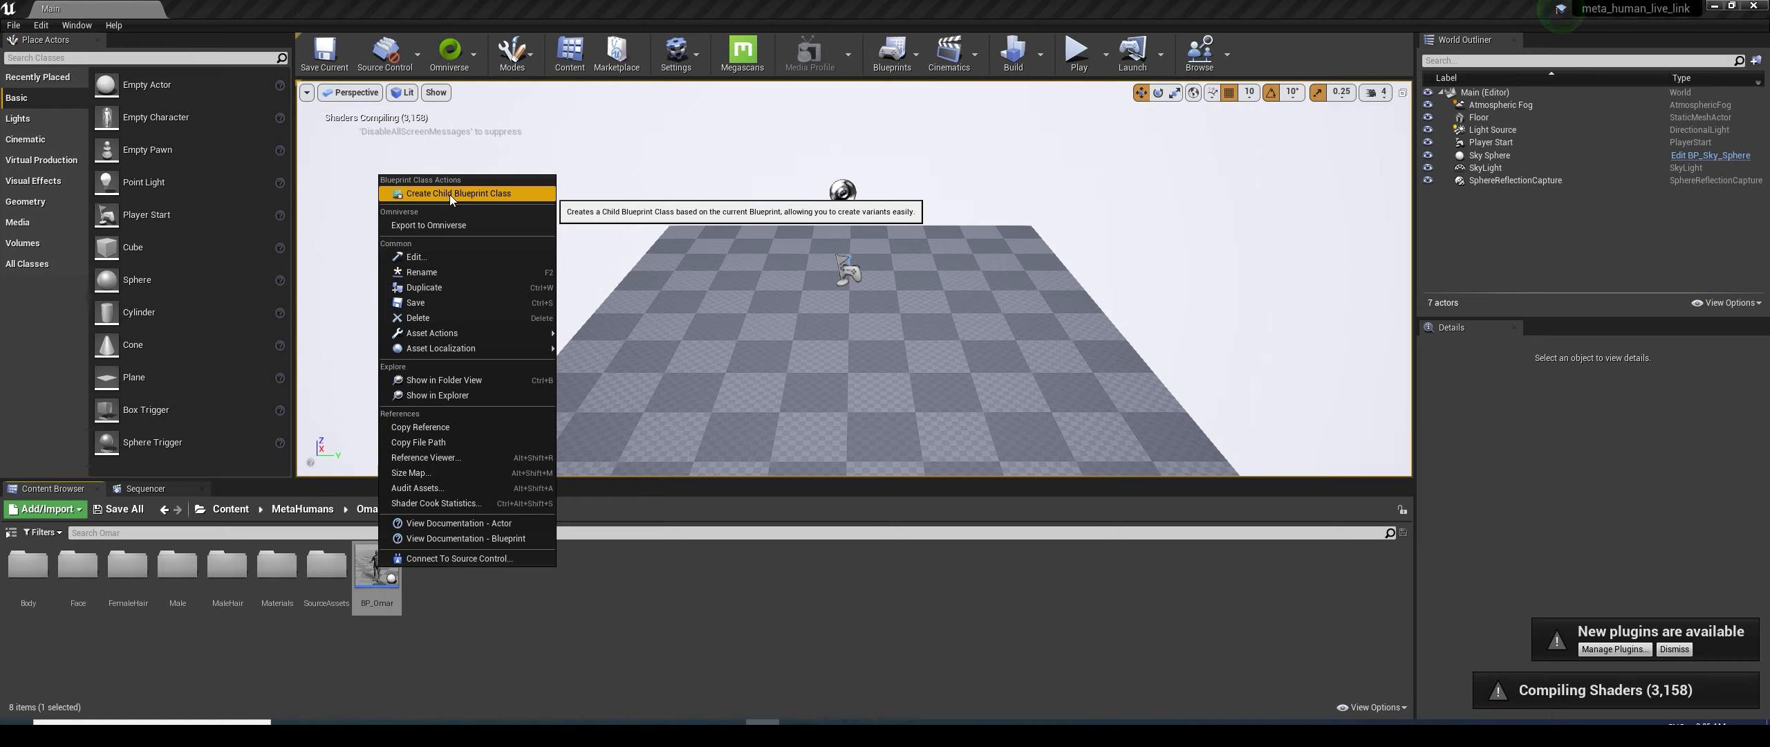
left_click(450, 193)
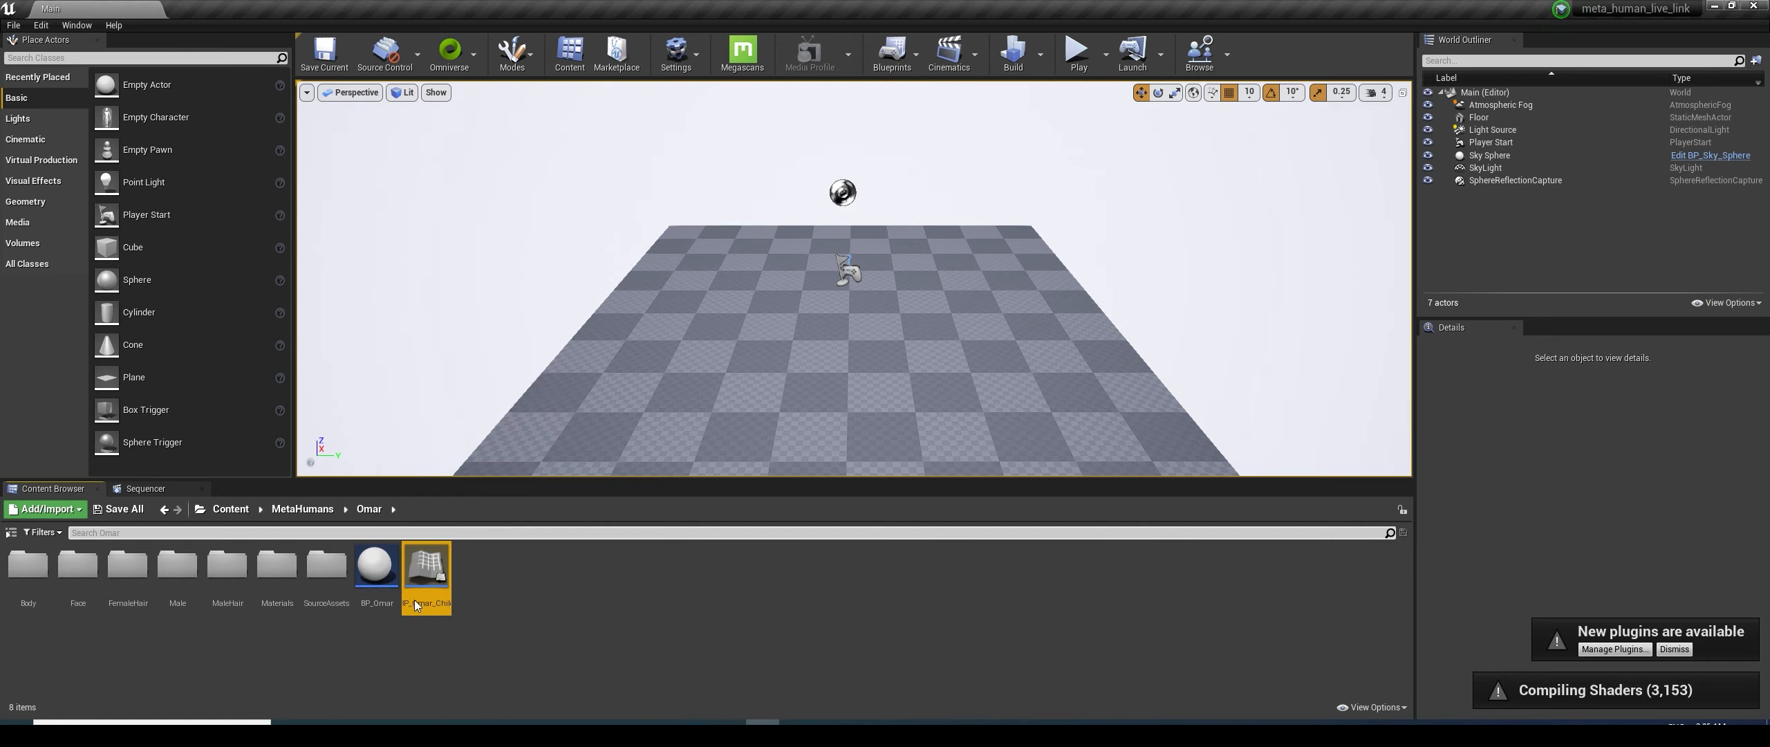
key("BackSpace")
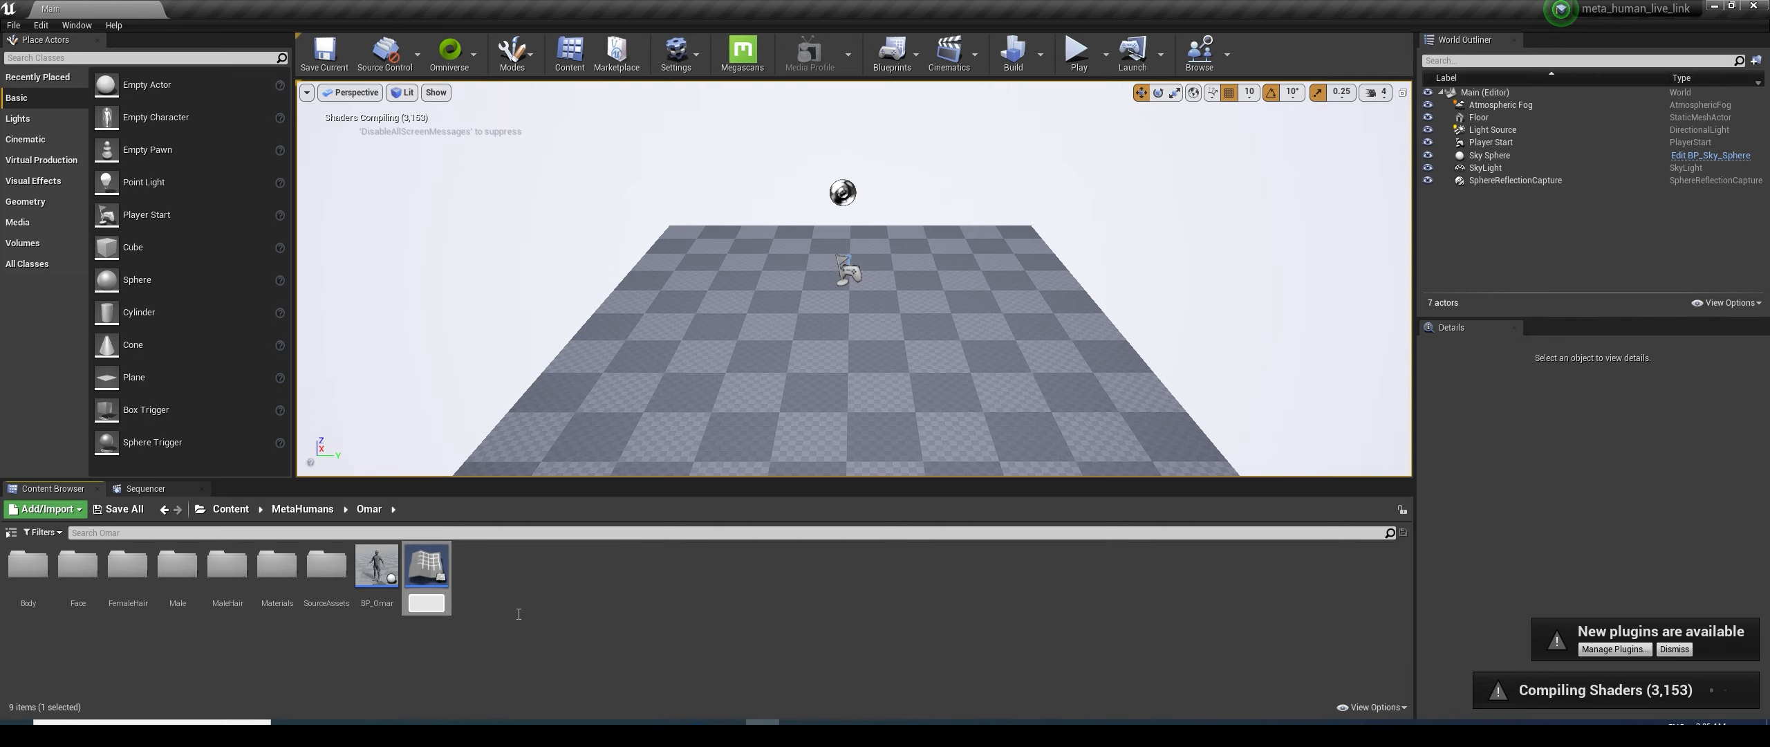
type("Omar_Child")
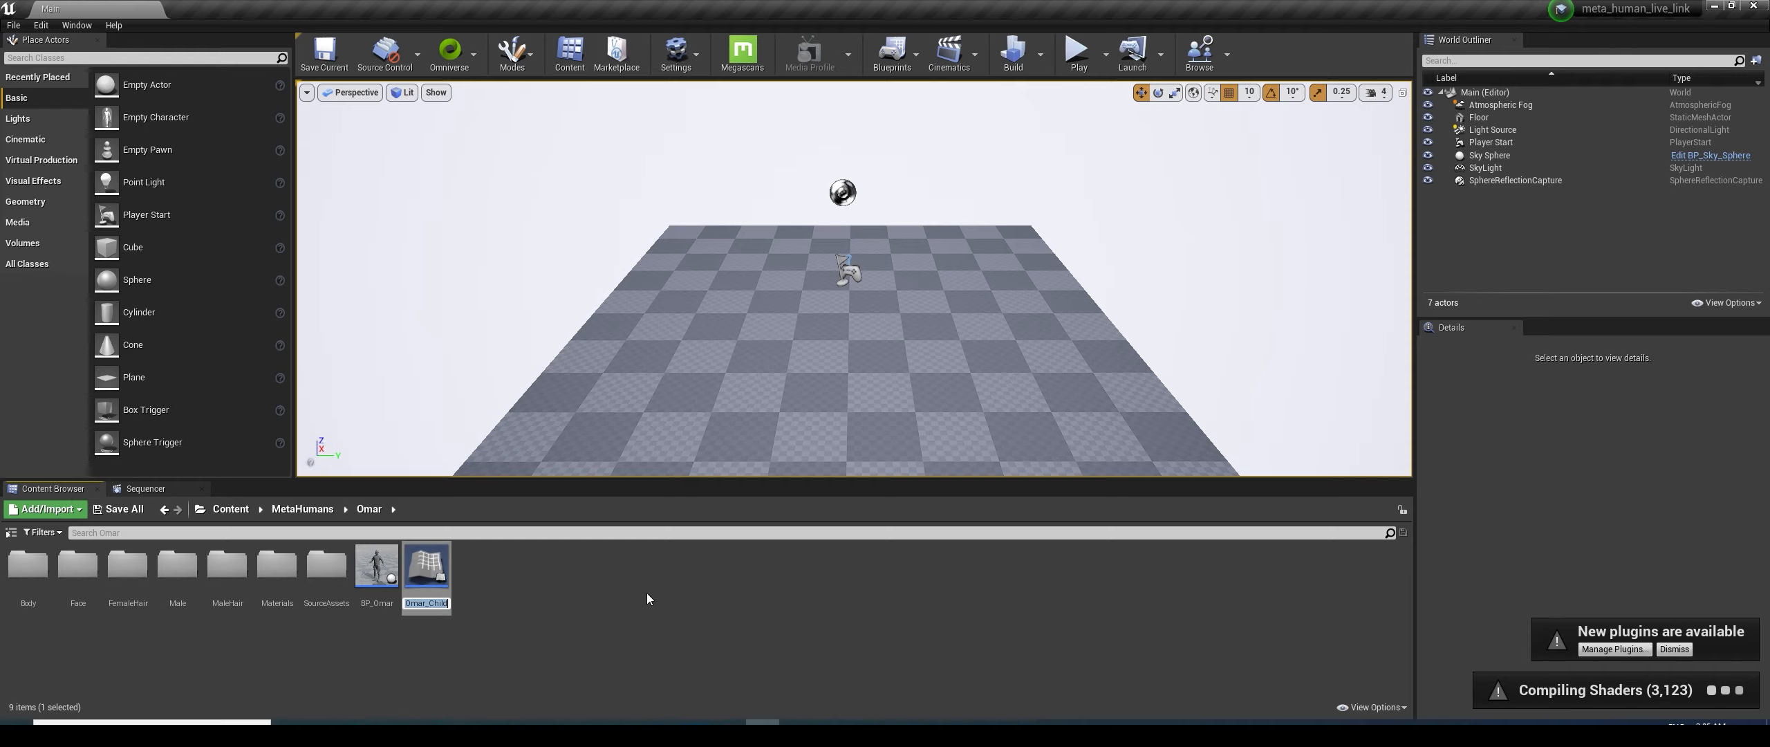
key("Return")
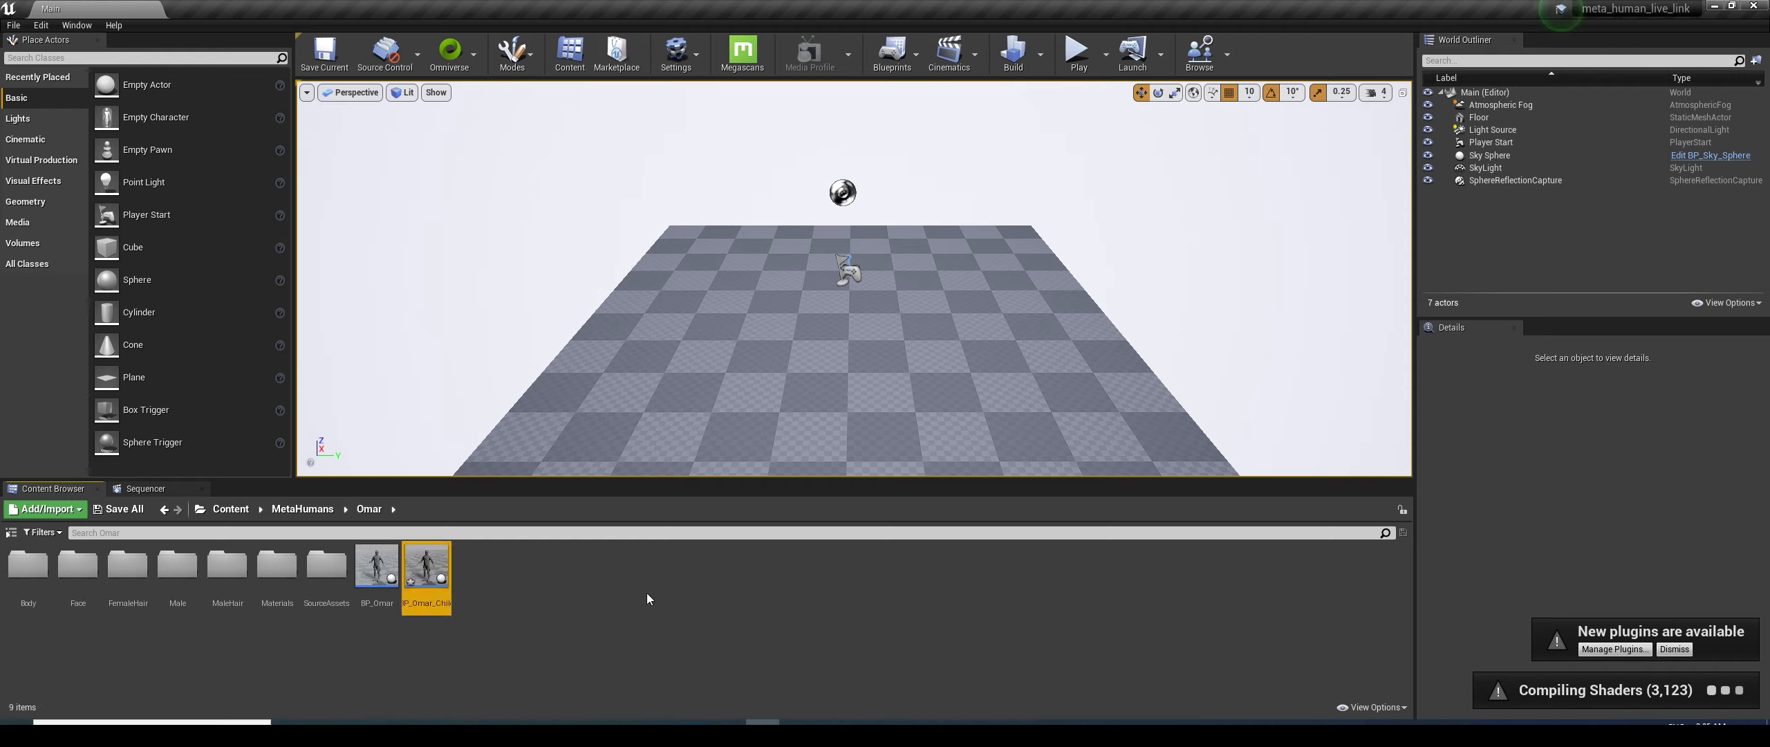
Place BP_Omar_Child on the floor at about X -200, Y -20, Z 20 and set its Z rotation to 90°
left_click(431, 574)
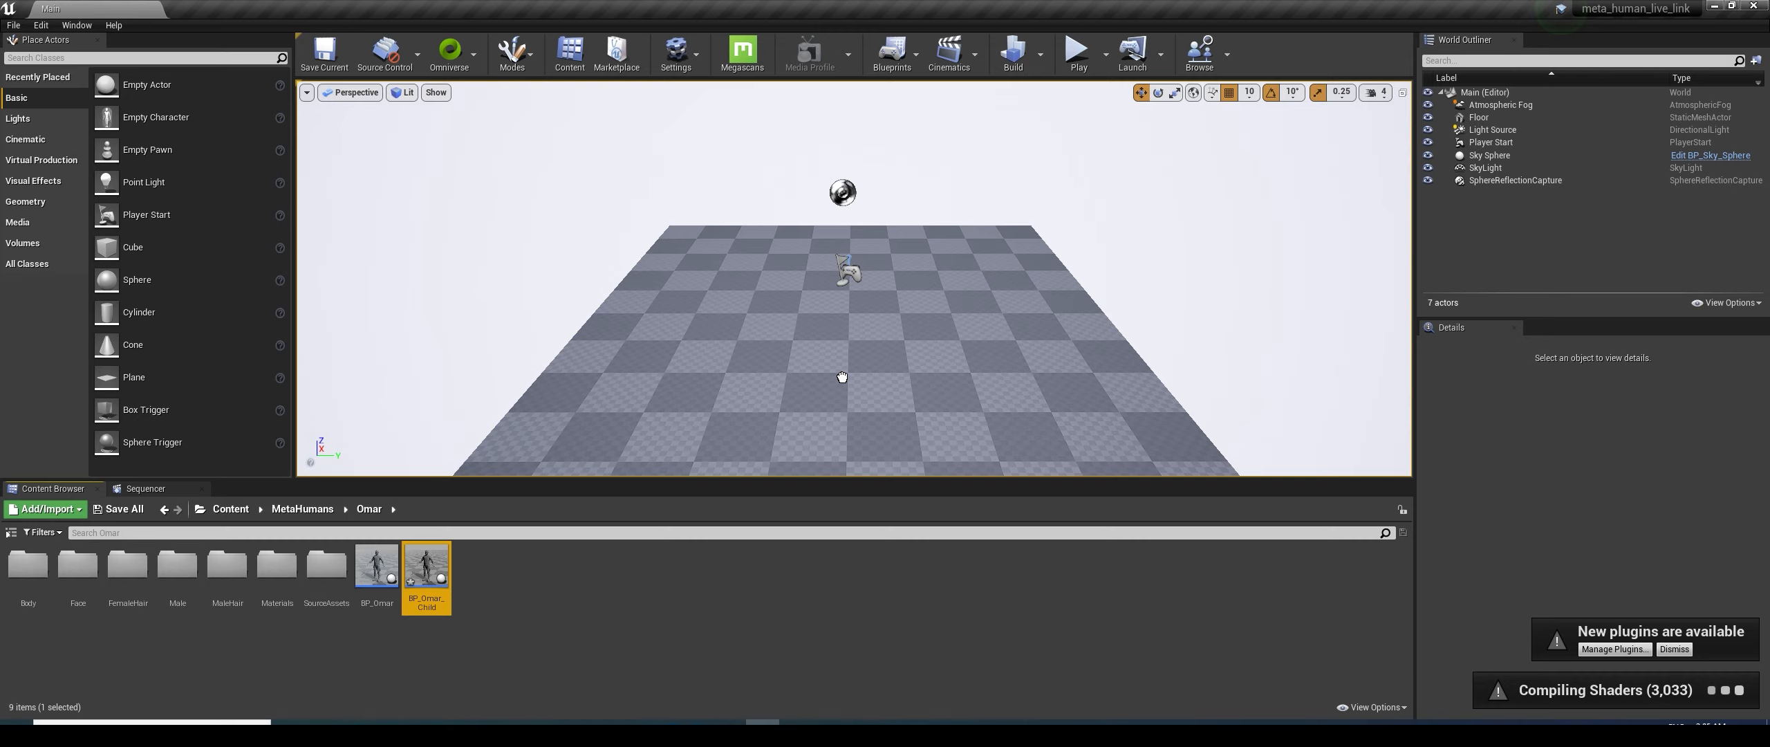
left_click_drag(842, 377, 841, 377)
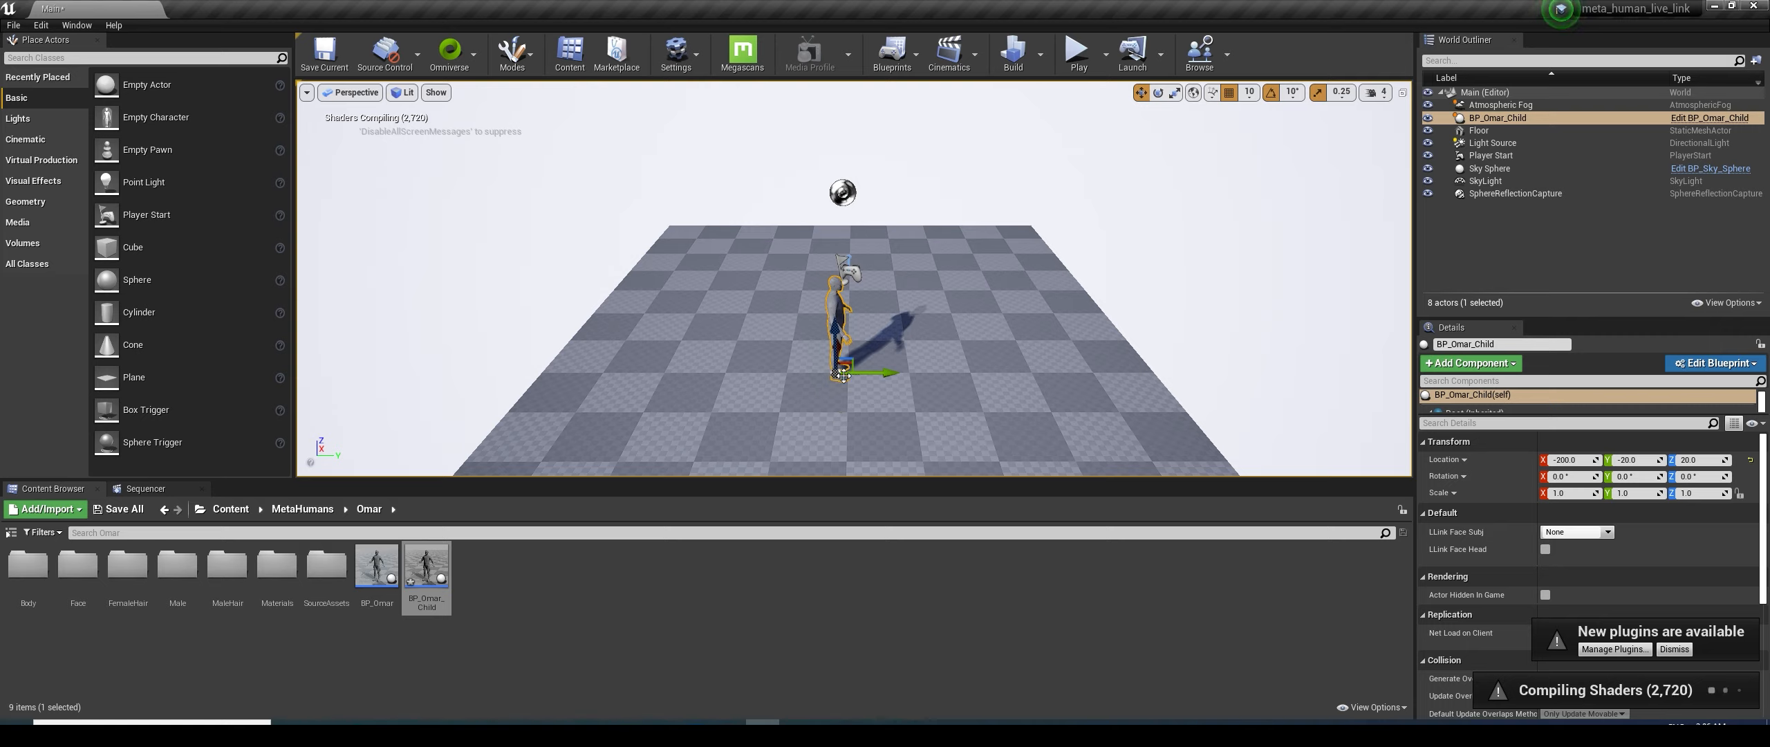
scroll(842, 381, "up", 1)
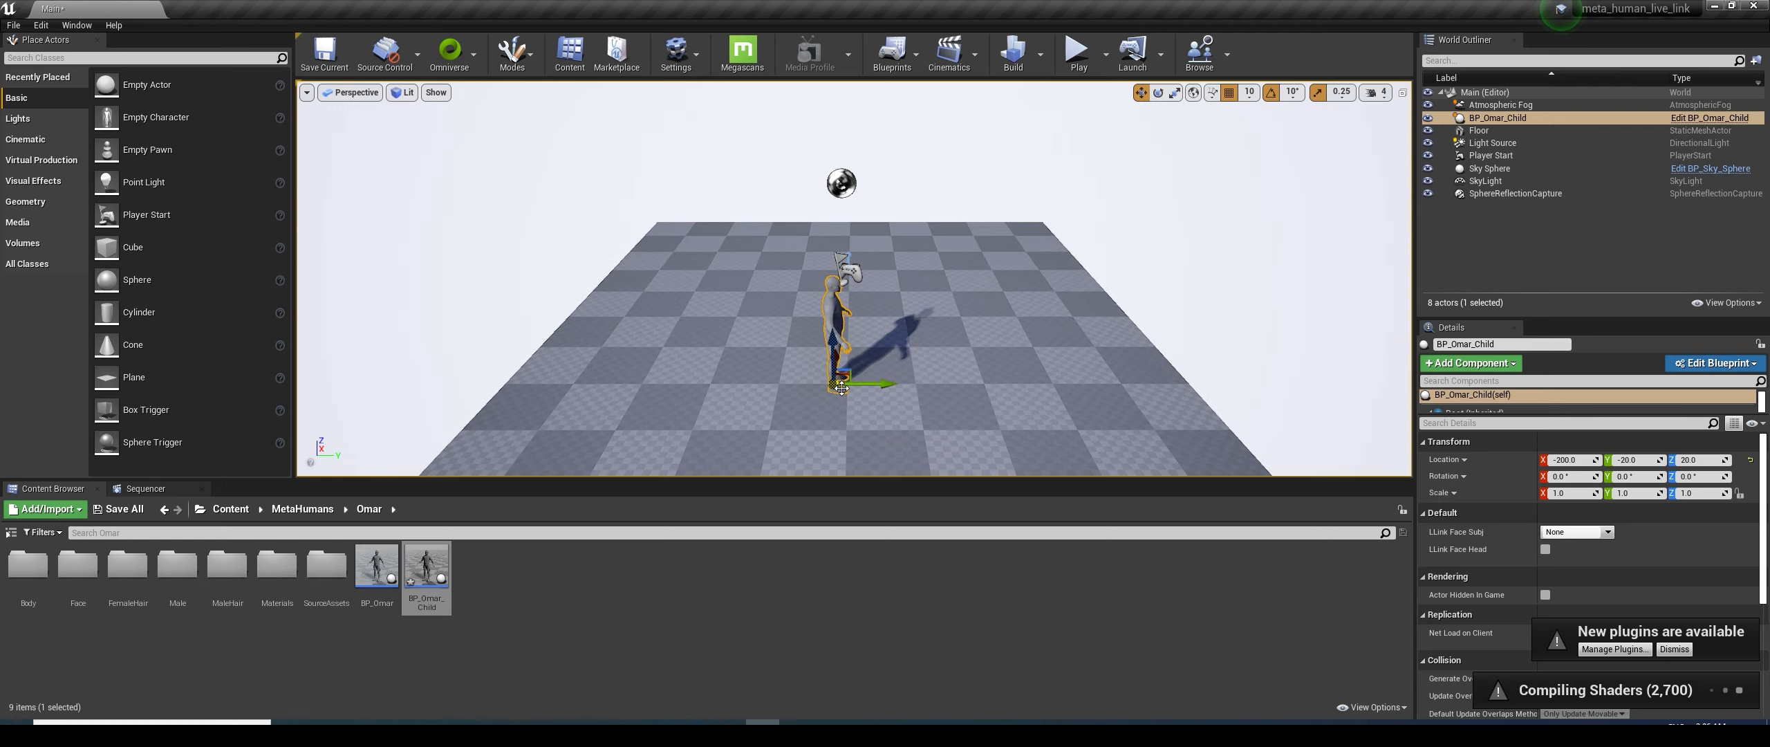
scroll(842, 388, "up", 1)
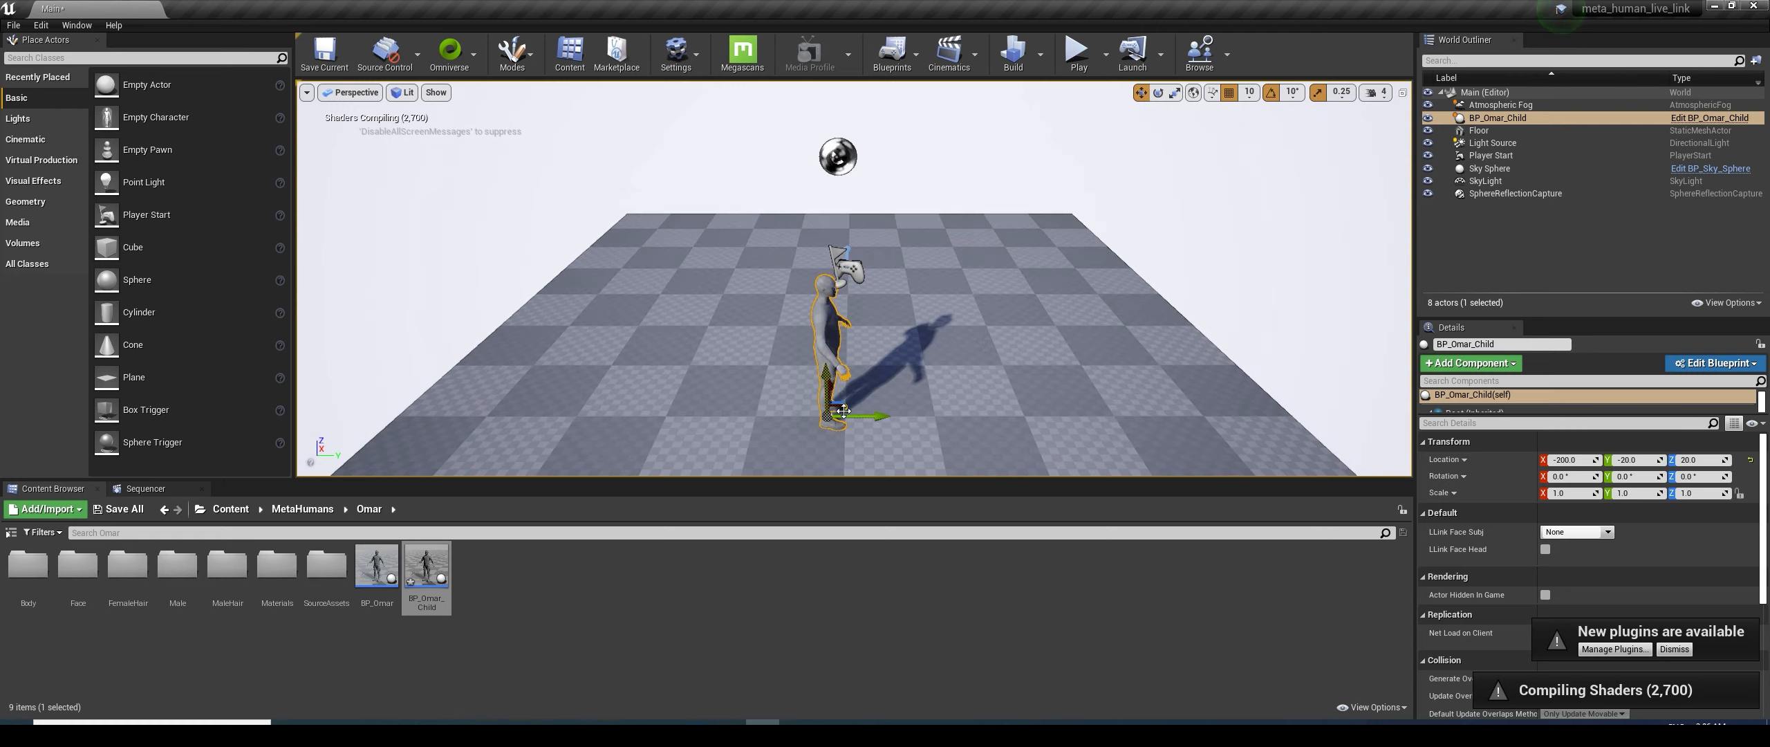
key("f")
left_click(1707, 480)
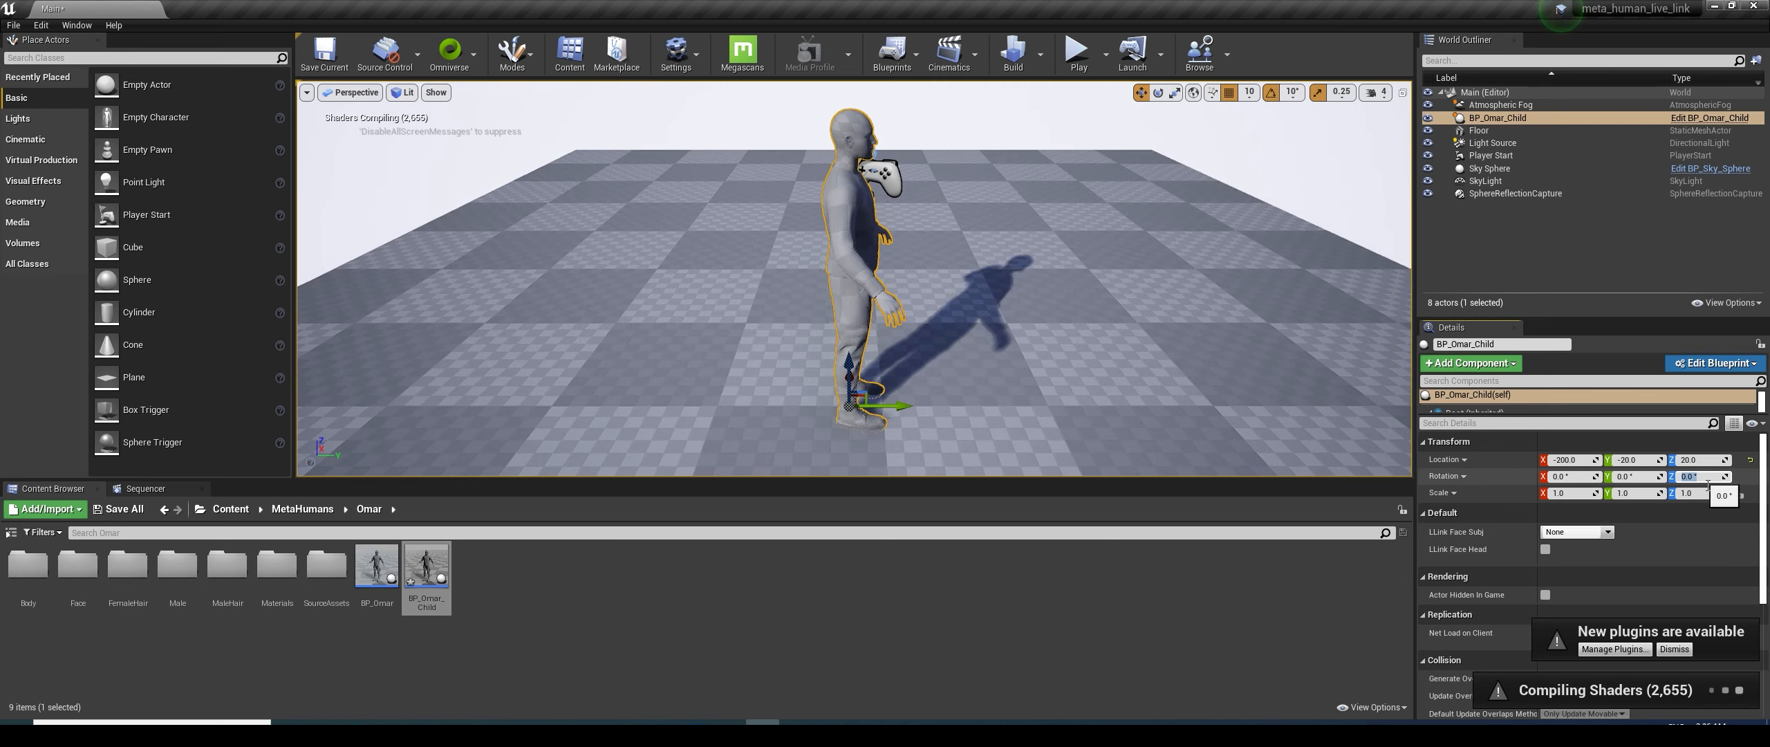
type("90")
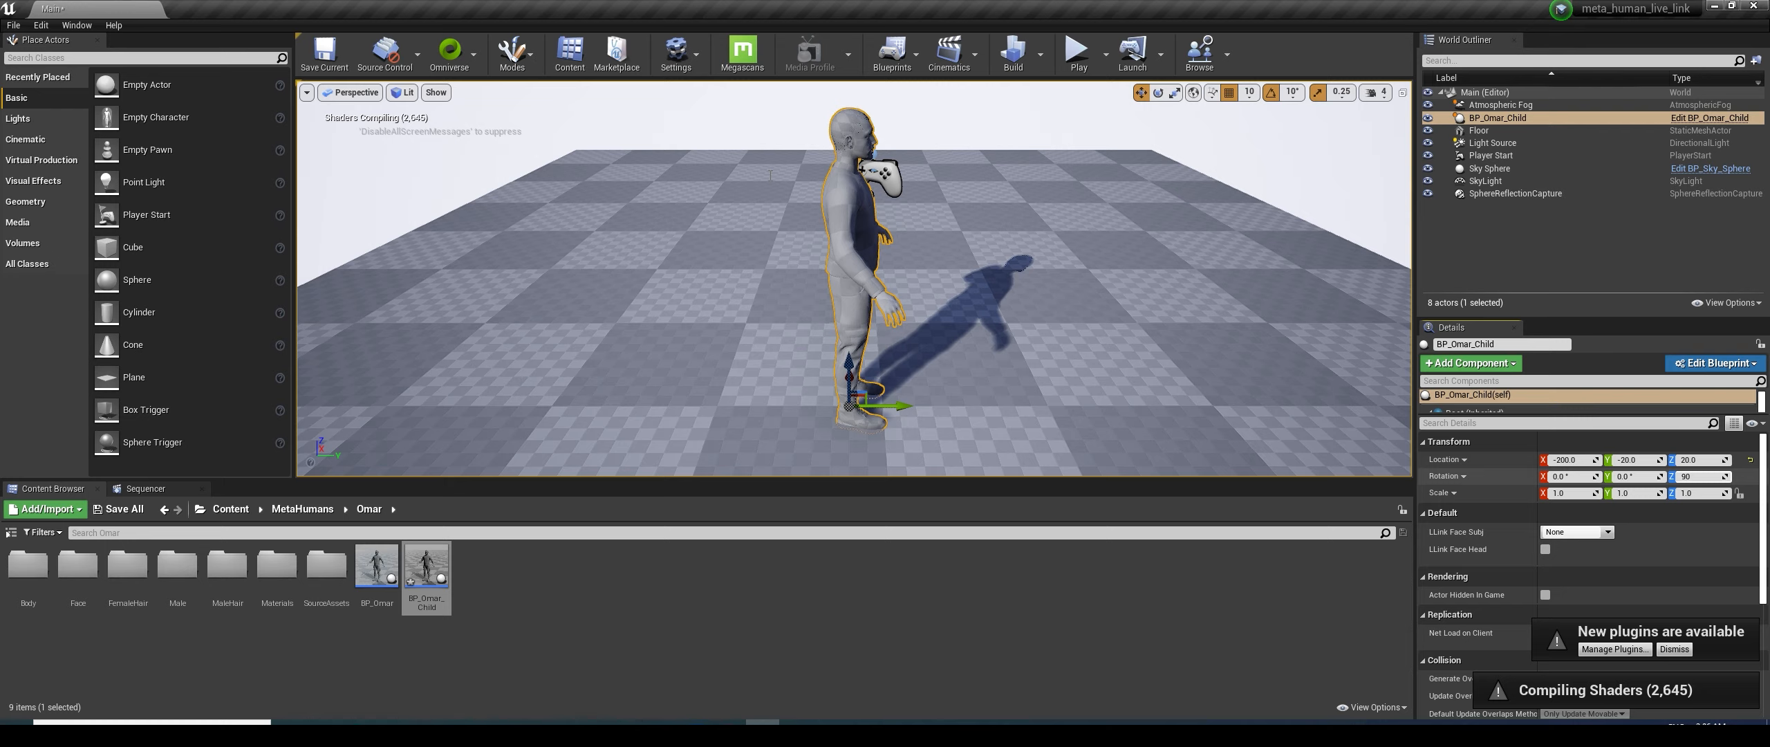
key("Return")
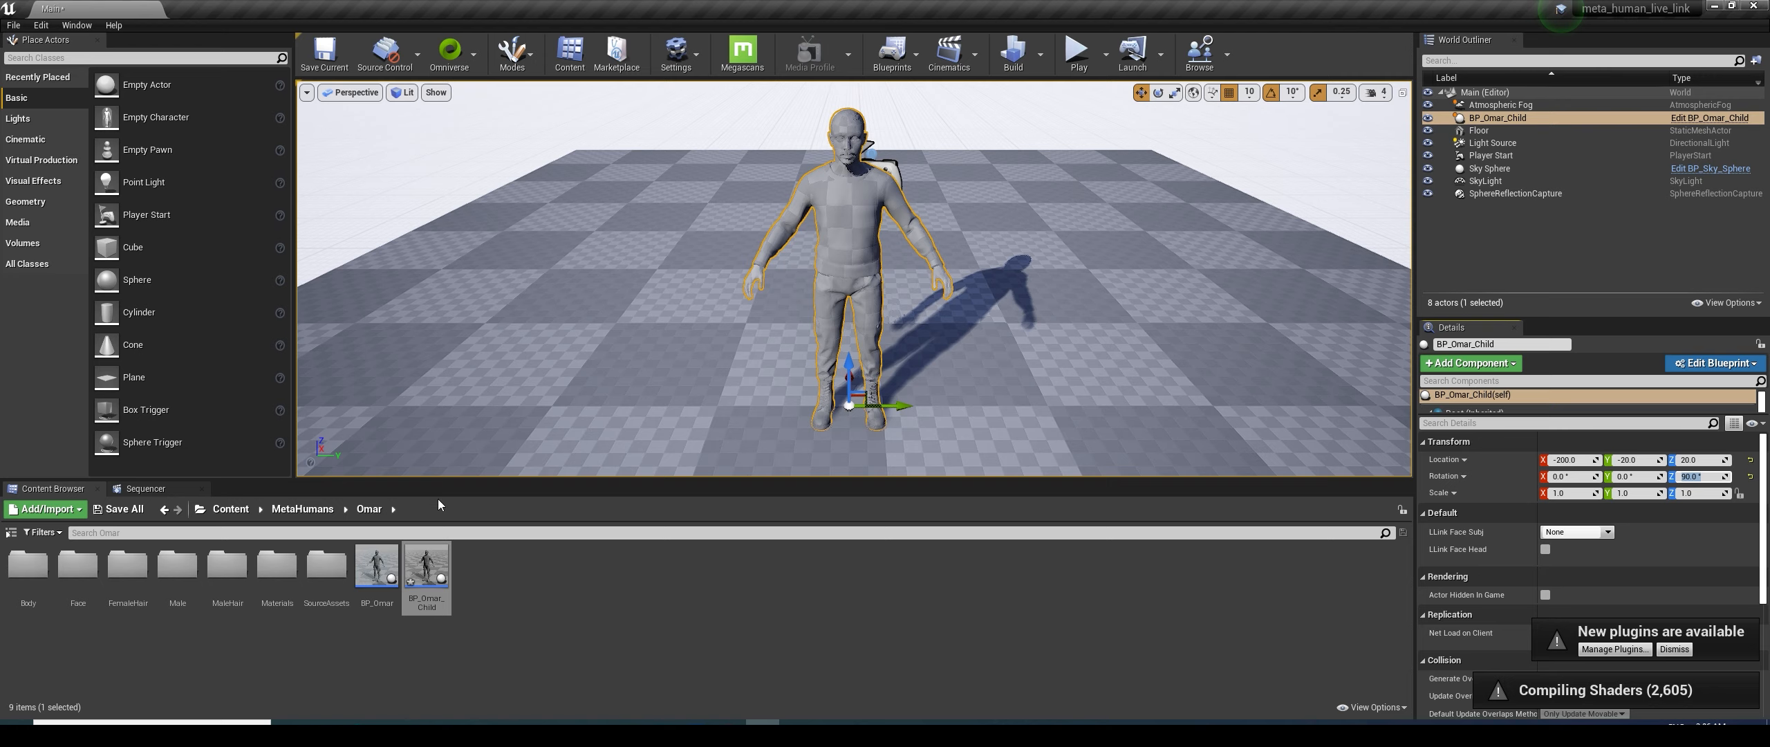
Add a Cine Camera Actor to the level beside the MetaHuman and look through it
left_click(917, 53)
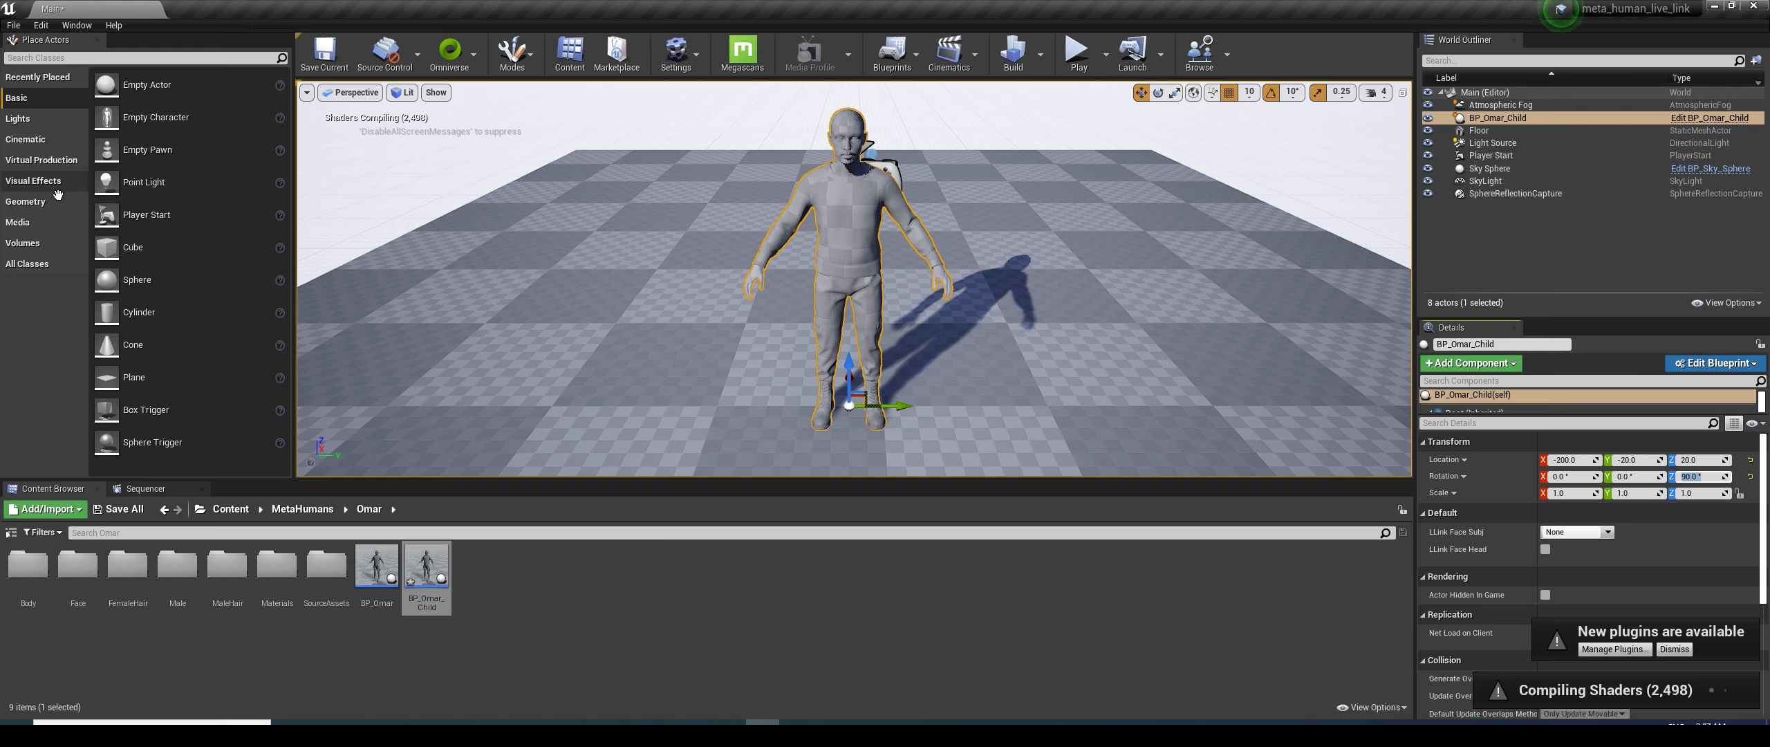
left_click(35, 139)
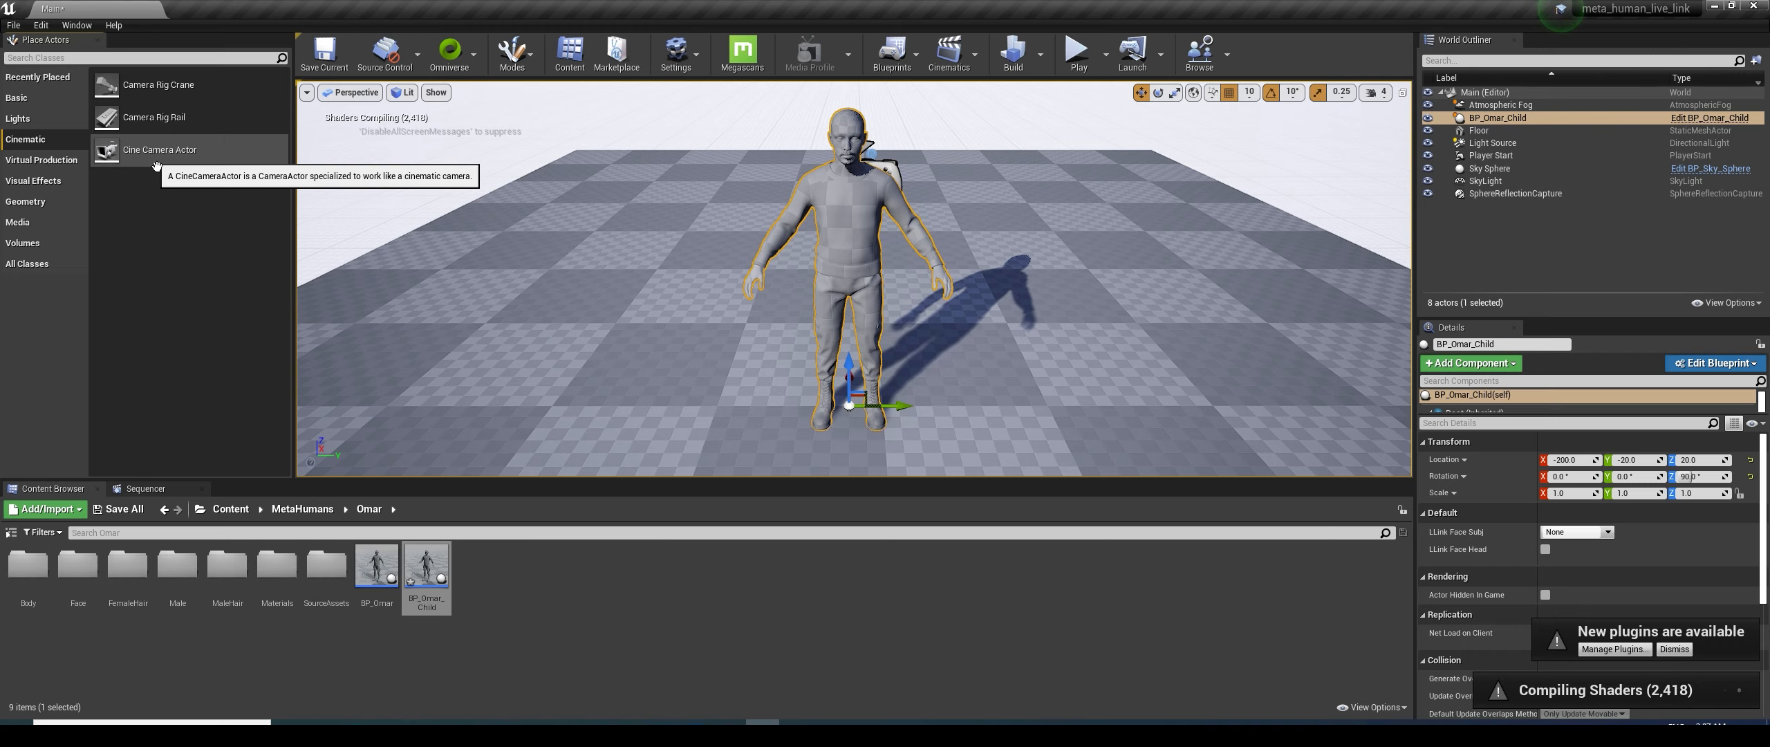
left_click_drag(172, 163, 673, 389)
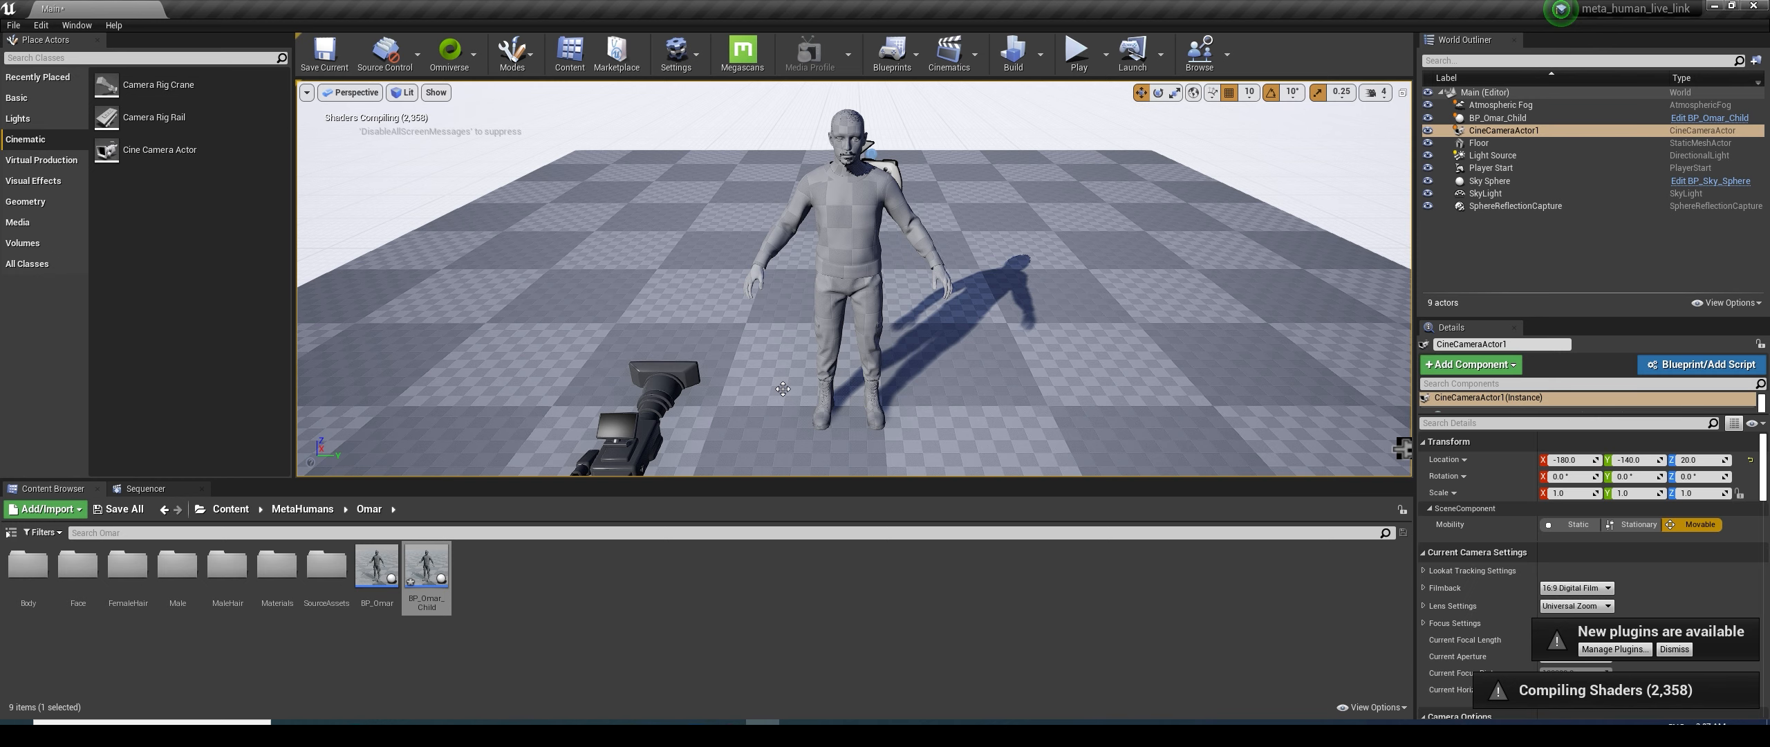
left_click(346, 94)
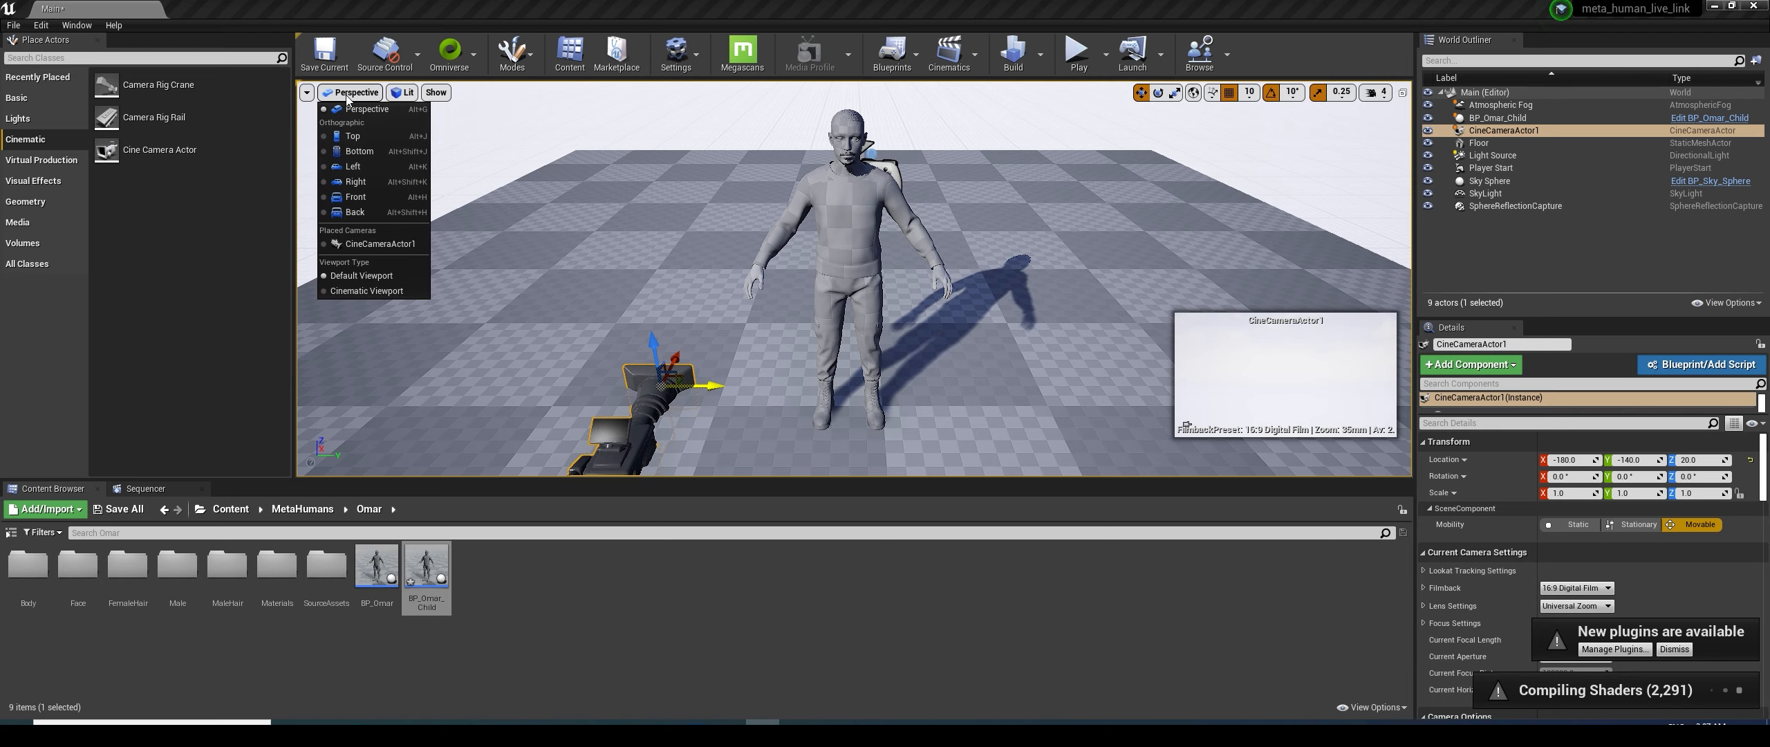
left_click(385, 244)
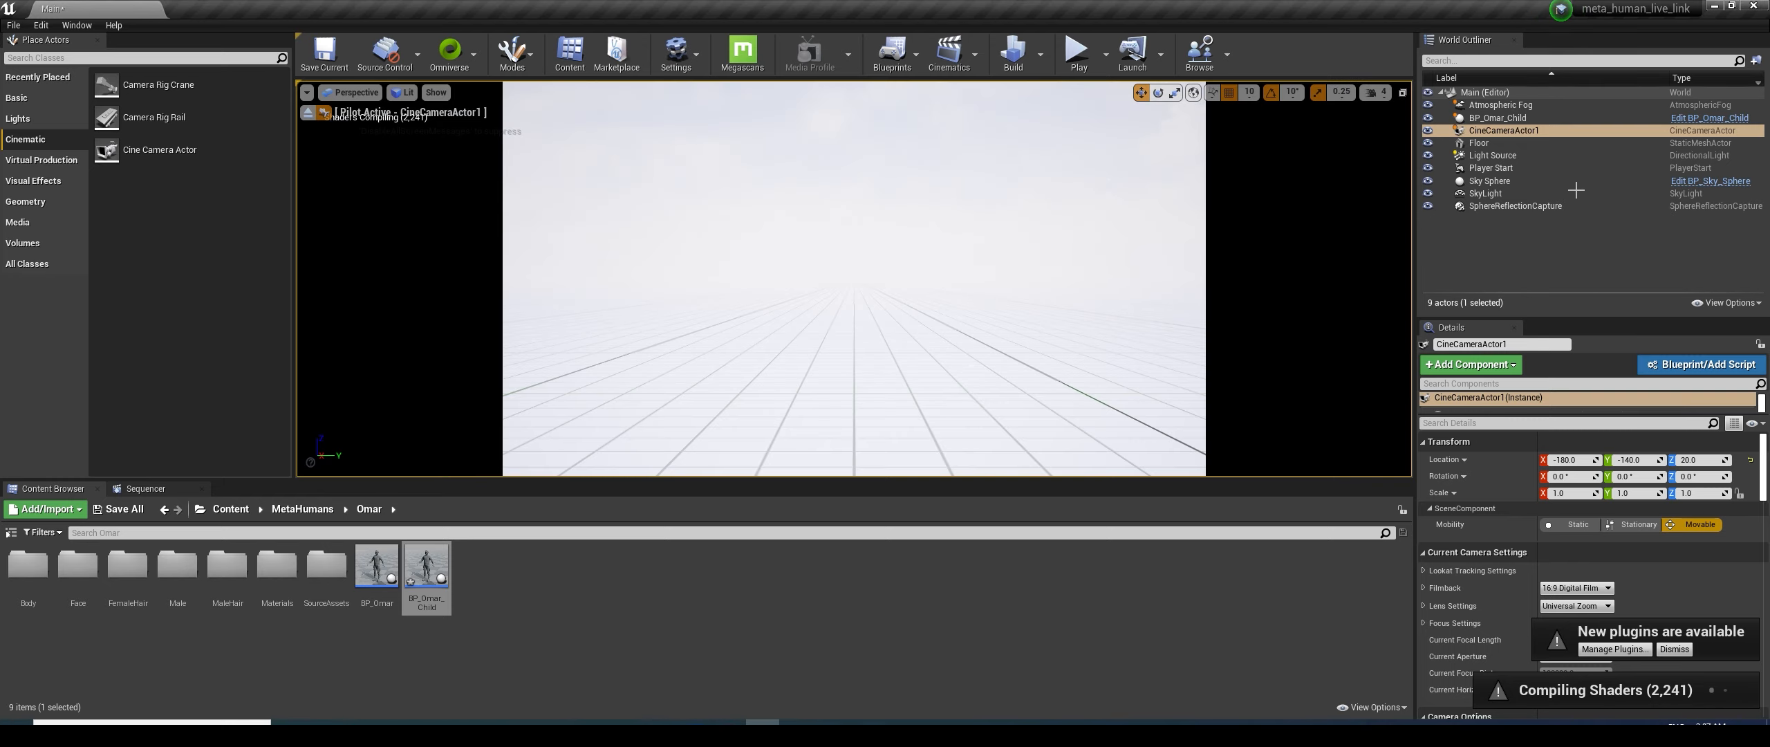
Move the cine camera in front of the MetaHuman's face, to about X -299, Y -20, Z 175
left_click(1493, 119)
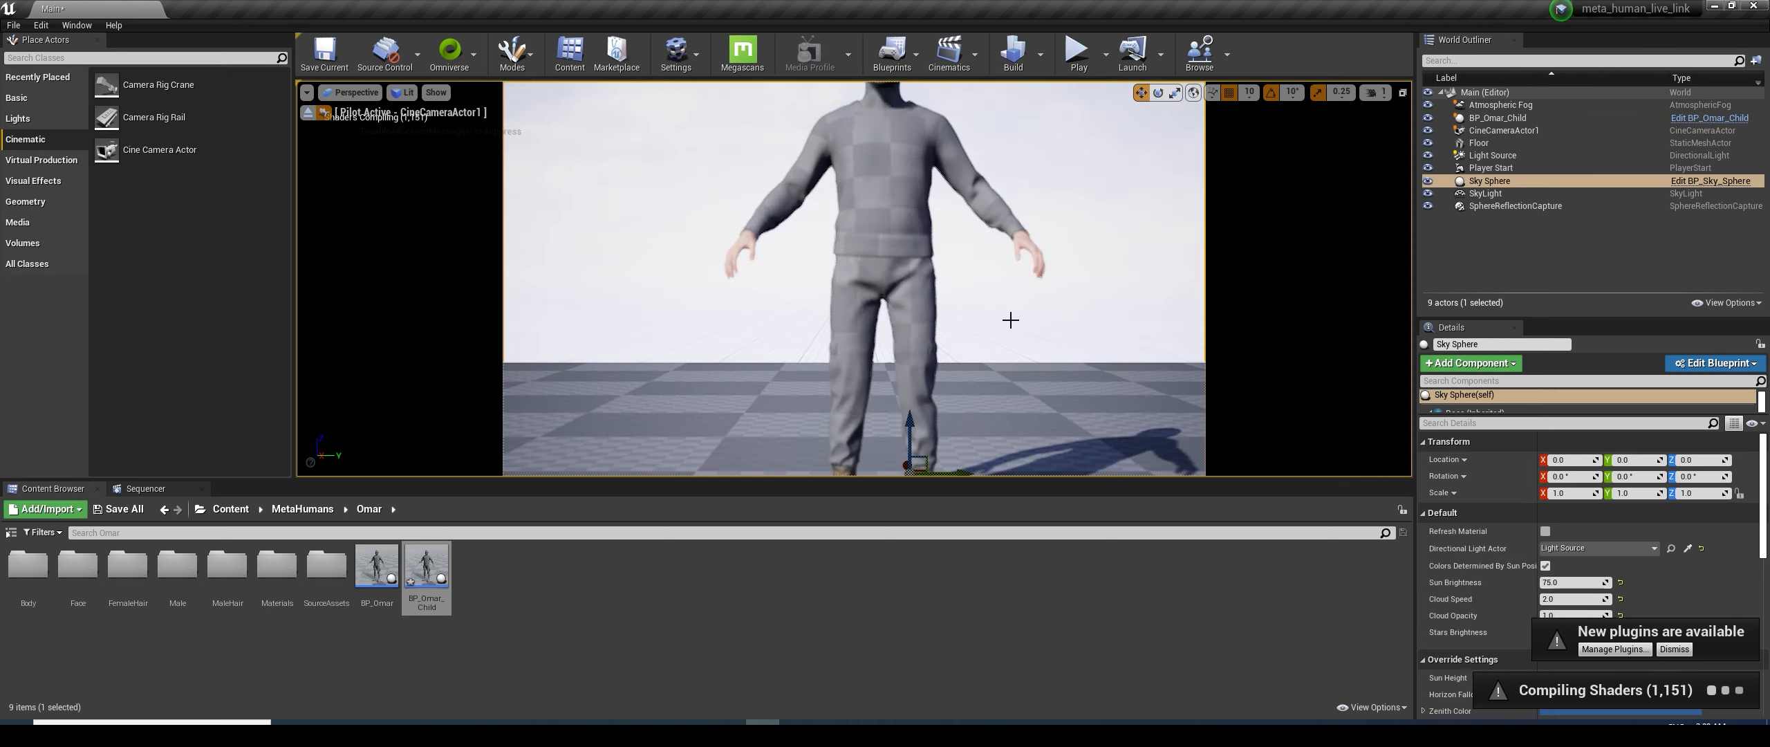
left_click(1505, 131)
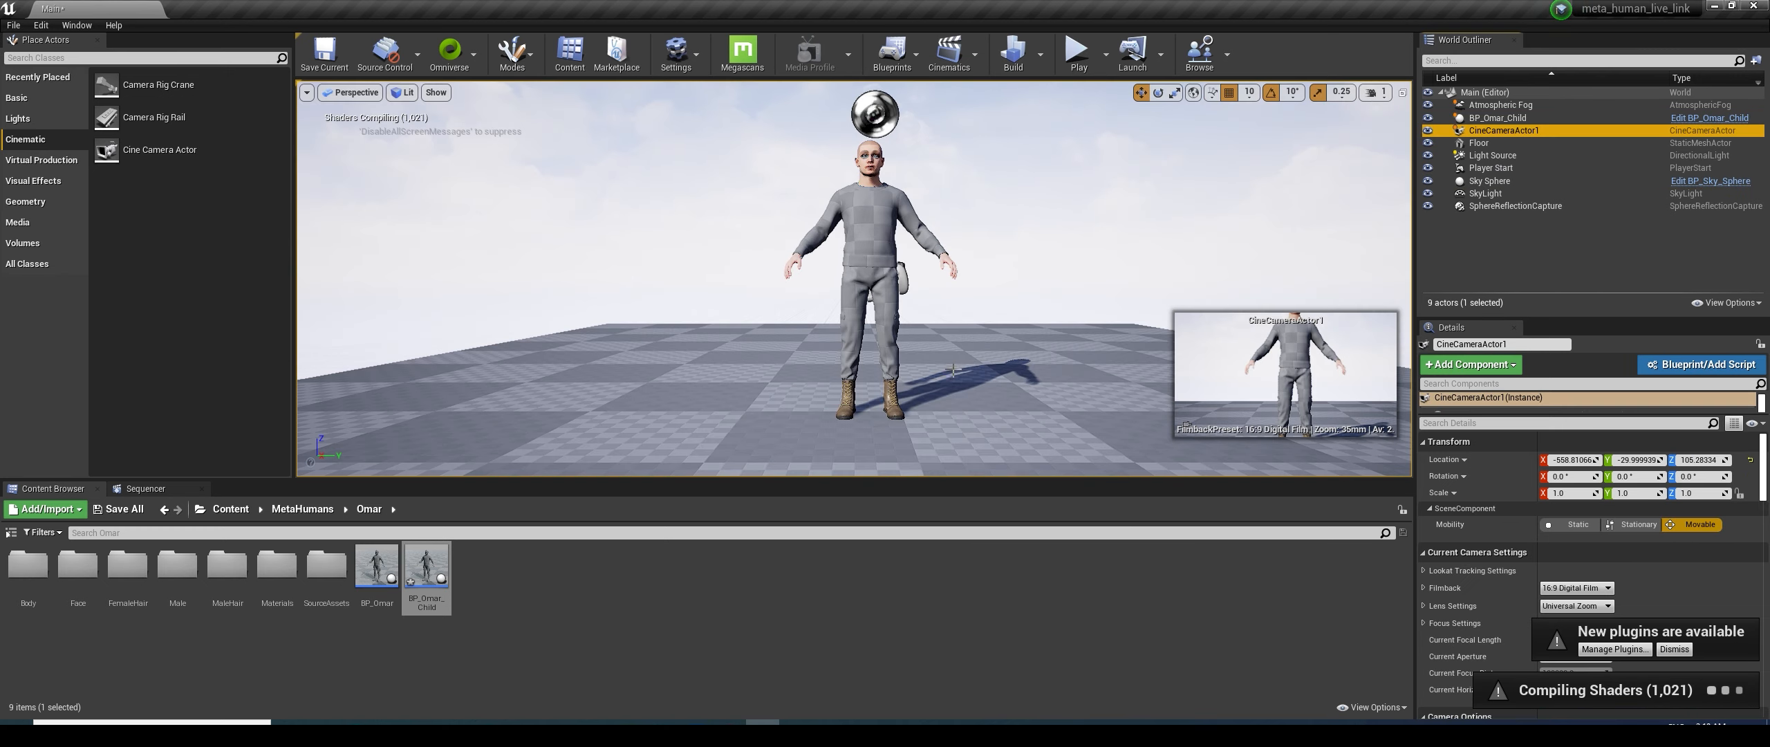
left_click_drag(899, 270, 691, 298, "alt")
scroll(854, 278, "down", 5)
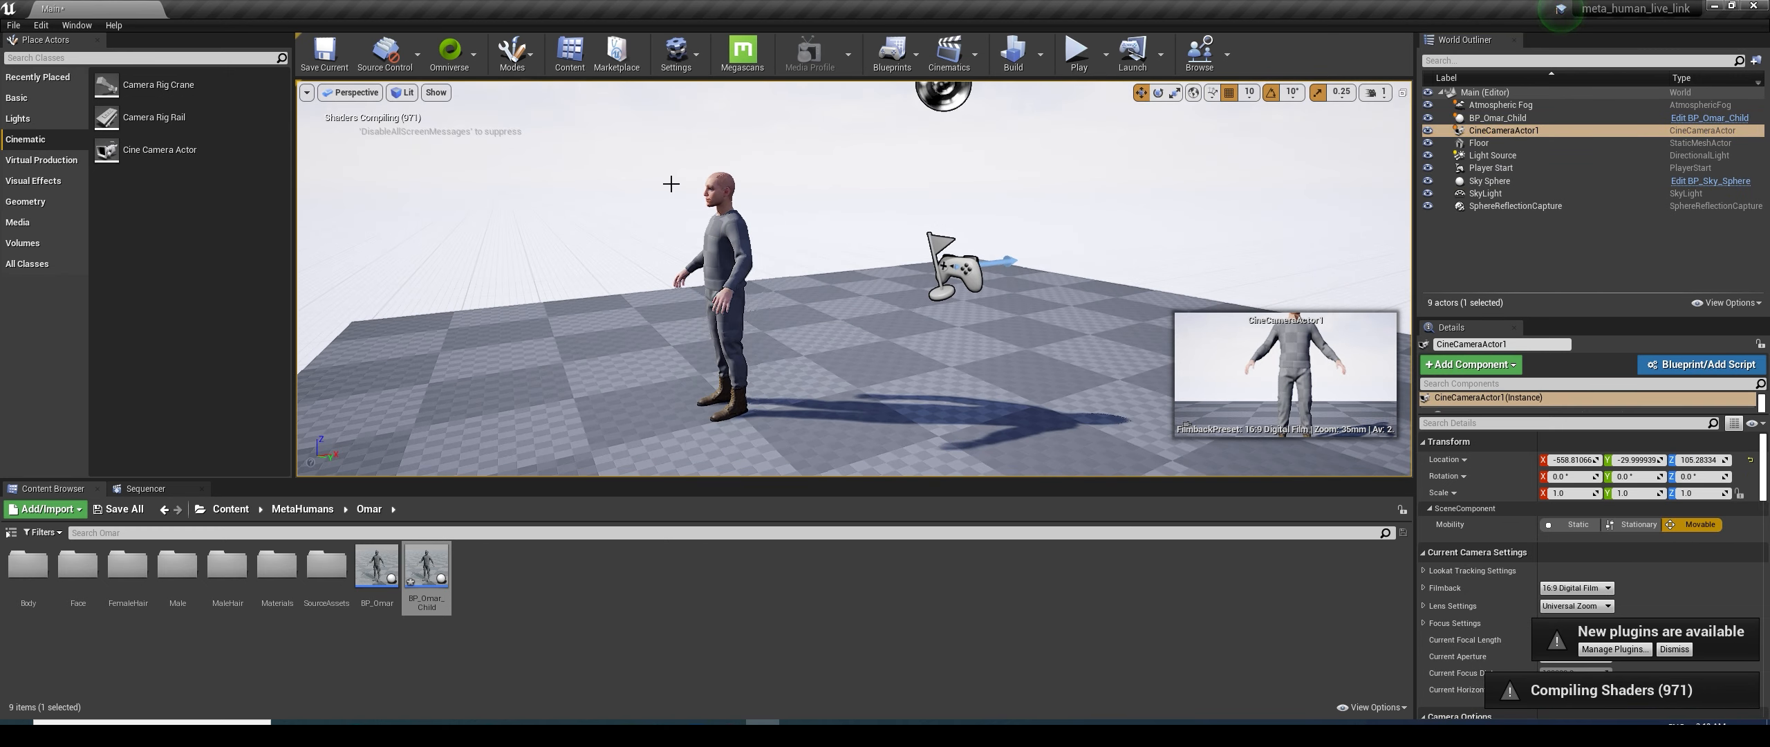
left_click_drag(321, 292, 320, 239)
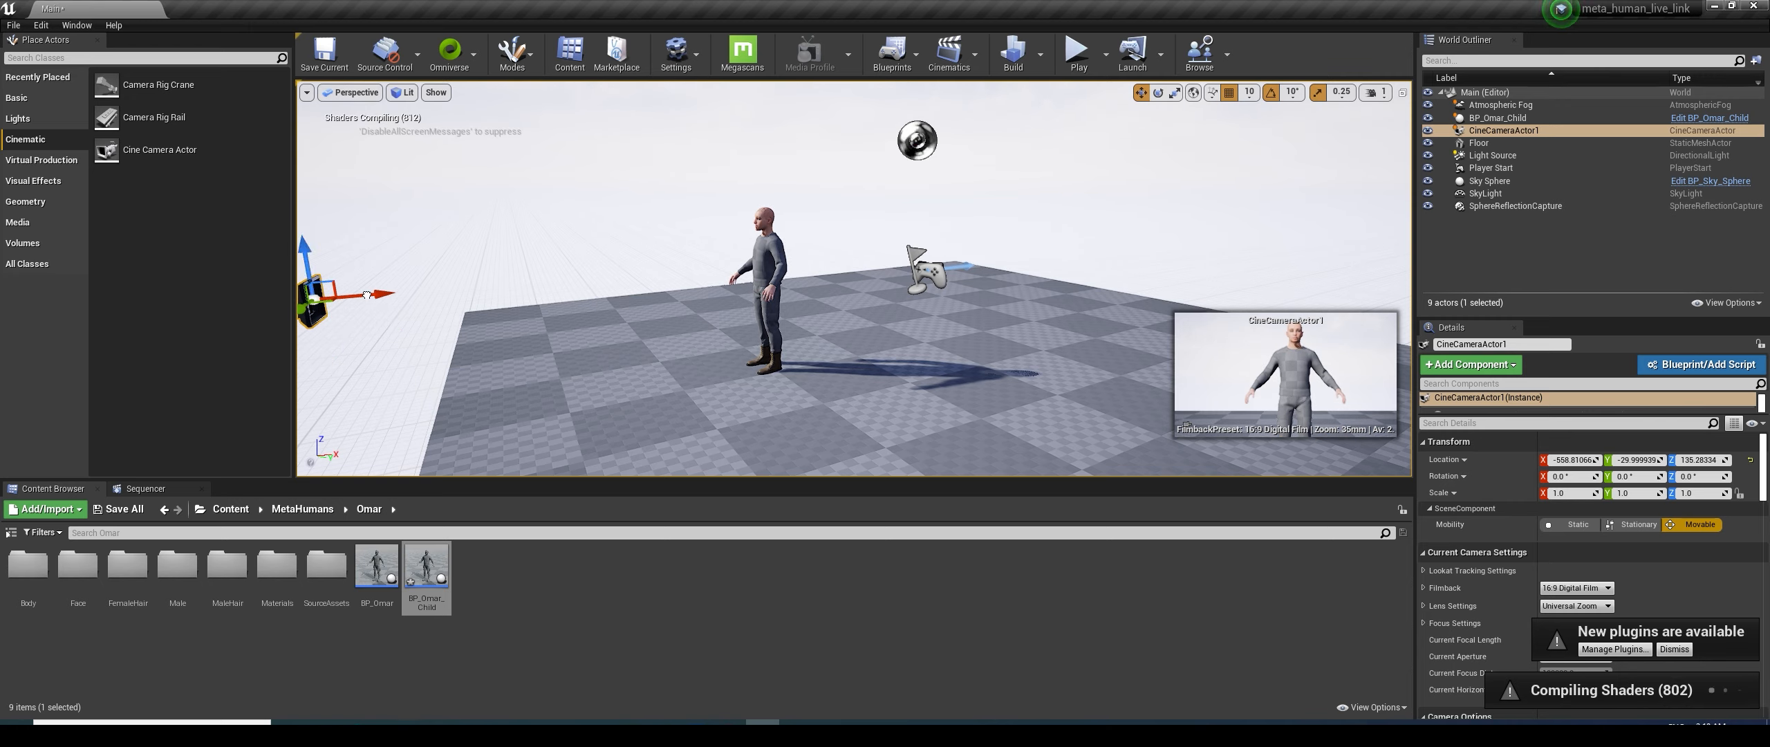
left_click_drag(373, 294, 718, 260)
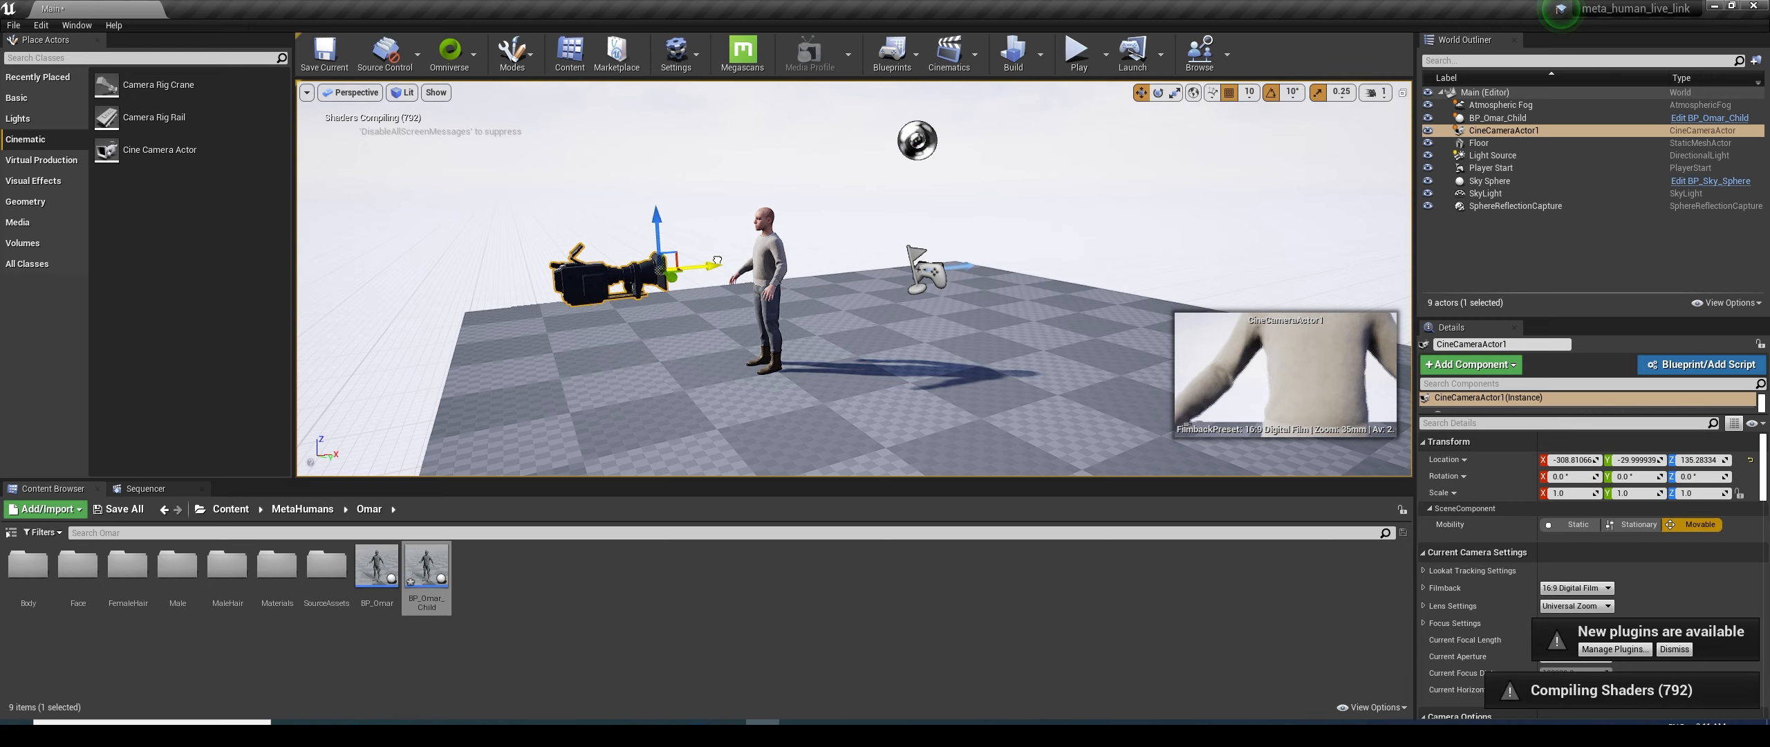
left_click_drag(656, 219, 679, 142)
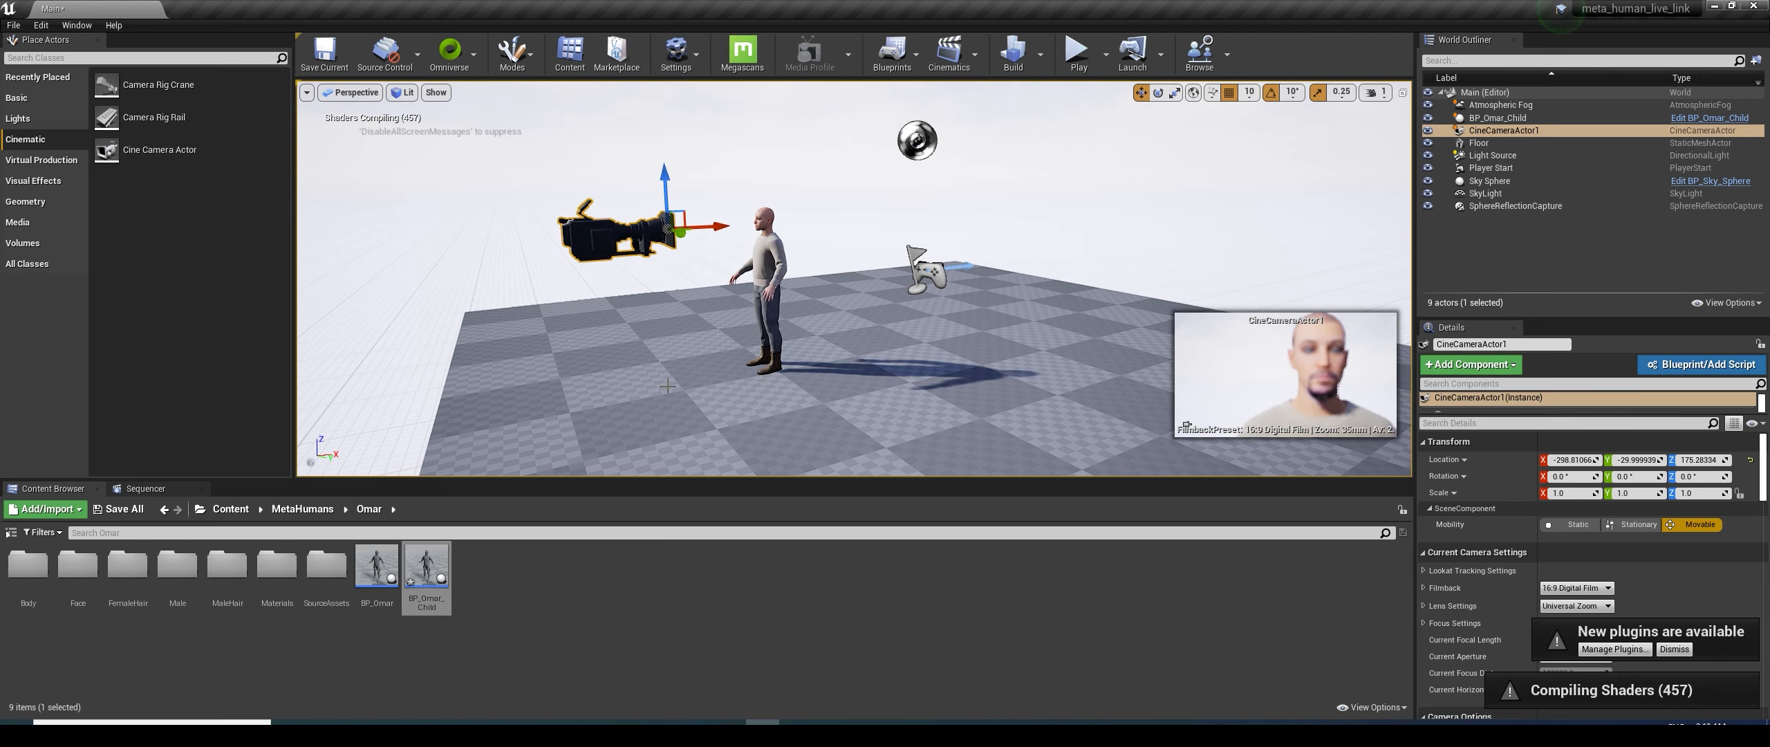
left_click_drag(668, 385, 882, 386, "alt")
left_click_drag(942, 240, 955, 241)
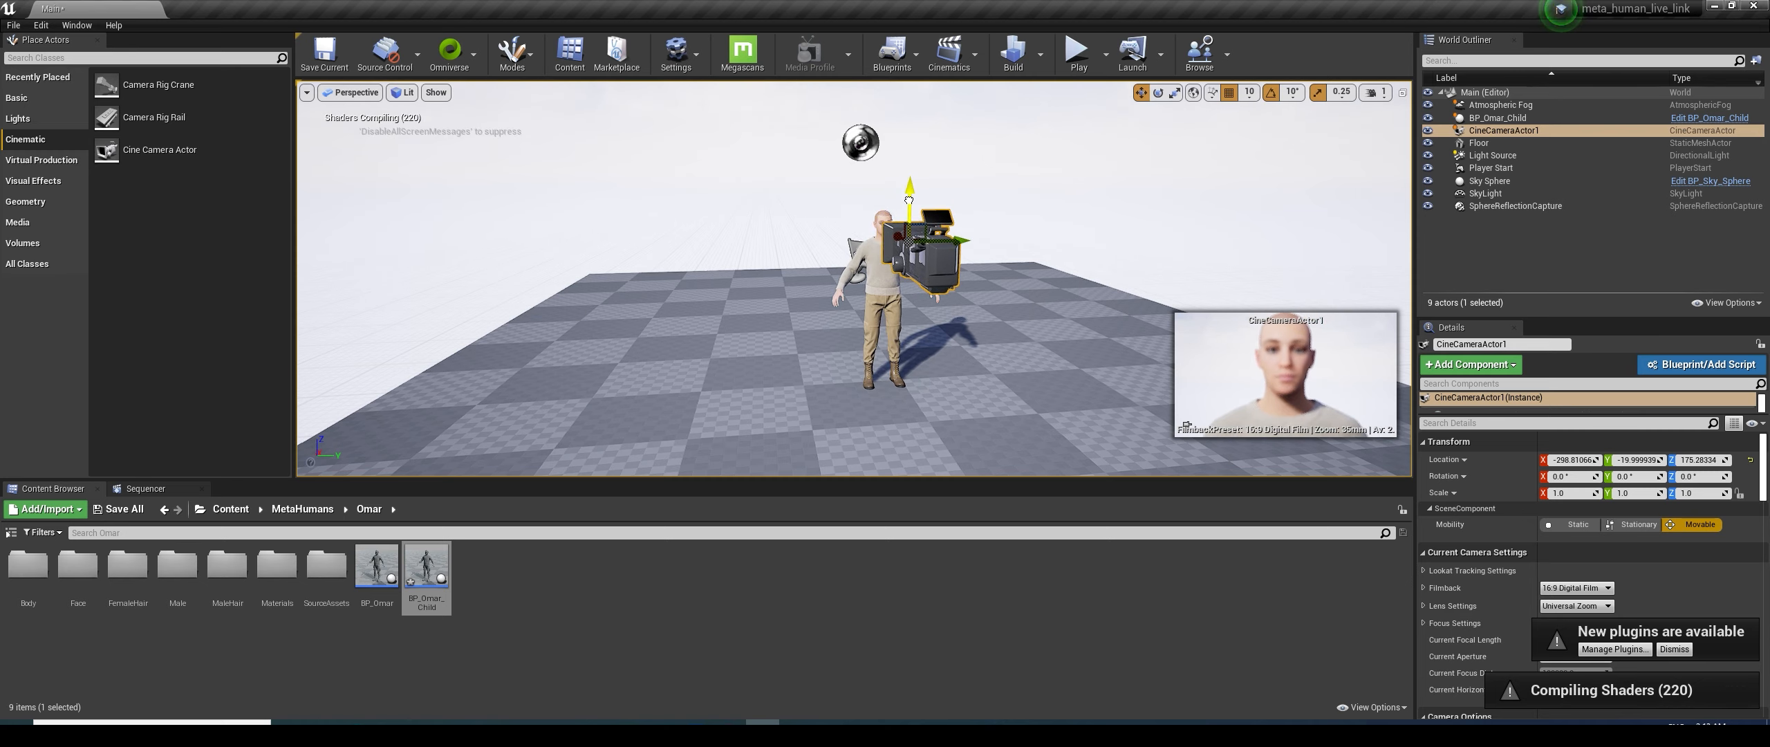
Look through CineCameraActor1 and set its manual focus distance by sampling the scene depth on the MetaHuman's face
left_click(351, 93)
left_click(377, 244)
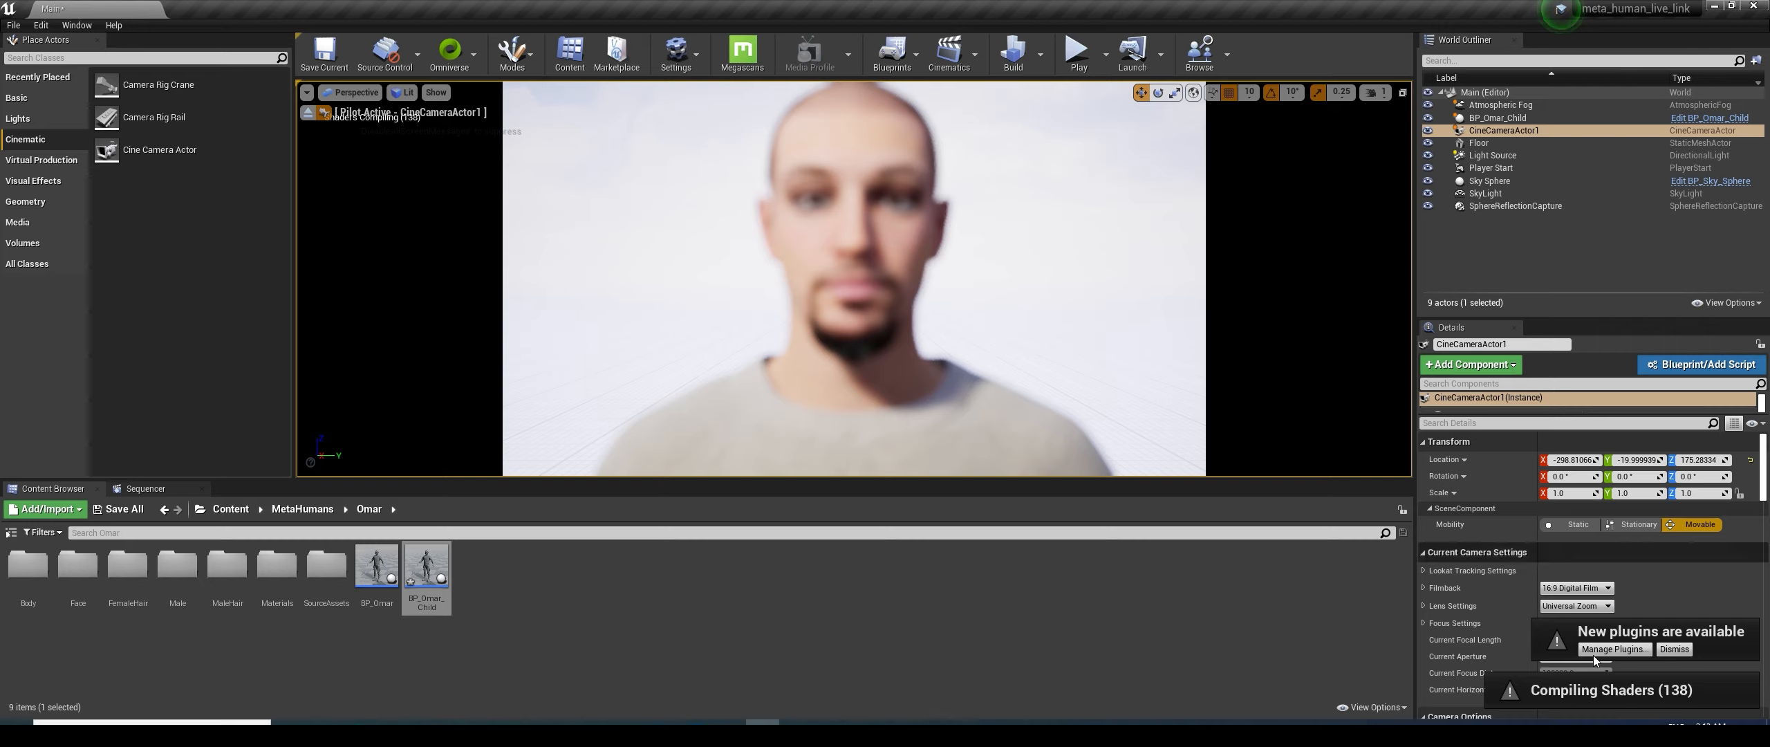
scroll(1438, 628, "down", 2)
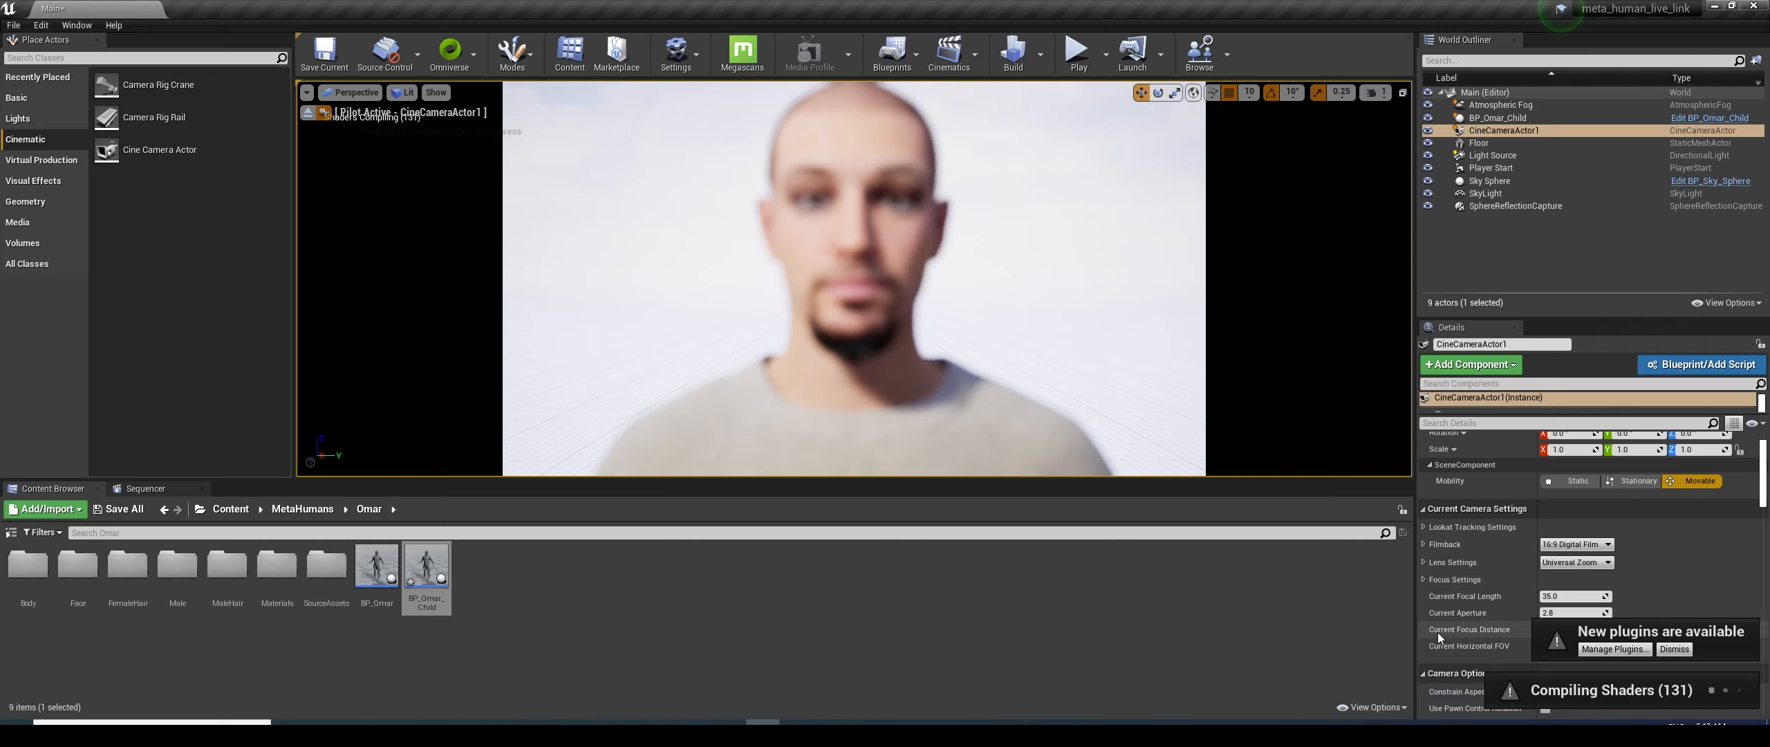
left_click(1424, 579)
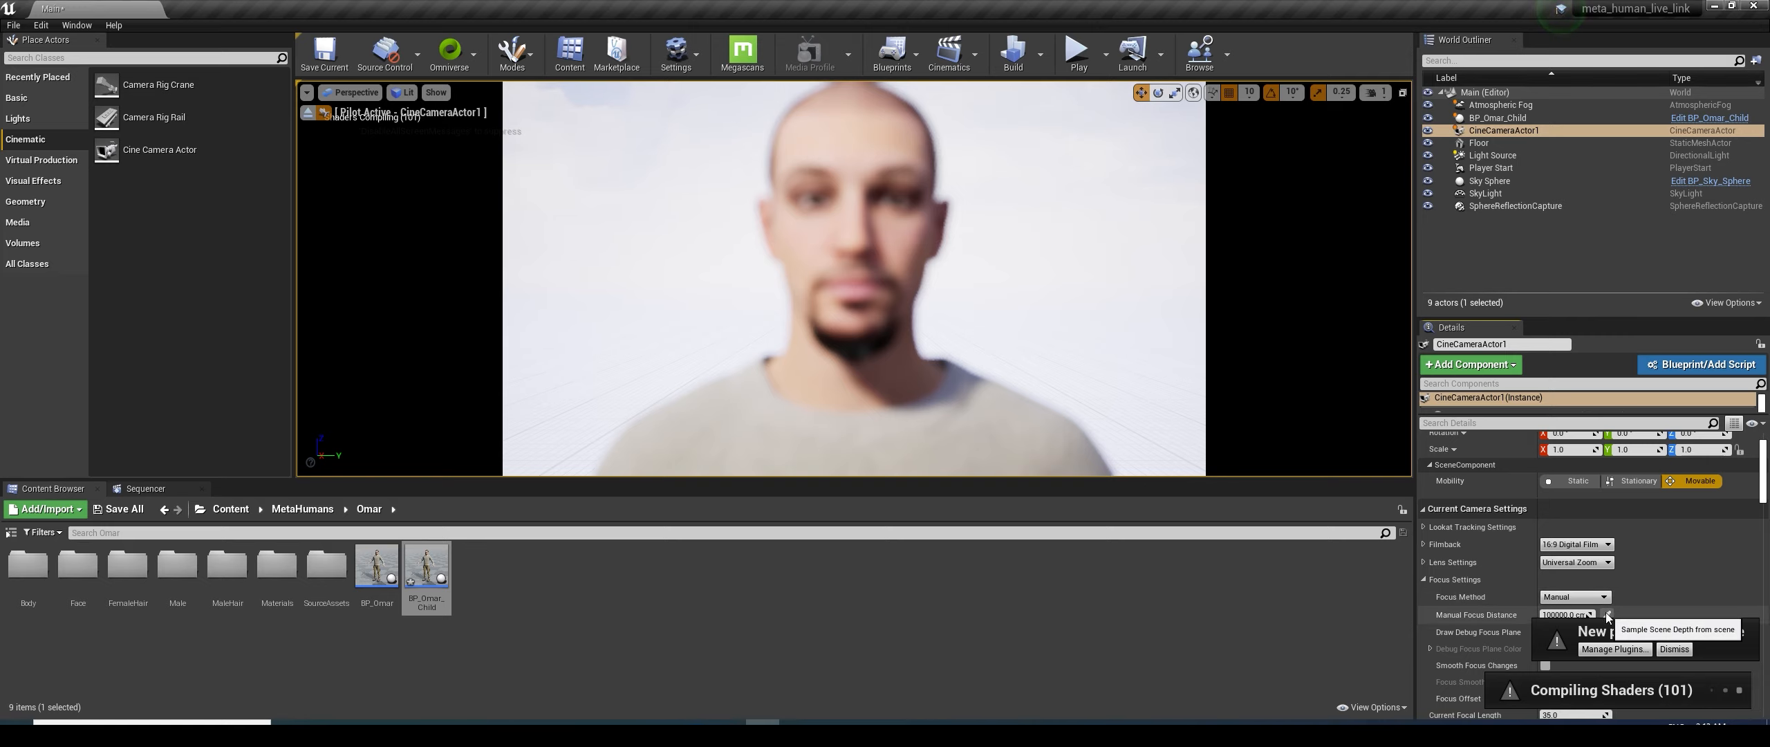
left_click(1608, 616)
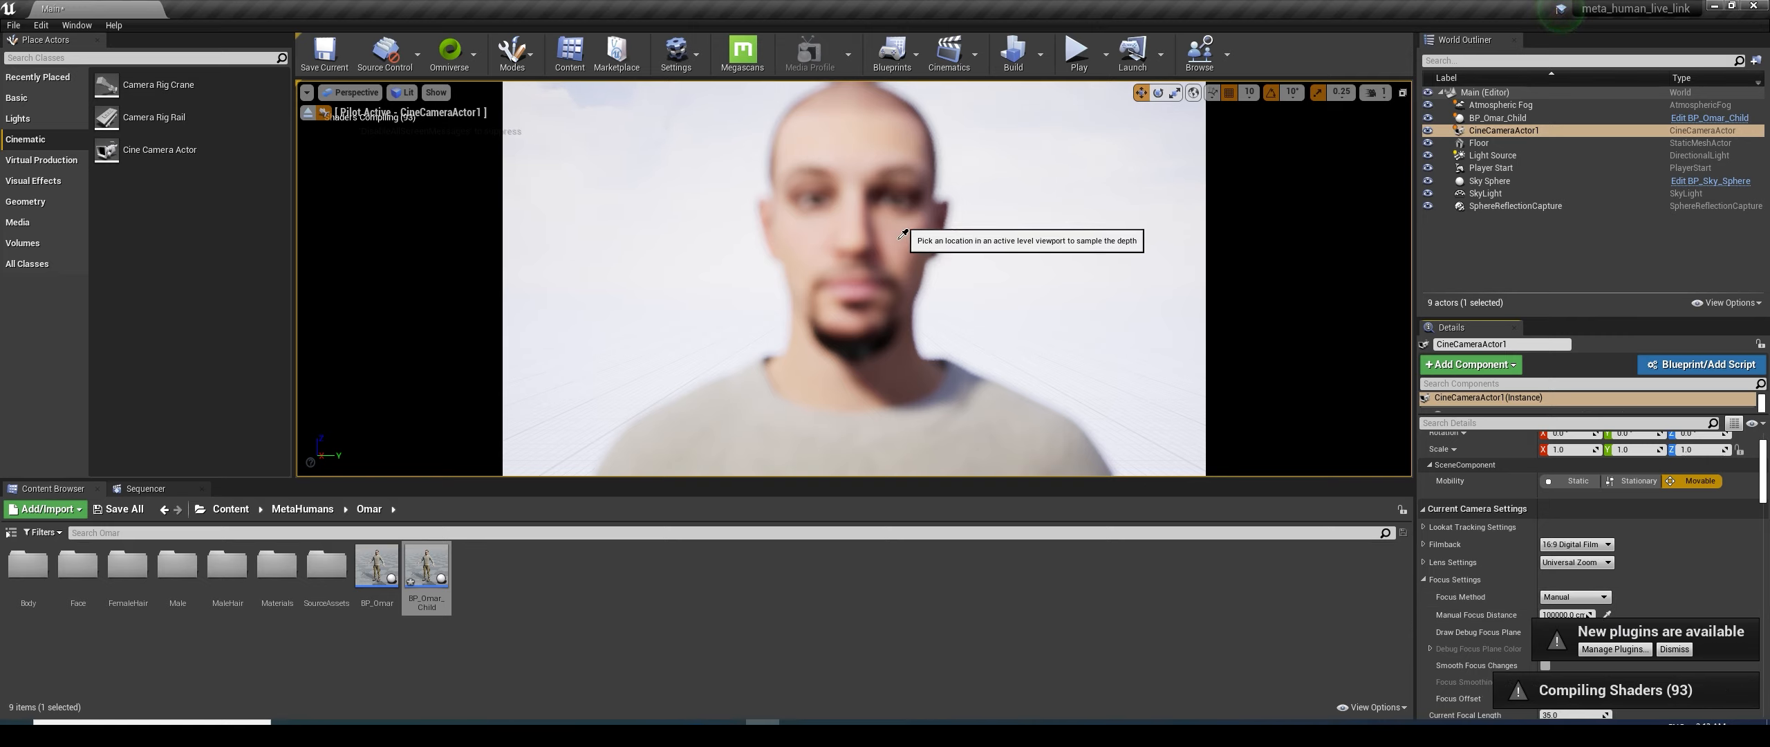
left_click(870, 233)
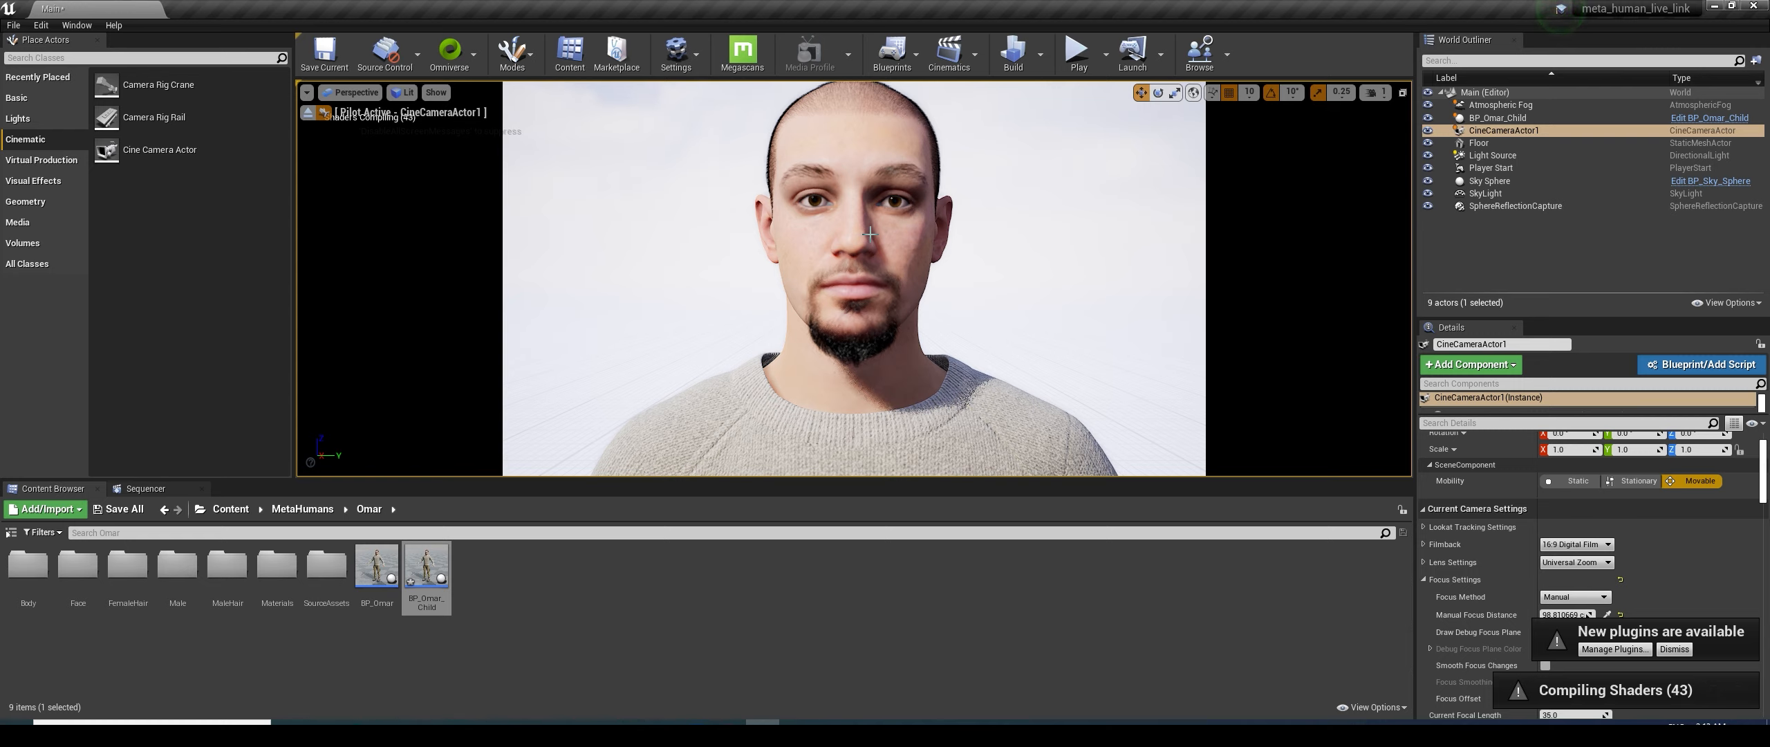
Select the BP_Omar_Child actor in the level and open the Level Blueprint
left_click(870, 234)
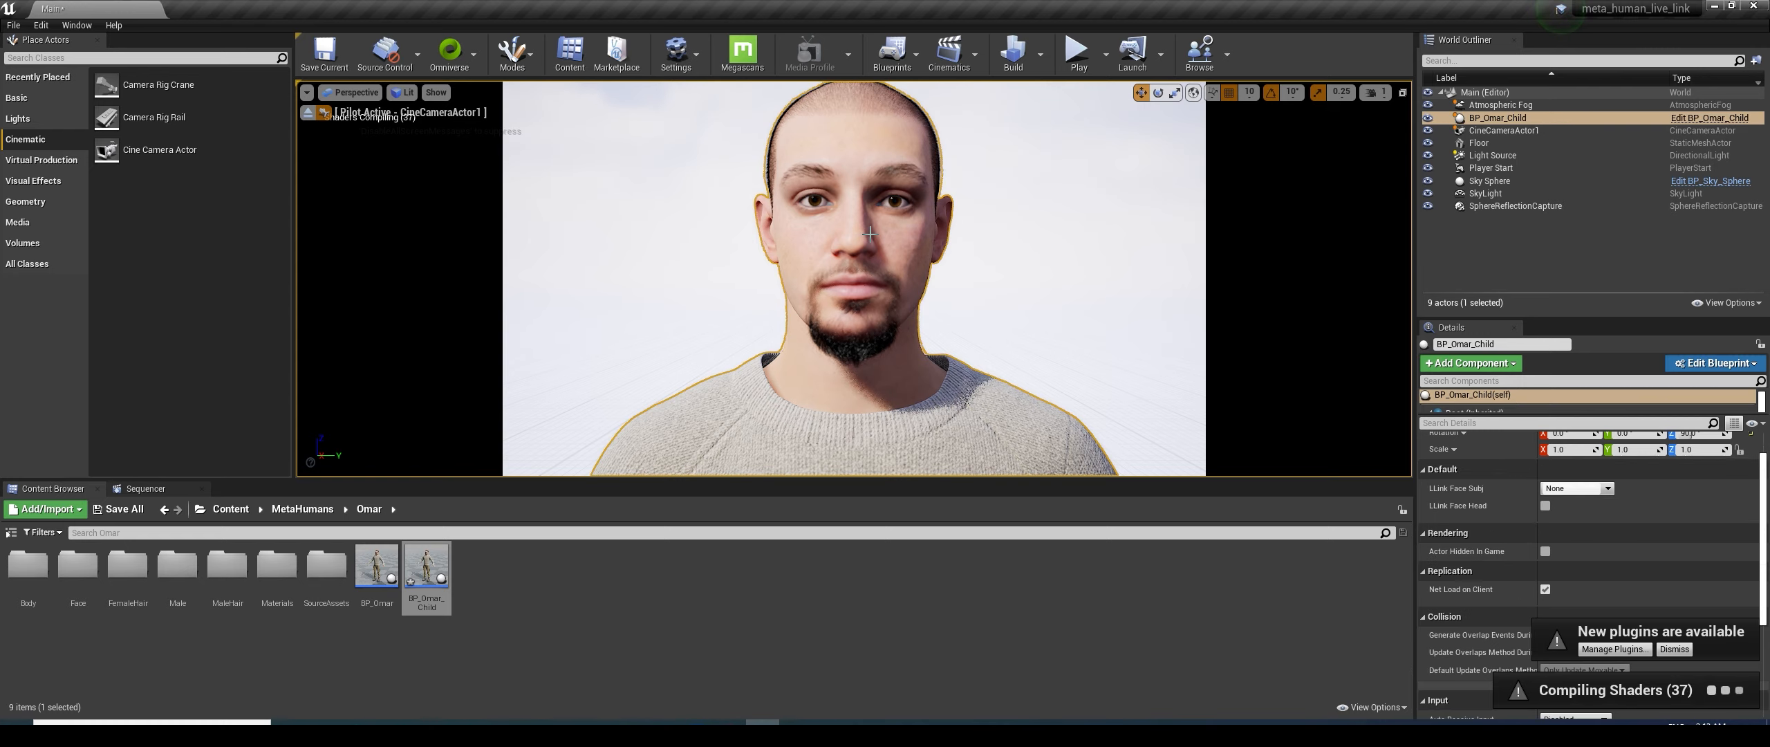
left_click(913, 58)
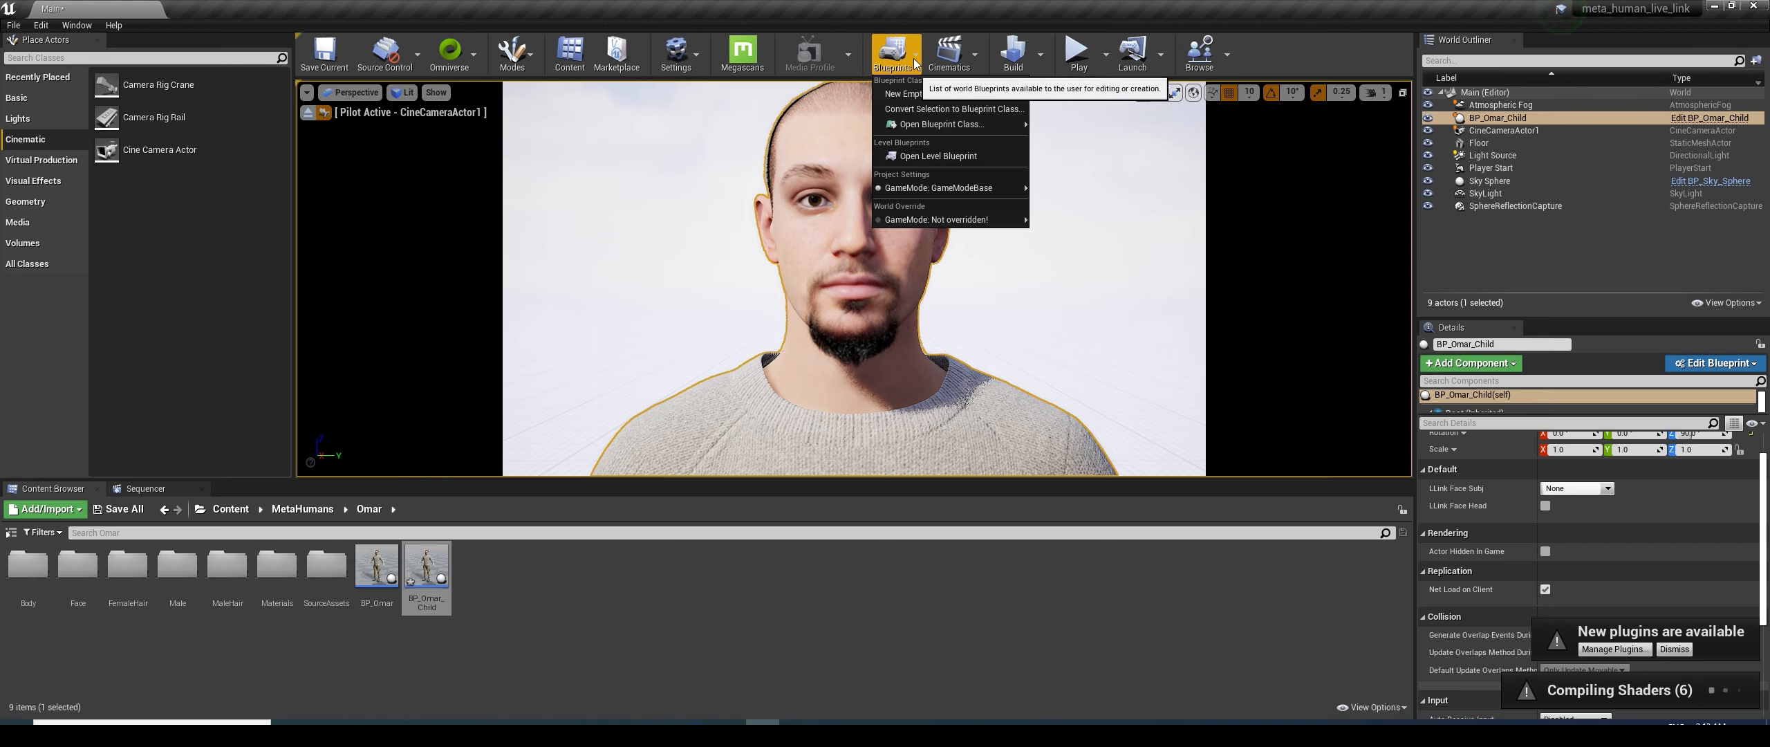
left_click(936, 160)
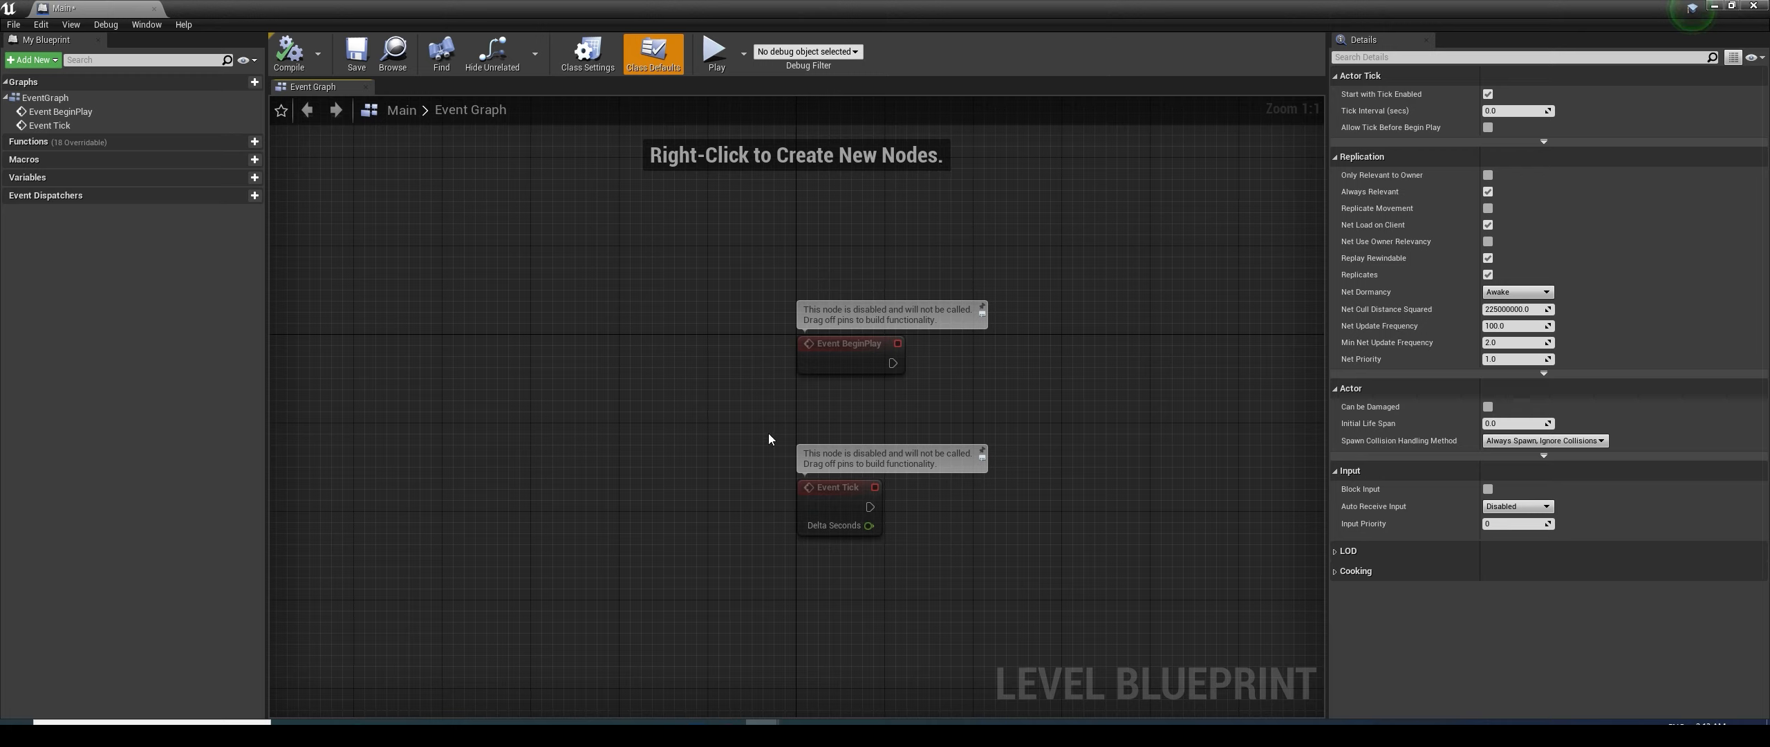
Spread out the Event BeginPlay and Event Tick nodes in the Level Blueprint's event graph to make room between them
left_click(830, 353)
left_click_drag(830, 353, 641, 419)
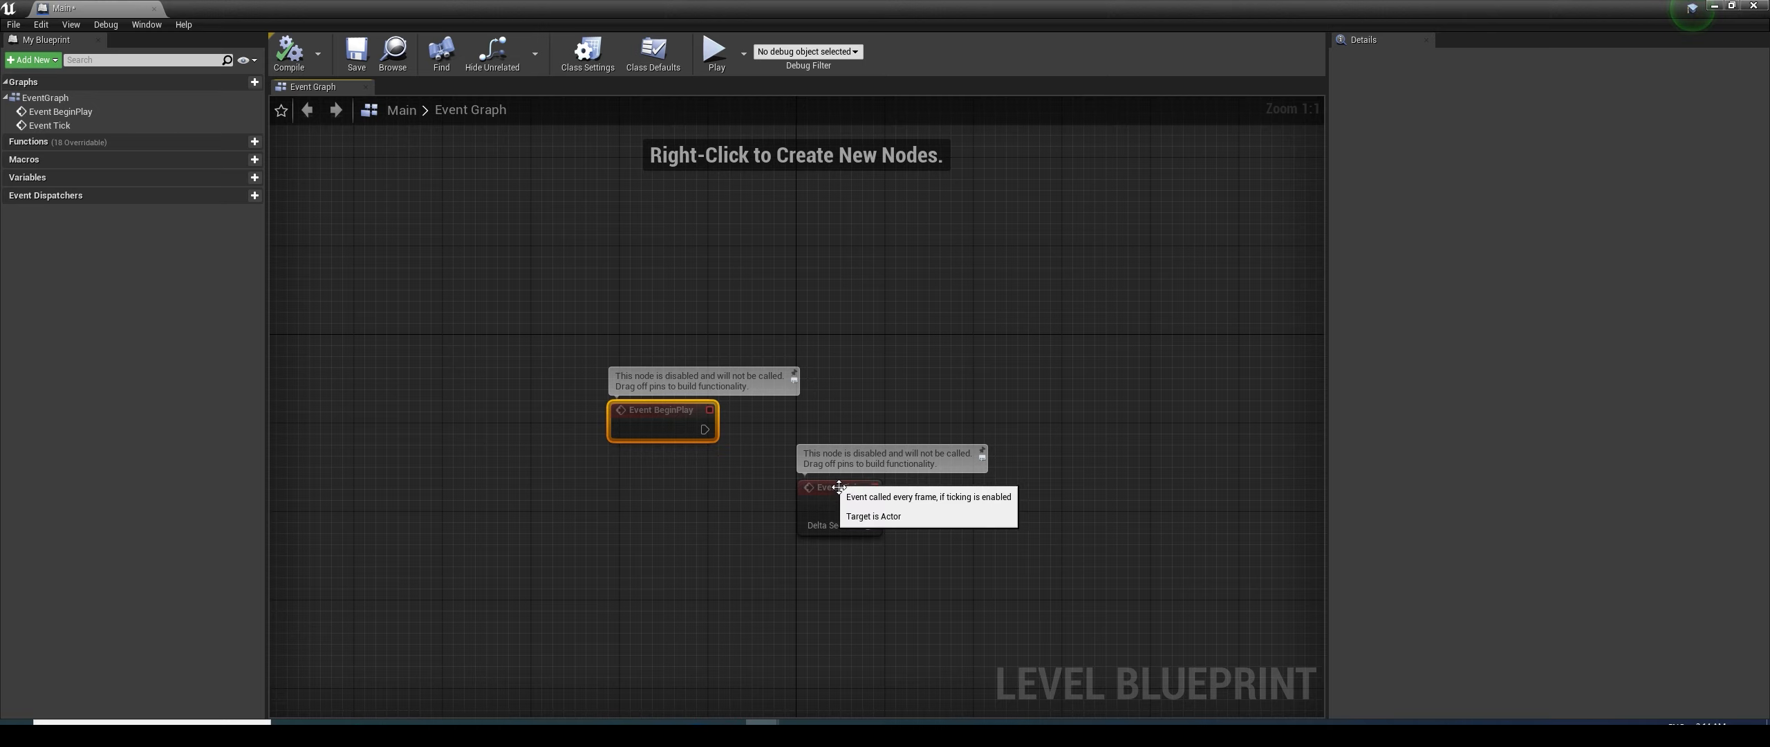
left_click_drag(834, 497, 1032, 497)
left_click_drag(658, 411, 692, 410)
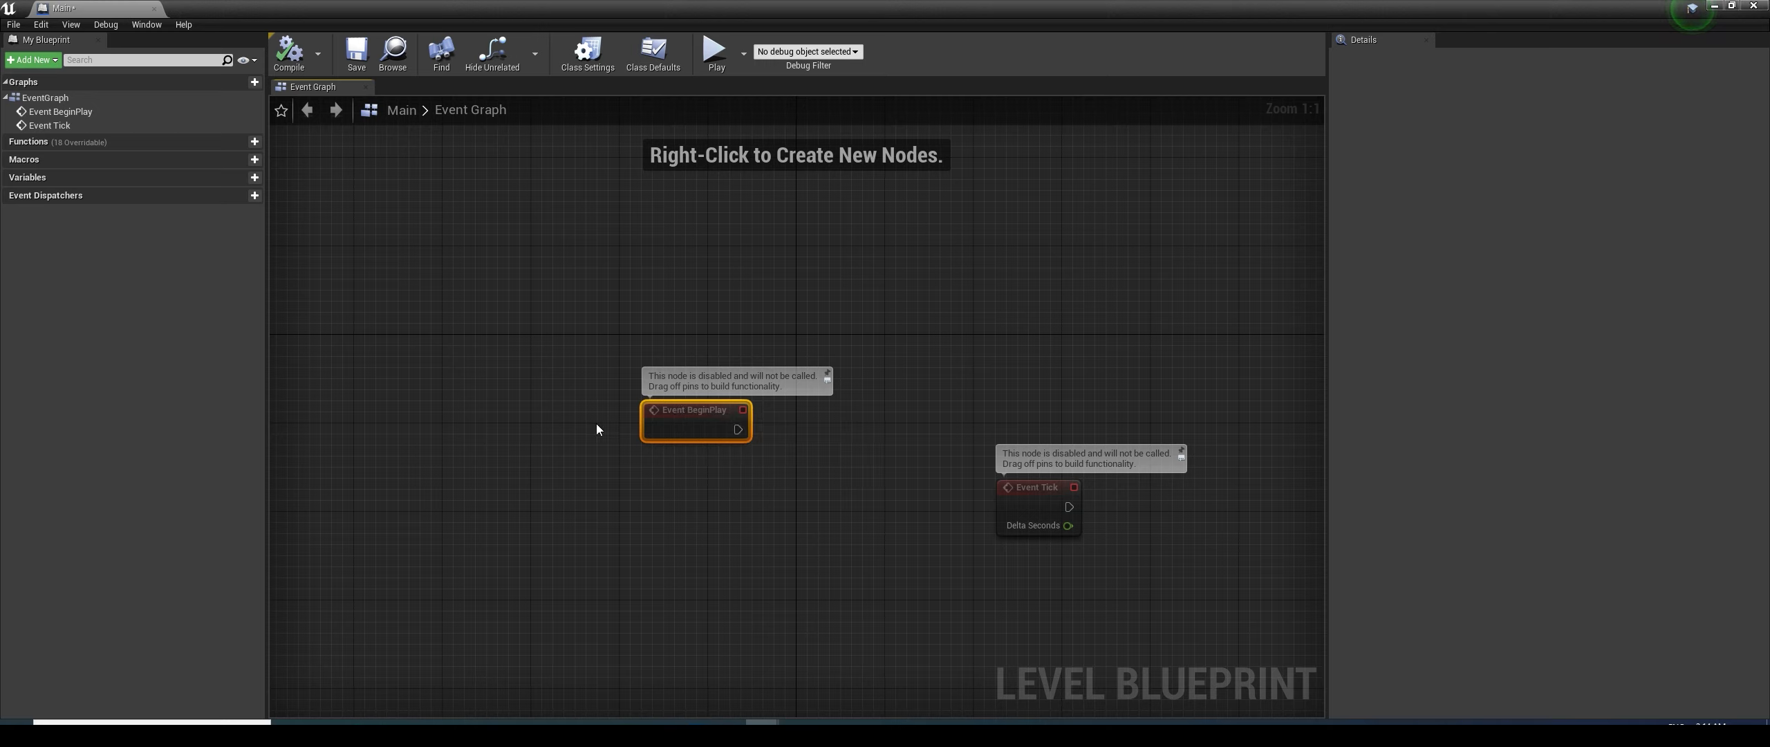
Restore and enlarge the Level Blueprint window beside the World Outliner, and place a CineCameraActor1 reference below Event BeginPlay in the graph
left_click(1733, 7)
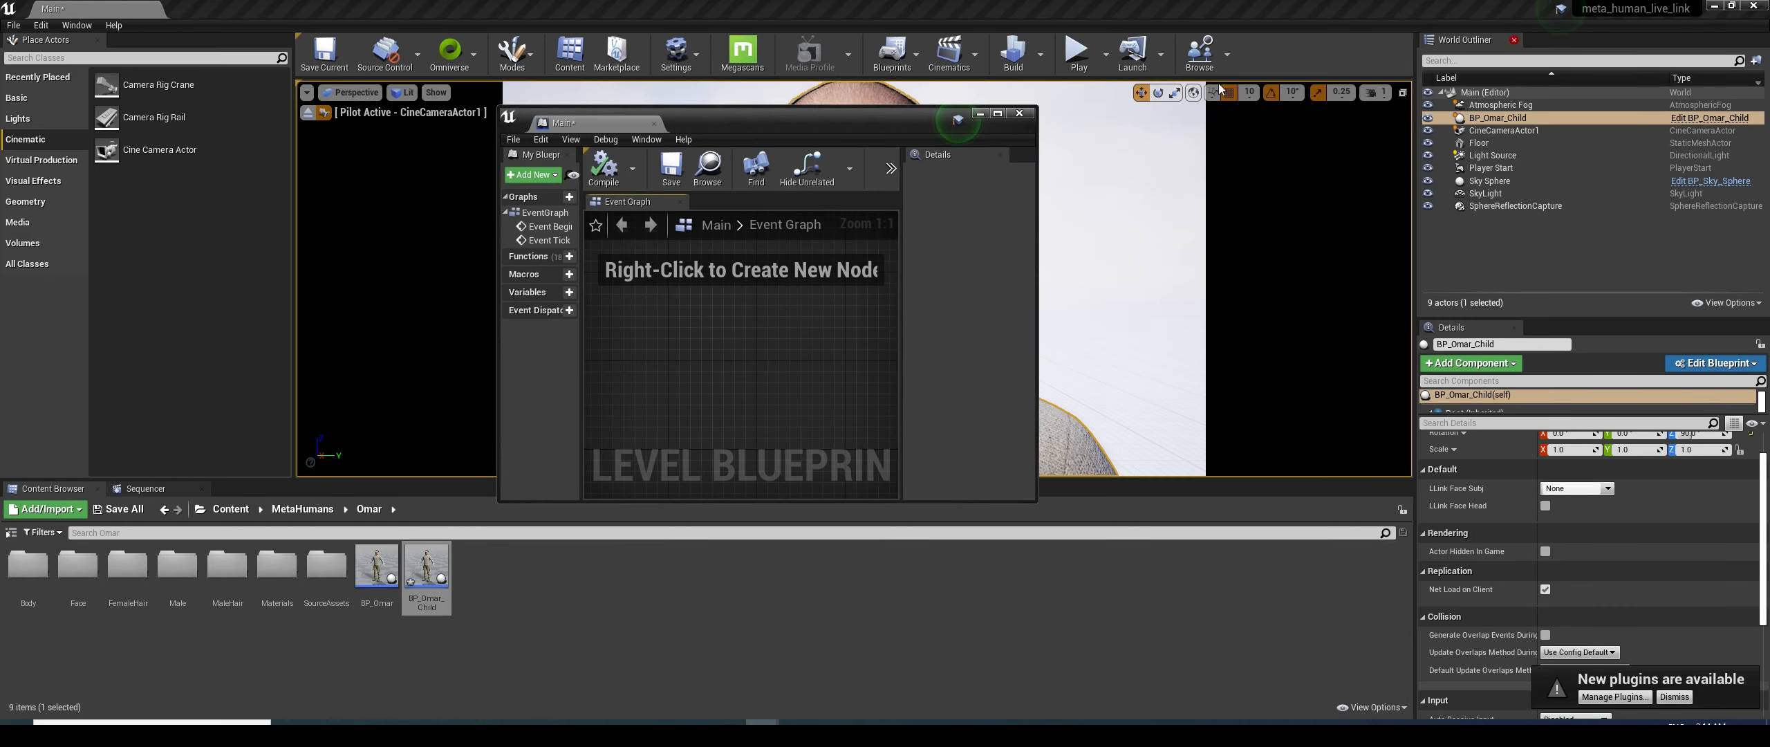
scroll(739, 346, "down", 2)
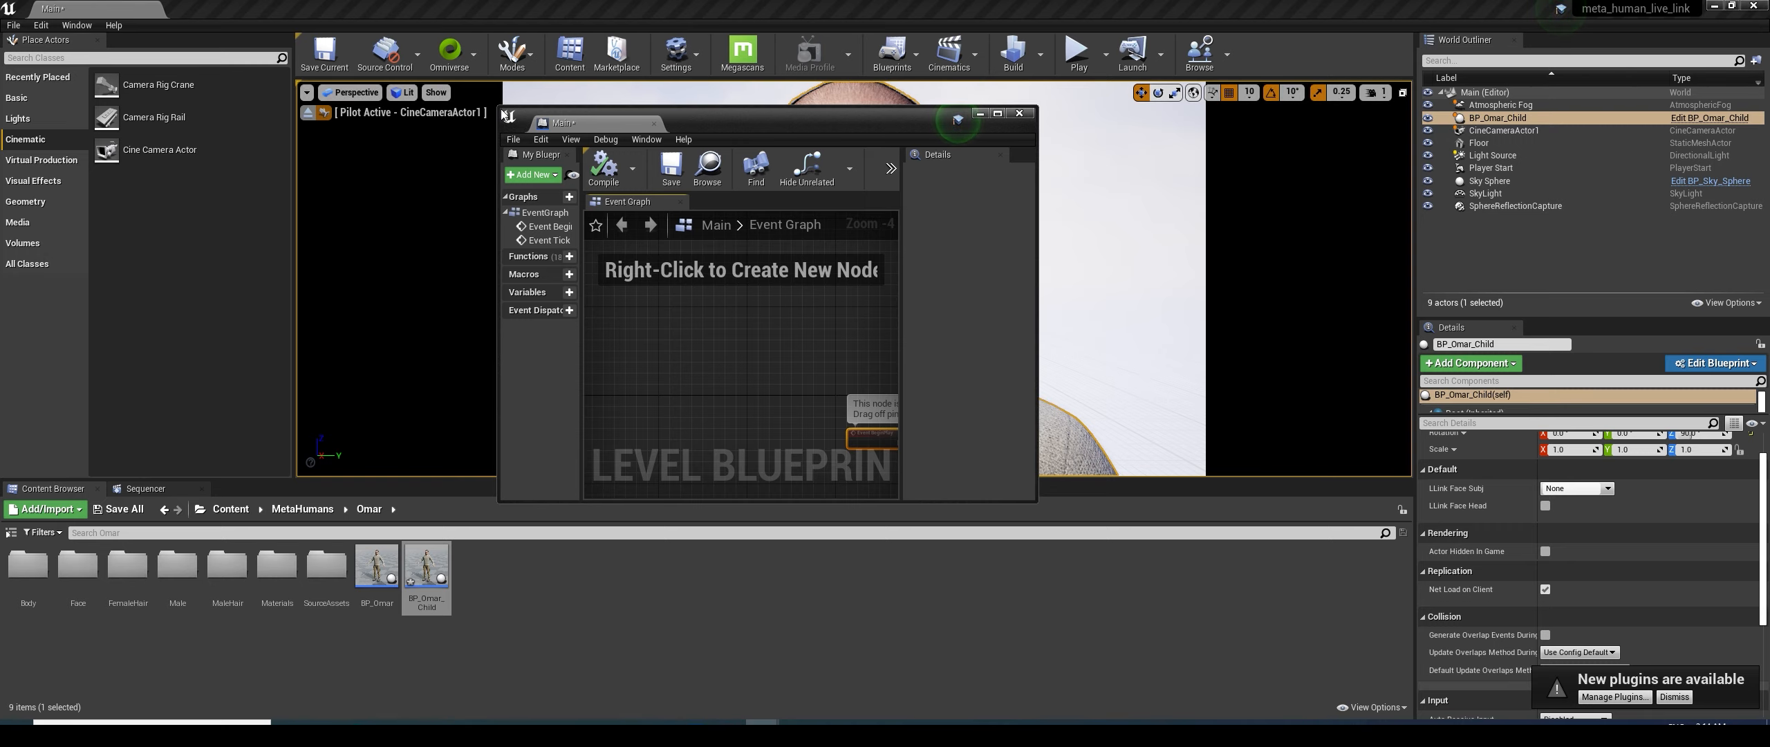
left_click_drag(498, 107, 142, 61)
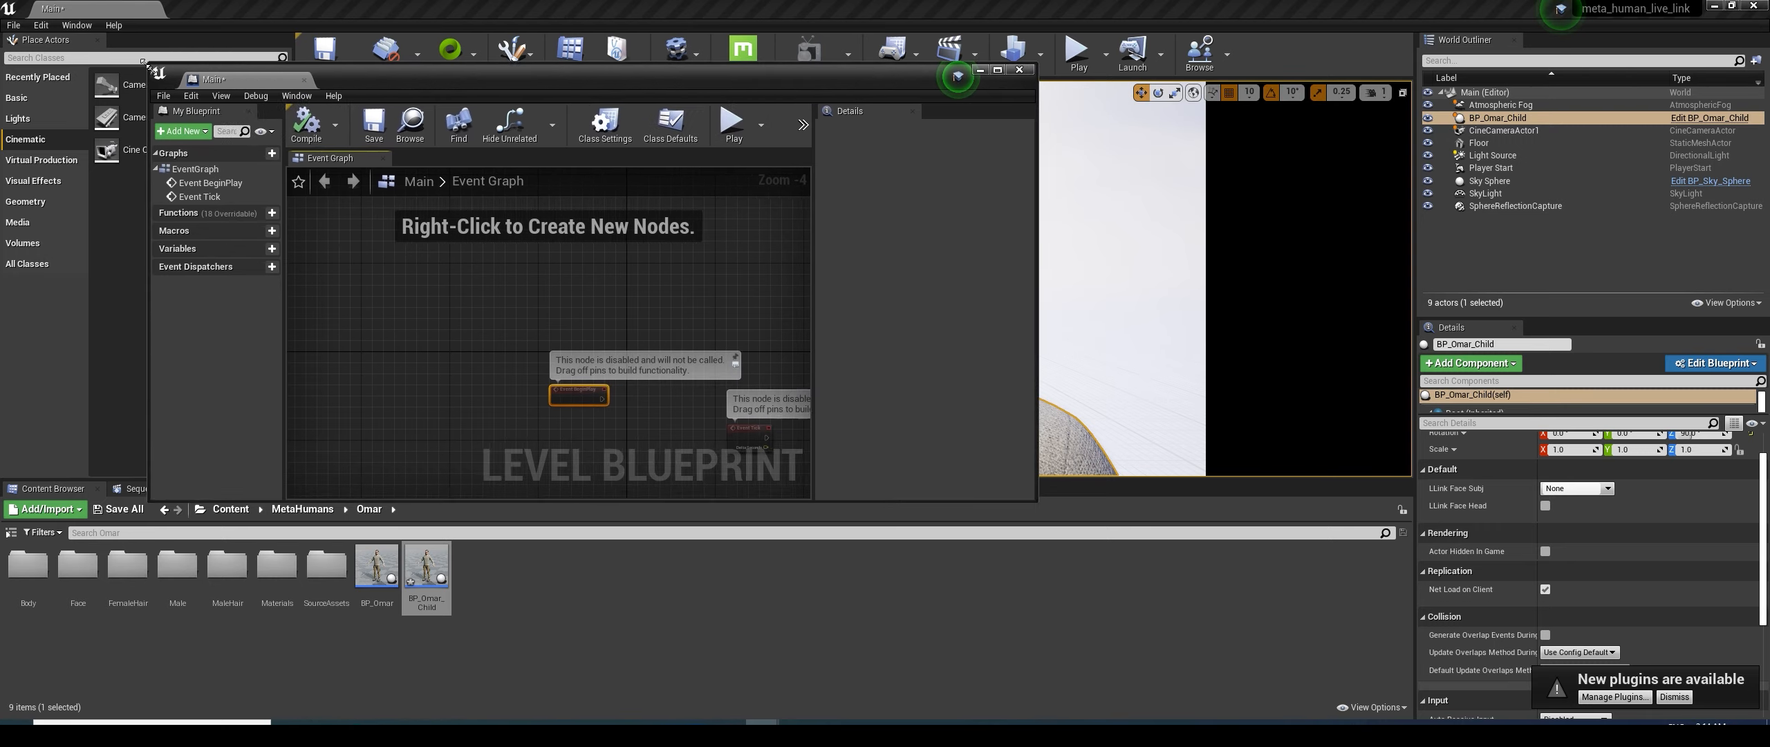
left_click(1491, 132)
left_click_drag(1495, 130, 434, 435)
left_click_drag(588, 399, 427, 305)
left_click(542, 344)
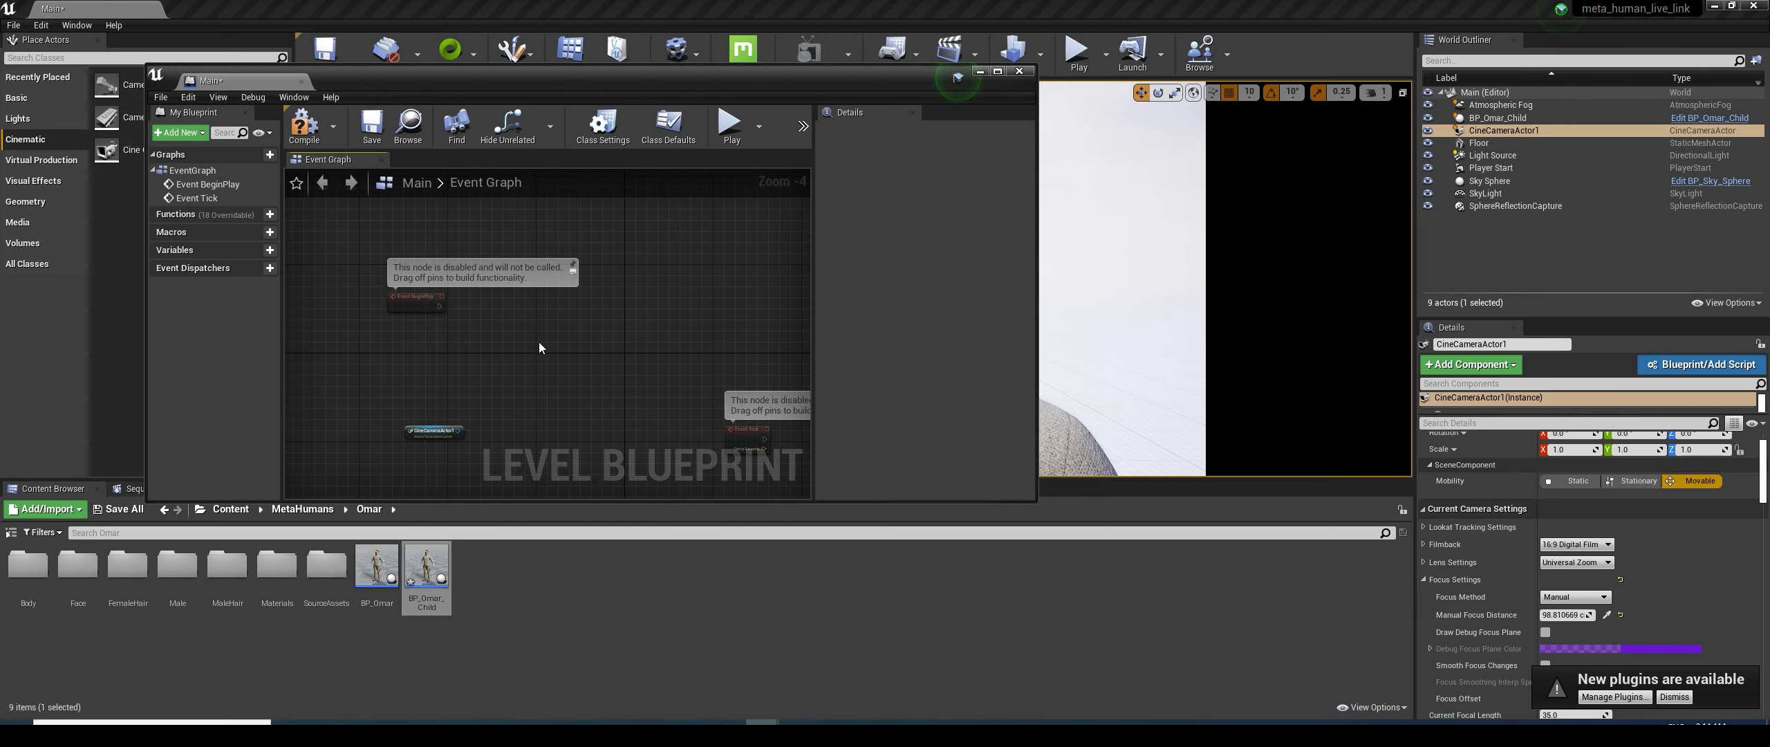
Add a Set View Target with Blend node with context-sensitive filtering off, and connect Event BeginPlay's execution output to it
right_click(565, 342)
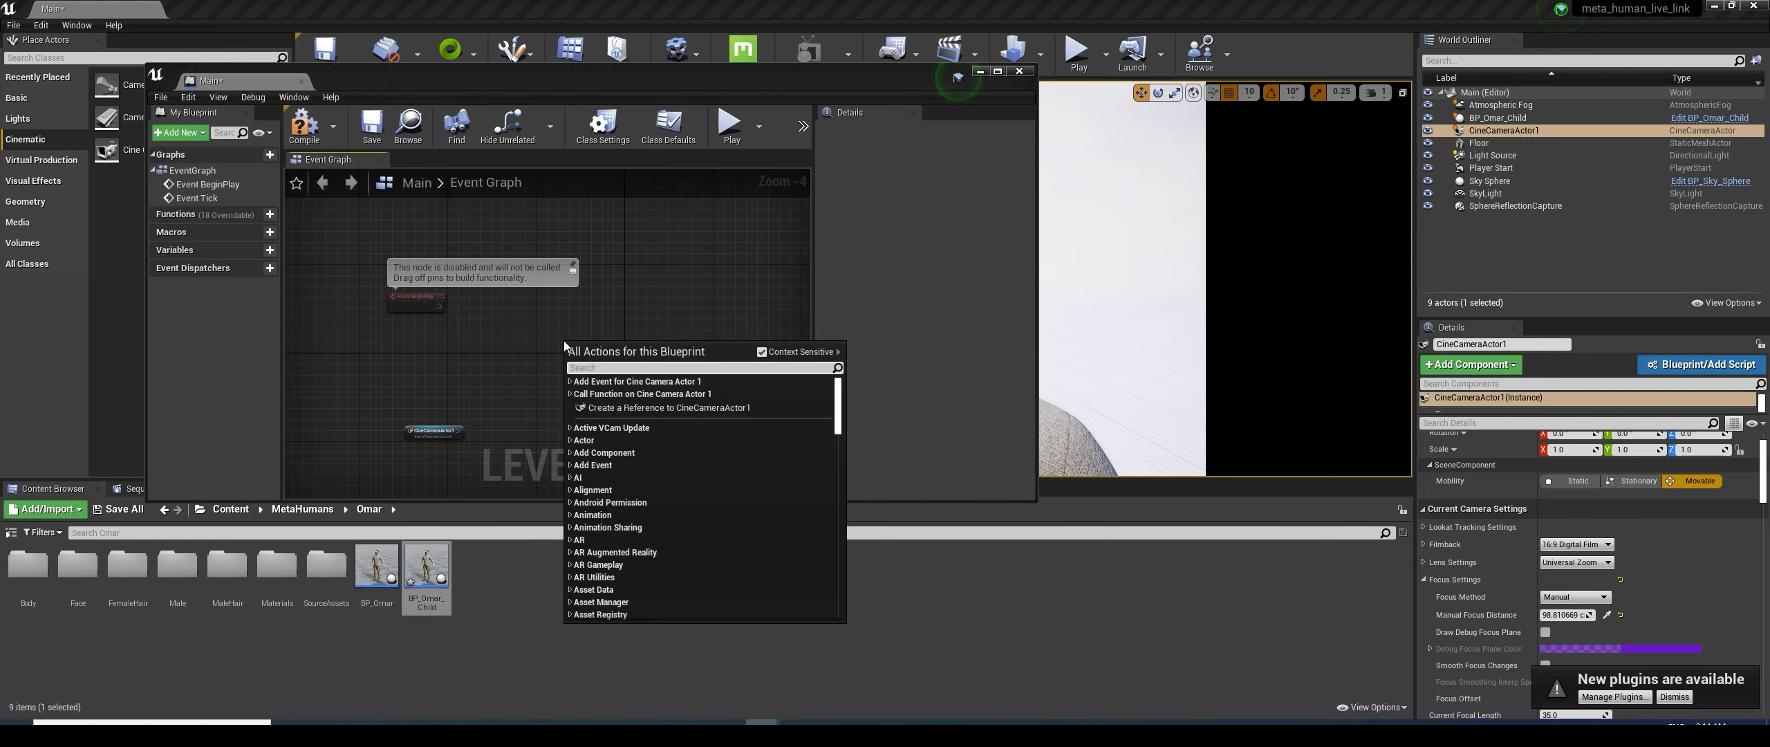
left_click(761, 352)
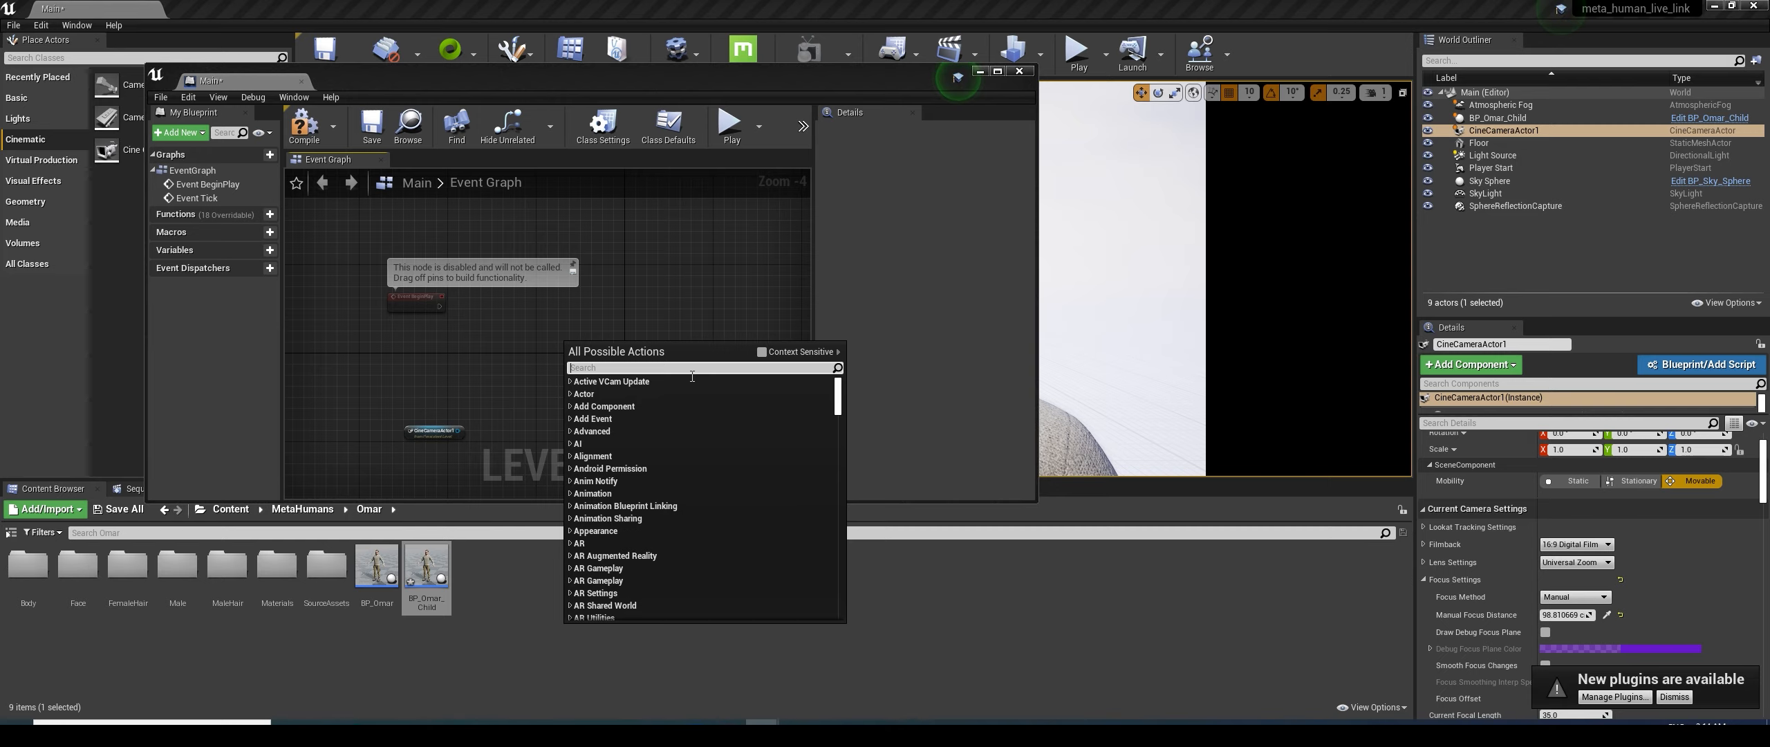
type("setview")
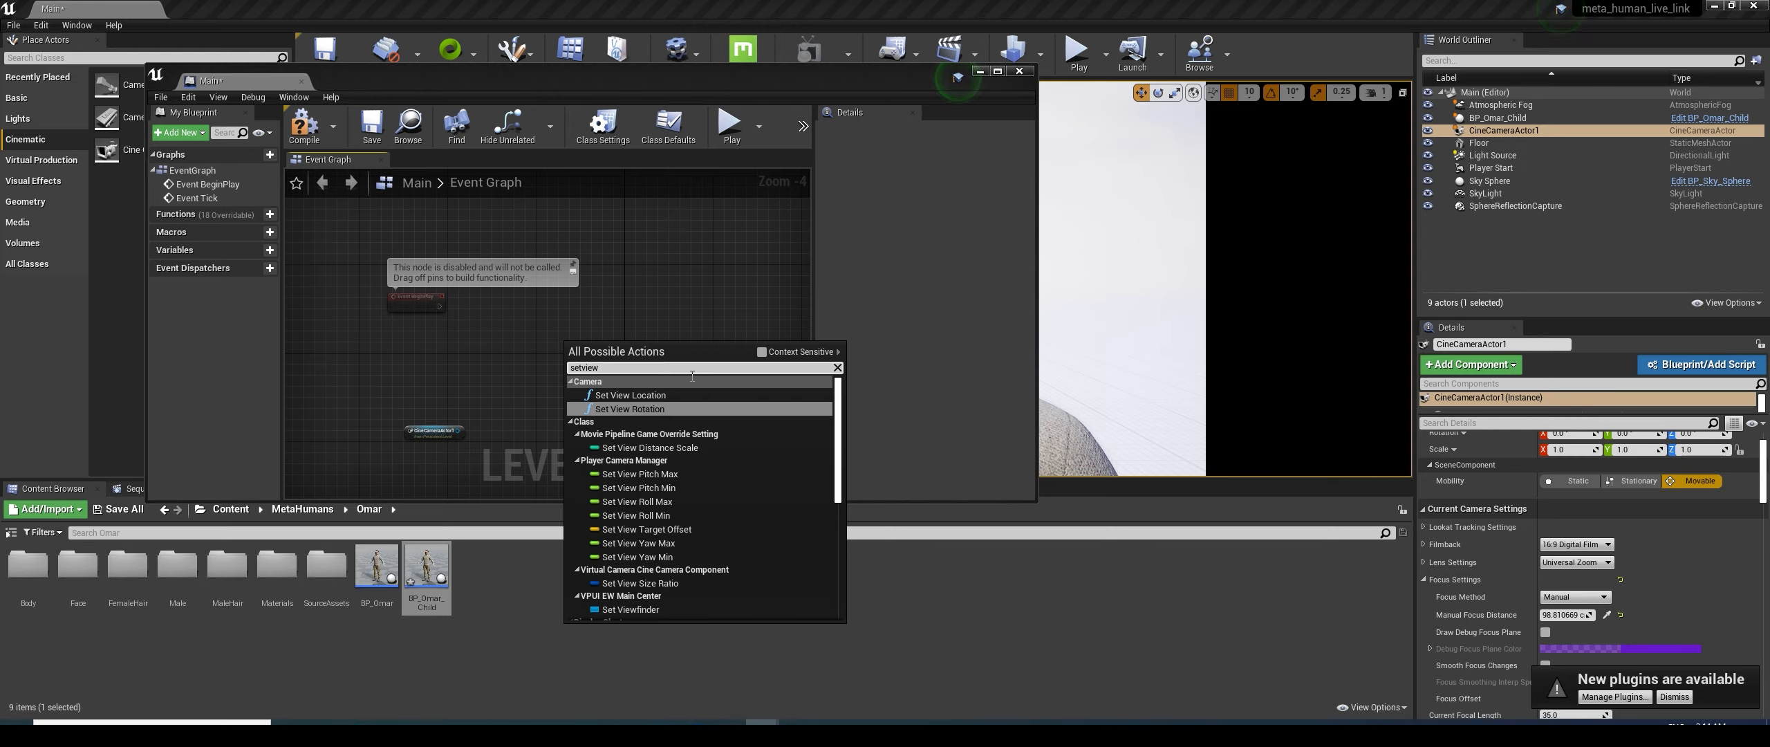
scroll(687, 457, "down", 4)
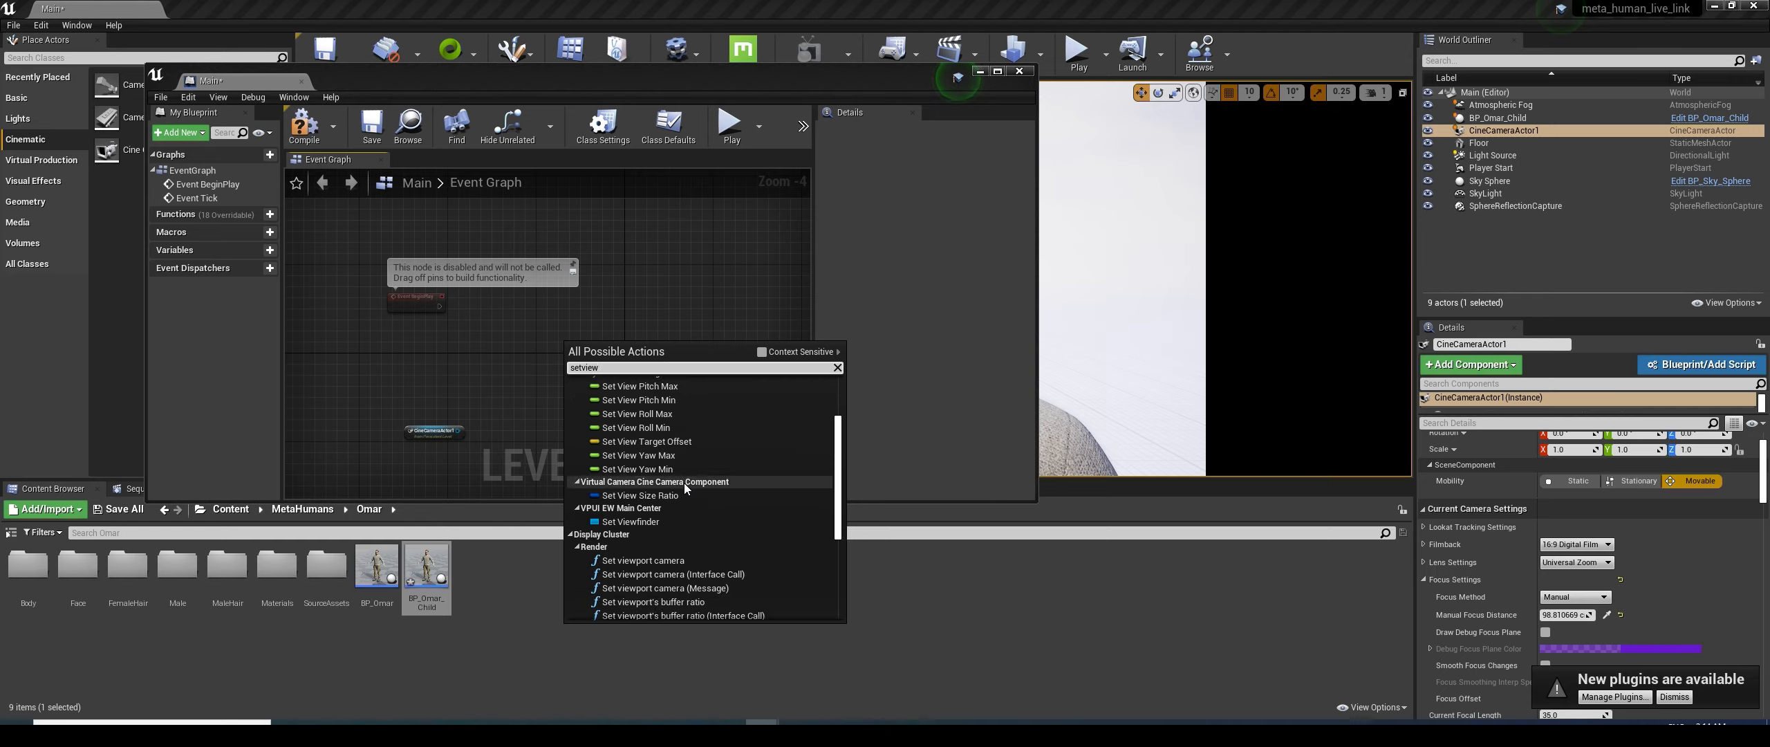
scroll(684, 488, "down", 1)
scroll(684, 486, "down", 3)
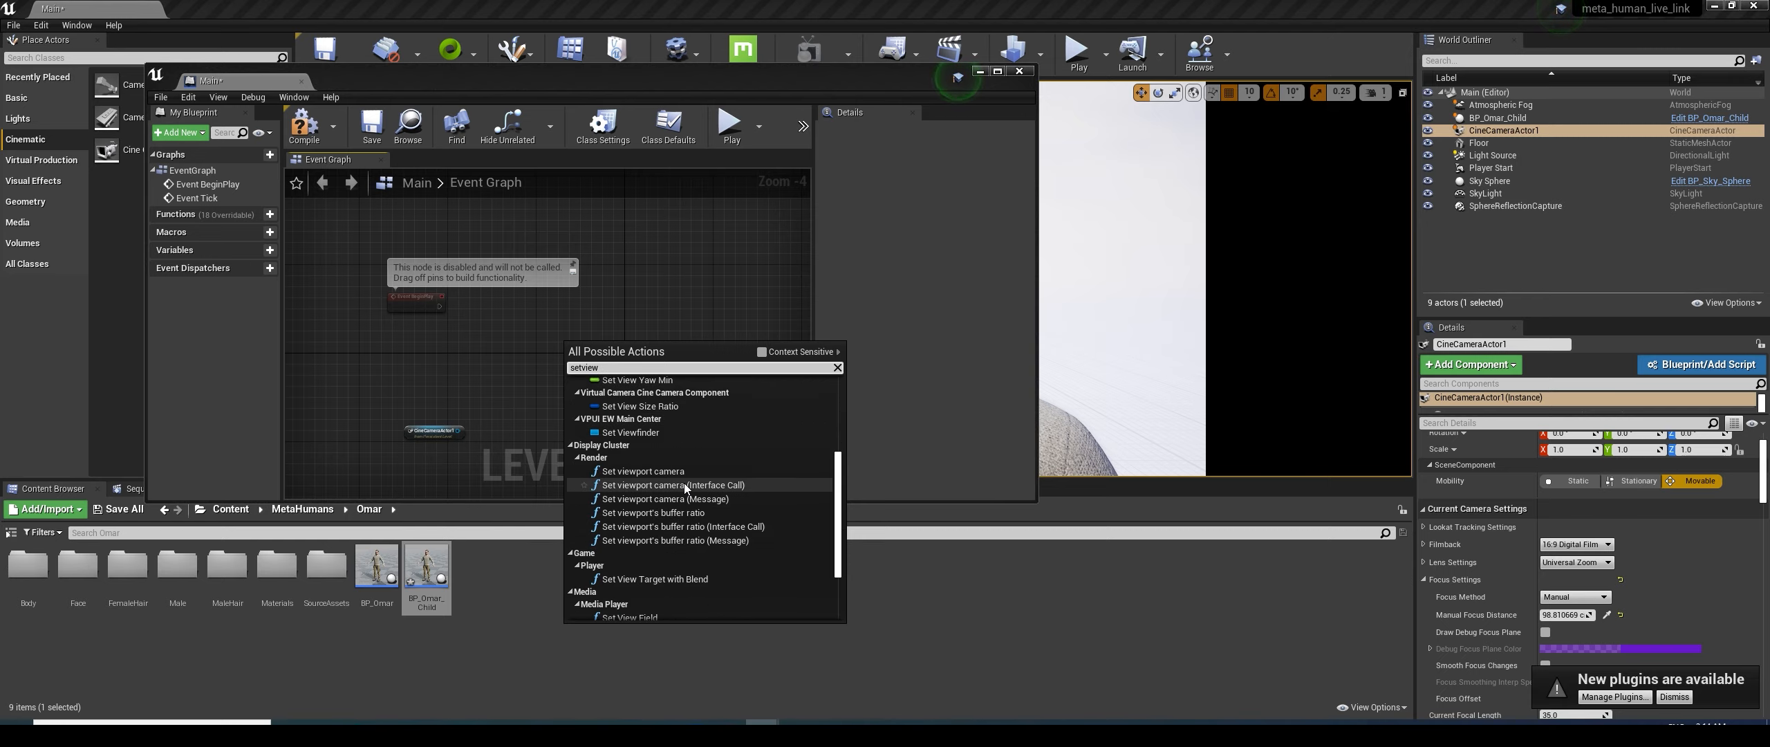
left_click(681, 581)
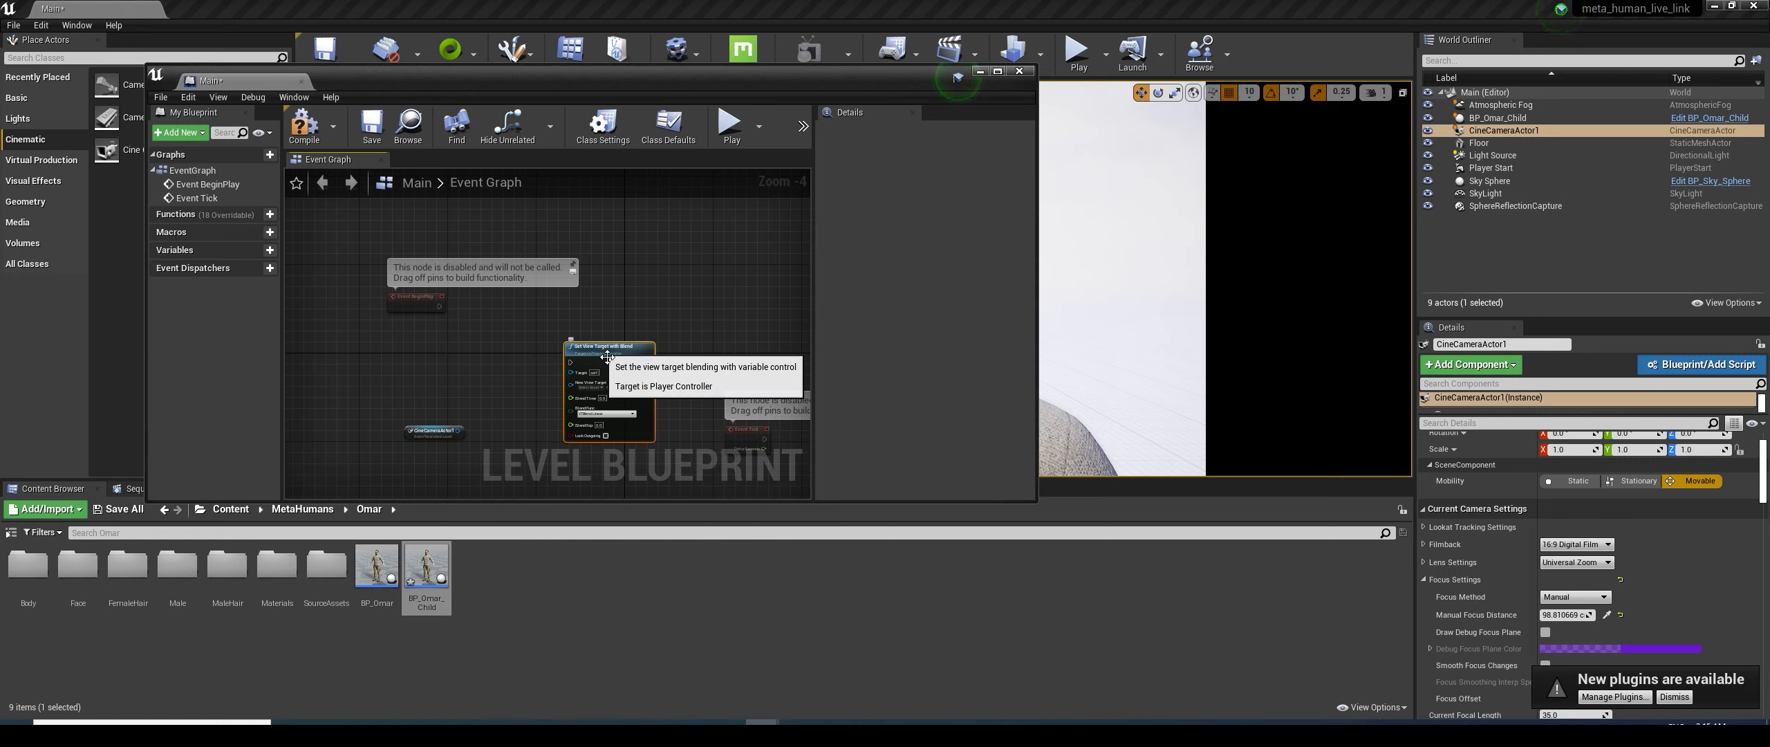
left_click_drag(602, 355, 613, 309)
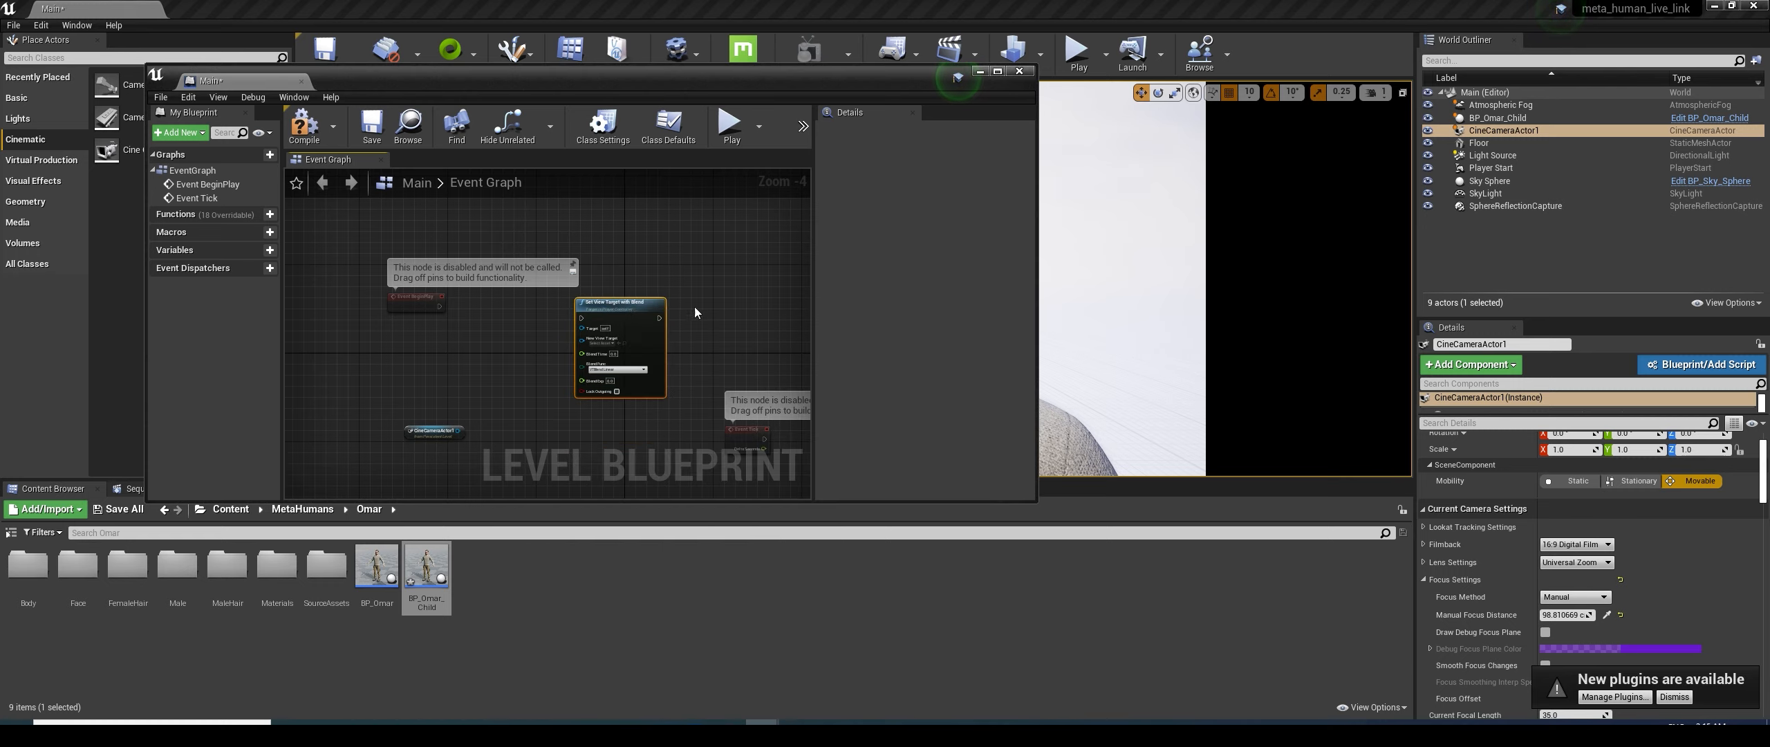
left_click_drag(613, 306, 611, 298)
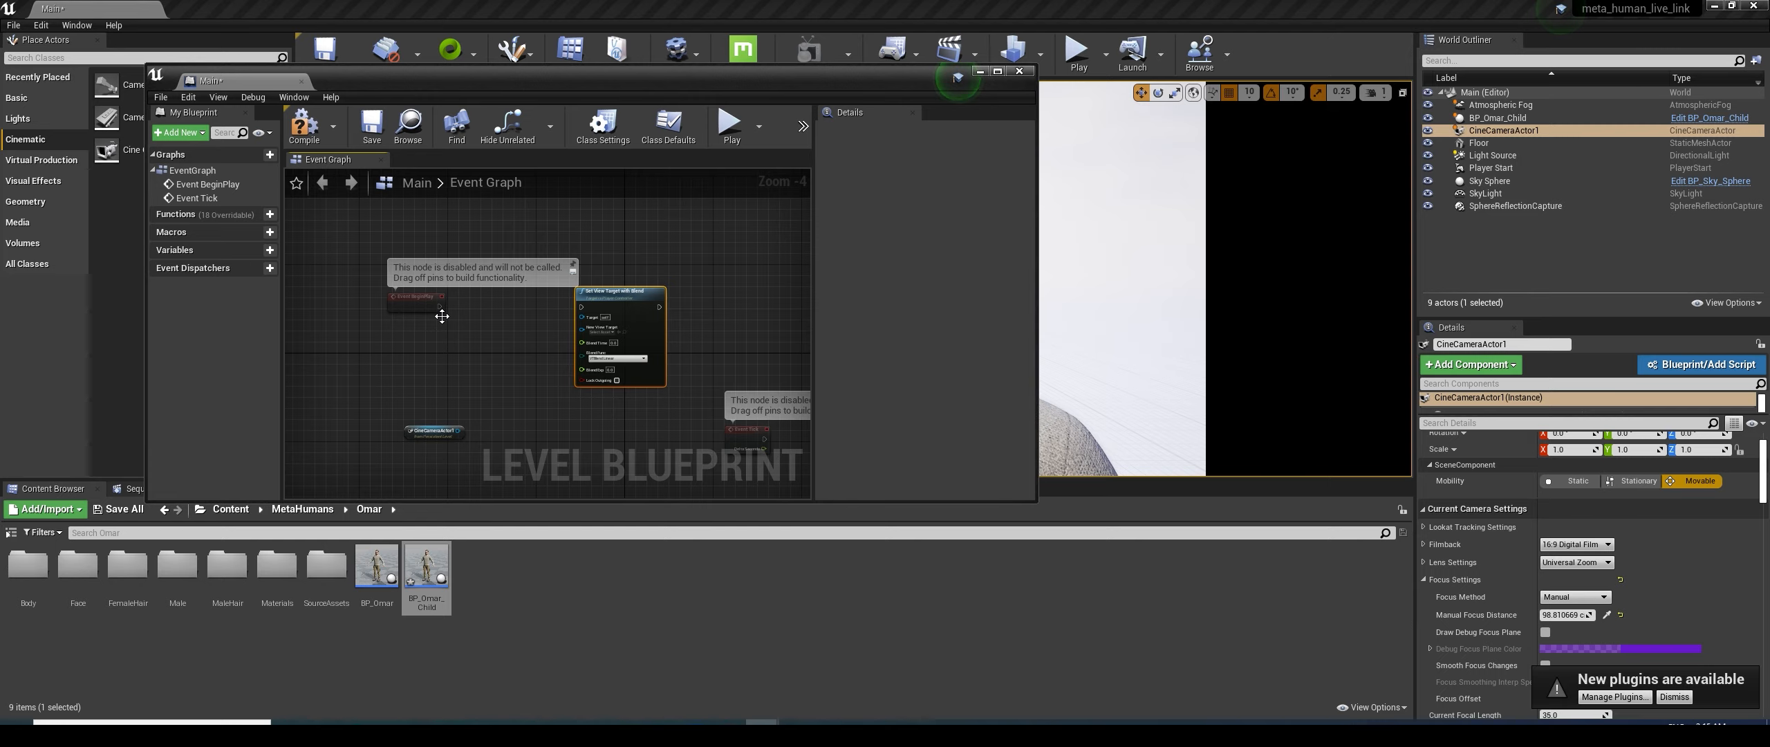
left_click_drag(440, 306, 581, 305)
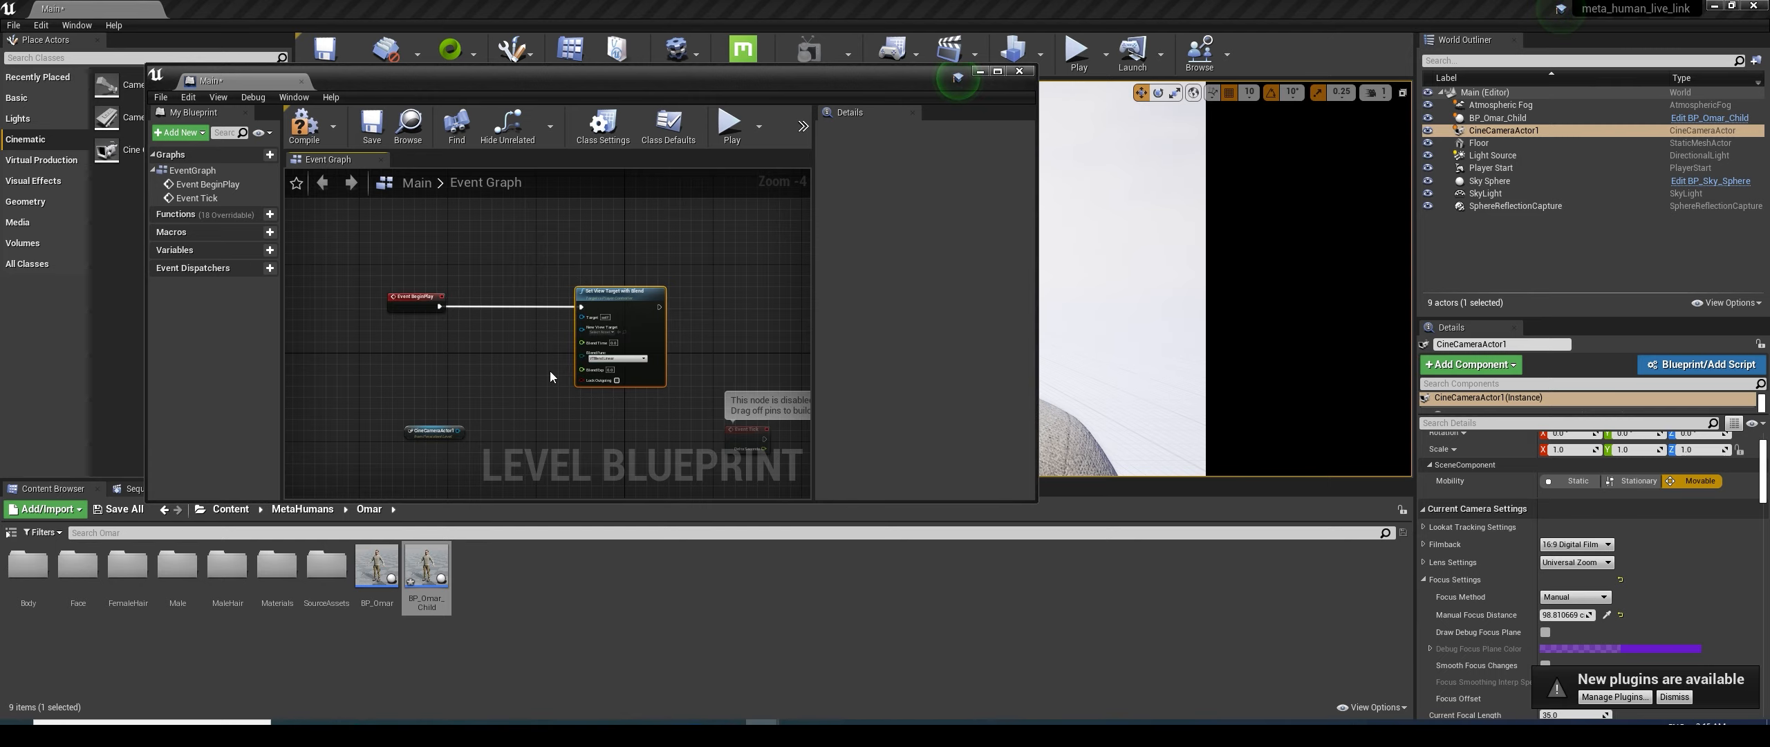
Add a Get Player Controller node wired to the Set View Target node's Target, and connect the CineCameraActor1 reference to New View Target
left_click_drag(427, 430, 434, 401)
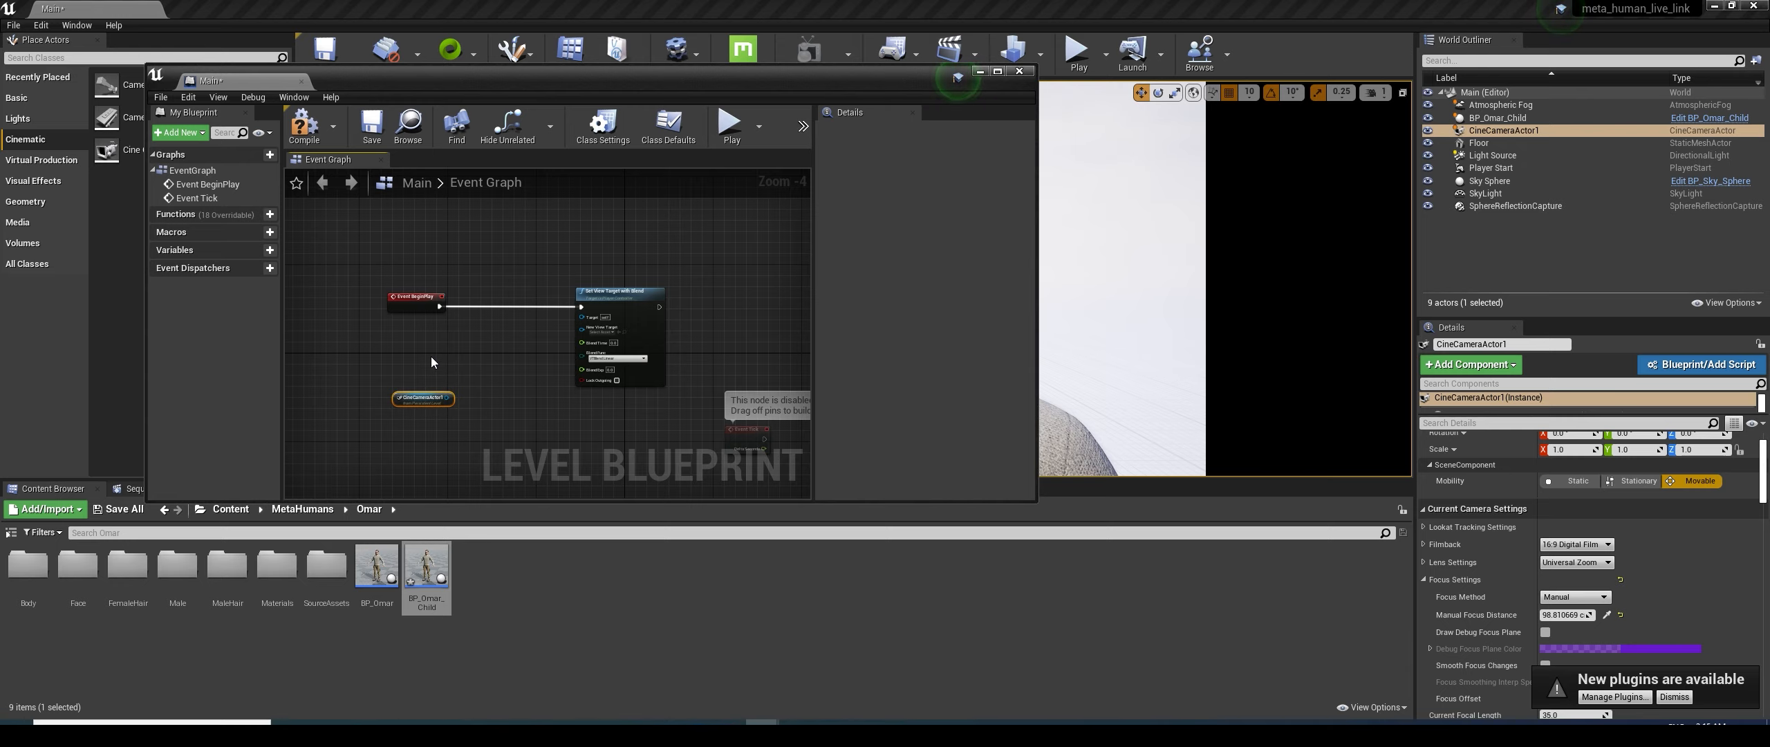
right_click(447, 363)
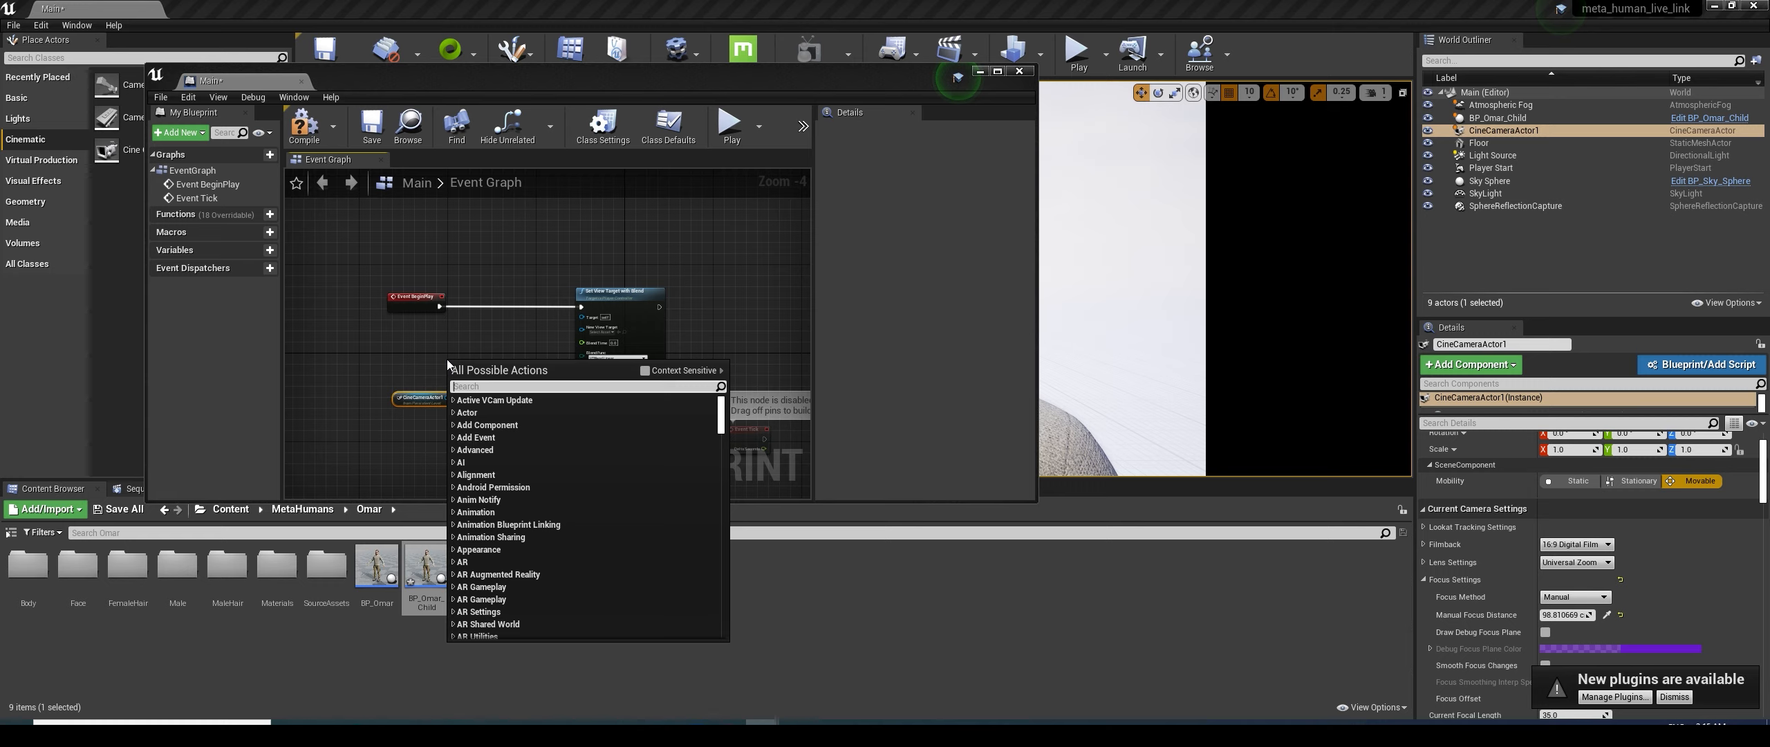
type("get")
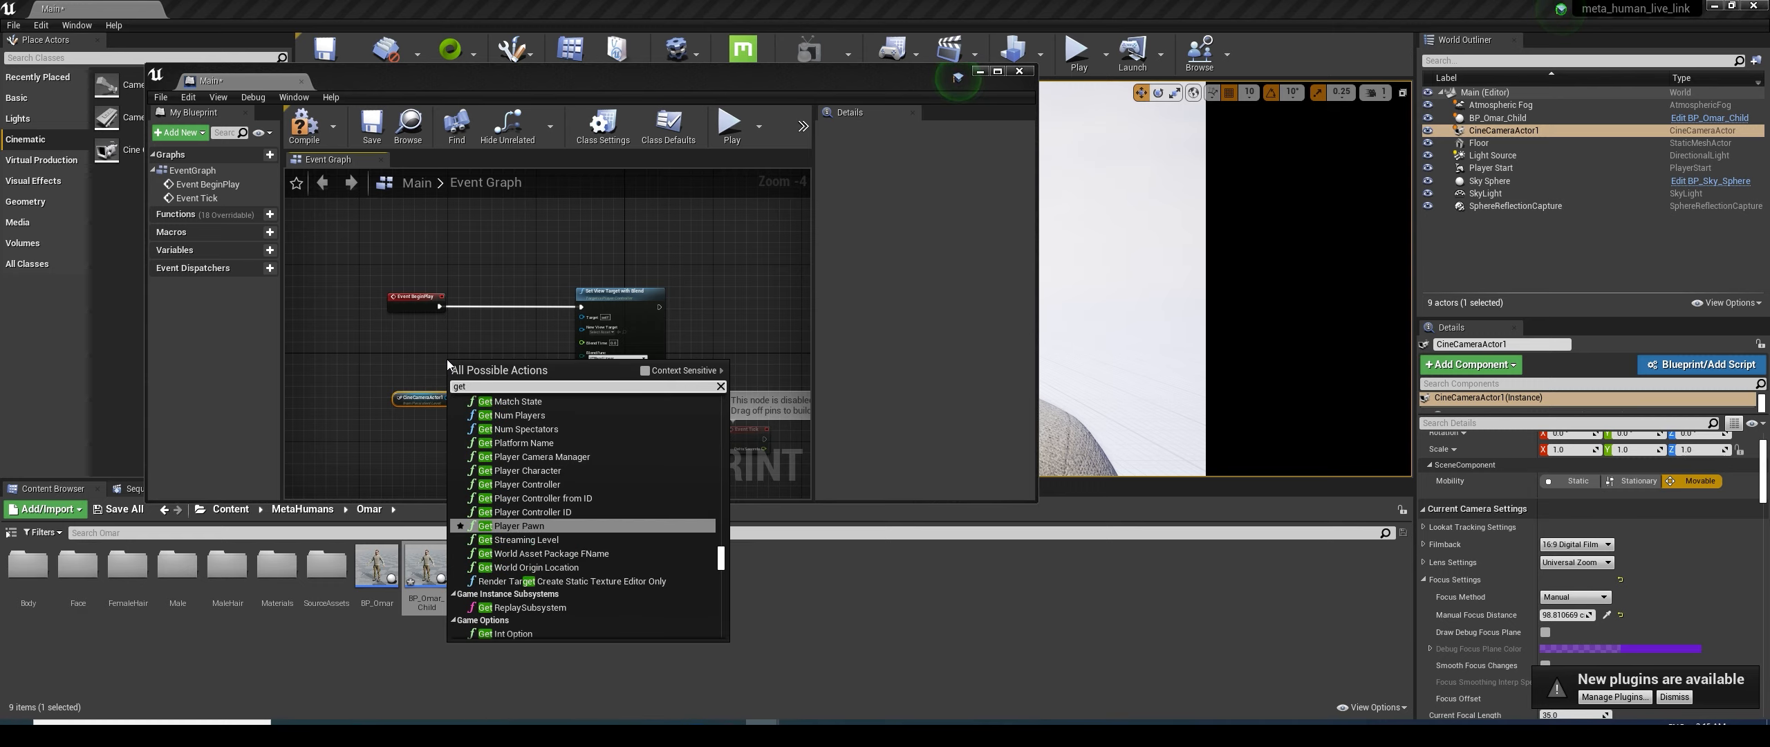
type("p")
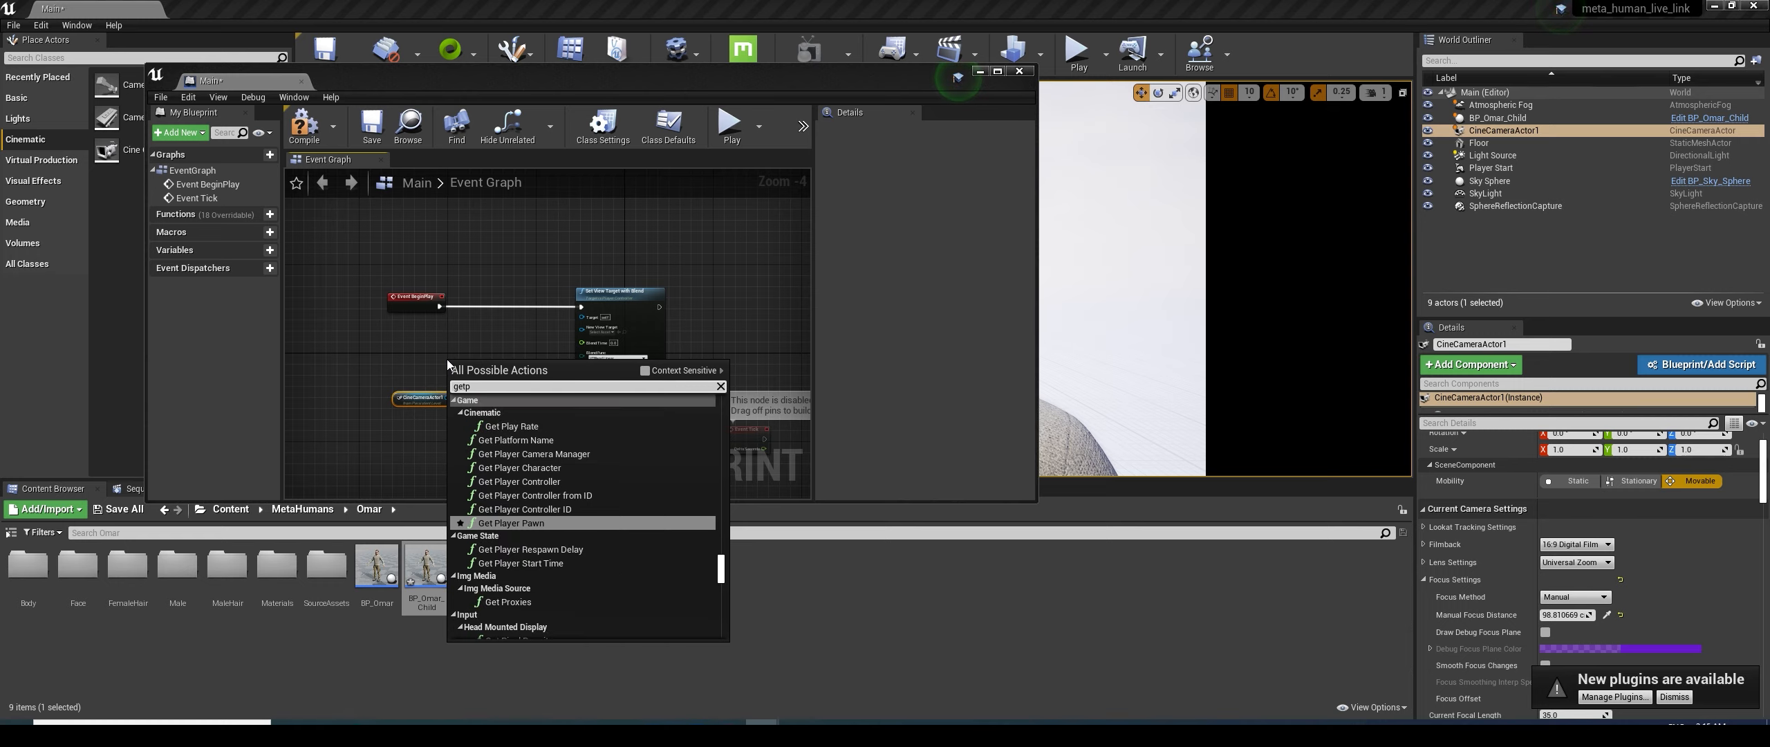
type("layr")
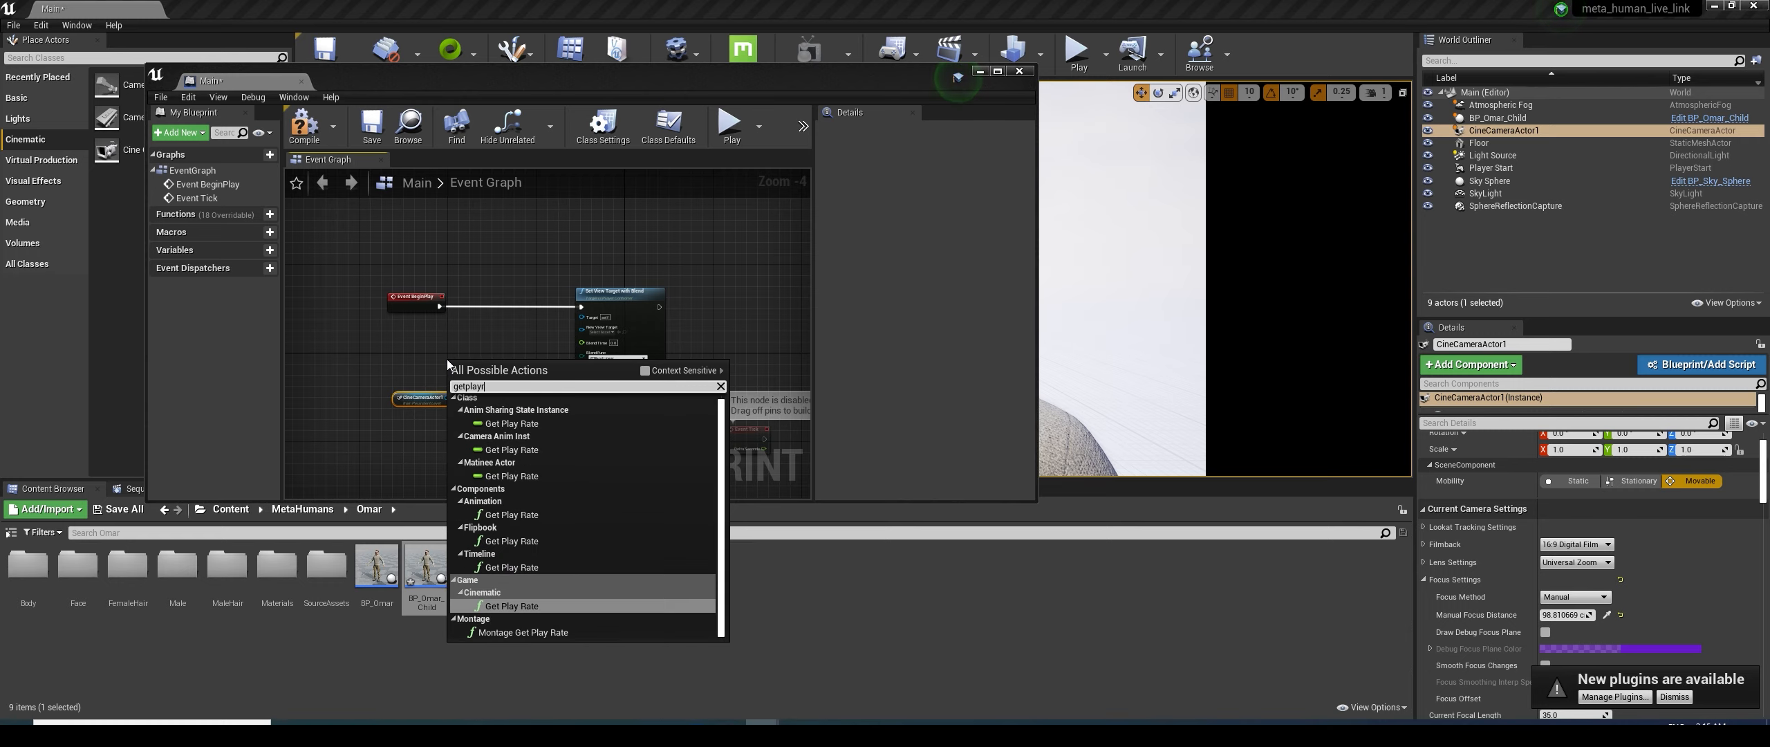
key("BackSpace")
key("BackSpace")
key("BackSpace")
key("BackSpace")
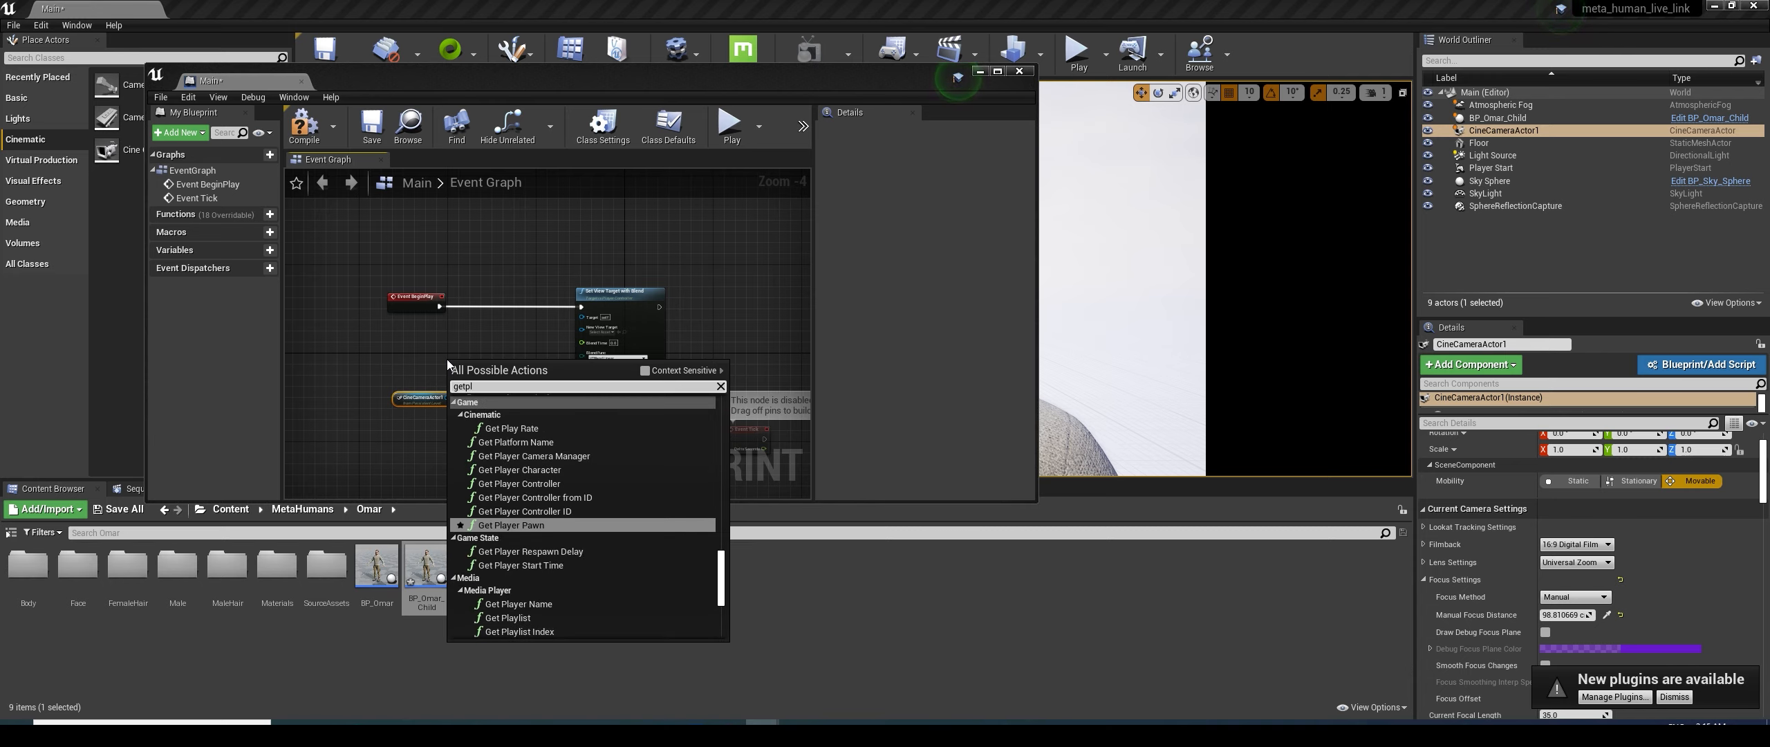
type("layer")
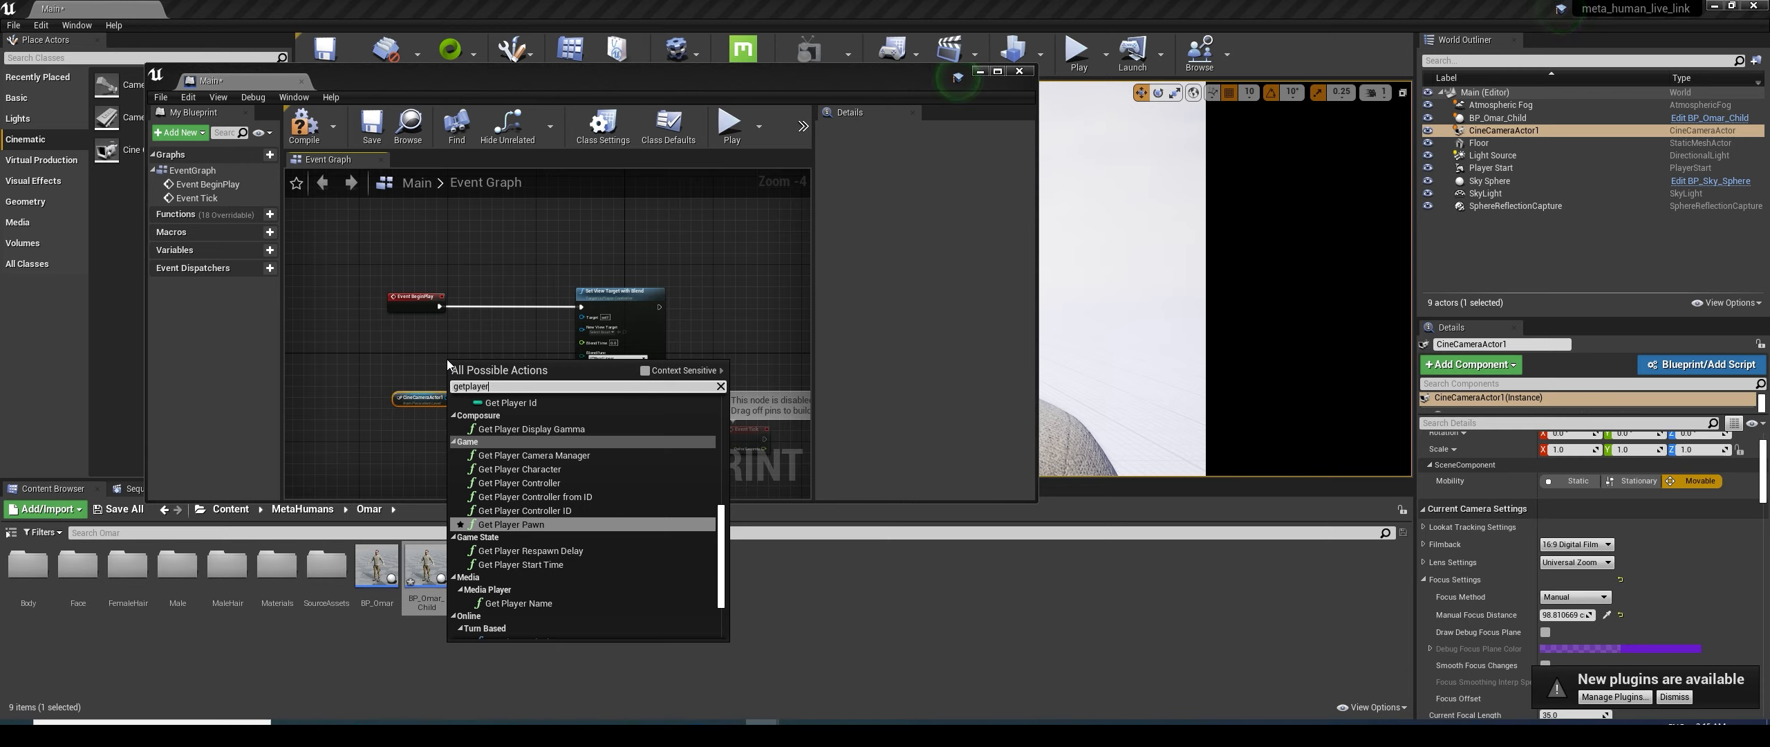
left_click(516, 484)
left_click_drag(452, 346, 583, 318)
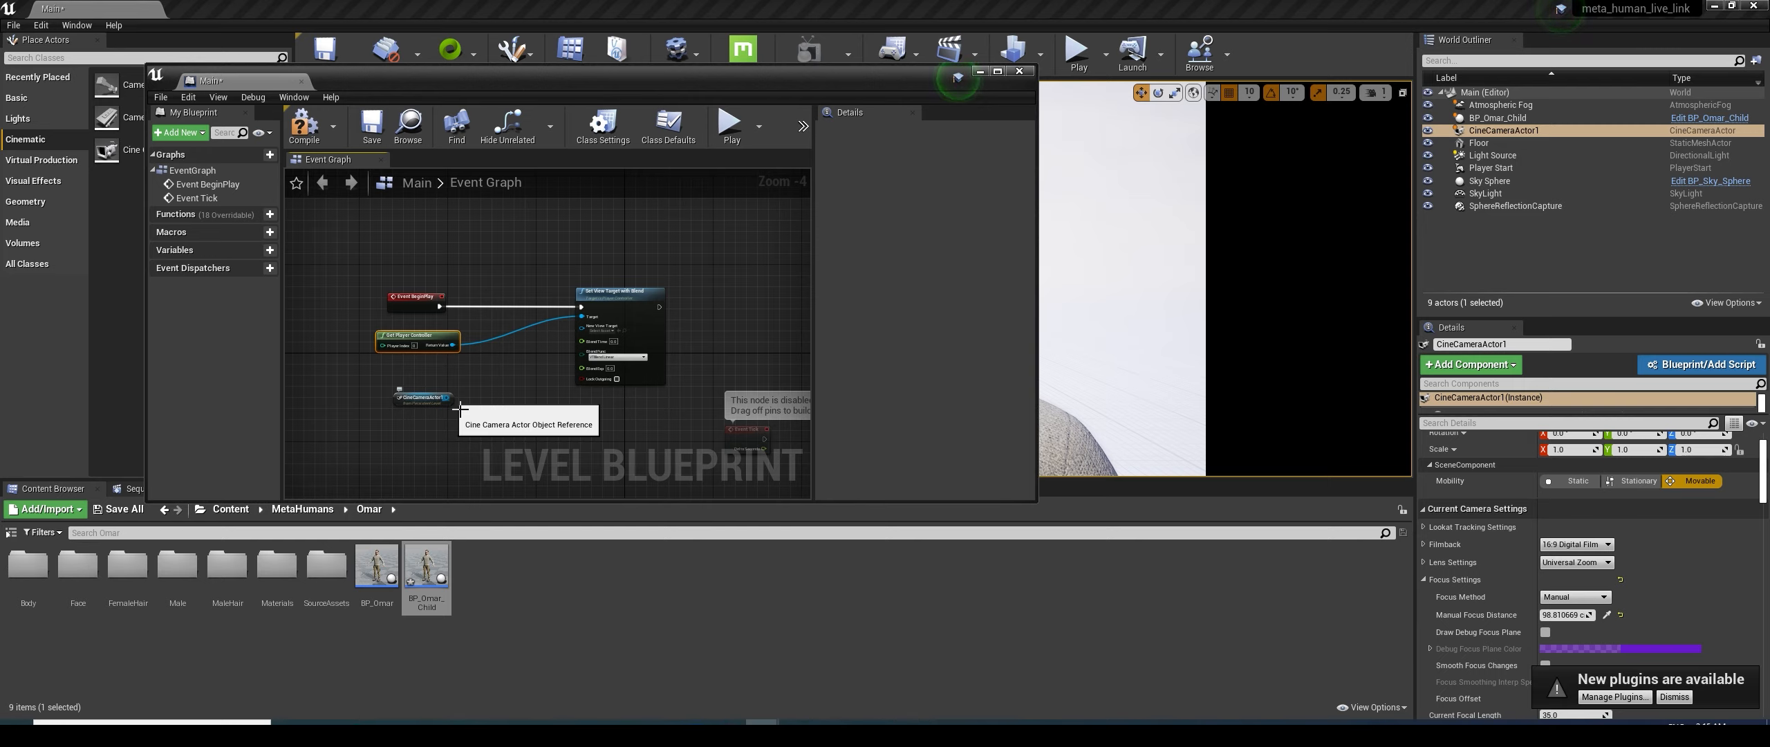
left_click_drag(448, 397, 586, 332)
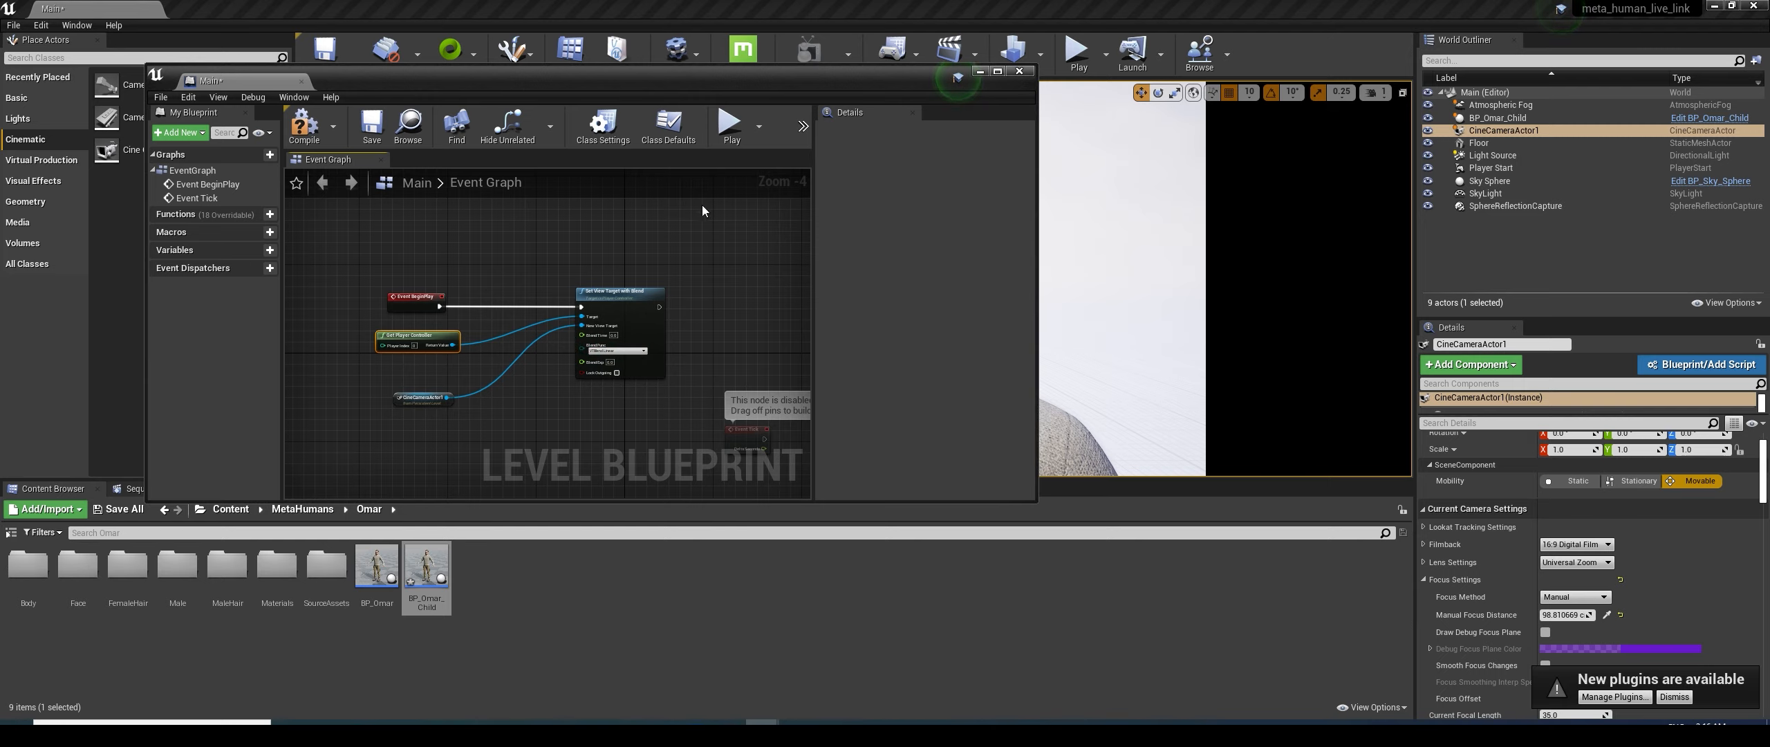
Compile, save and close the Level Blueprint, and briefly play the level to test the cine camera view
left_click(374, 142)
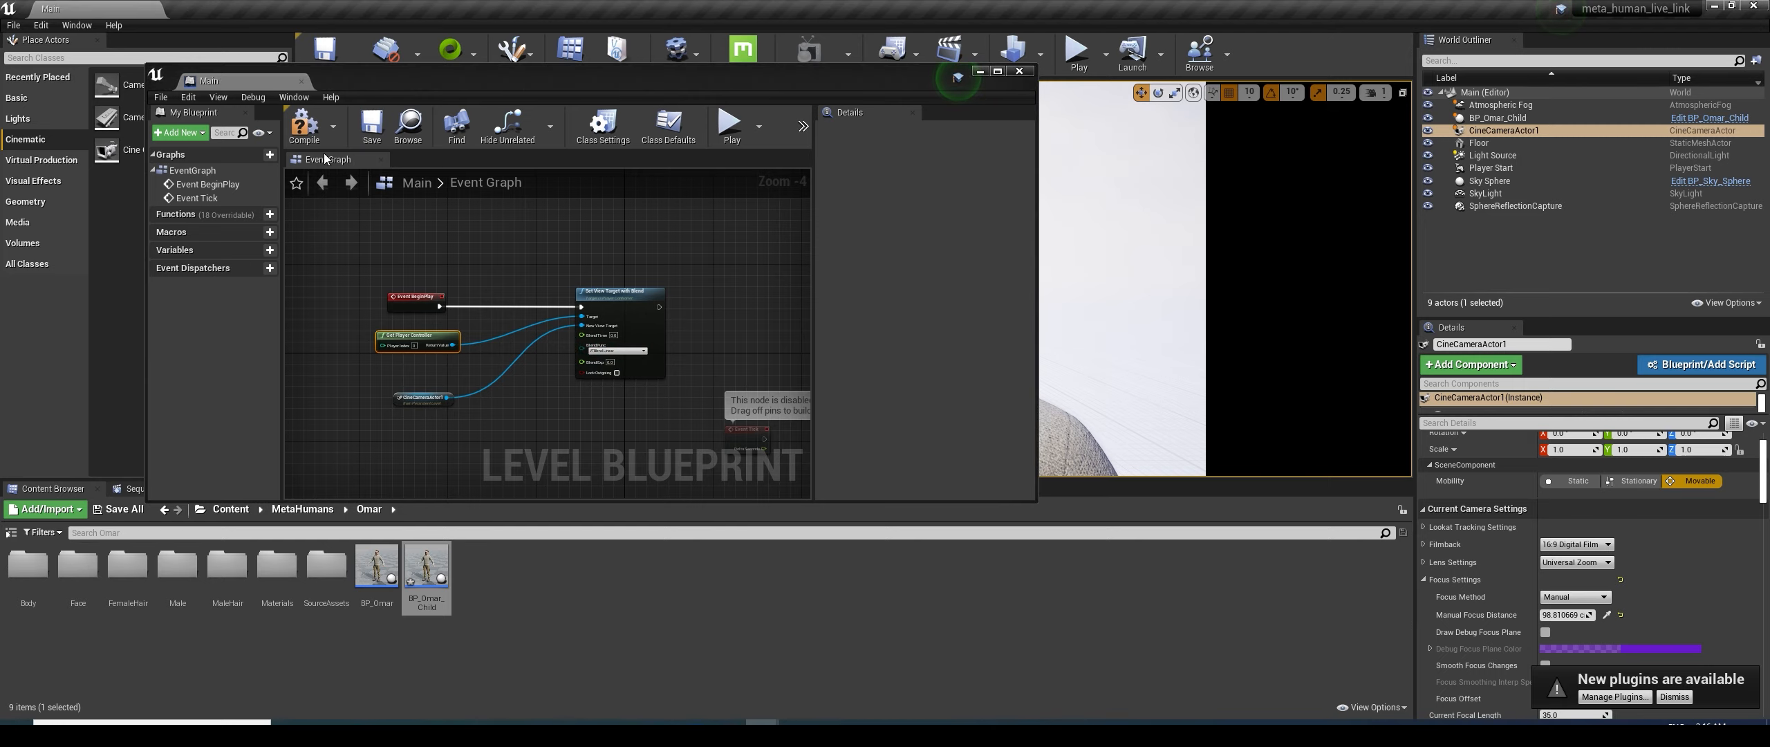
left_click(305, 126)
left_click(372, 125)
left_click(1020, 71)
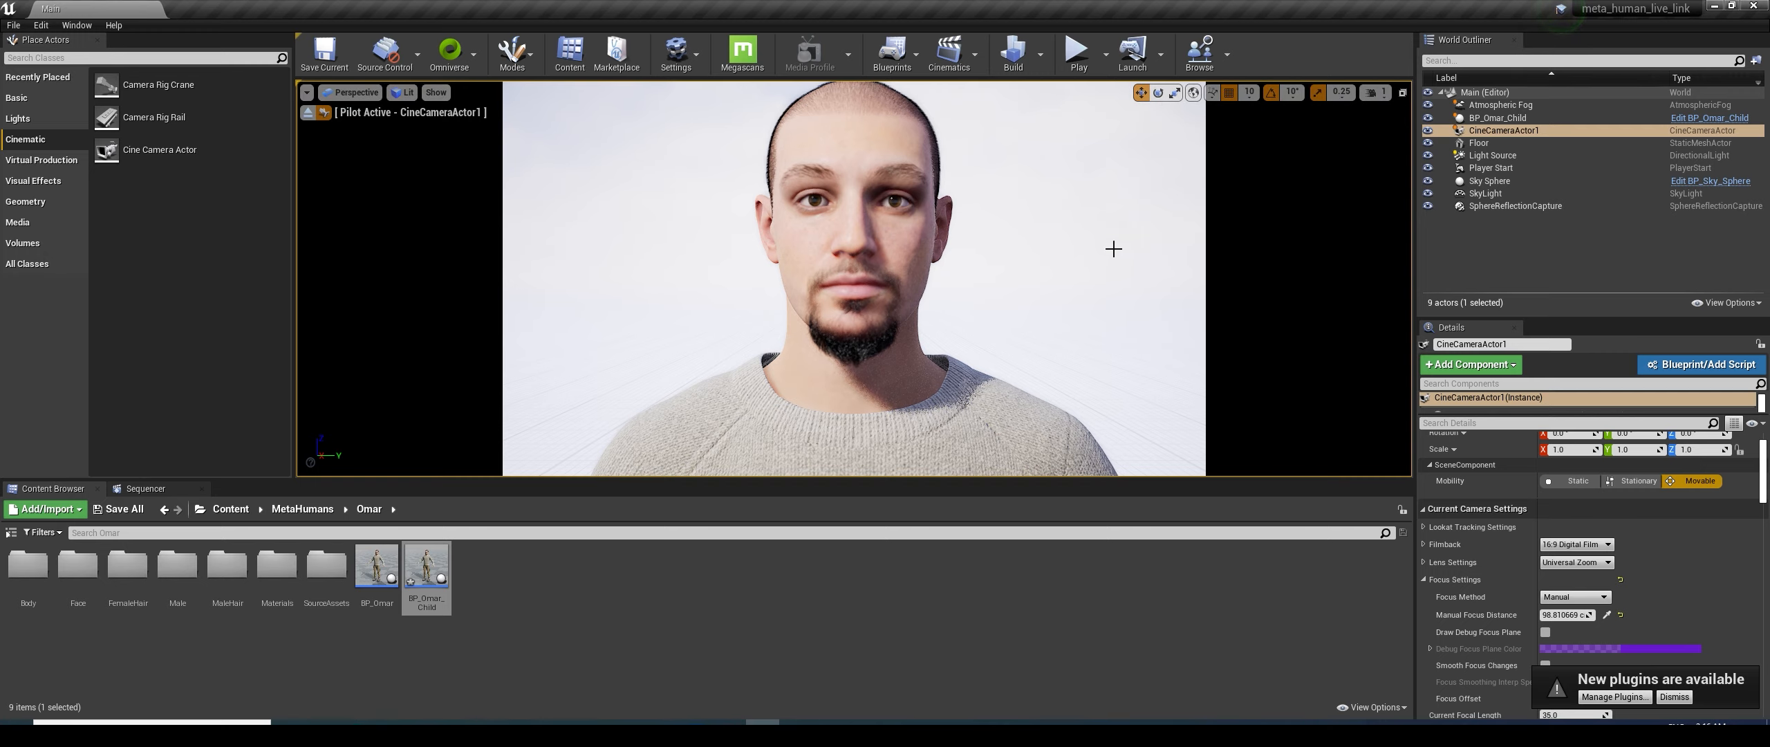
left_click(1077, 61)
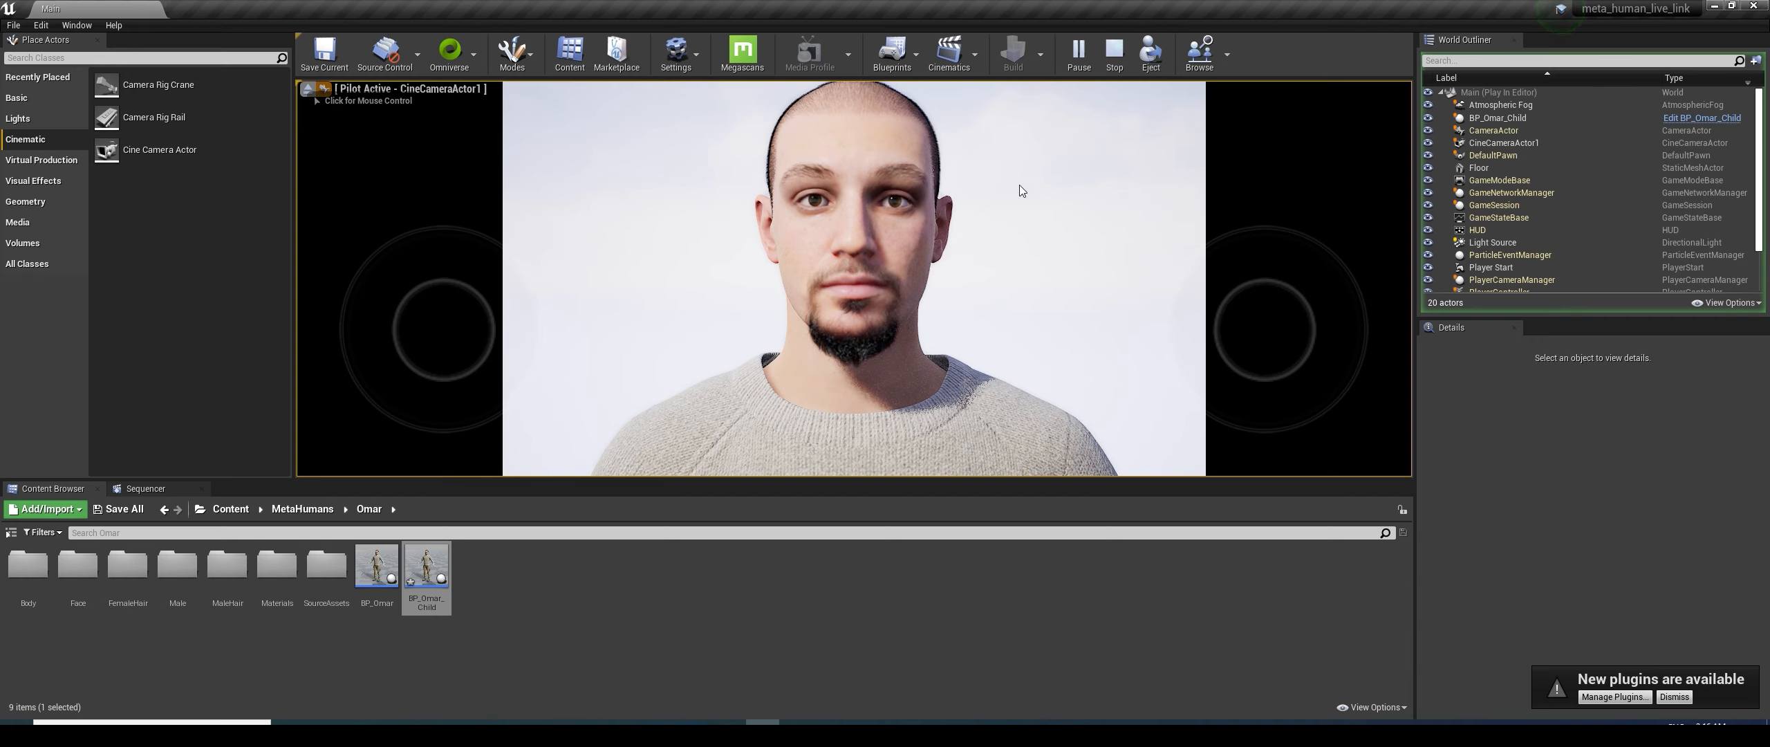
left_click(1115, 54)
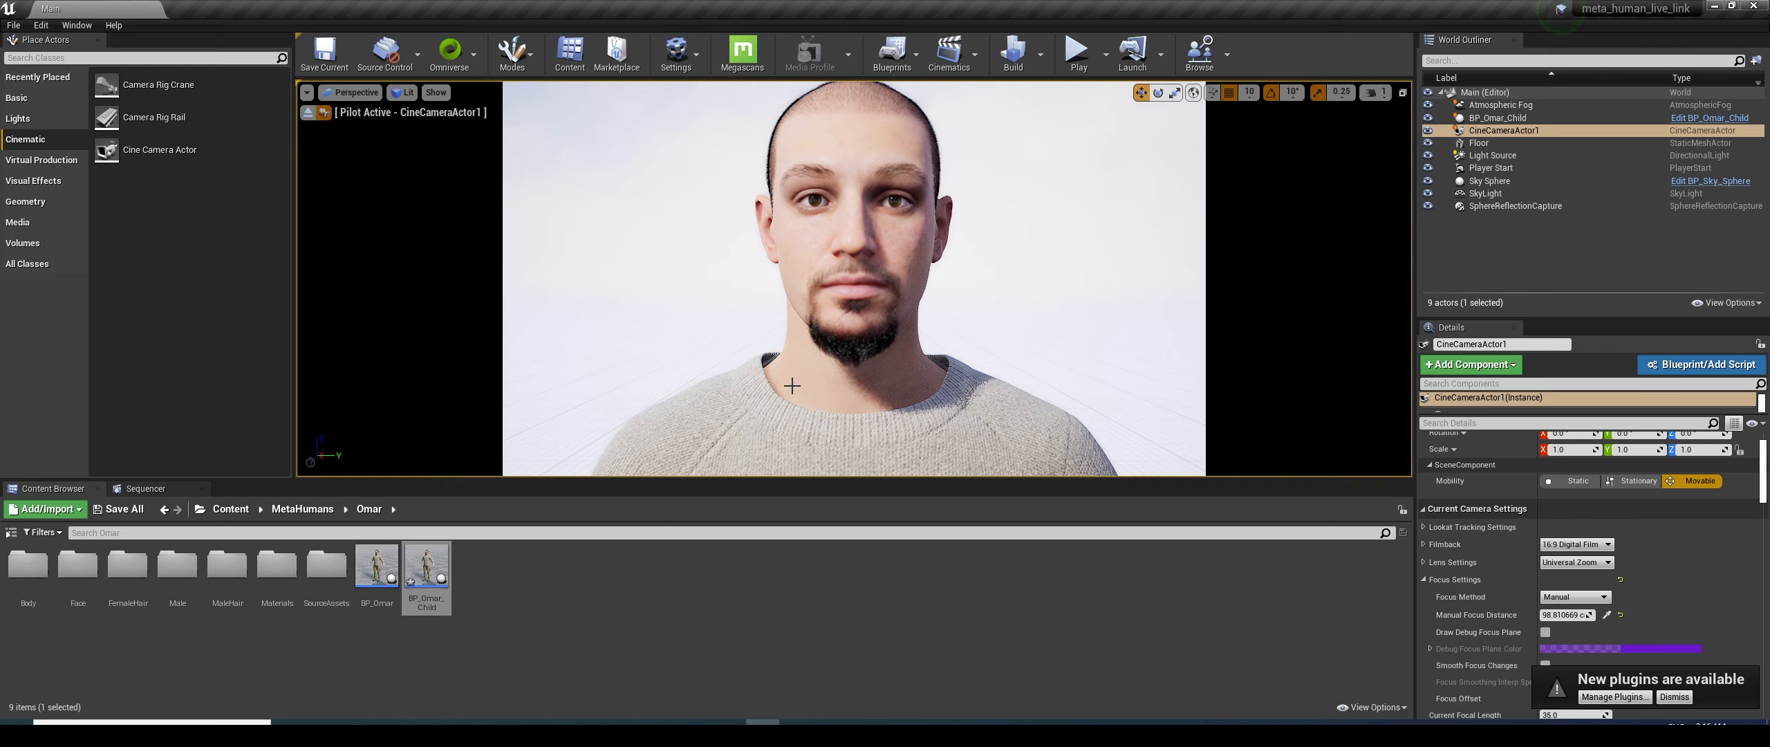
Select the BP_Omar_Child actor in the level and open its blueprint for editing in a maximized window
left_click(439, 585)
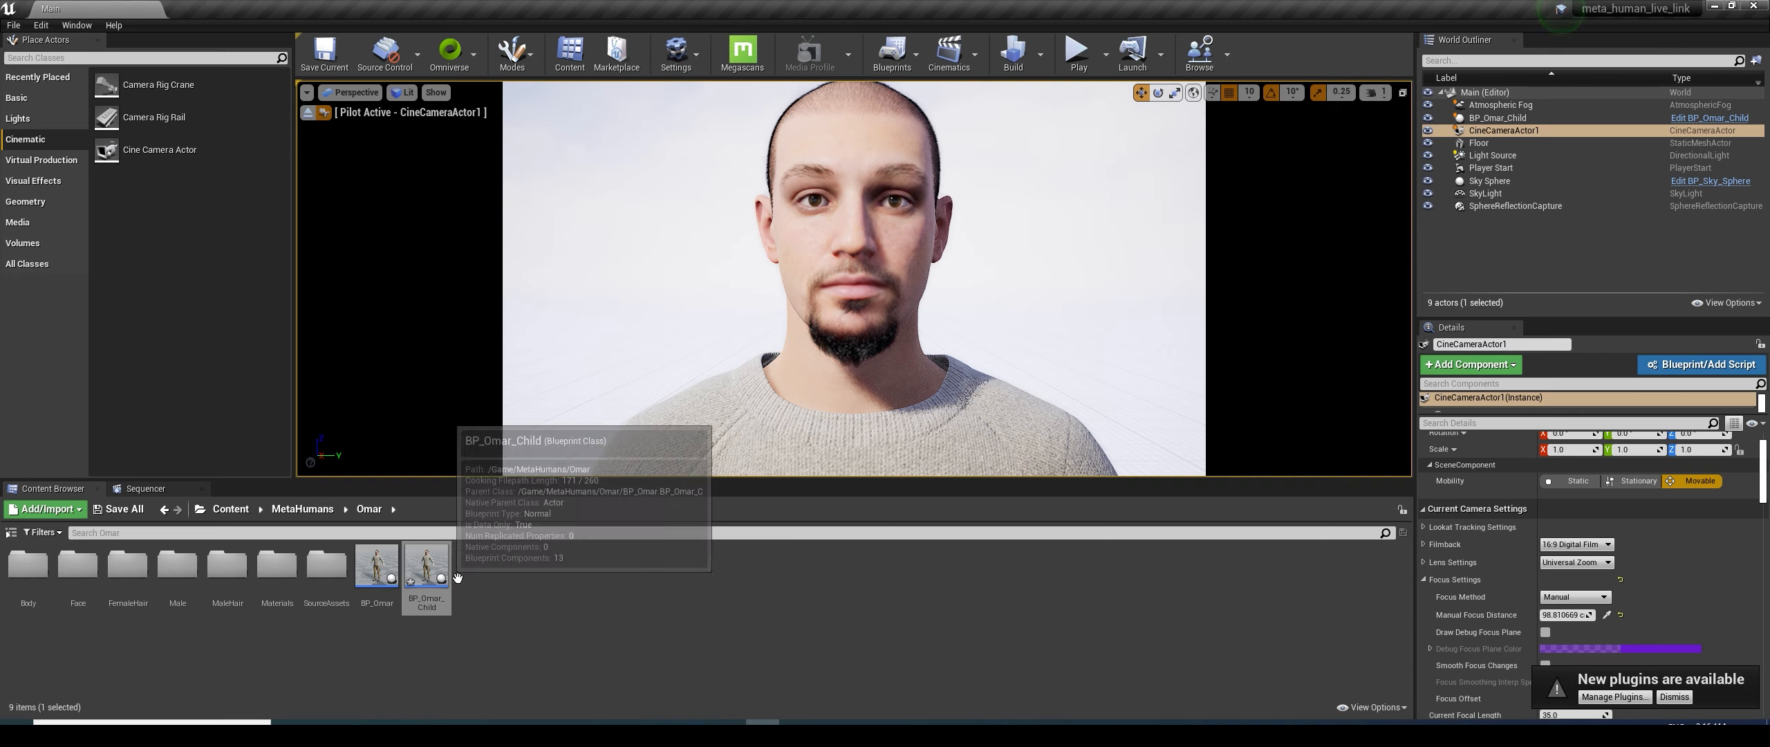
right_click(436, 587)
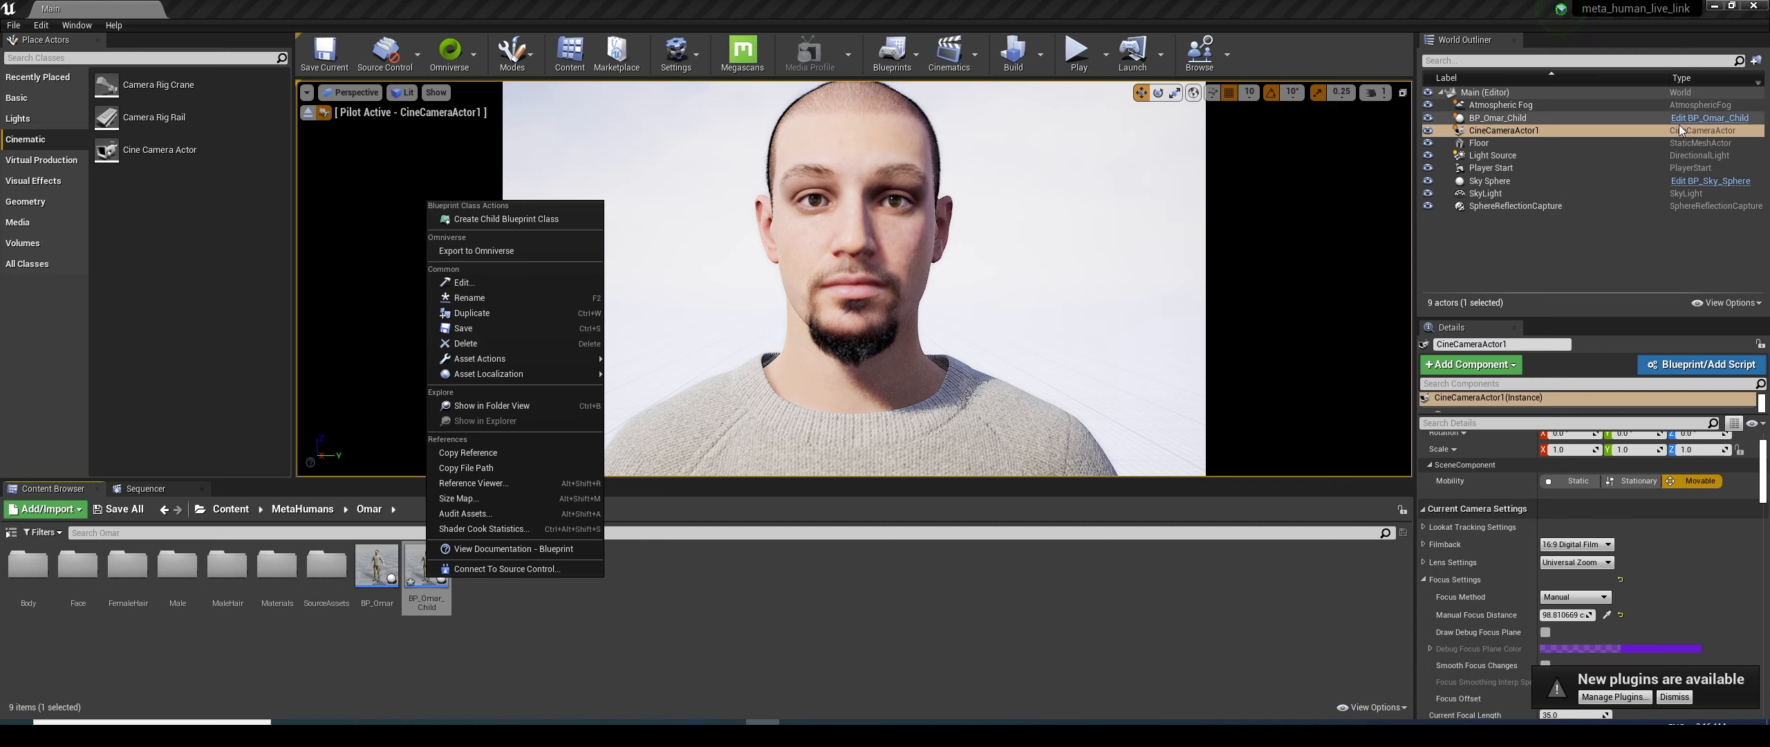
left_click(1505, 119)
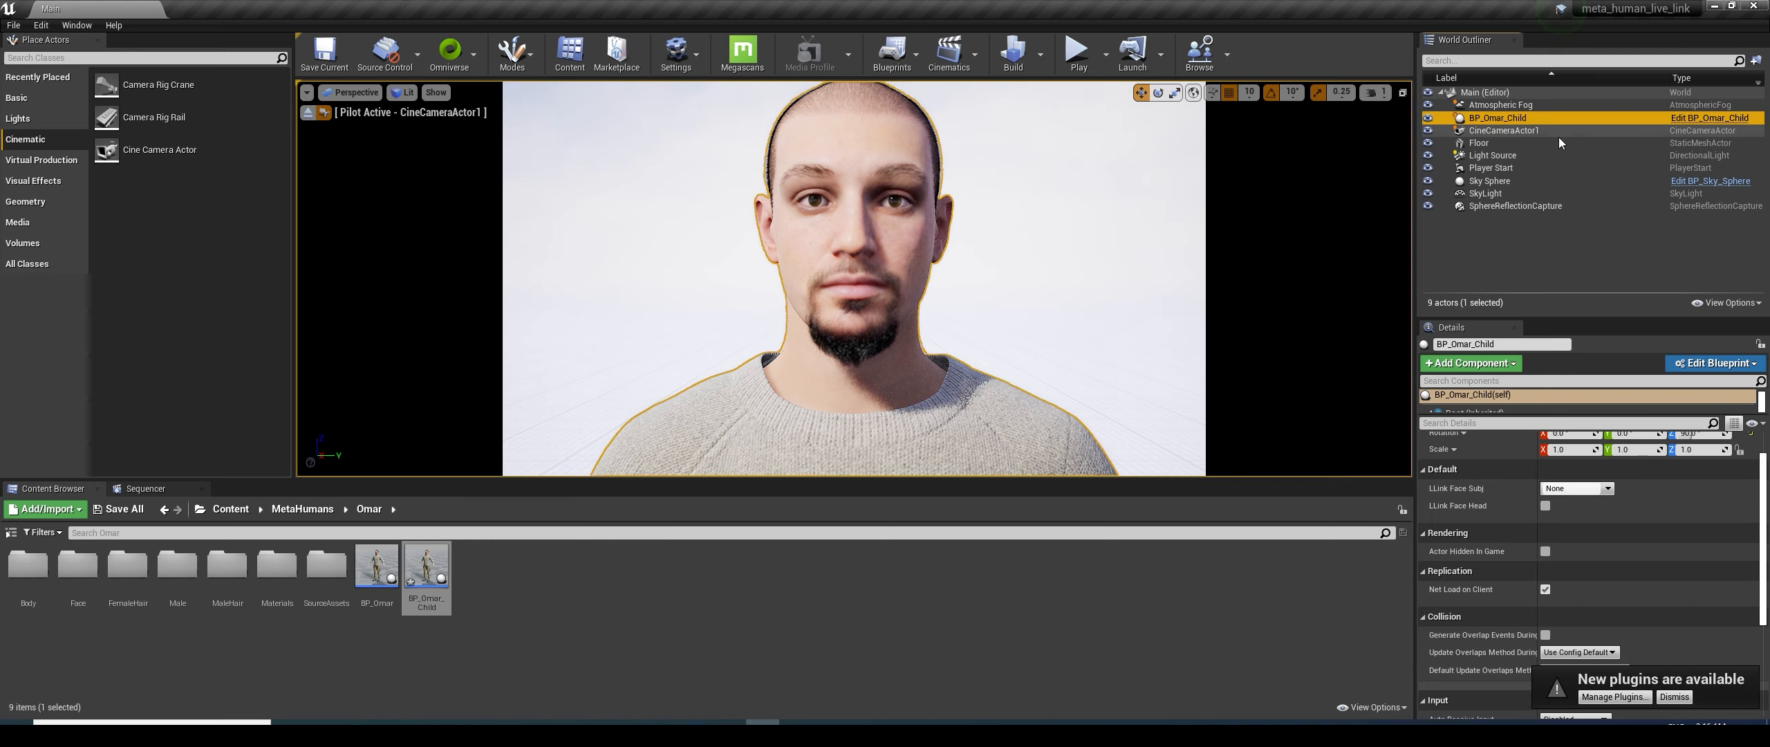
left_click(1712, 118)
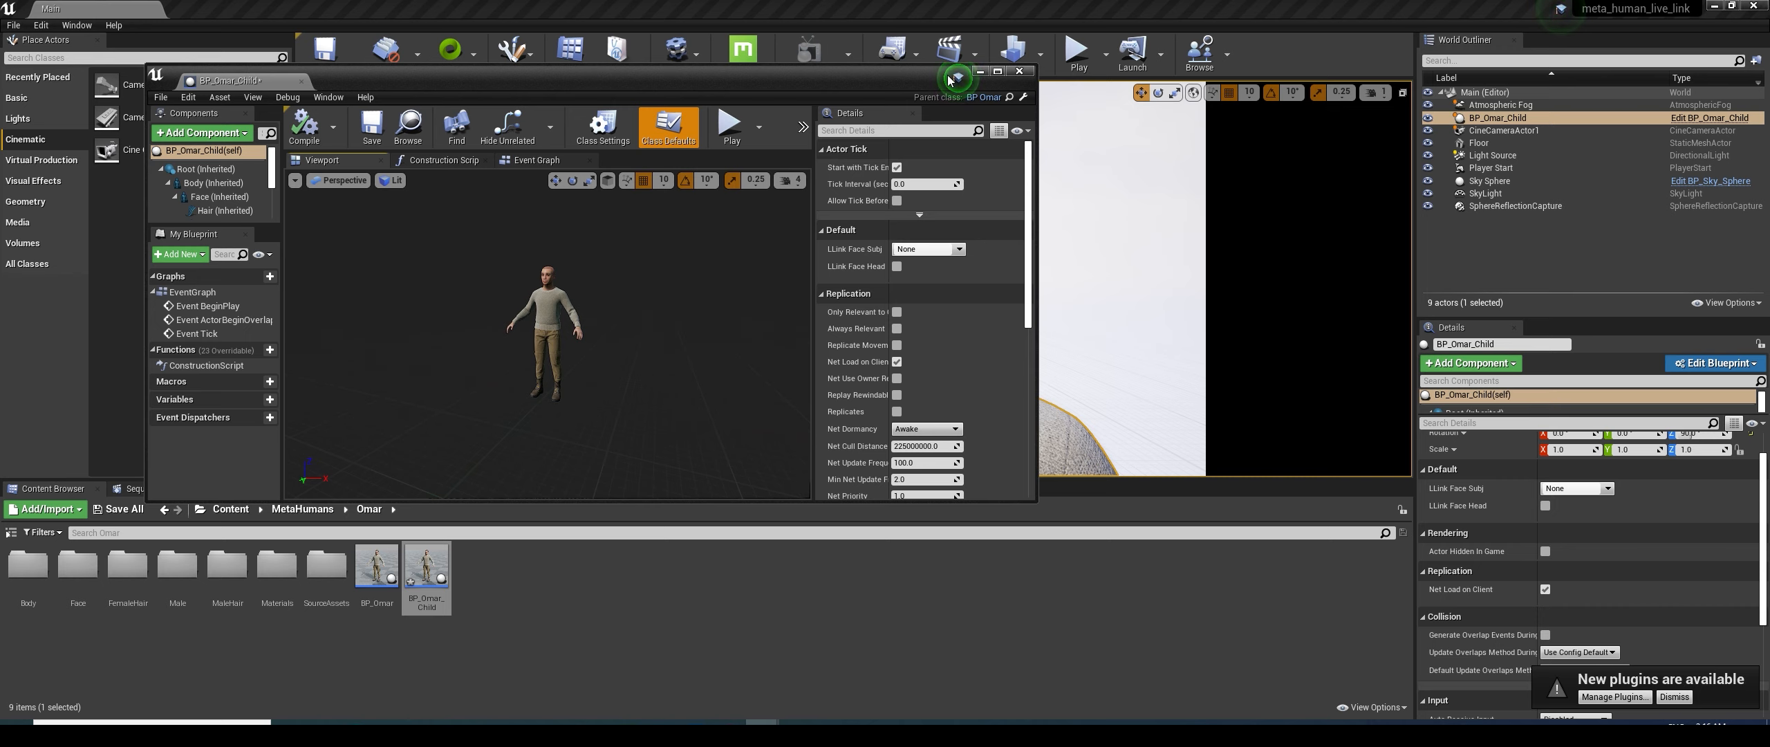
left_click(998, 71)
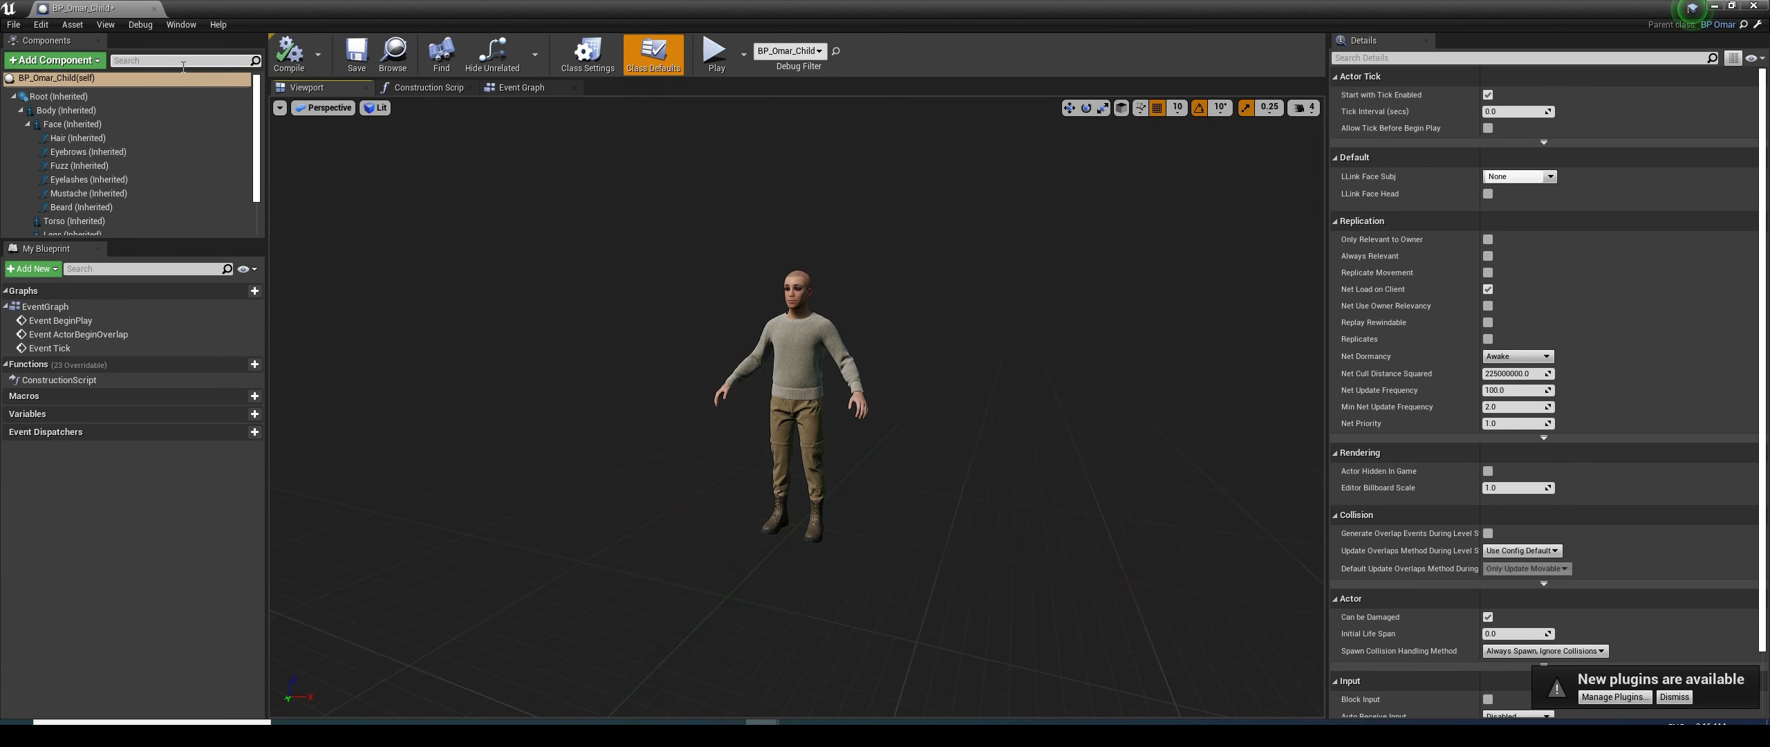
Add a Faceware Live component to the BP_Omar_Child blueprint and look through its detail settings
left_click(55, 60)
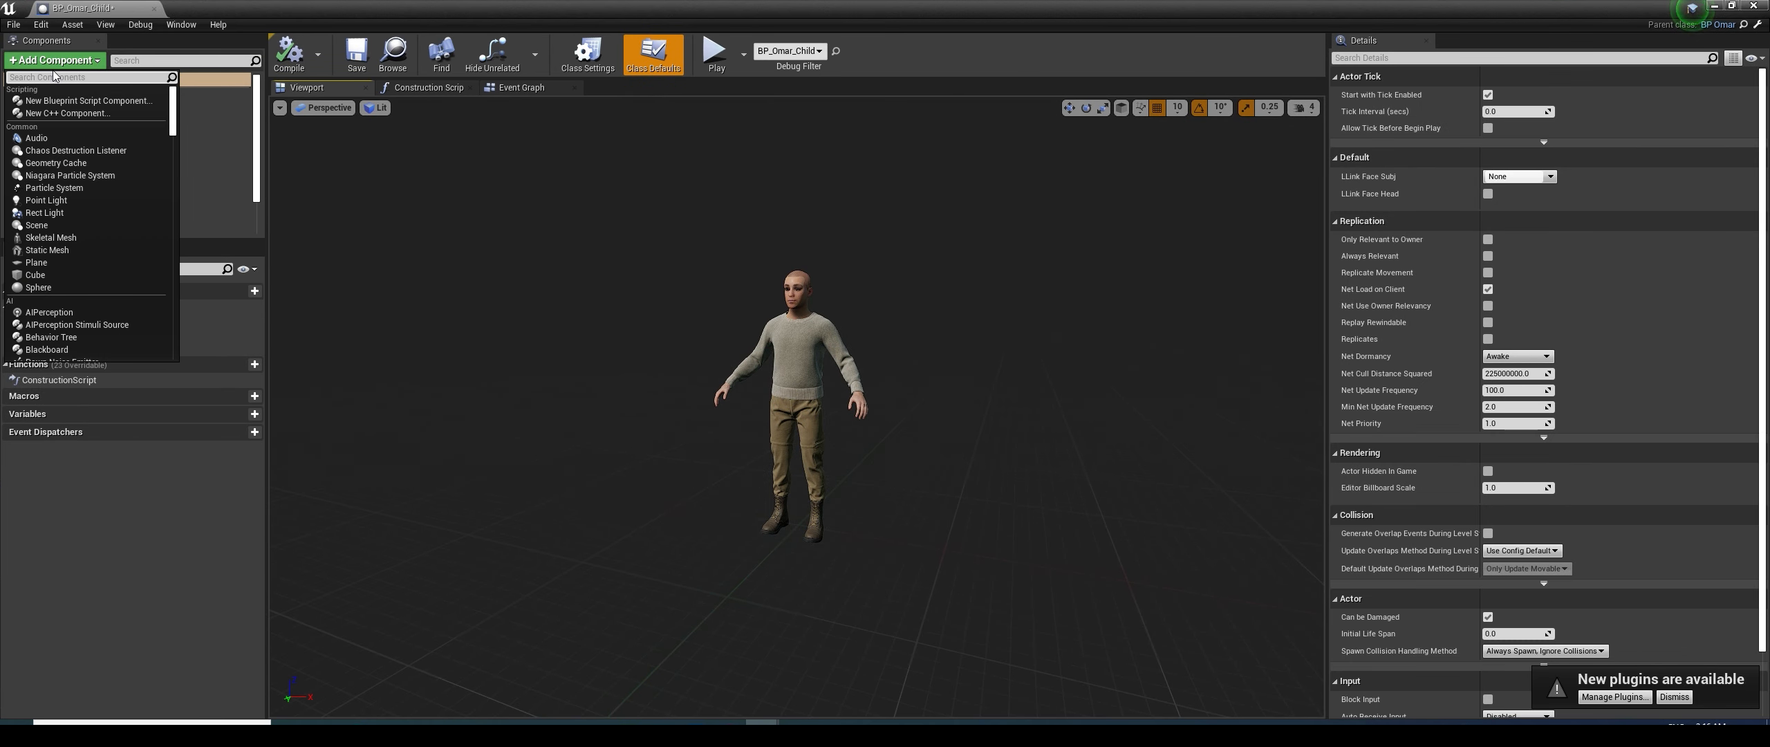
type("fac")
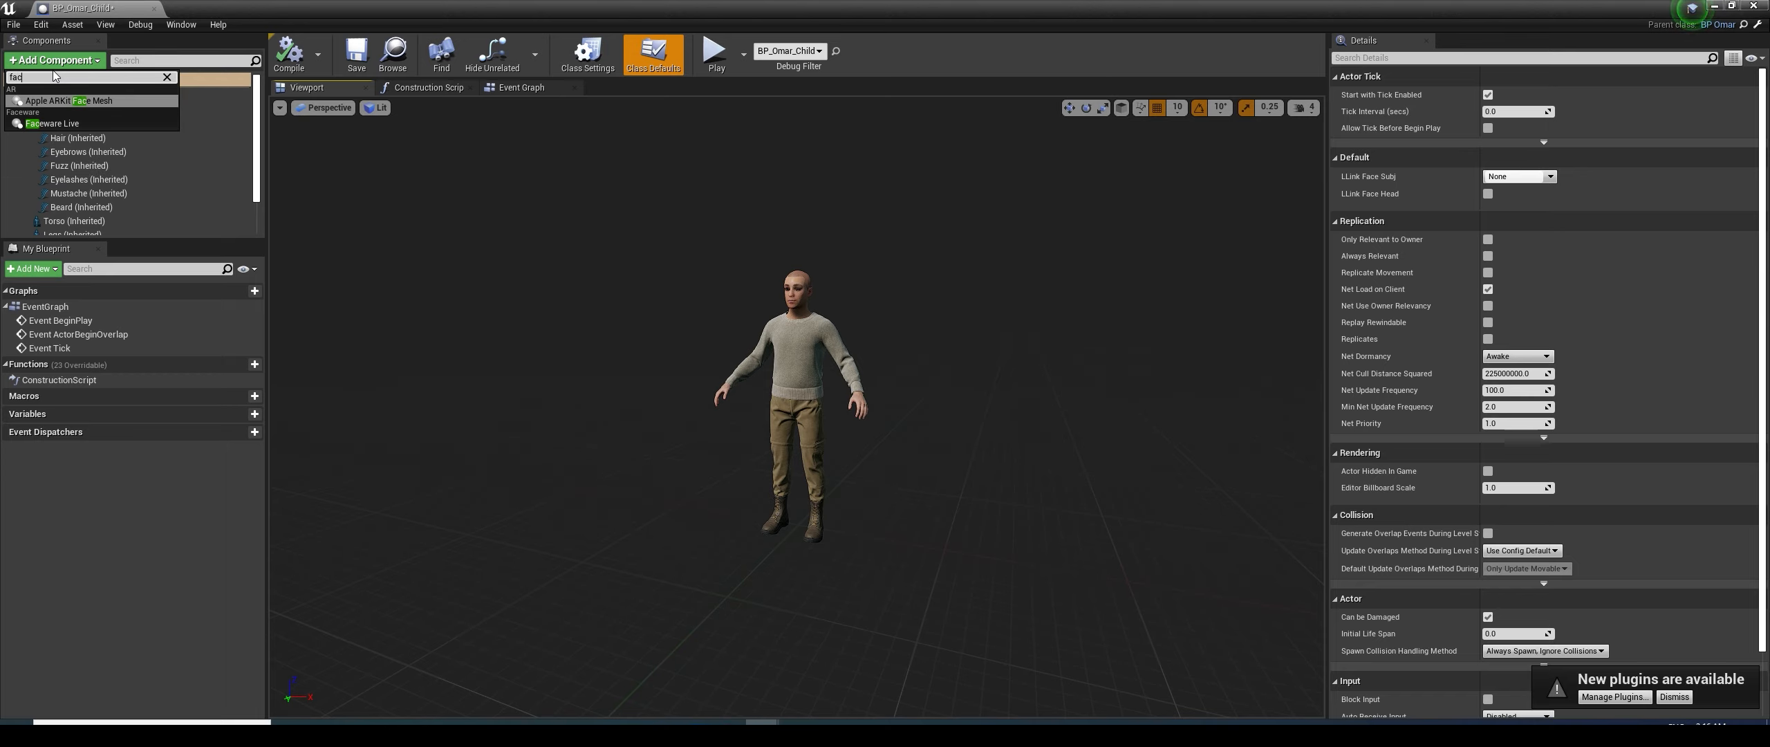
left_click(49, 123)
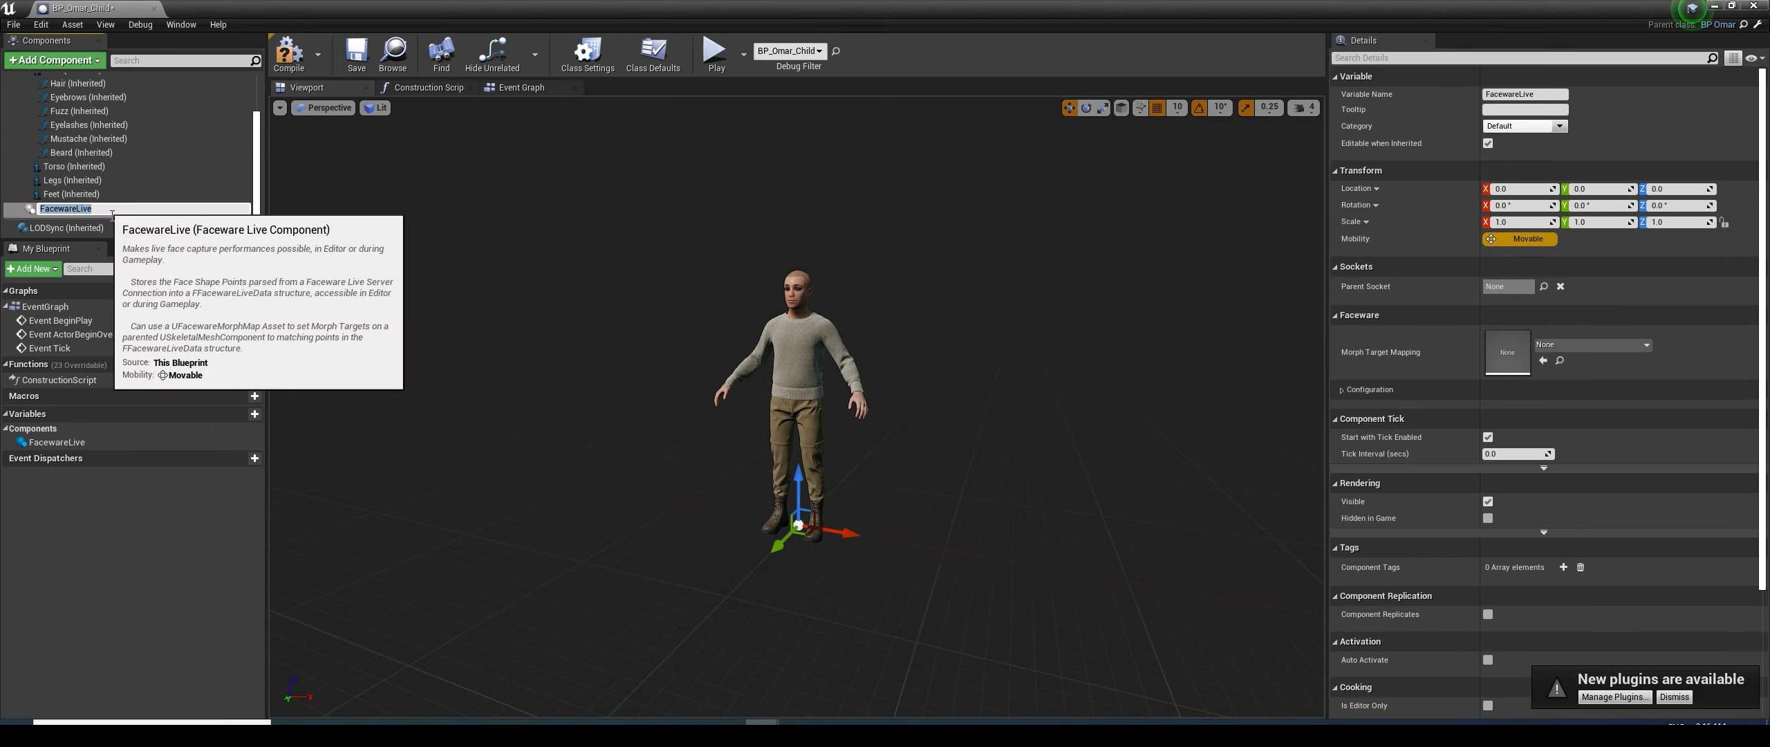
left_click(69, 195)
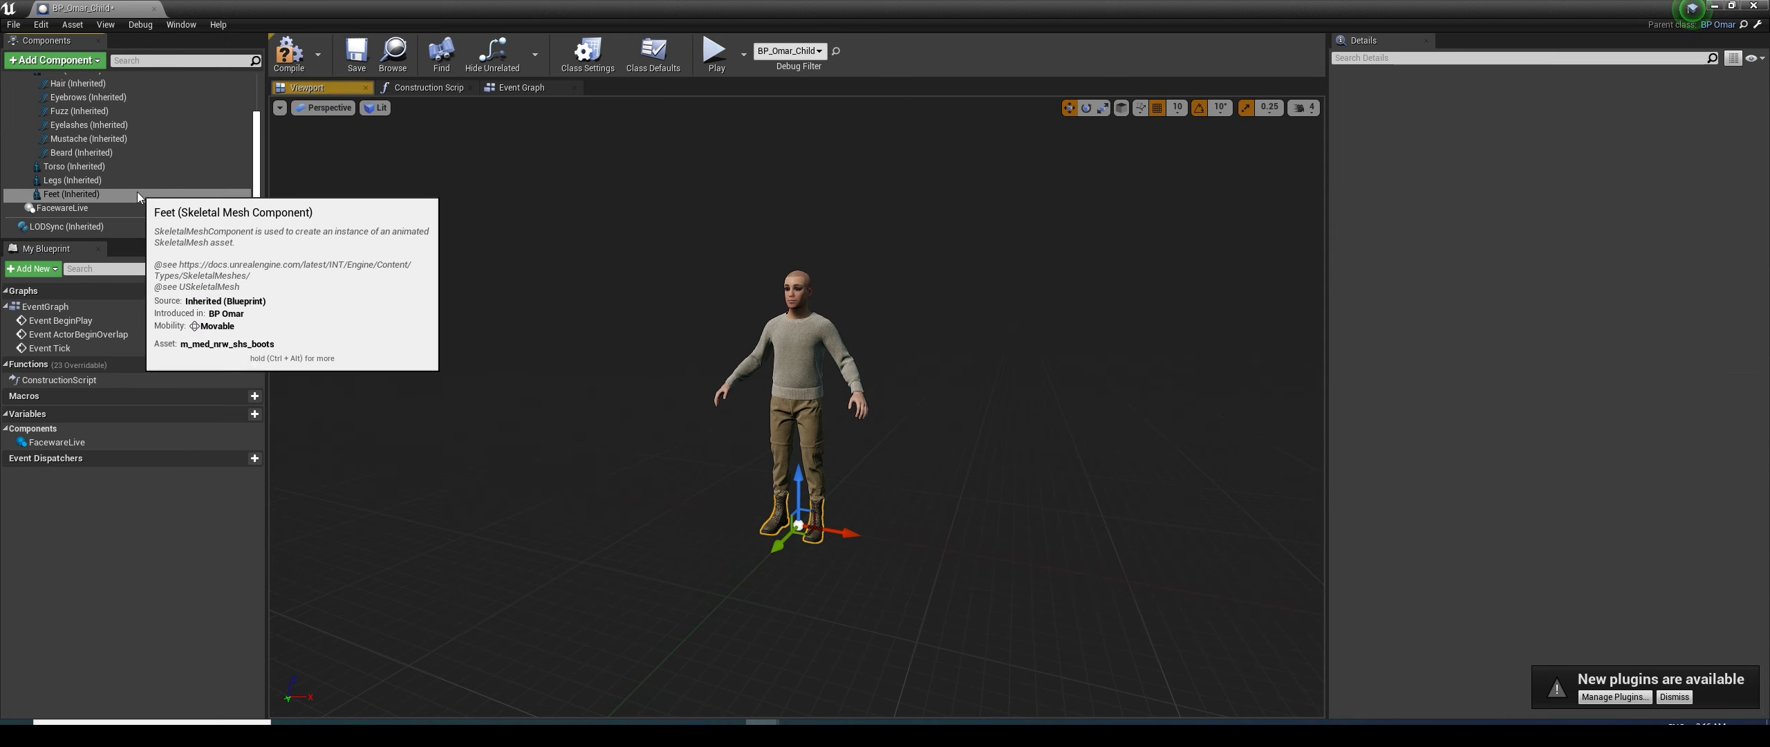
left_click(79, 207)
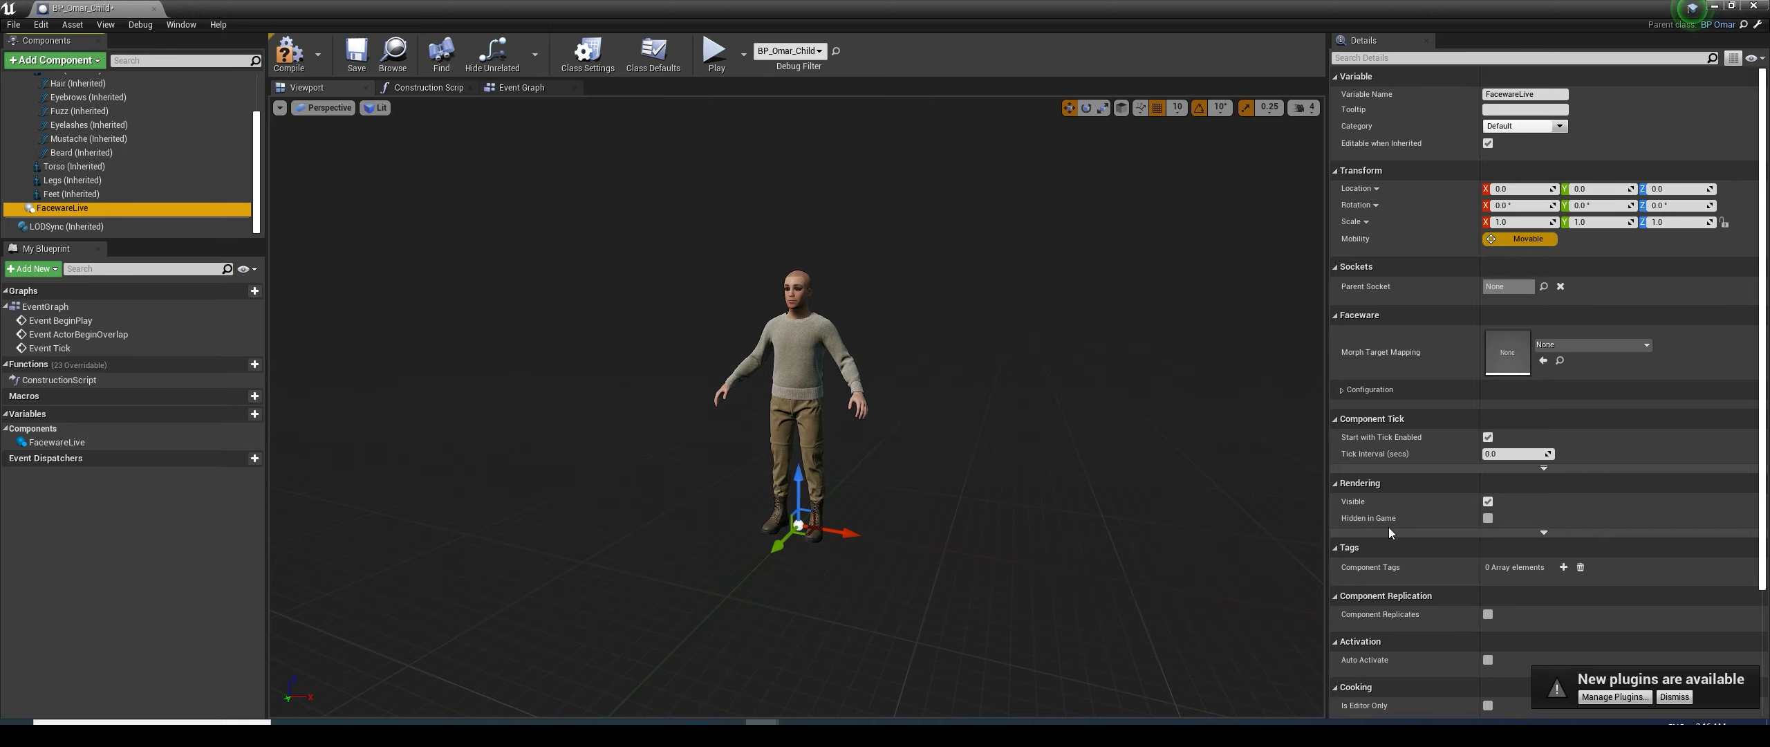
scroll(1389, 527, "down", 4)
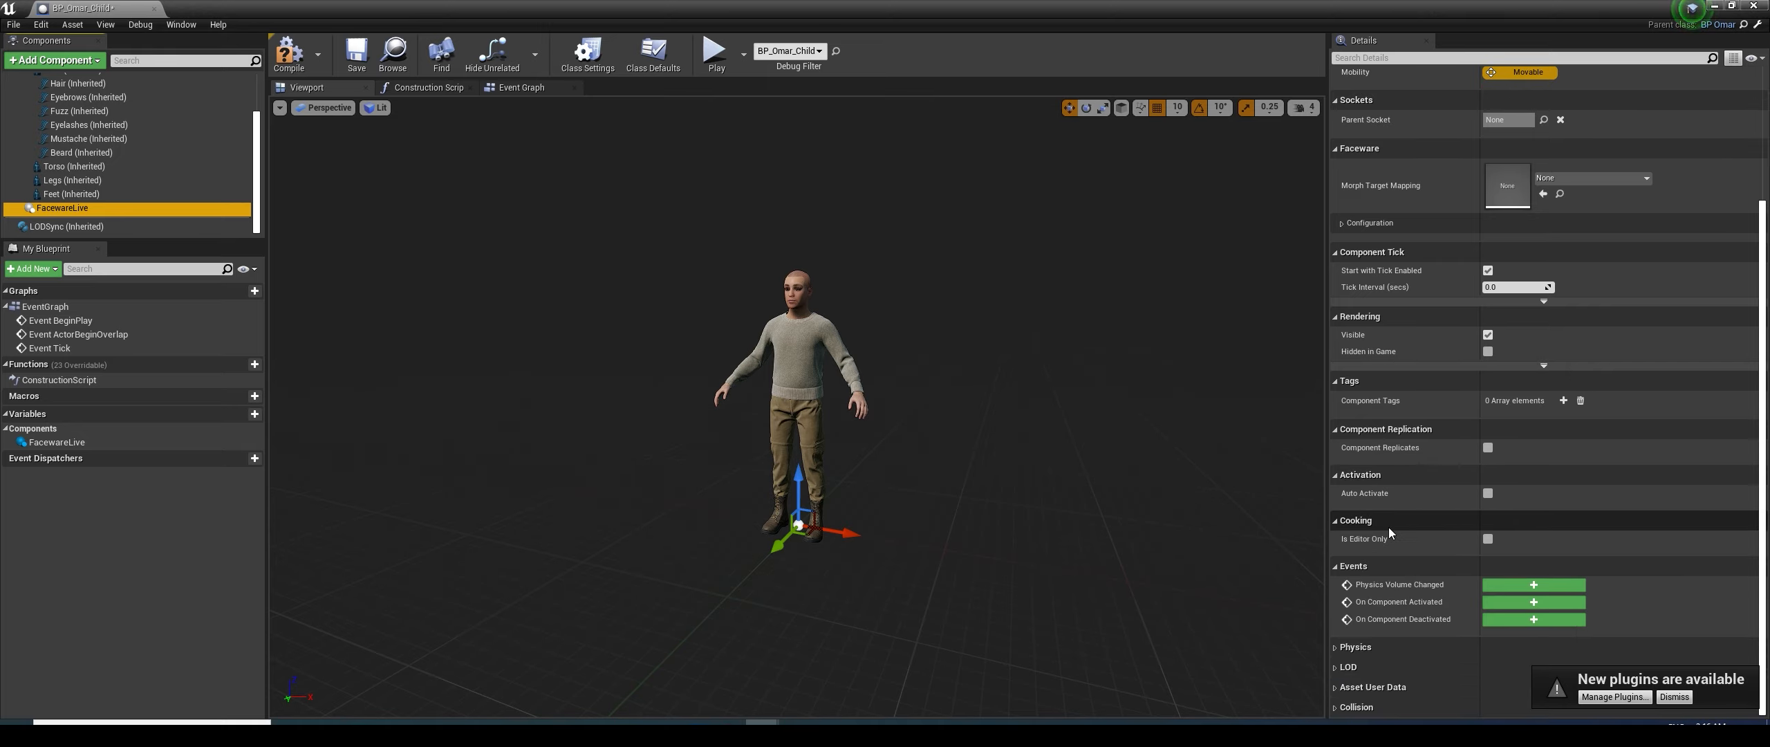
scroll(1396, 559, "up", 4)
scroll(72, 128, "up", 2)
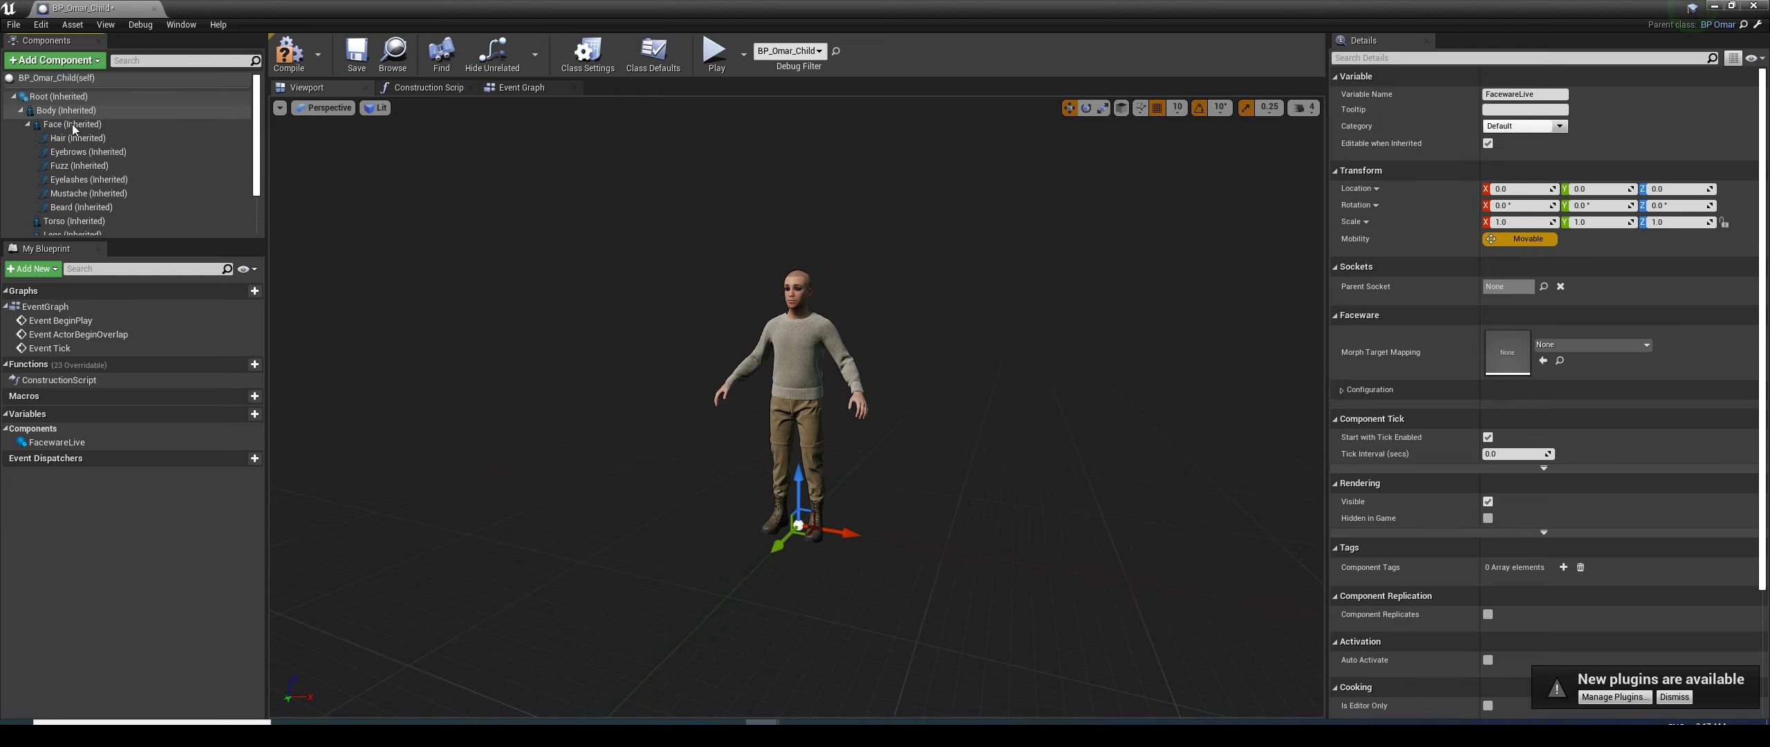
Set the Face component's Anim Class to ABP_FW_Metahuman_Face
left_click(74, 125)
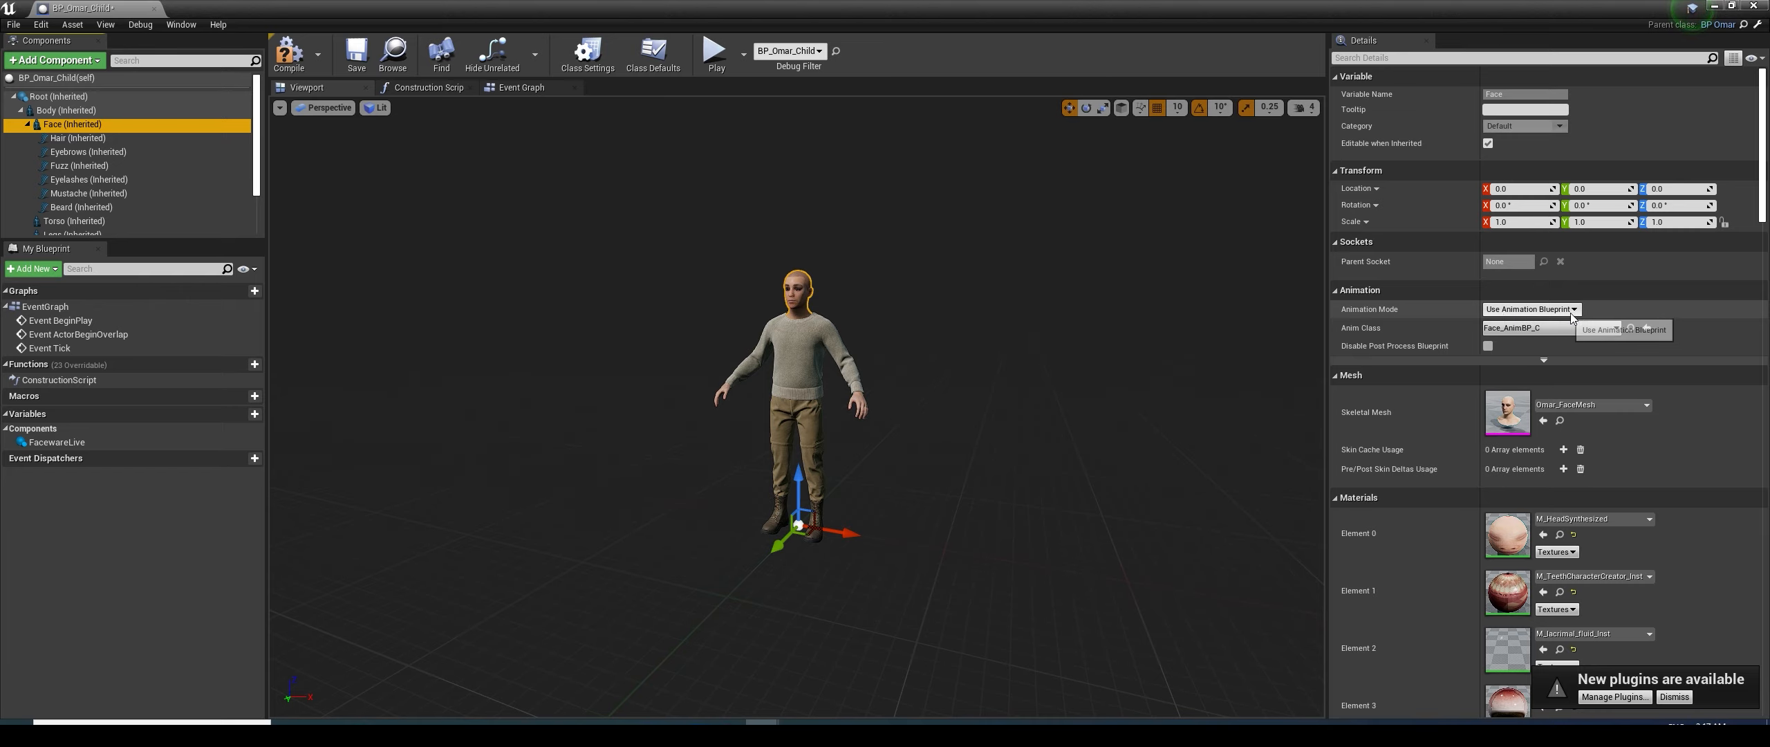
left_click(1541, 329)
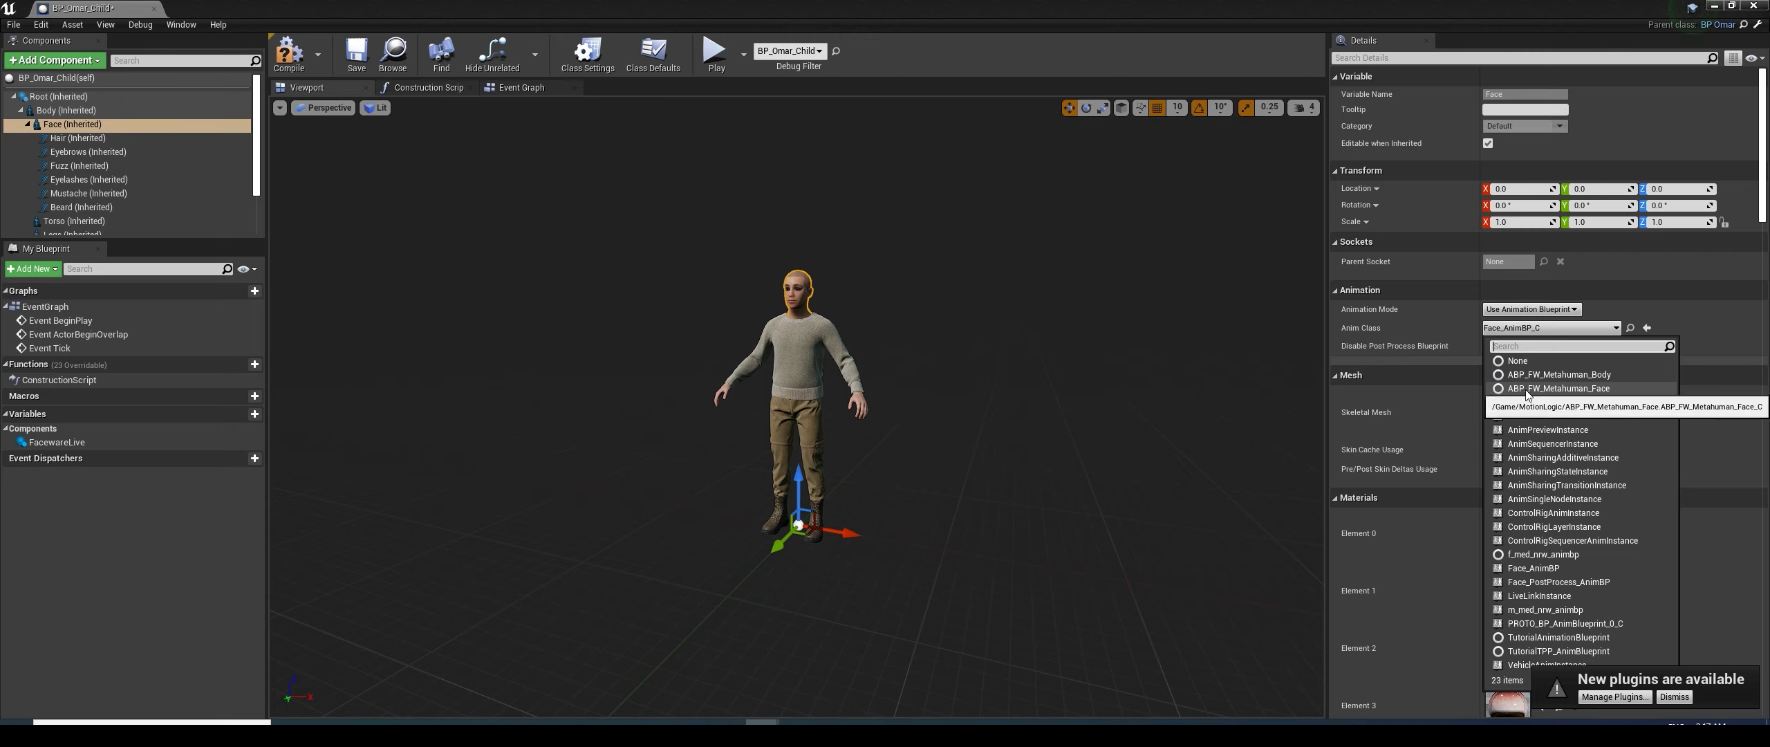
left_click(1582, 392)
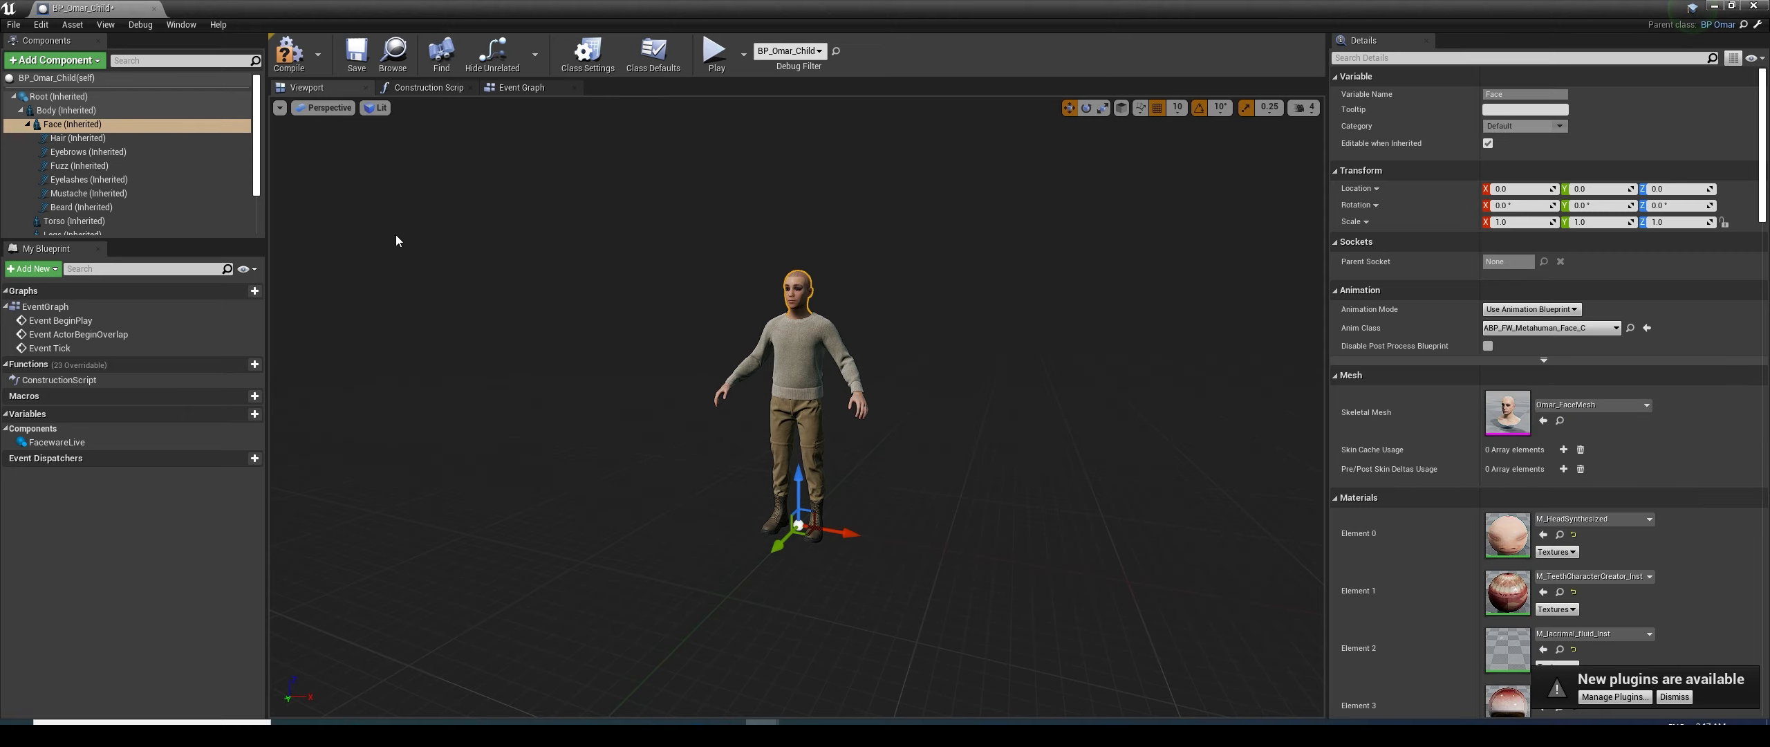
Switch the Body component's Animation Mode to Use Animation Blueprint and set its Anim Class to ABP_FW_Metahuman_Body
left_click(83, 111)
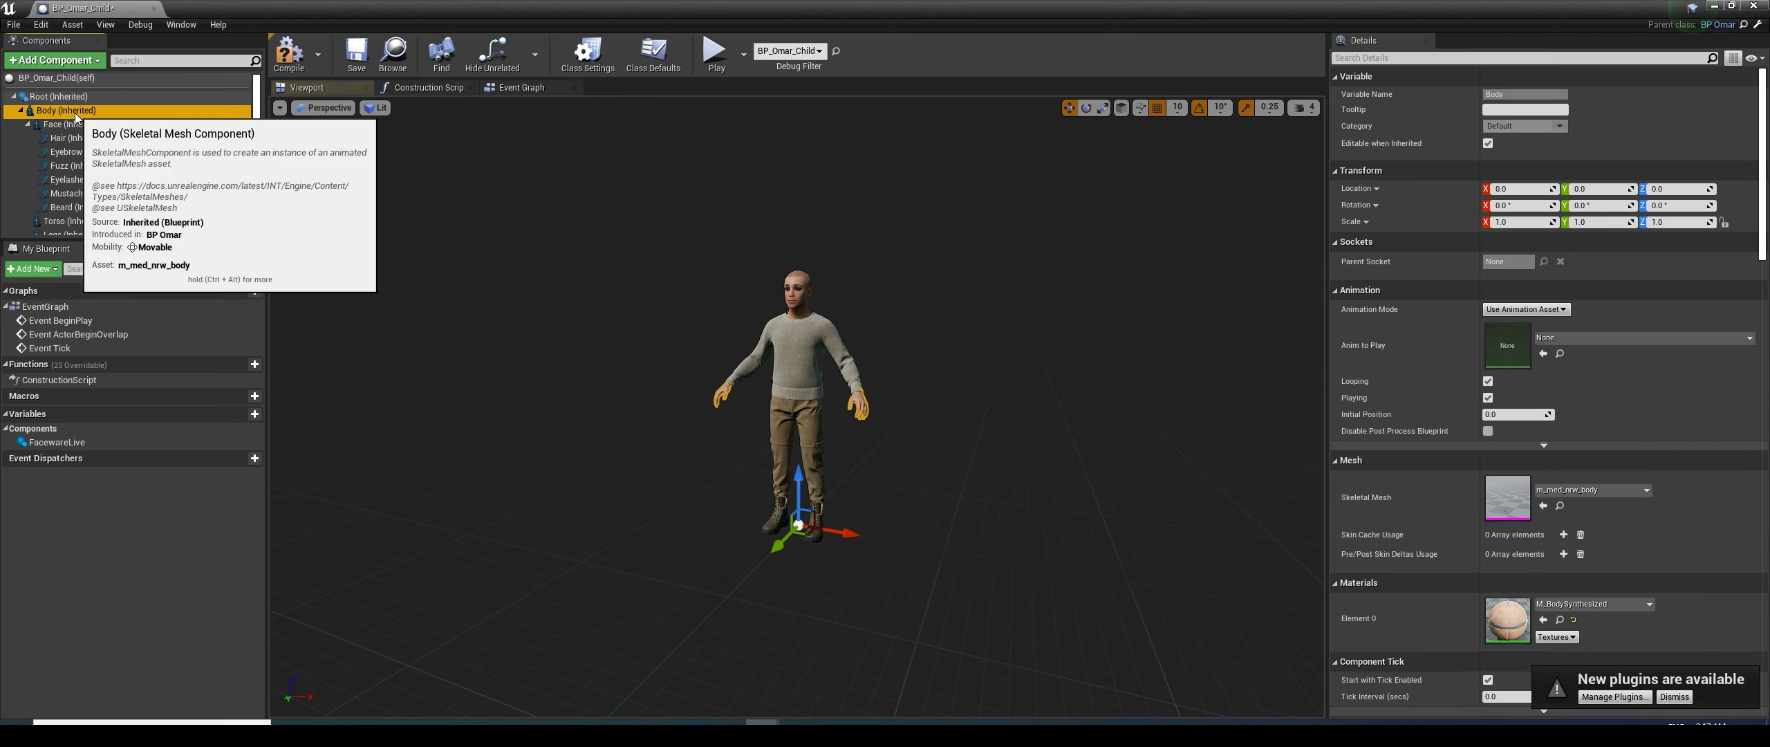
left_click(1535, 310)
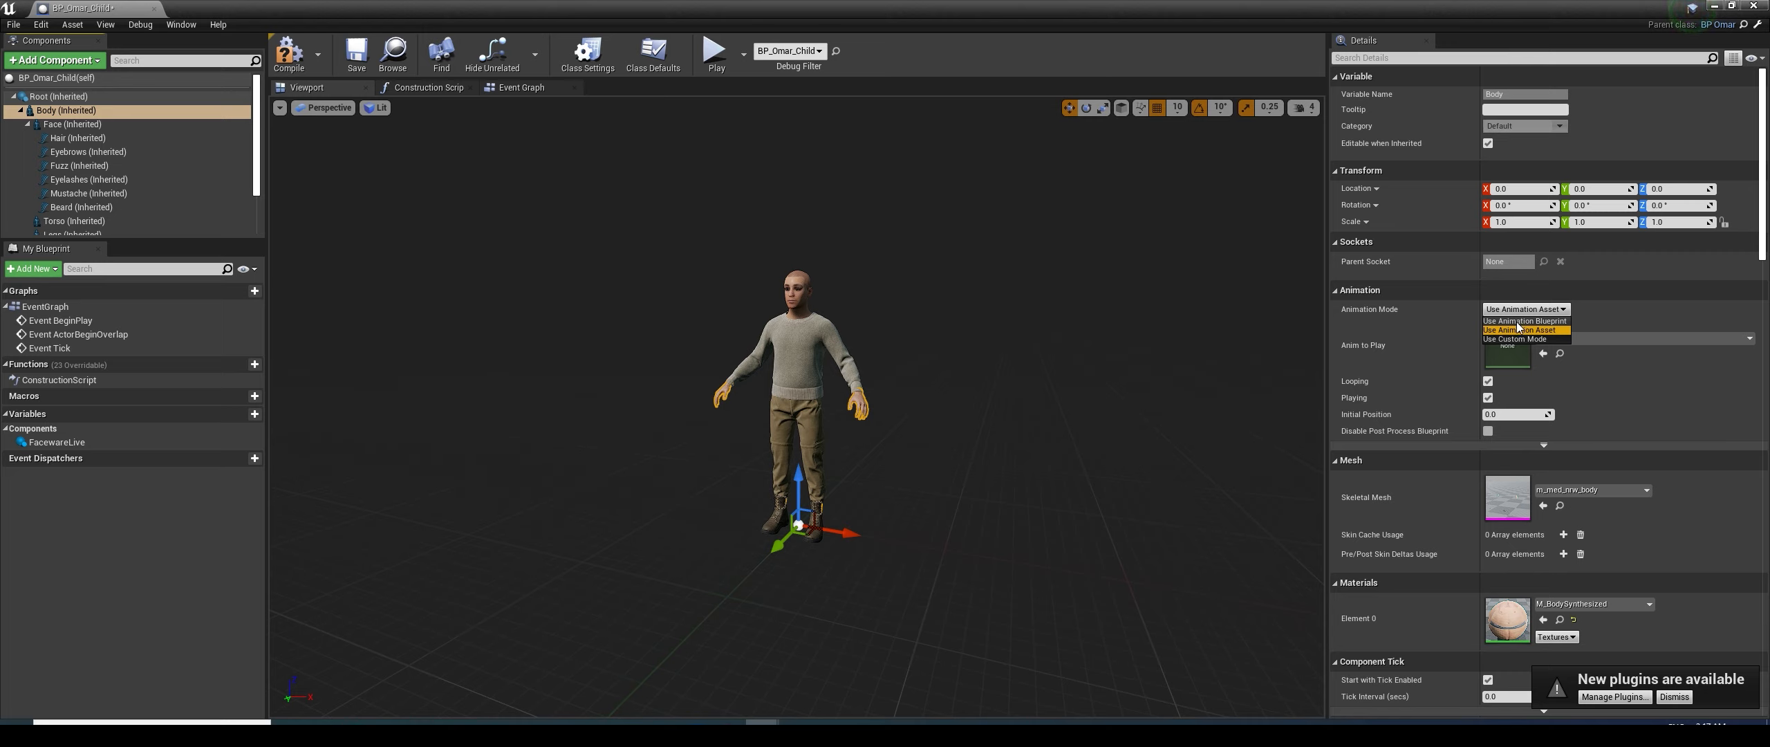
left_click(1521, 321)
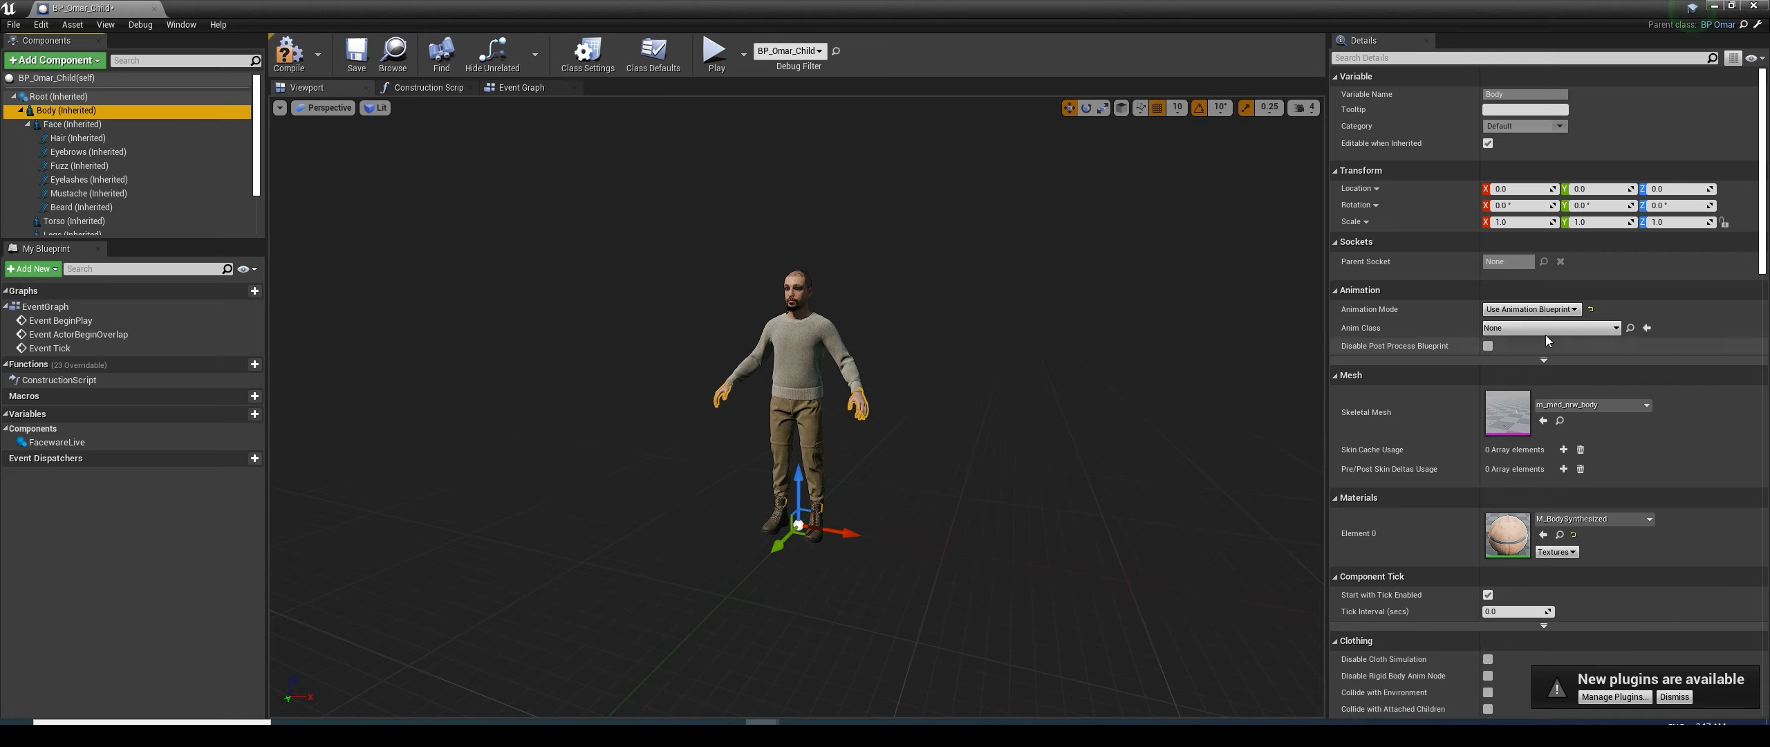
left_click(1554, 329)
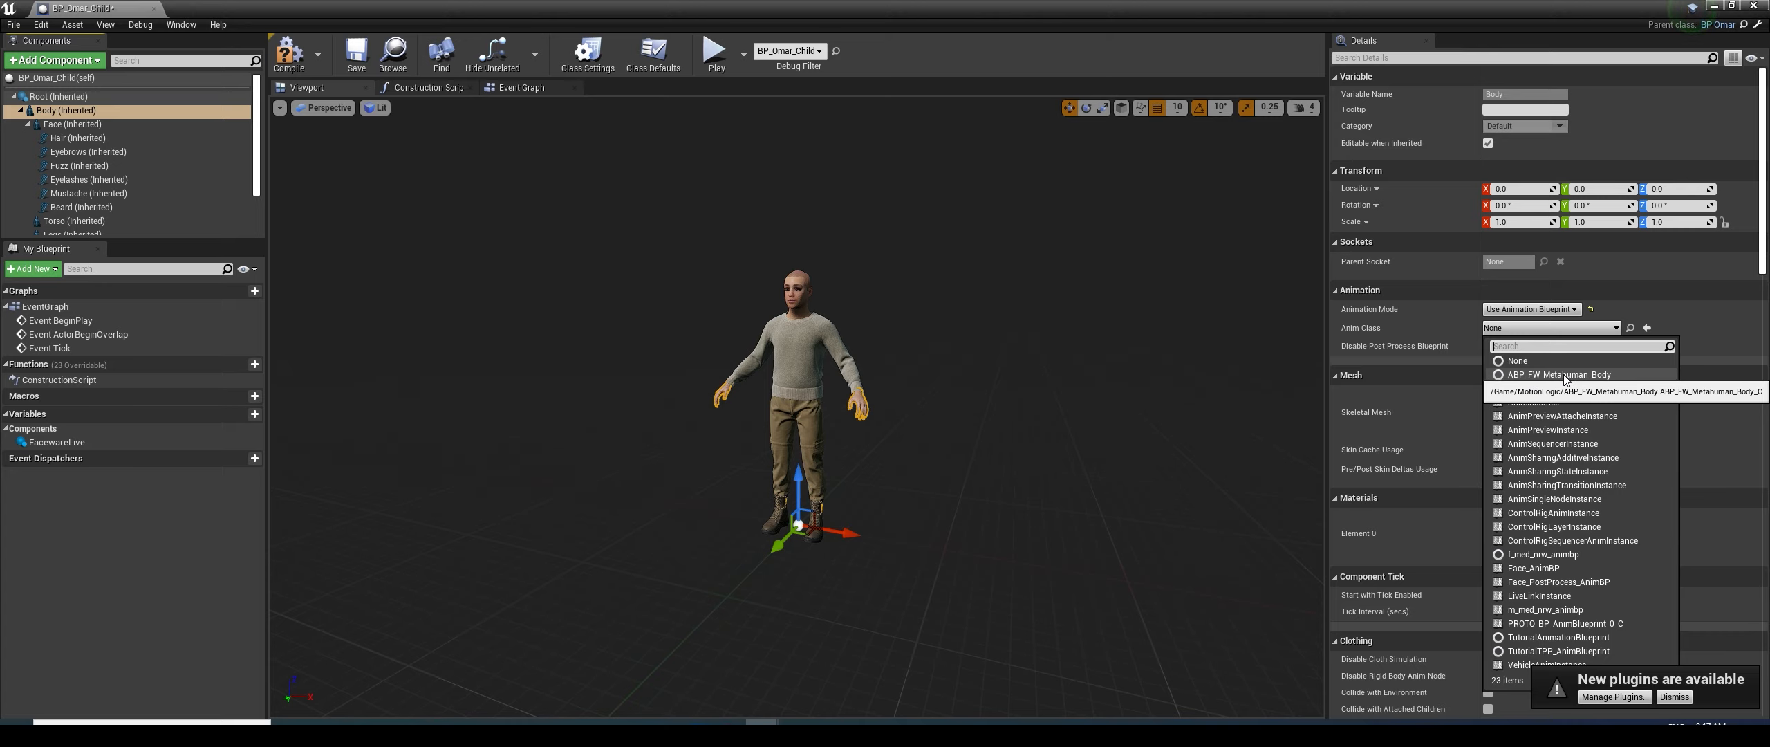
left_click(1599, 376)
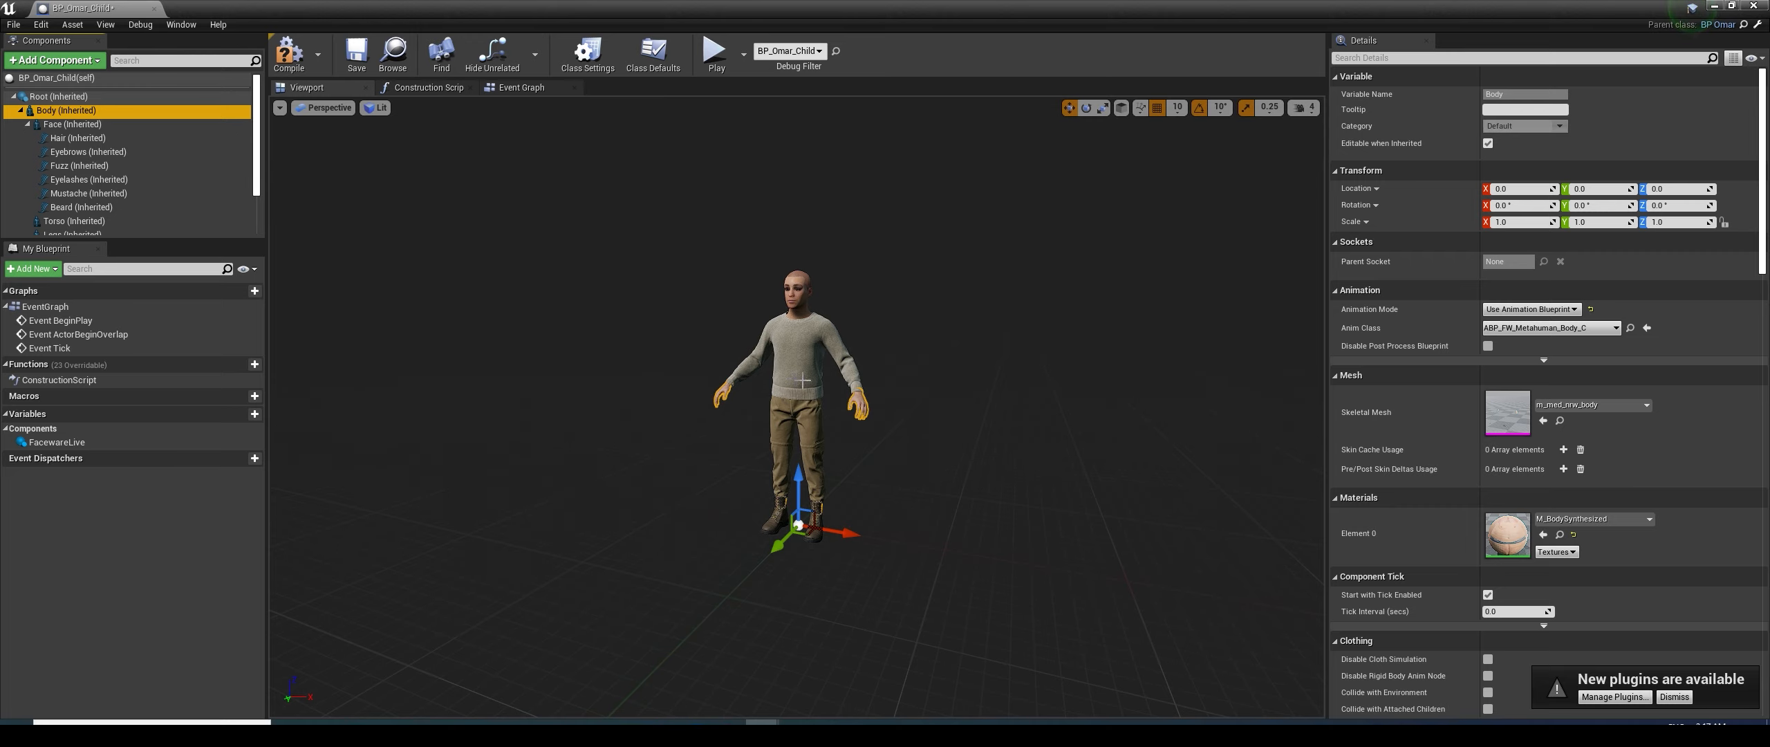
Check the Root component's settings, compile and save the BP_Omar_Child blueprint, and close its editor
left_click(59, 96)
scroll(1731, 440, "down", 1)
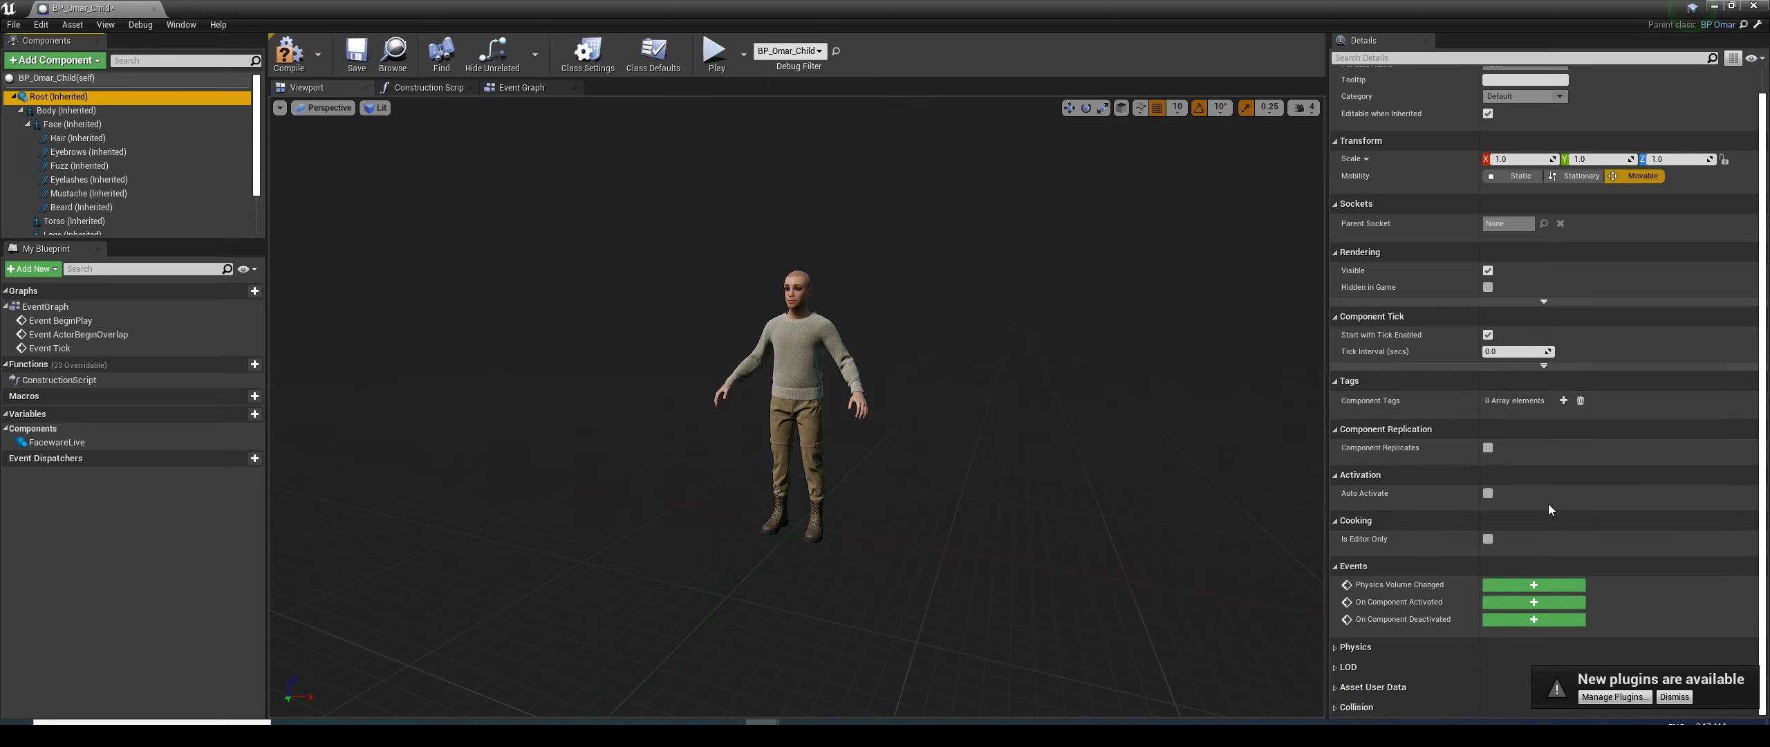
scroll(1549, 504, "up", 1)
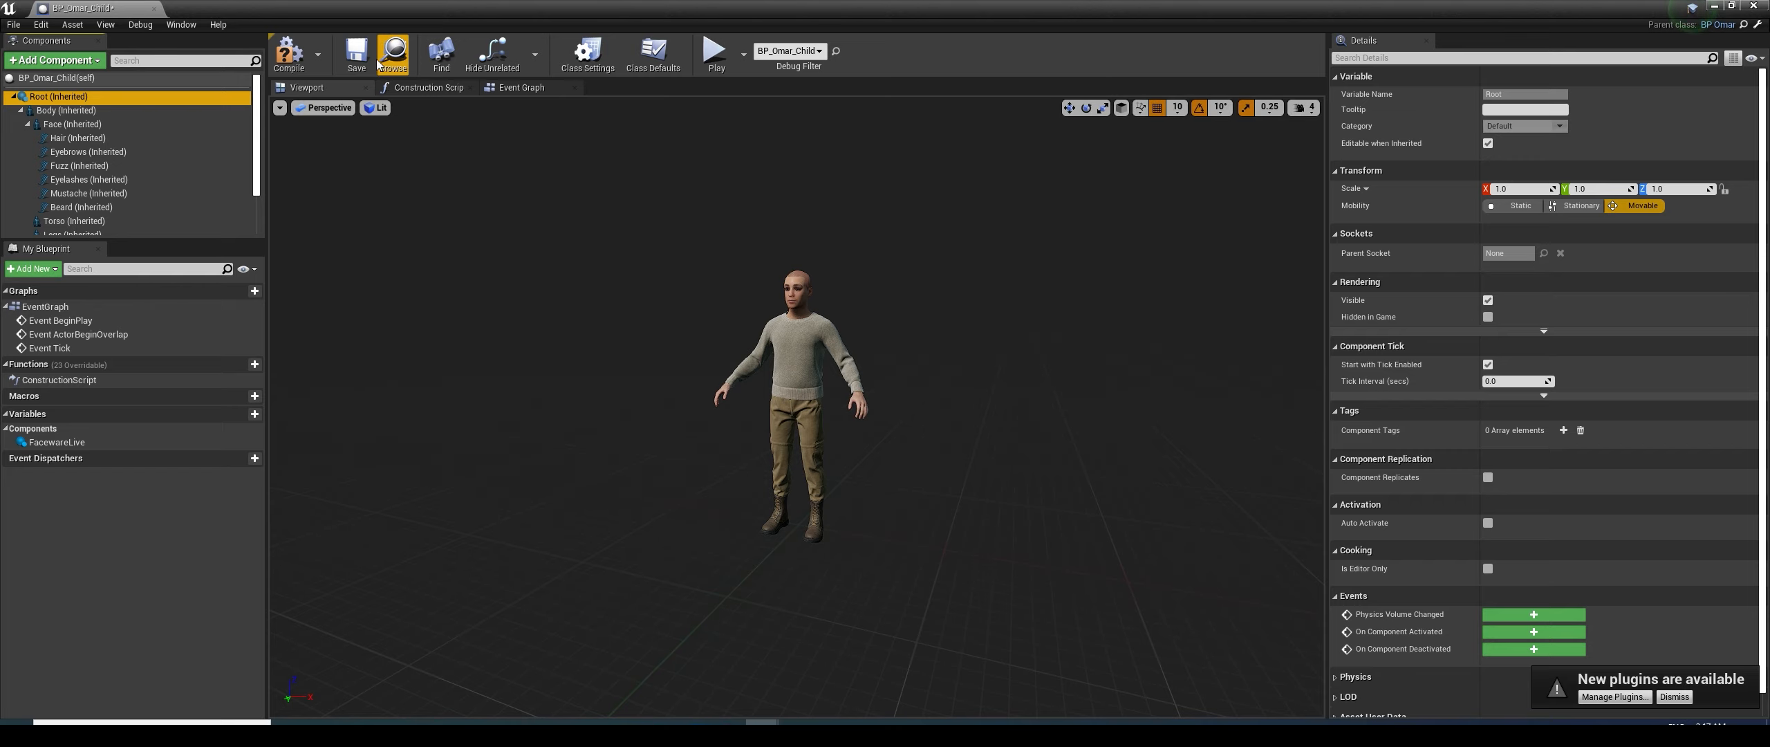
left_click(356, 61)
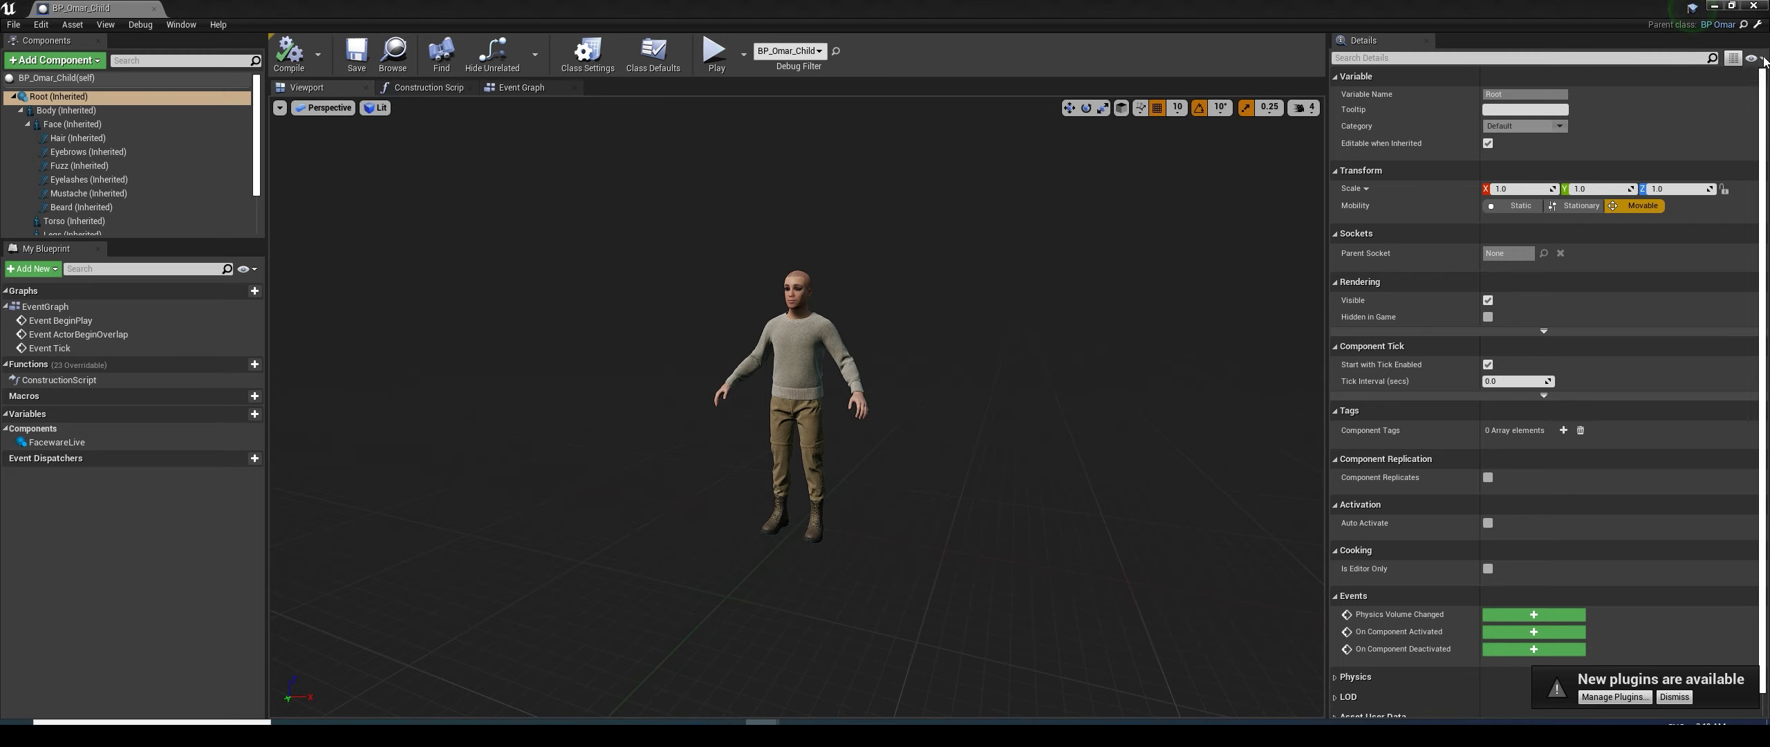
left_click(1754, 6)
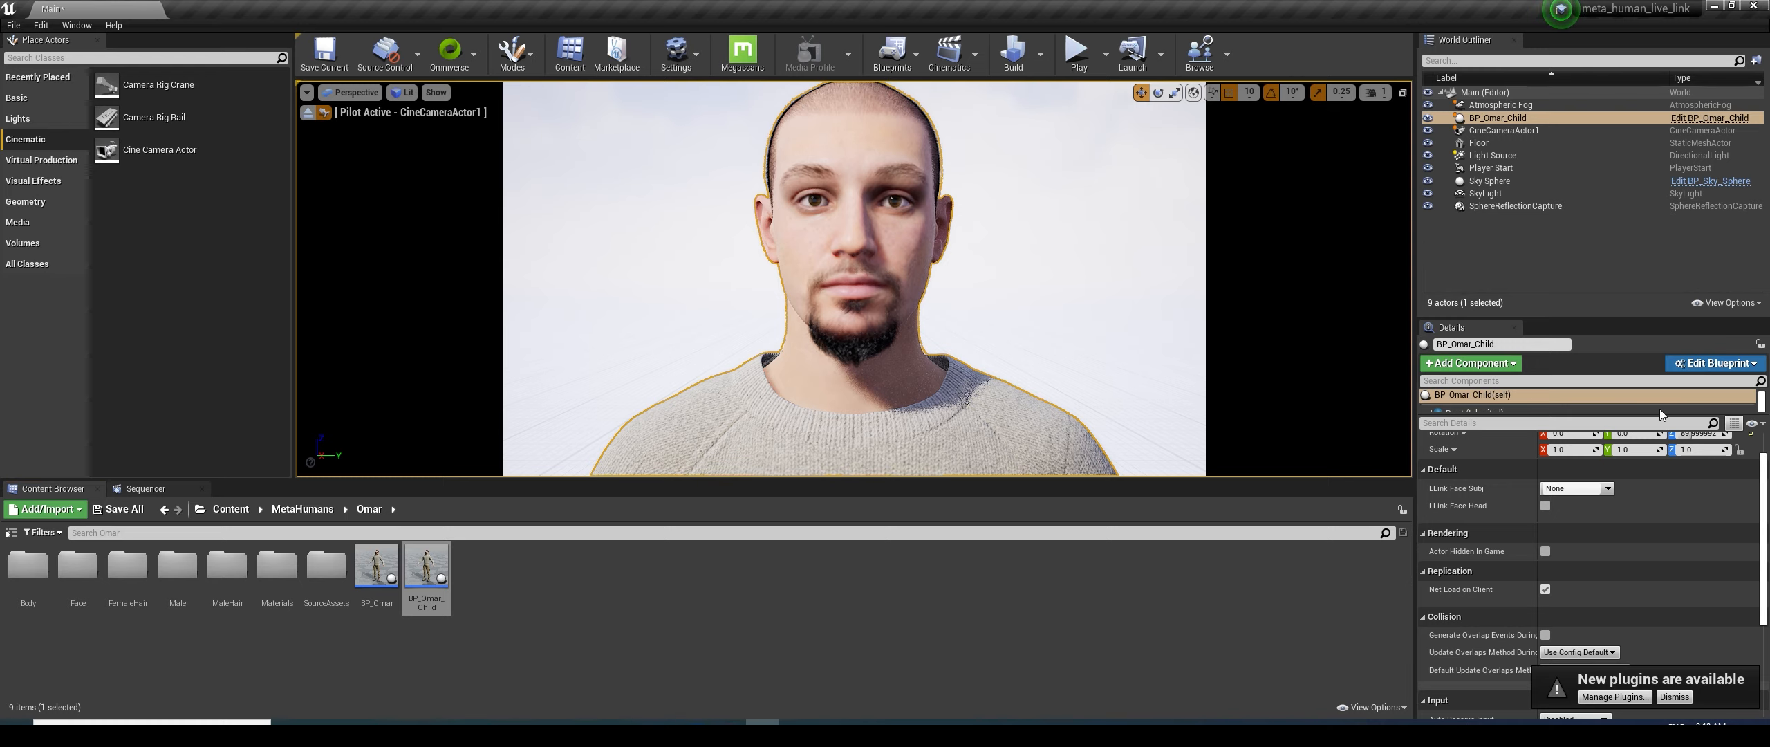
Select the FacewareLive component of the BP_Omar_Child actor in the level, expand its Configuration settings and select the Address value
scroll(1461, 650, "down", 5)
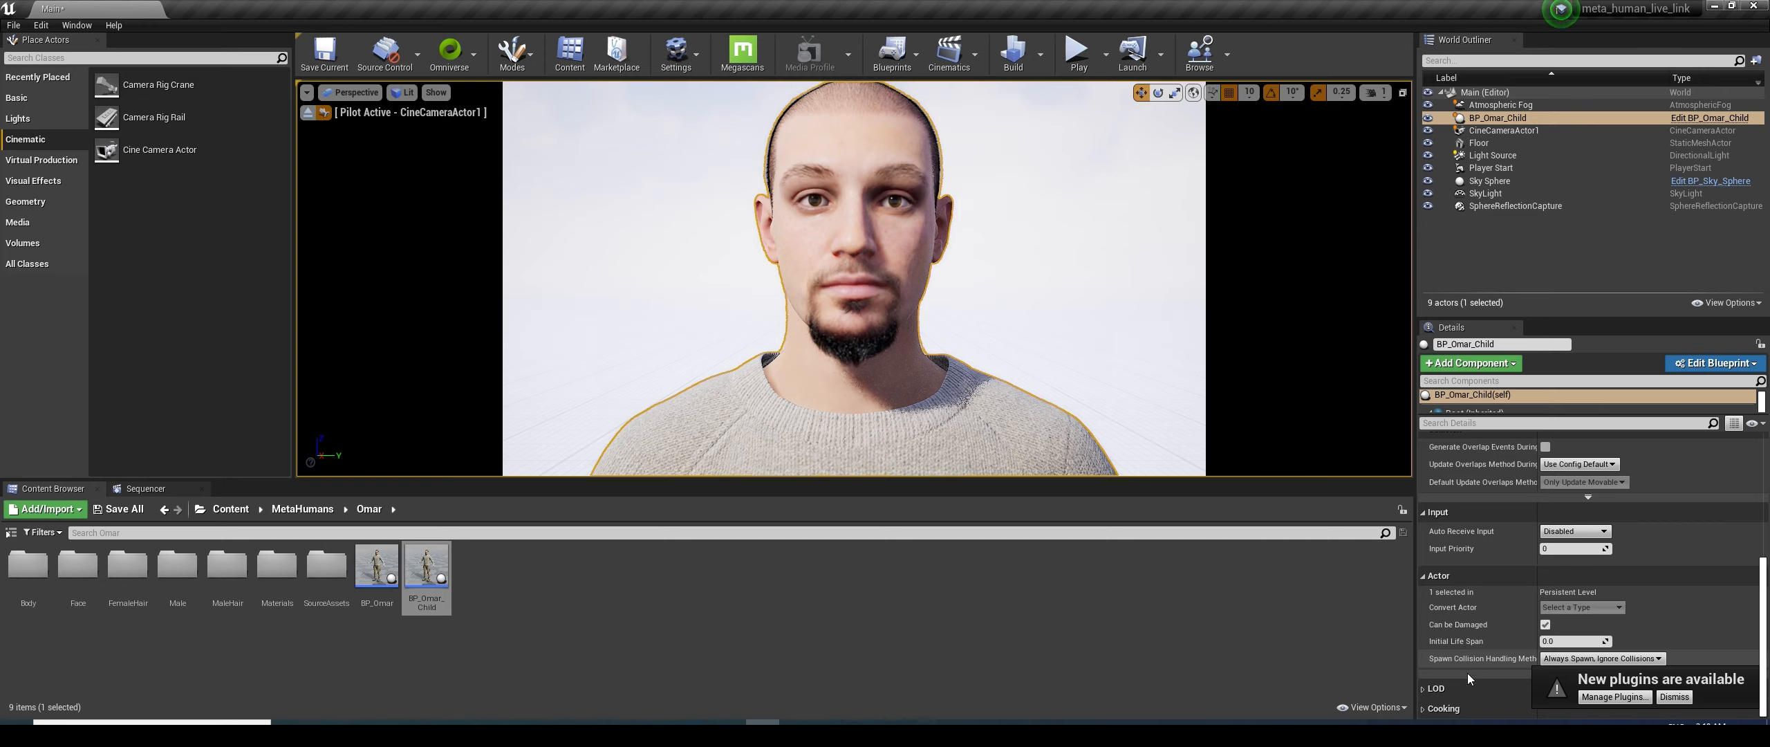
scroll(1469, 657, "up", 4)
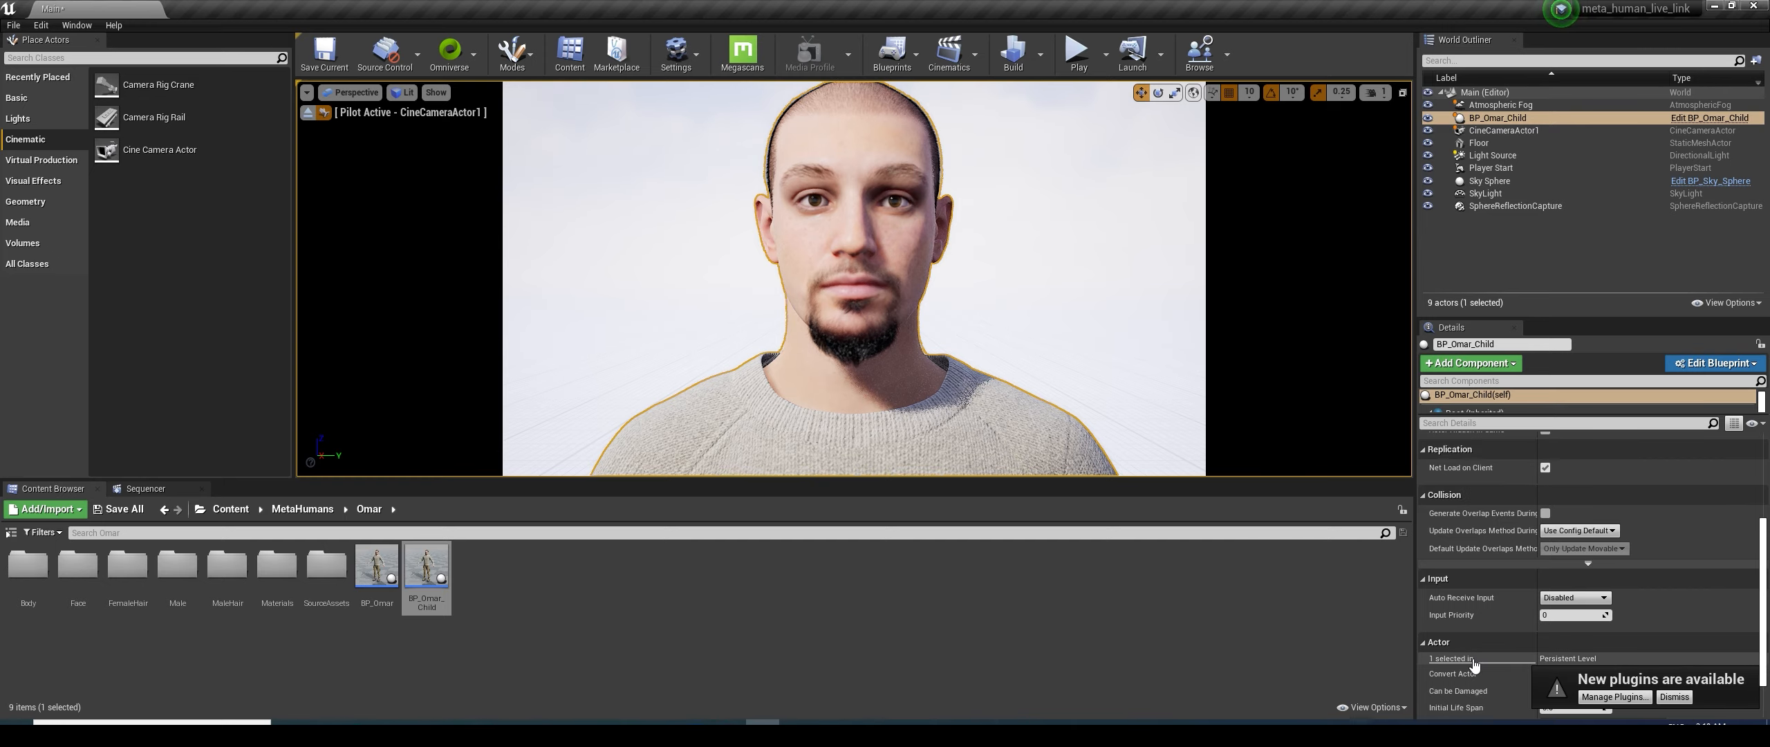
scroll(1469, 658, "up", 4)
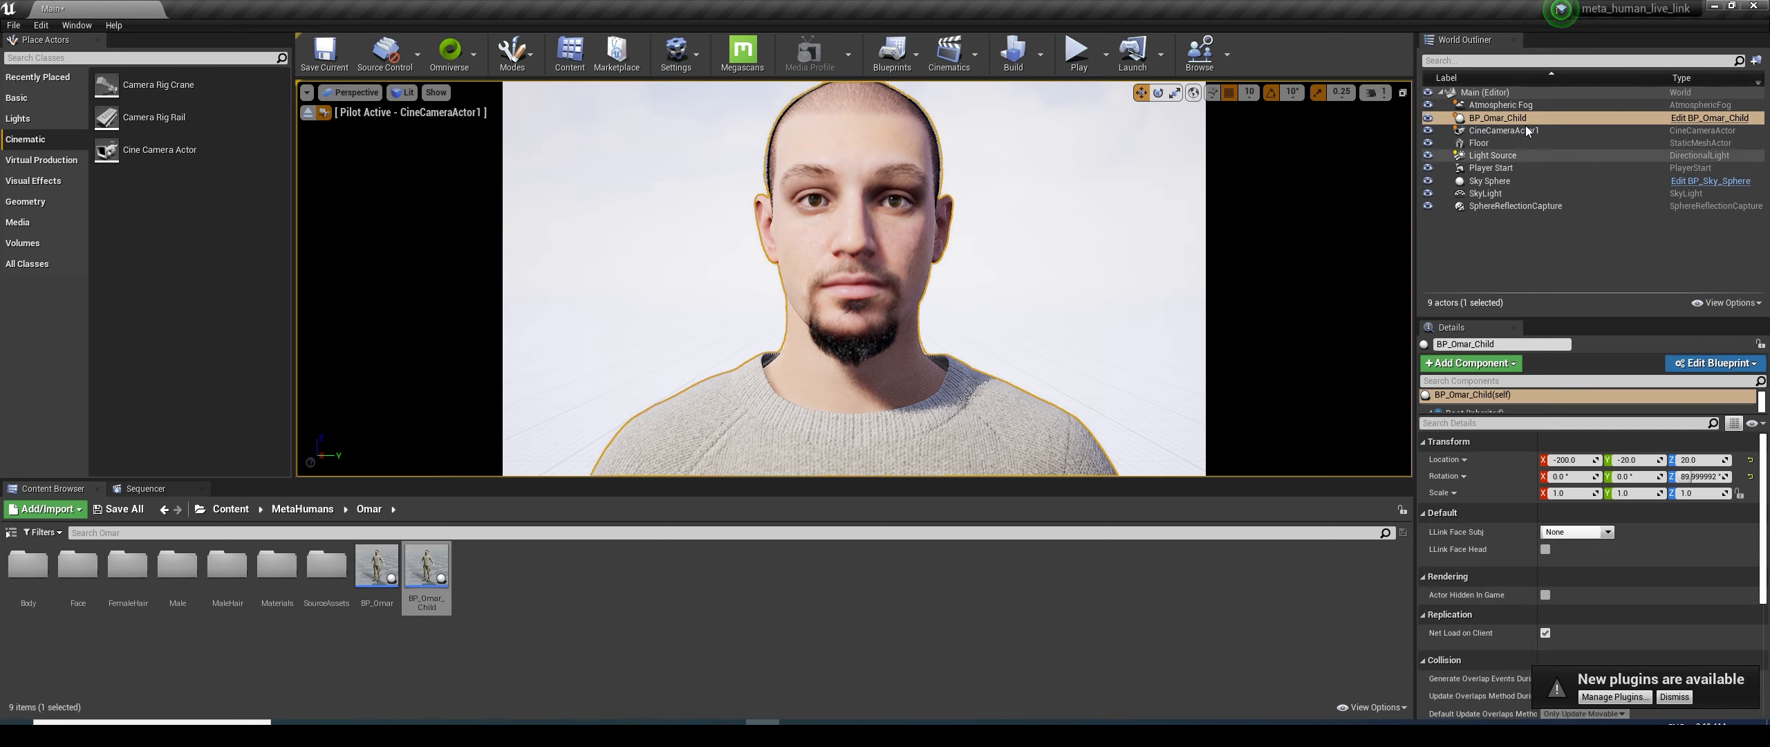
scroll(1496, 404, "down", 3)
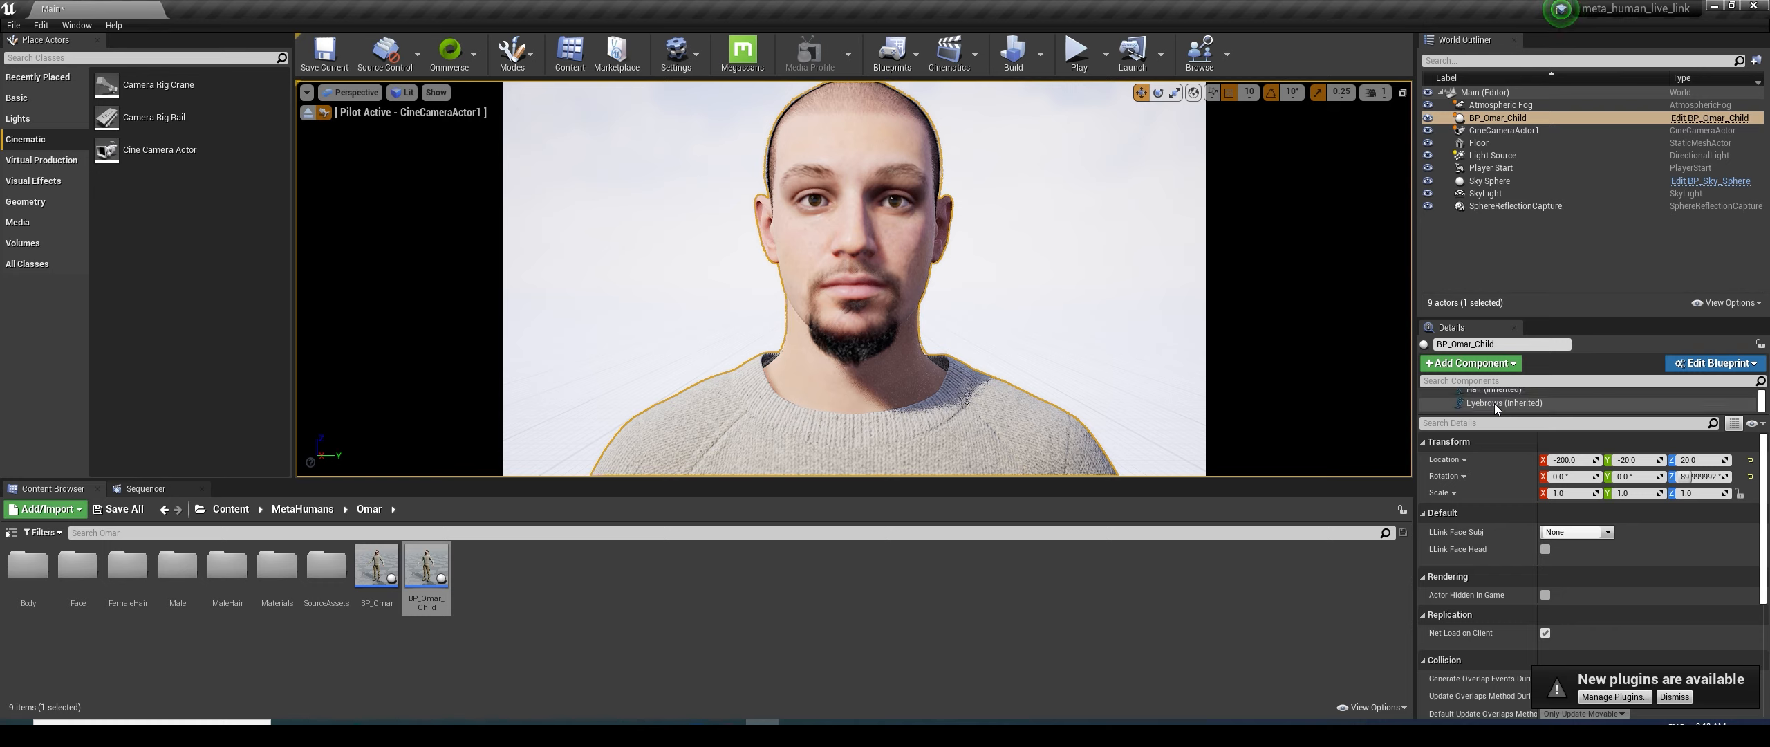
scroll(1494, 403, "down", 3)
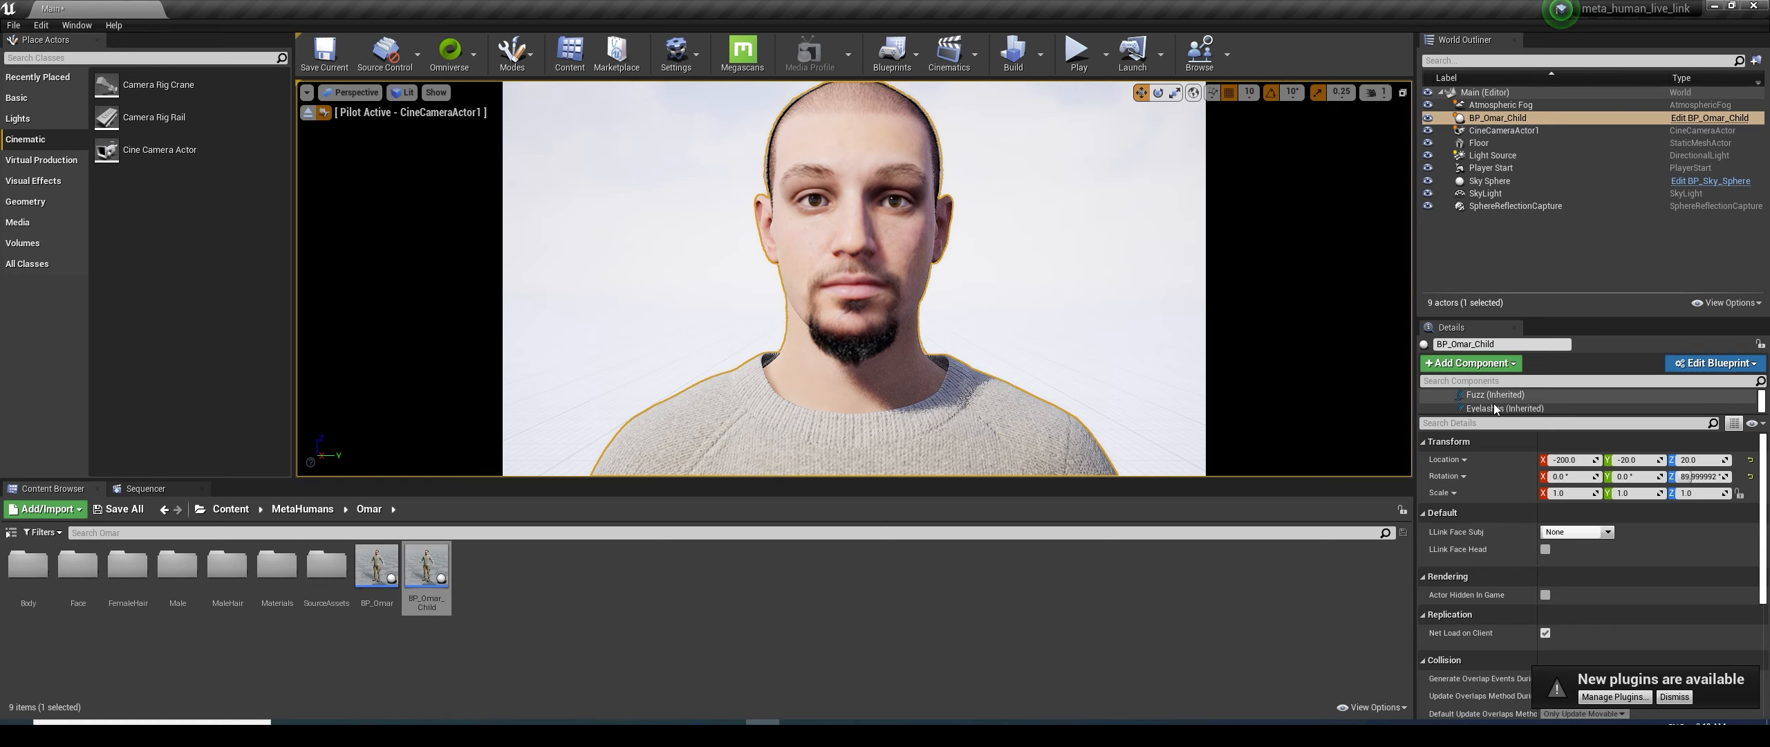
scroll(1494, 404, "down", 2)
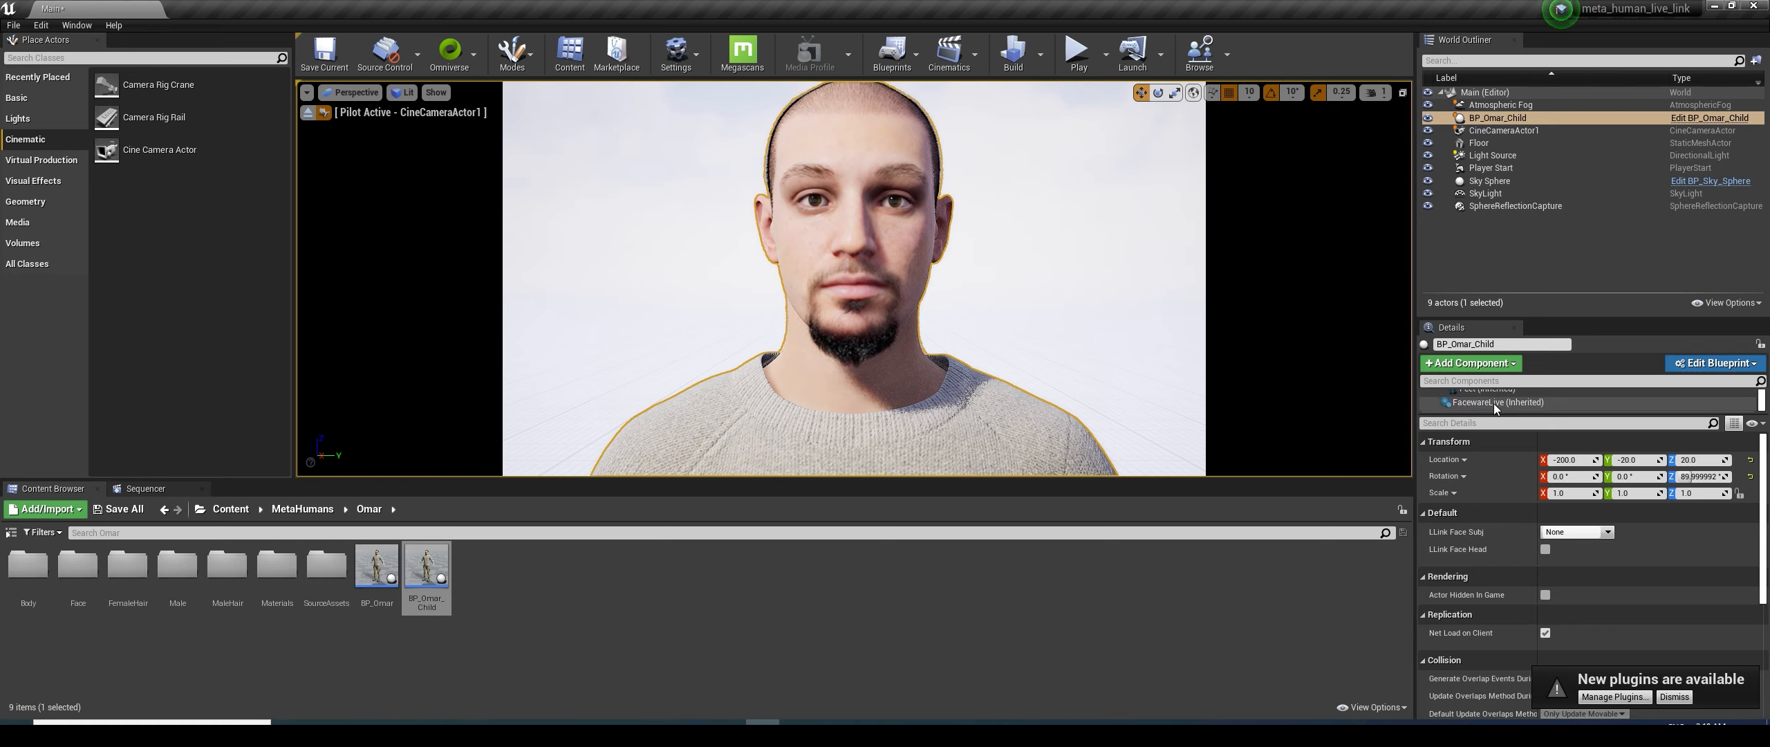
left_click(1493, 403)
scroll(1469, 661, "down", 4)
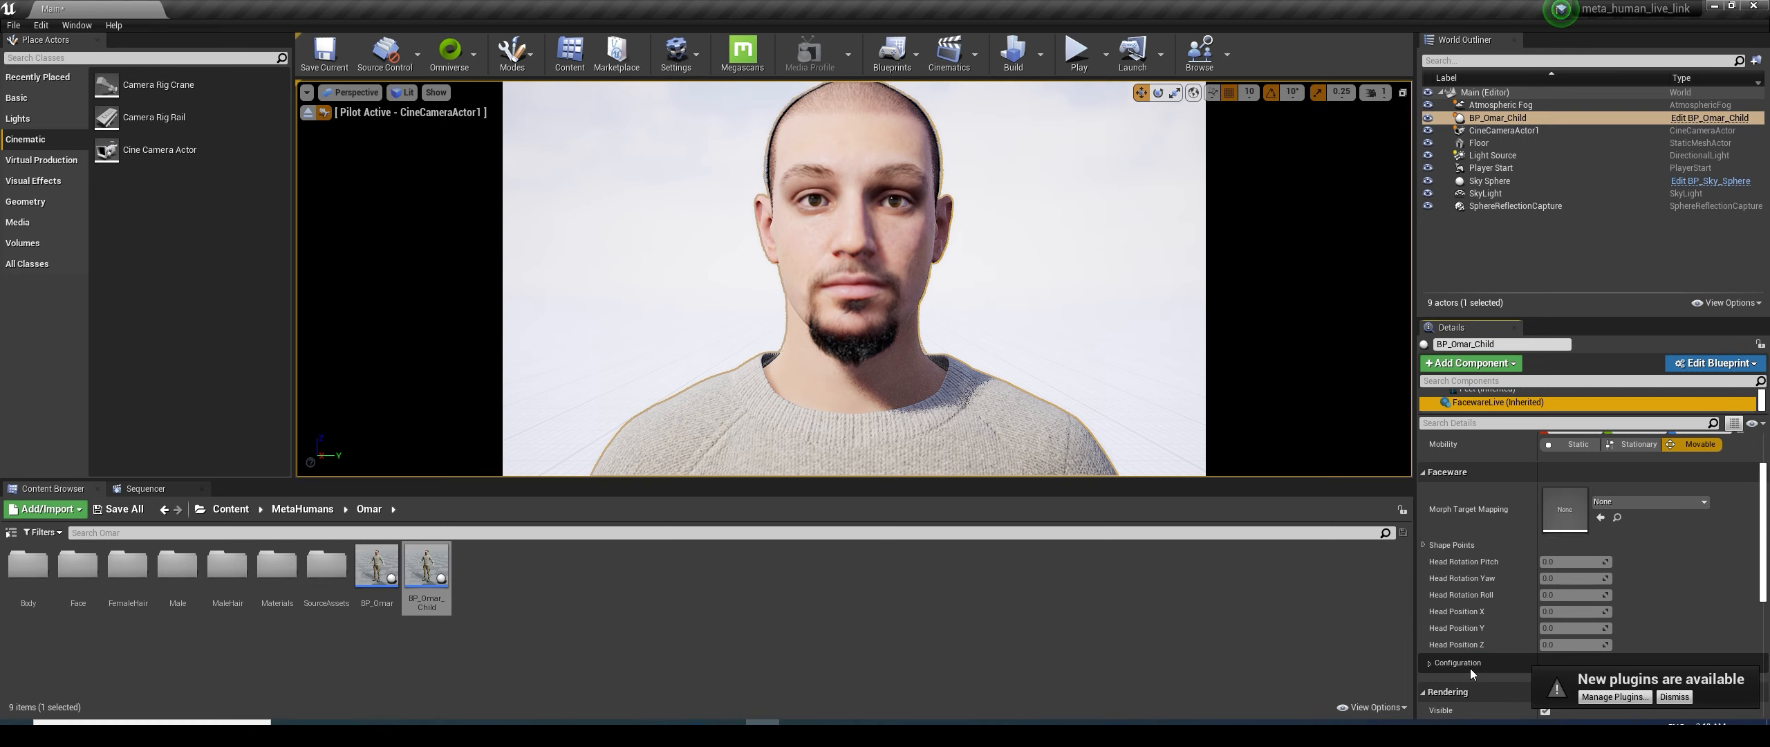
left_click(1465, 596)
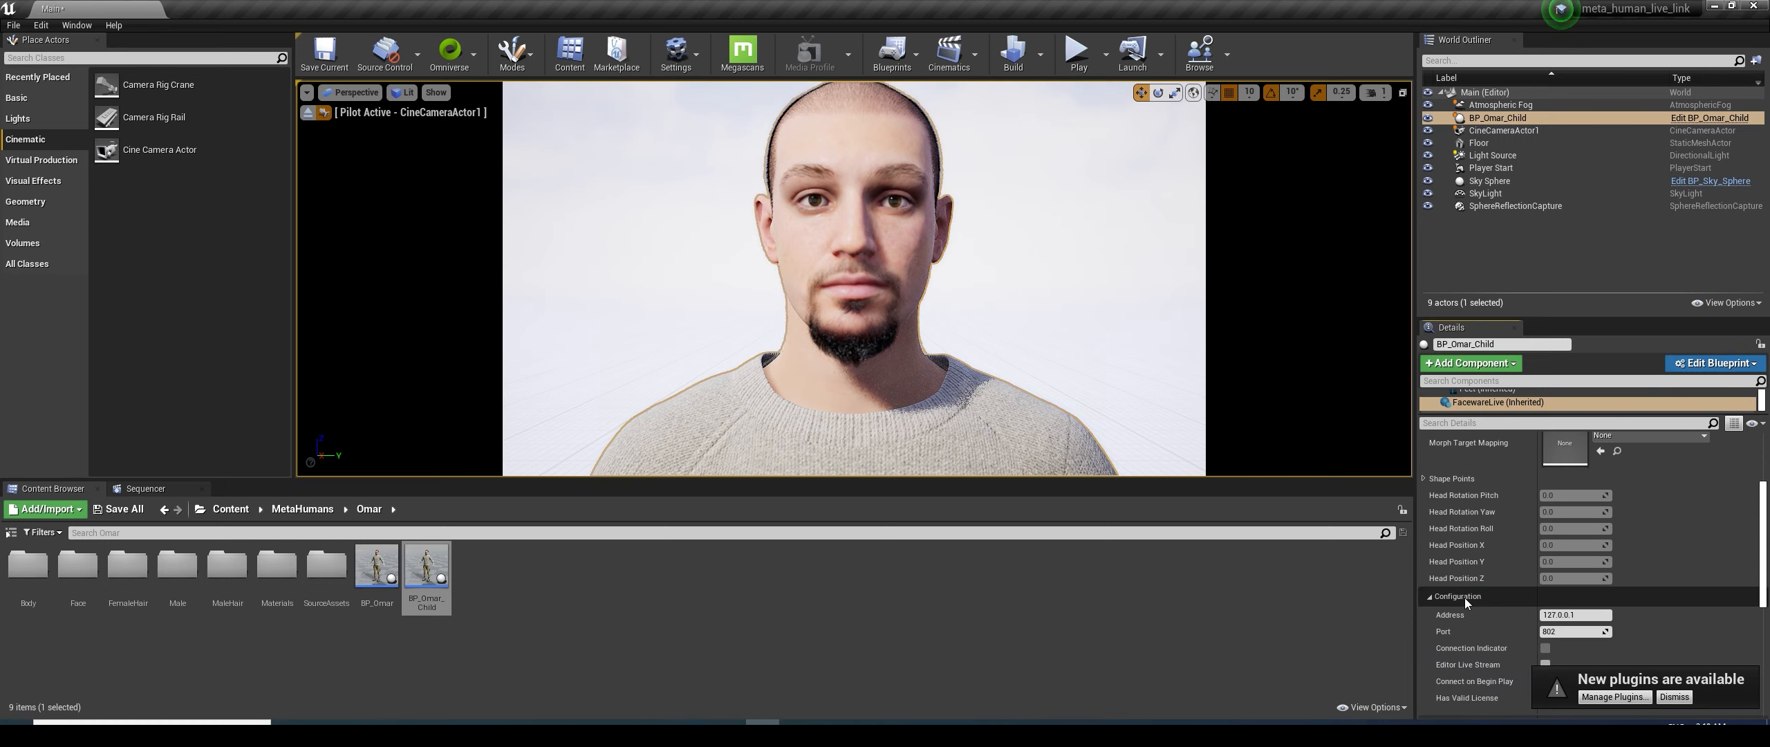
scroll(1469, 603, "down", 1)
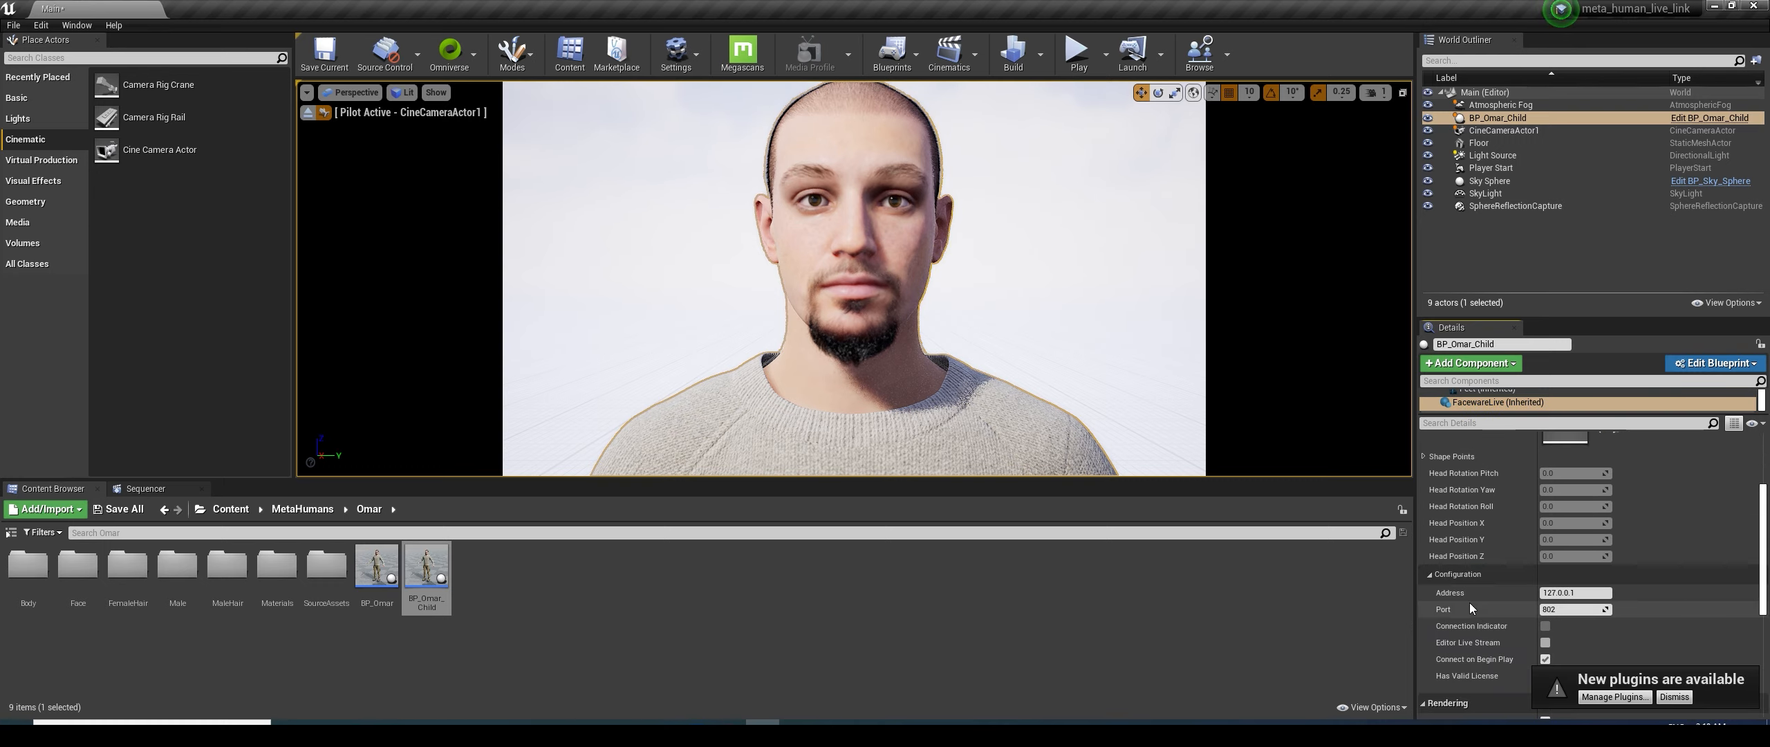
left_click(1580, 593)
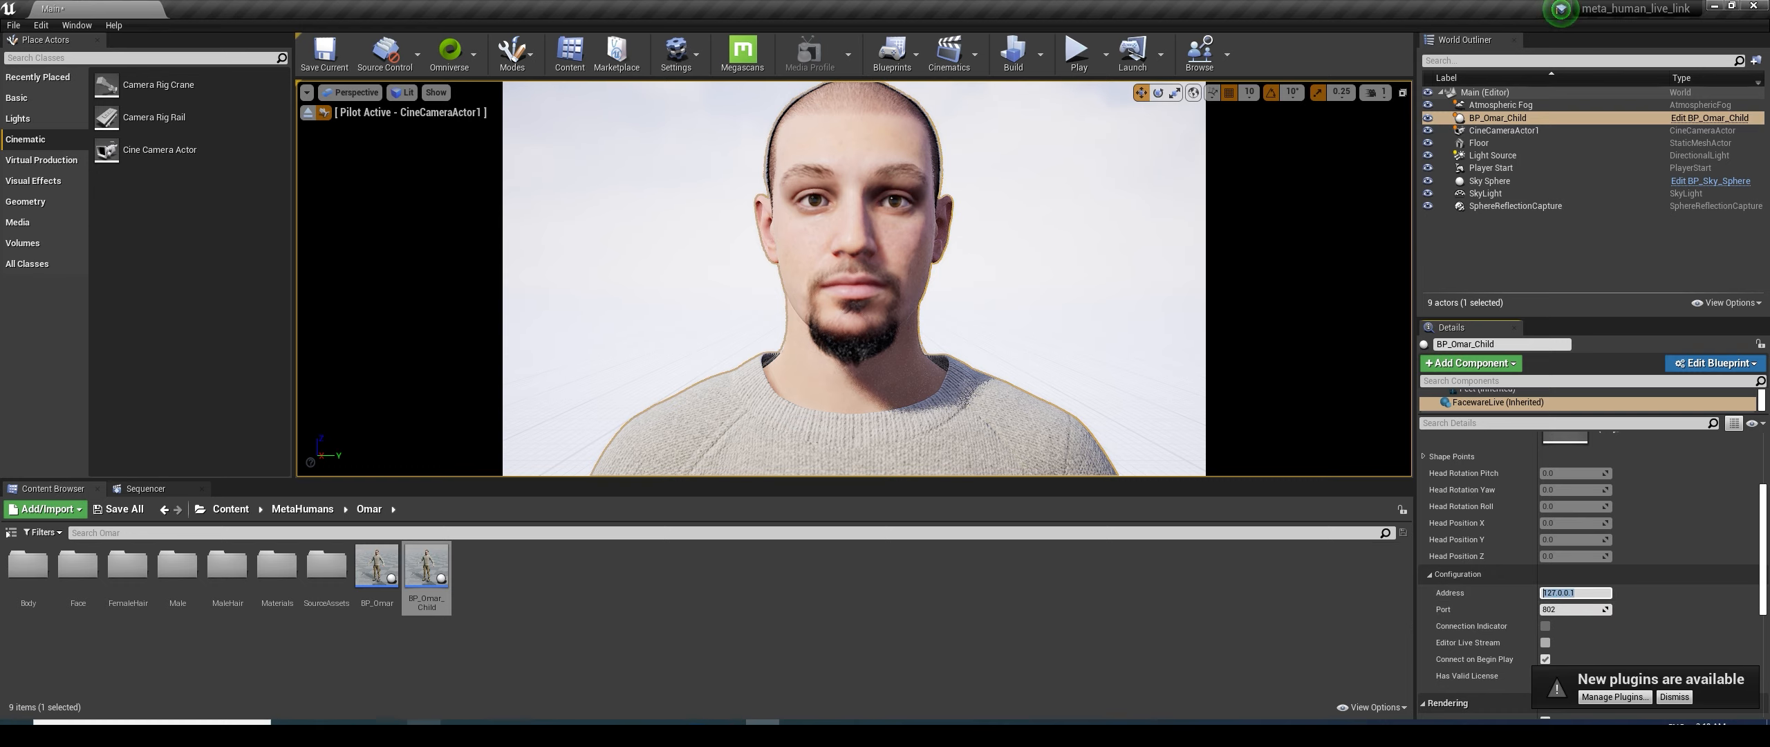
Open the Windows Command Prompt and run ipconfig/all to look up the computer's IPv4 address
left_click(166, 732)
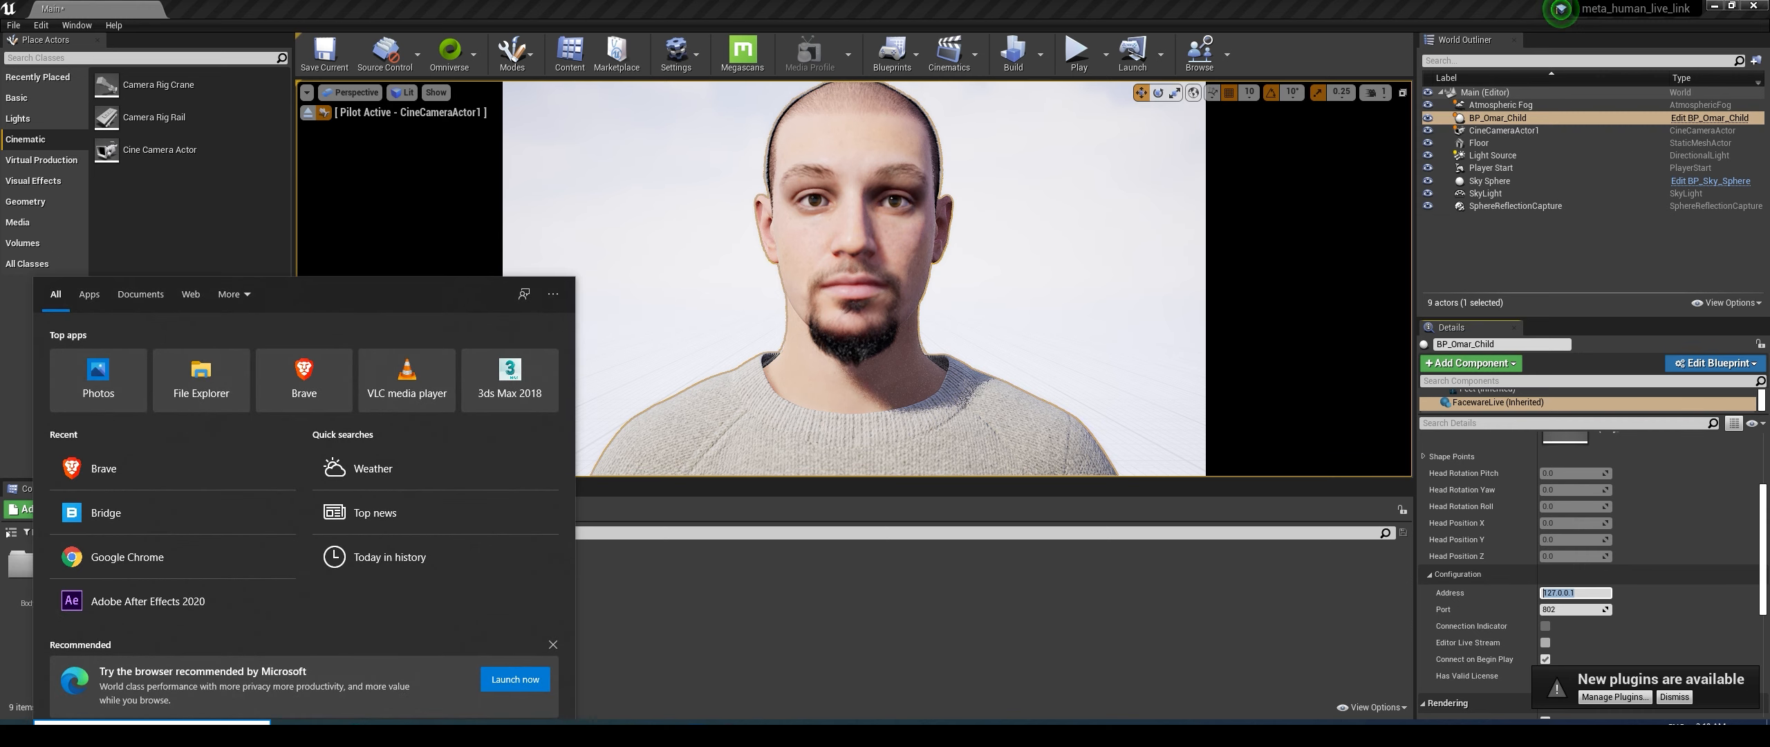
type("camd")
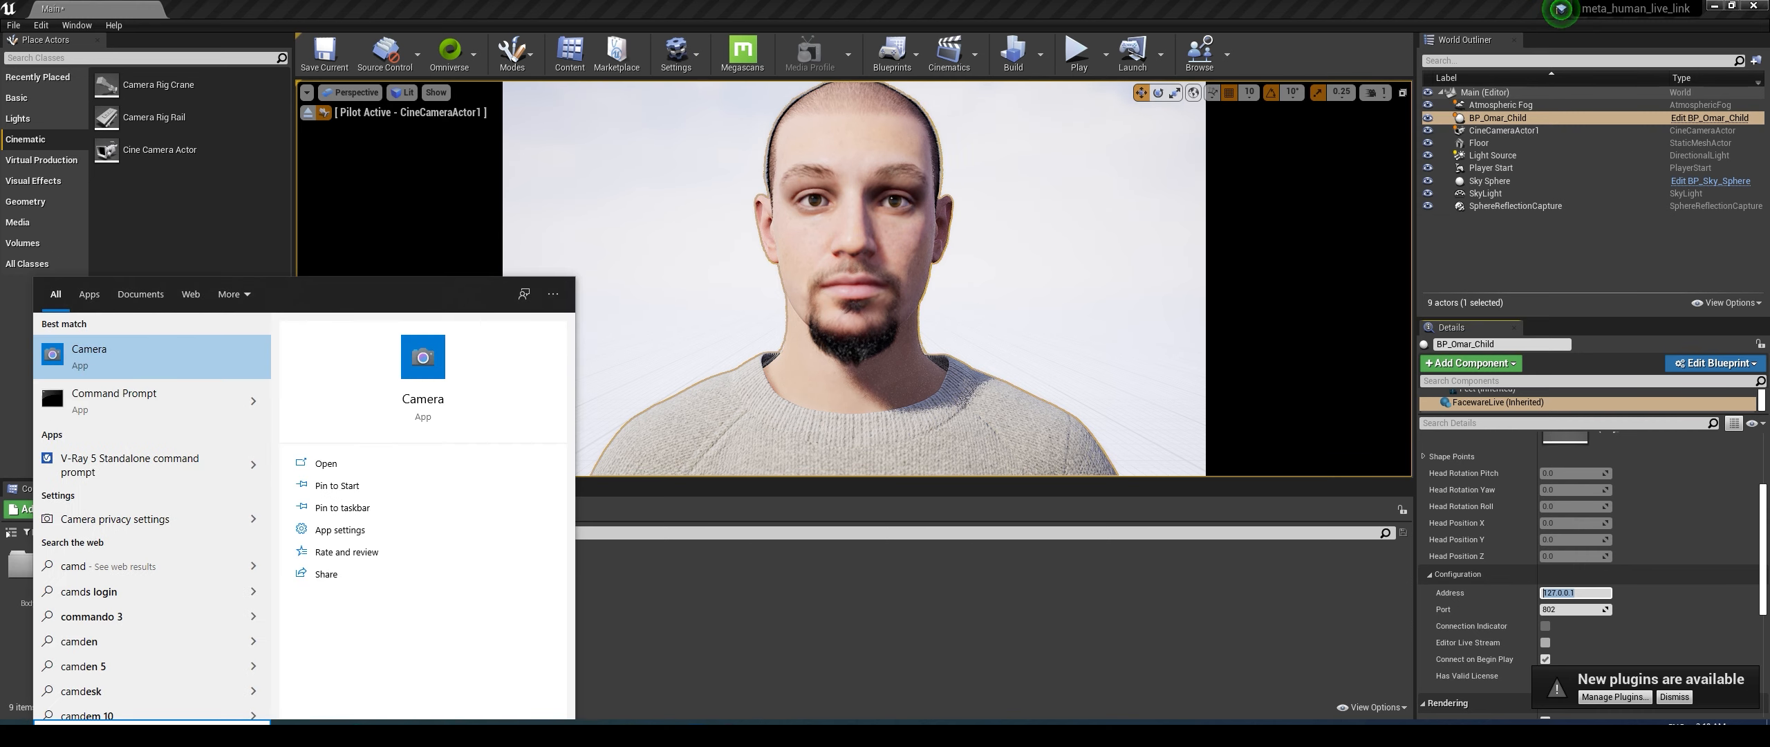
left_click(125, 403)
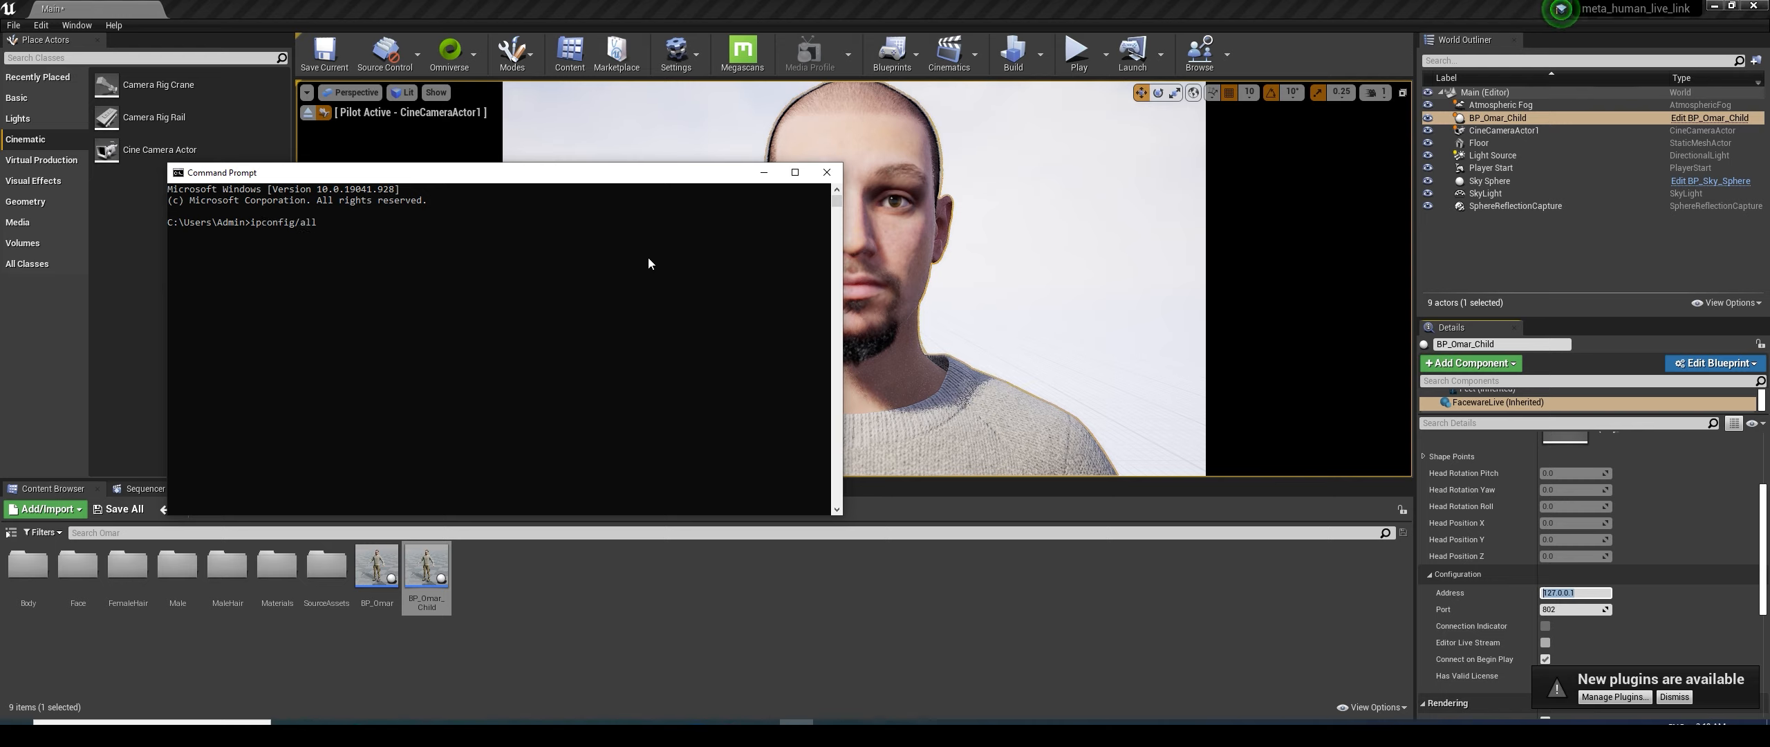
key("Return")
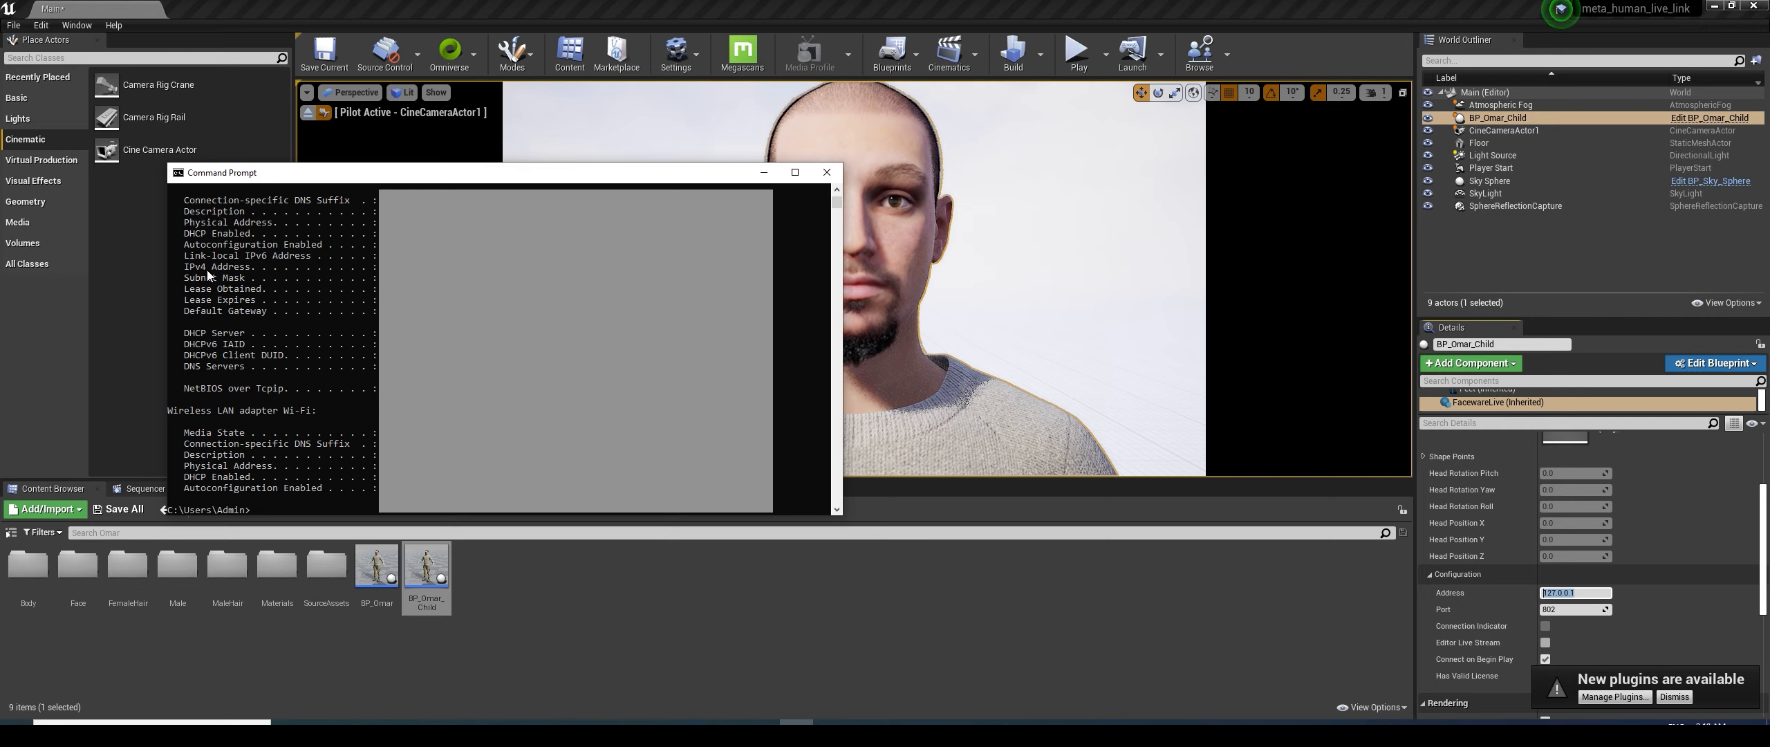
Replace the FacewareLive component's Address value with the computer's IPv4 address and move the Command Prompt out of the way
left_click(1579, 592)
left_click_drag(1581, 592, 1530, 592)
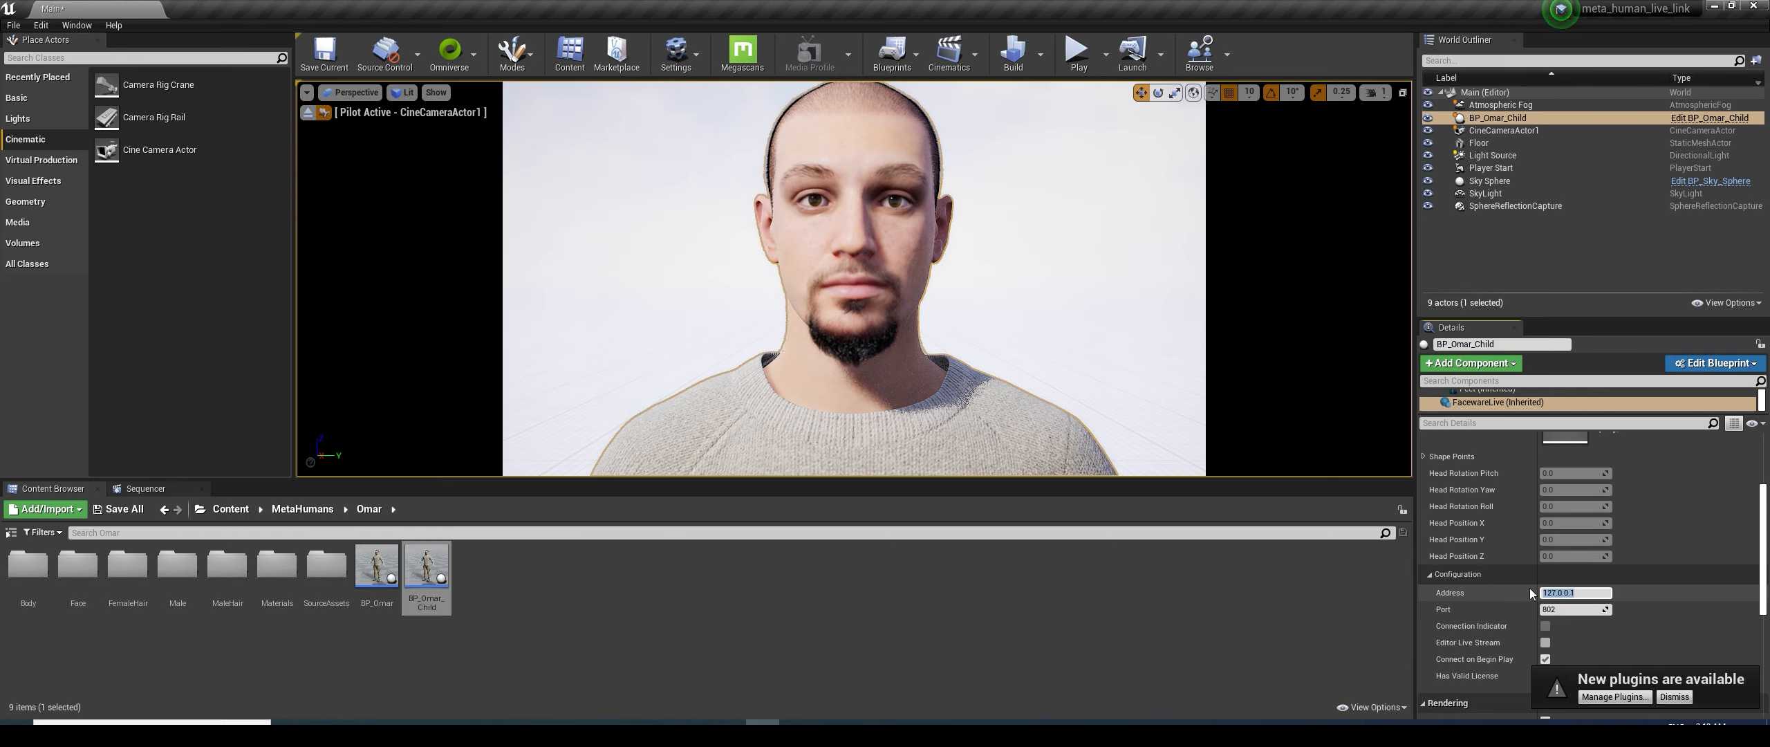
left_click(797, 723)
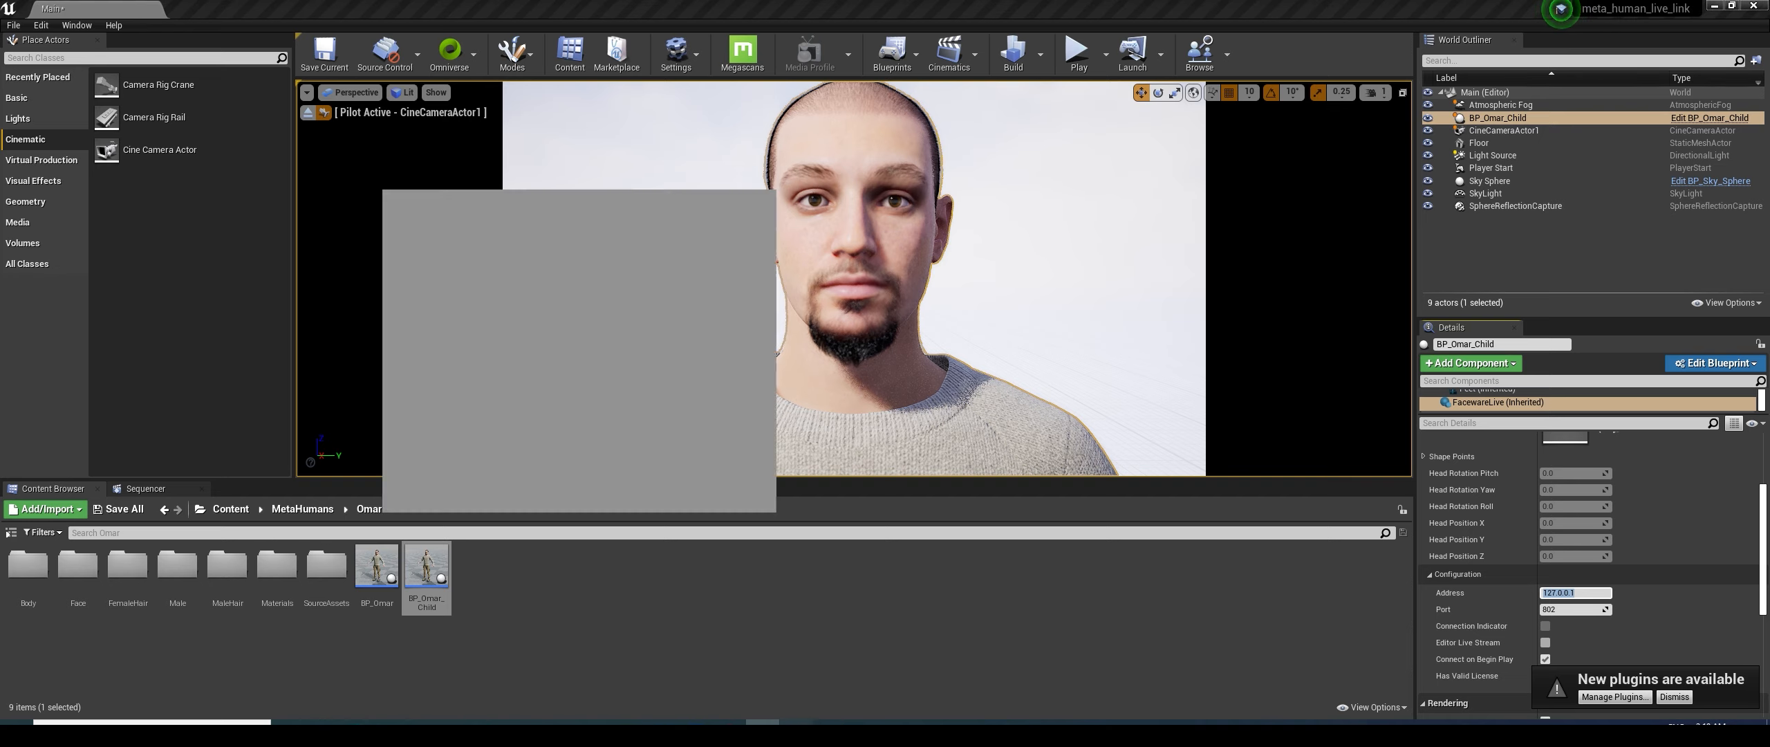
left_click_drag(590, 174, 0, 276)
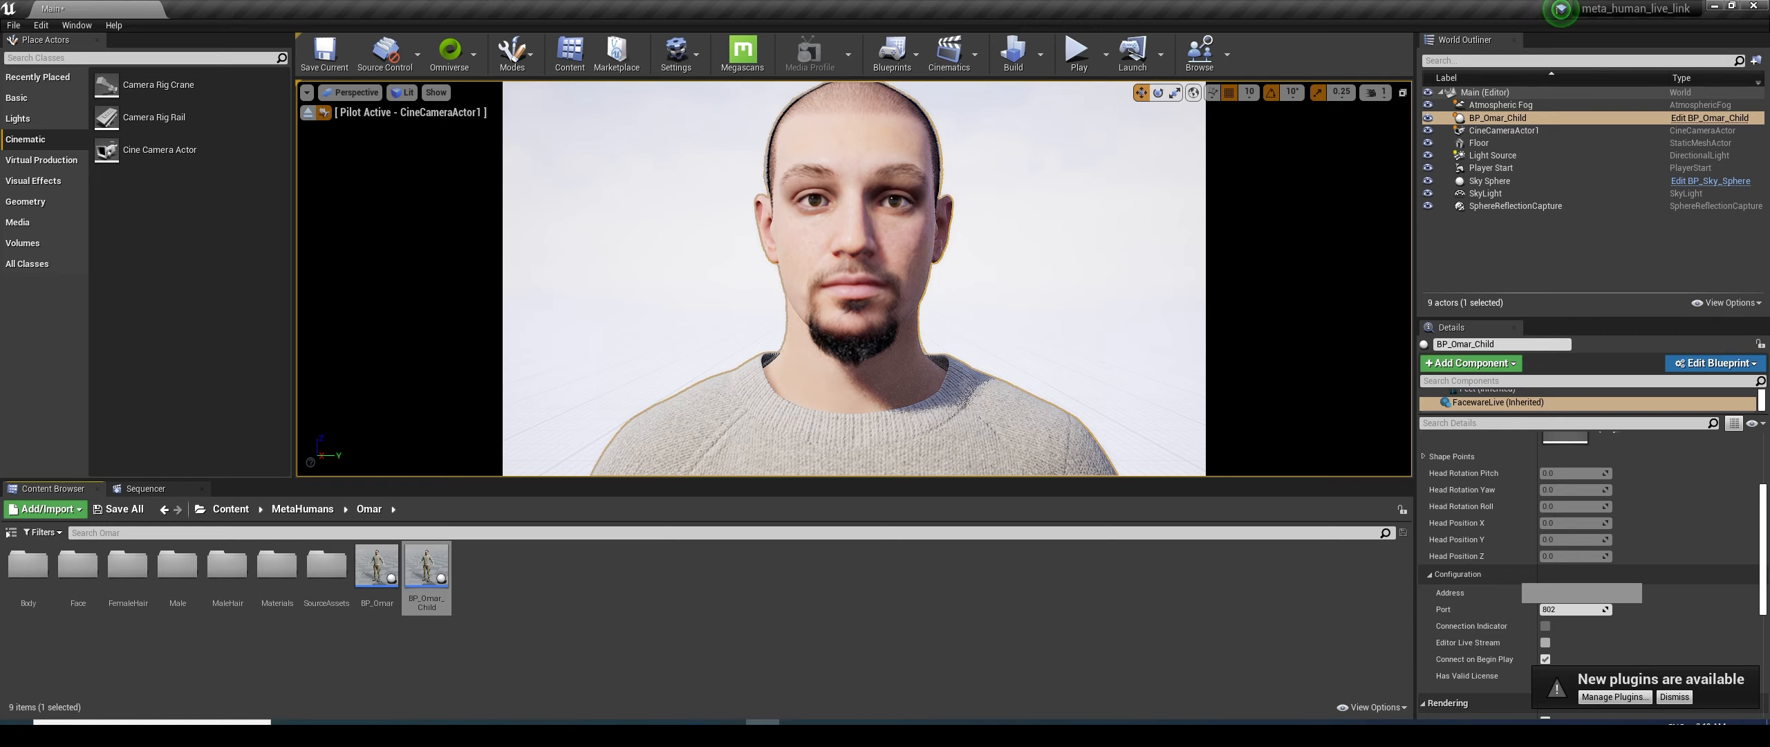
Switch to Faceware Studio, maximize its window and turn on Stream to Client in the streaming settings
left_click_drag(0, 415, 554, 285)
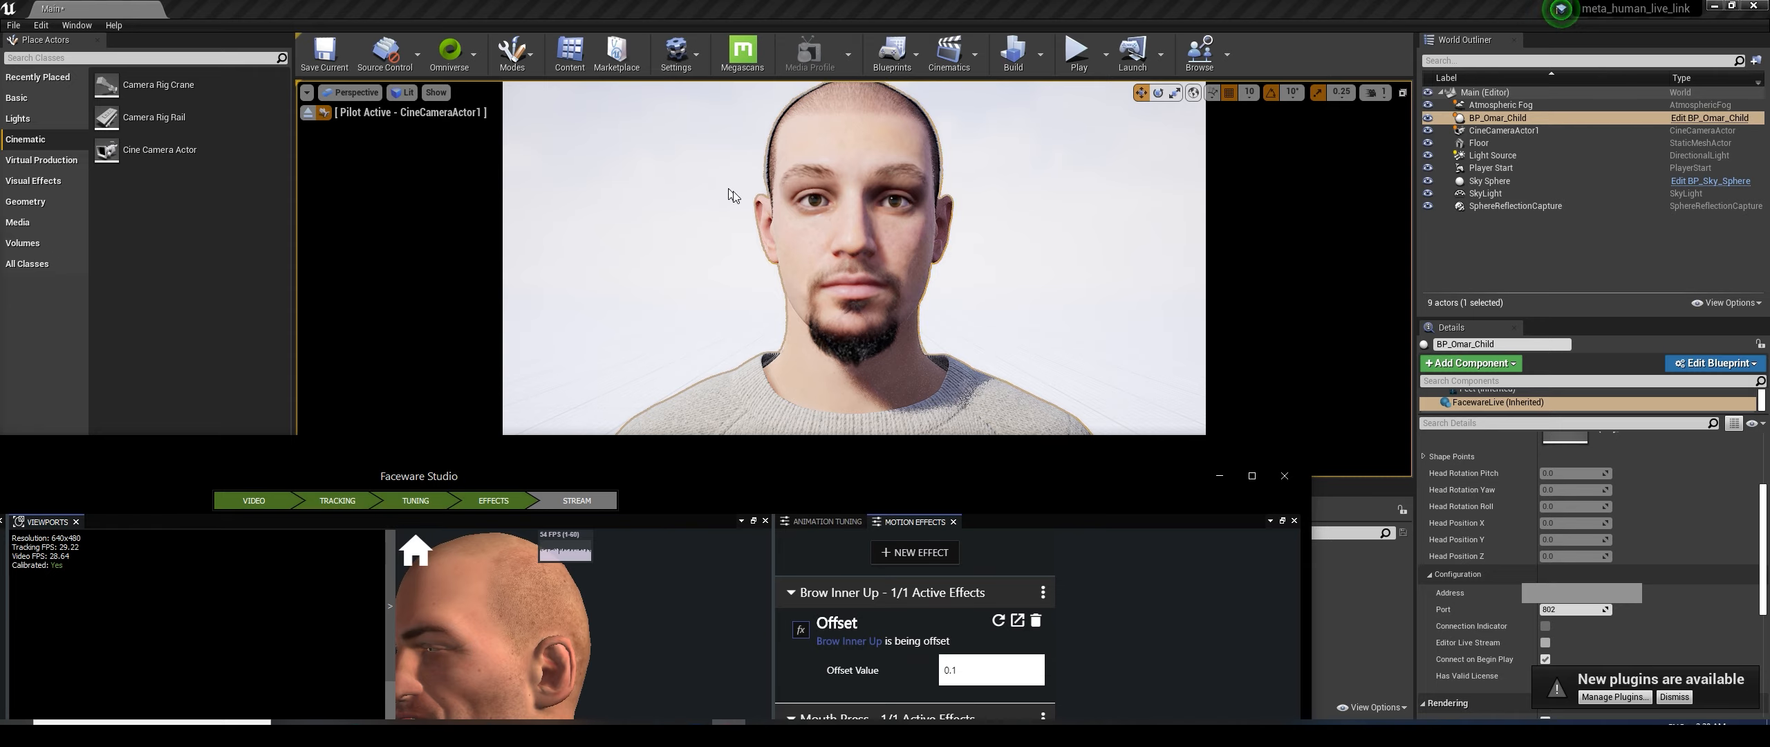
left_click_drag(729, 189, 726, 202)
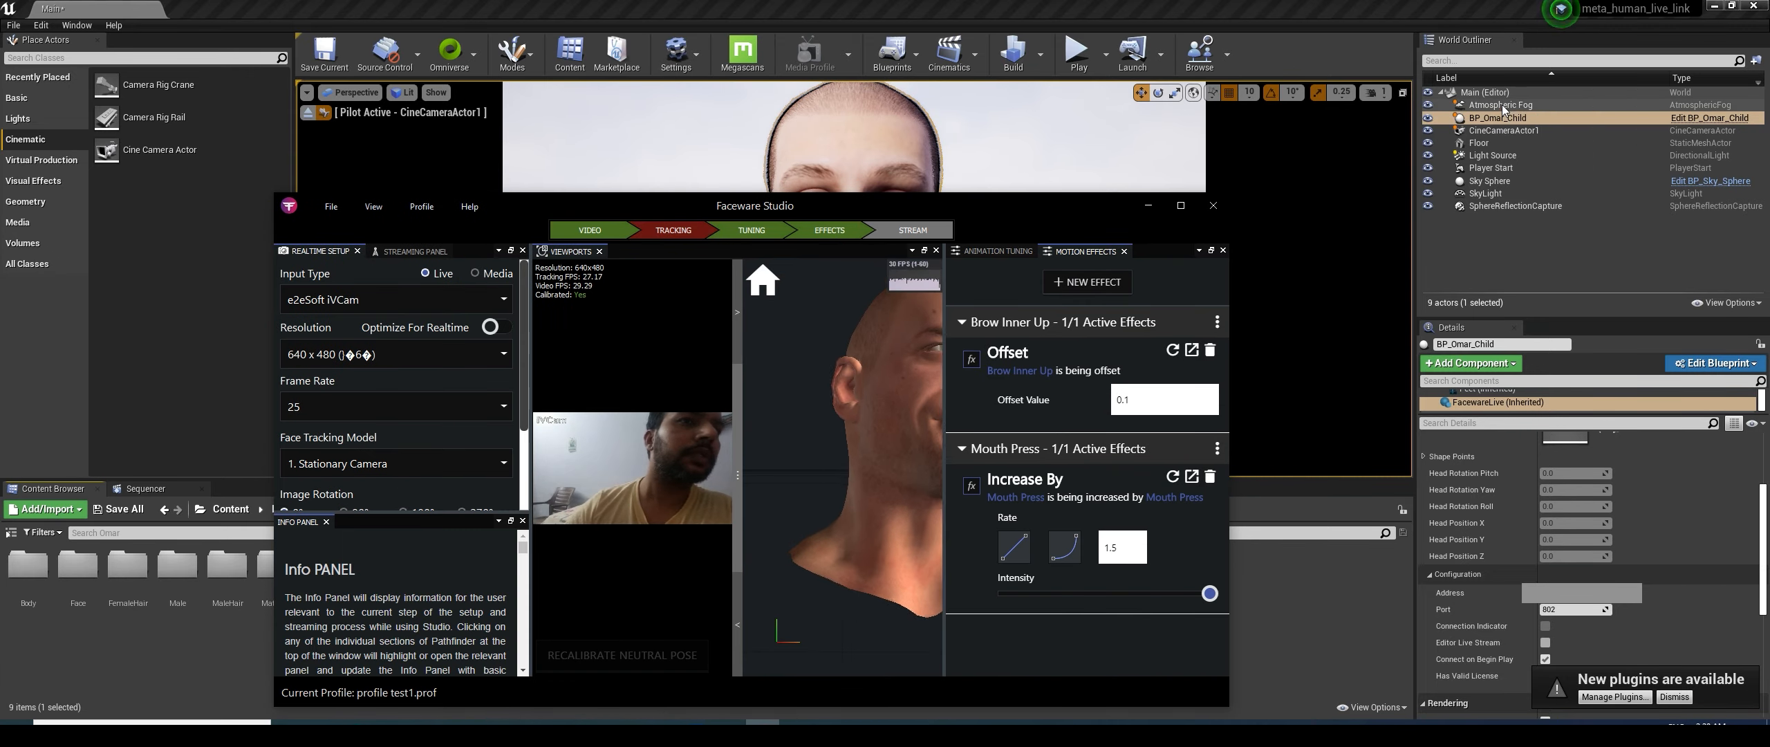
left_click(1504, 106)
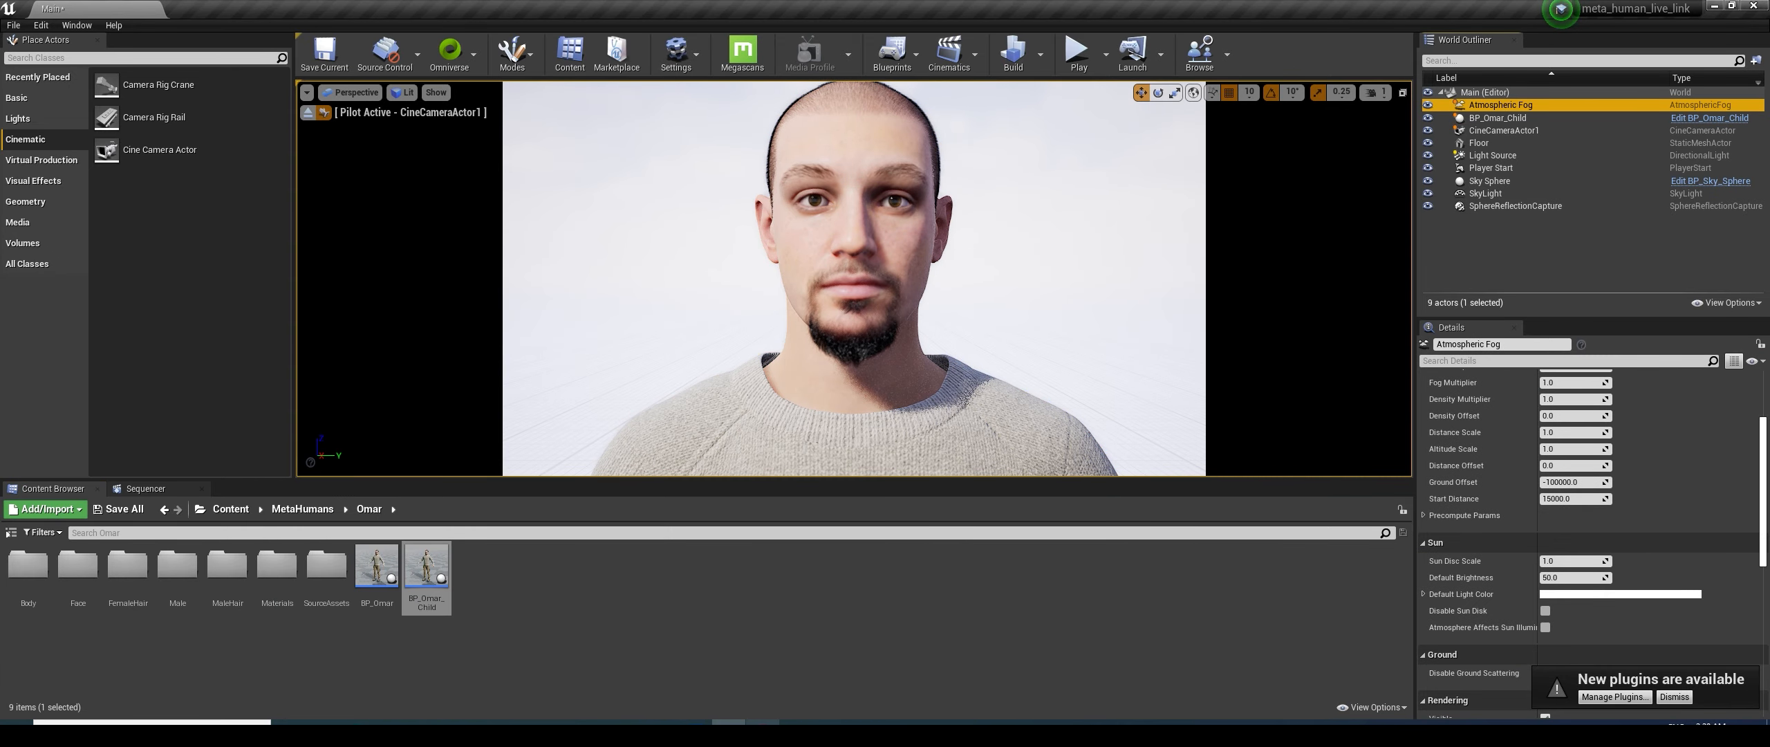
left_click(762, 732)
left_click(1184, 215)
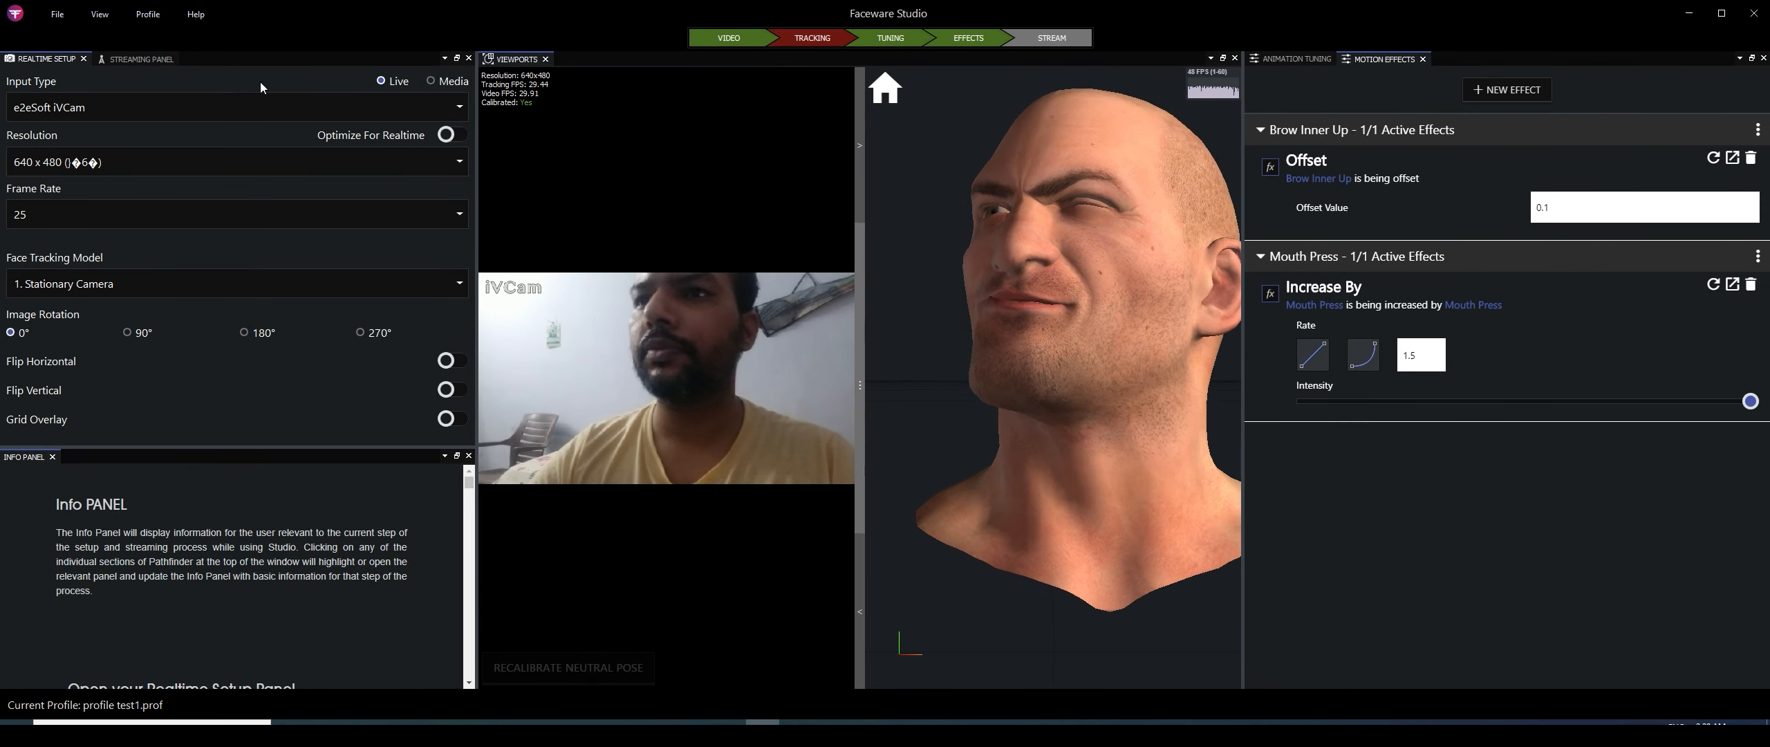
left_click(139, 59)
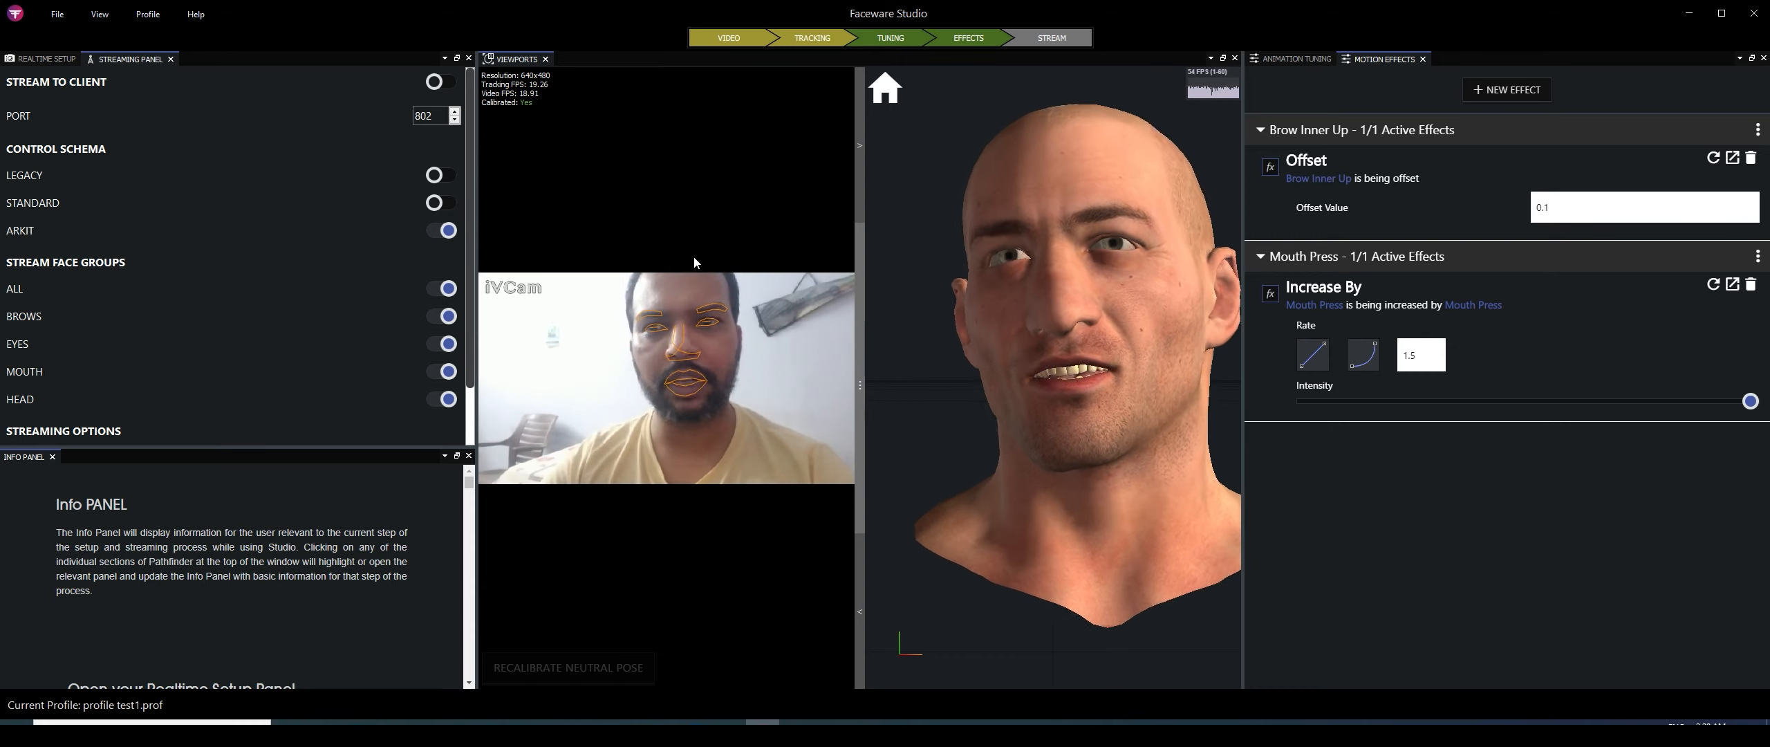
left_click(453, 83)
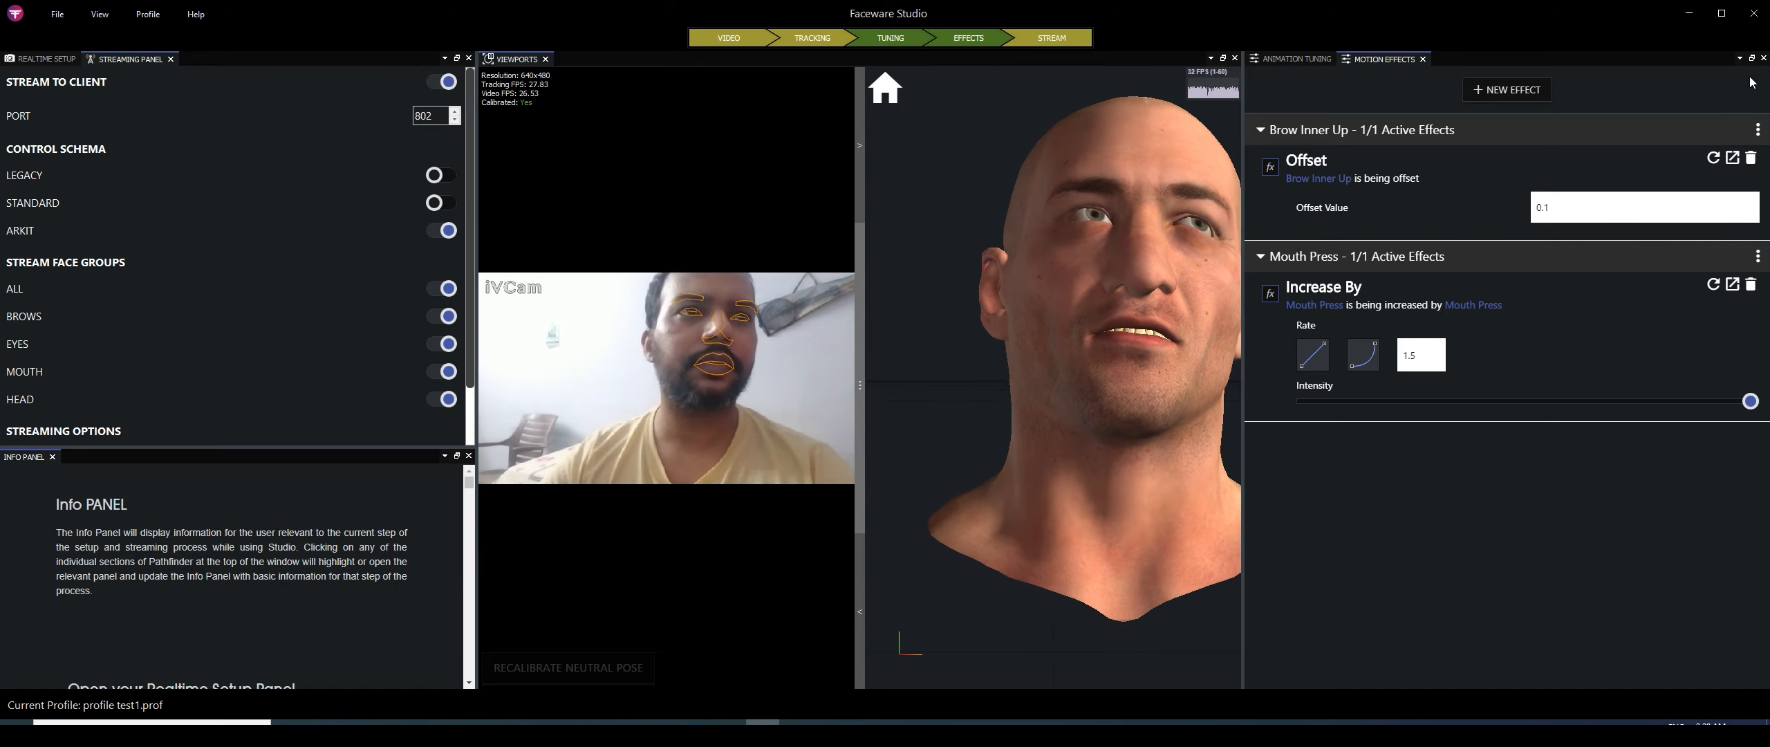
Return to Unreal Engine and play the level to test the live facial animation on the MetaHuman
left_click_drag(1510, 10, 0, 440)
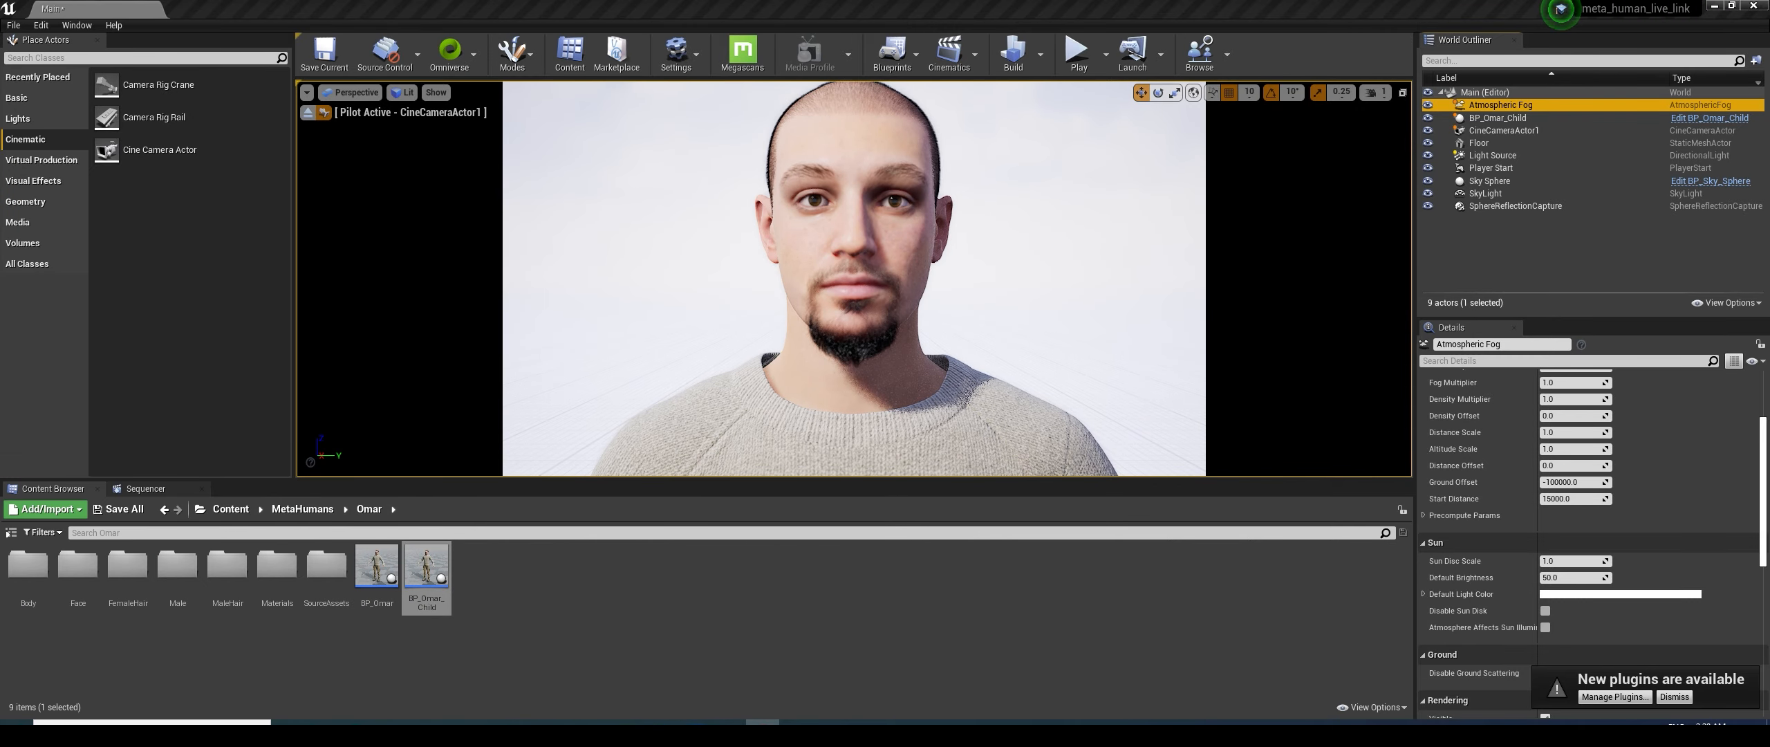
left_click(763, 729)
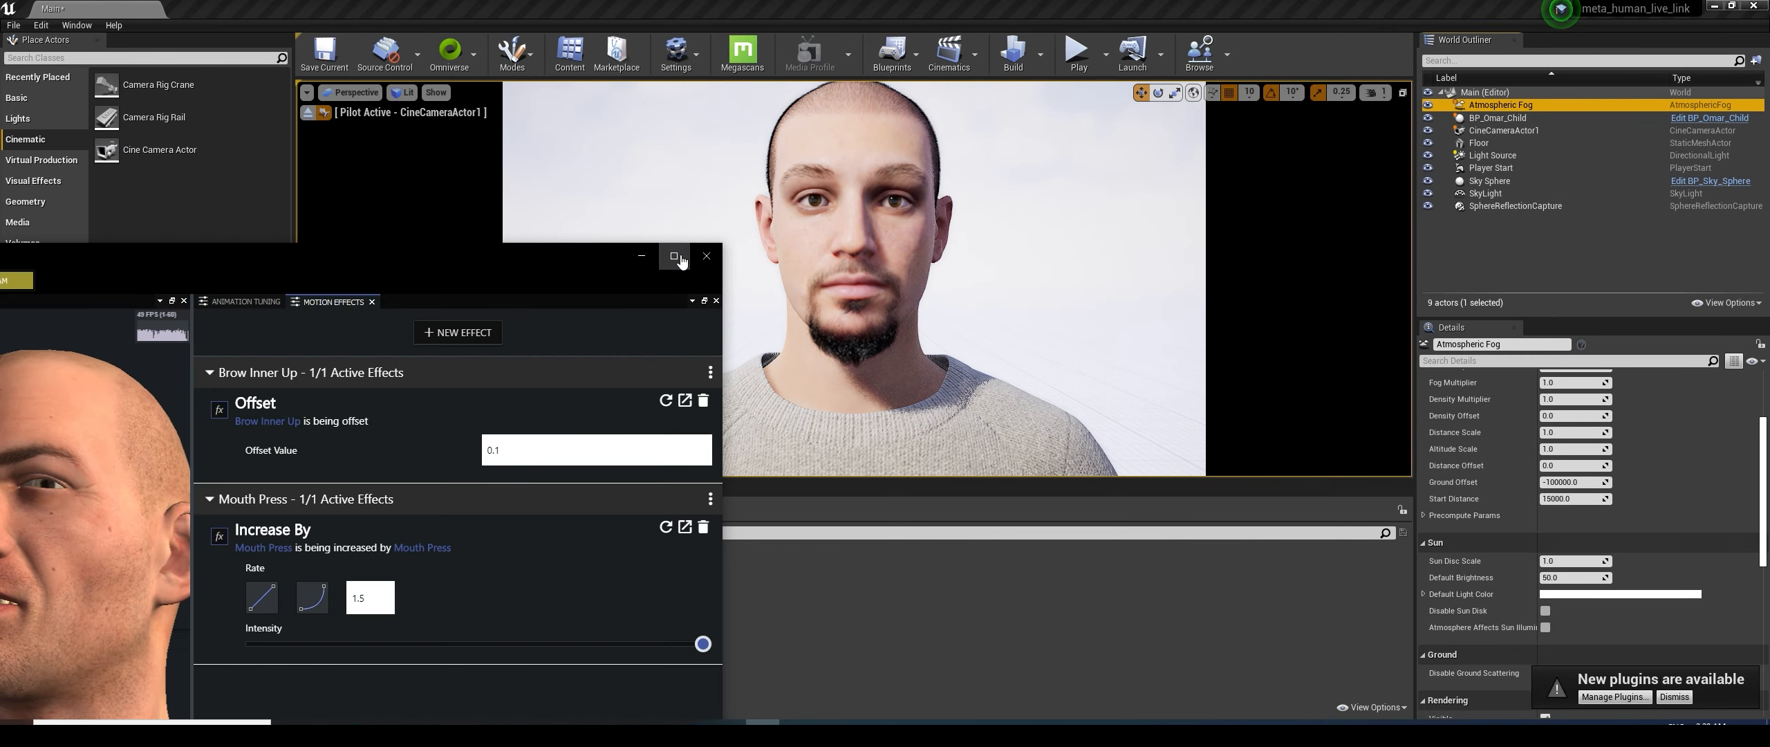
left_click(675, 257)
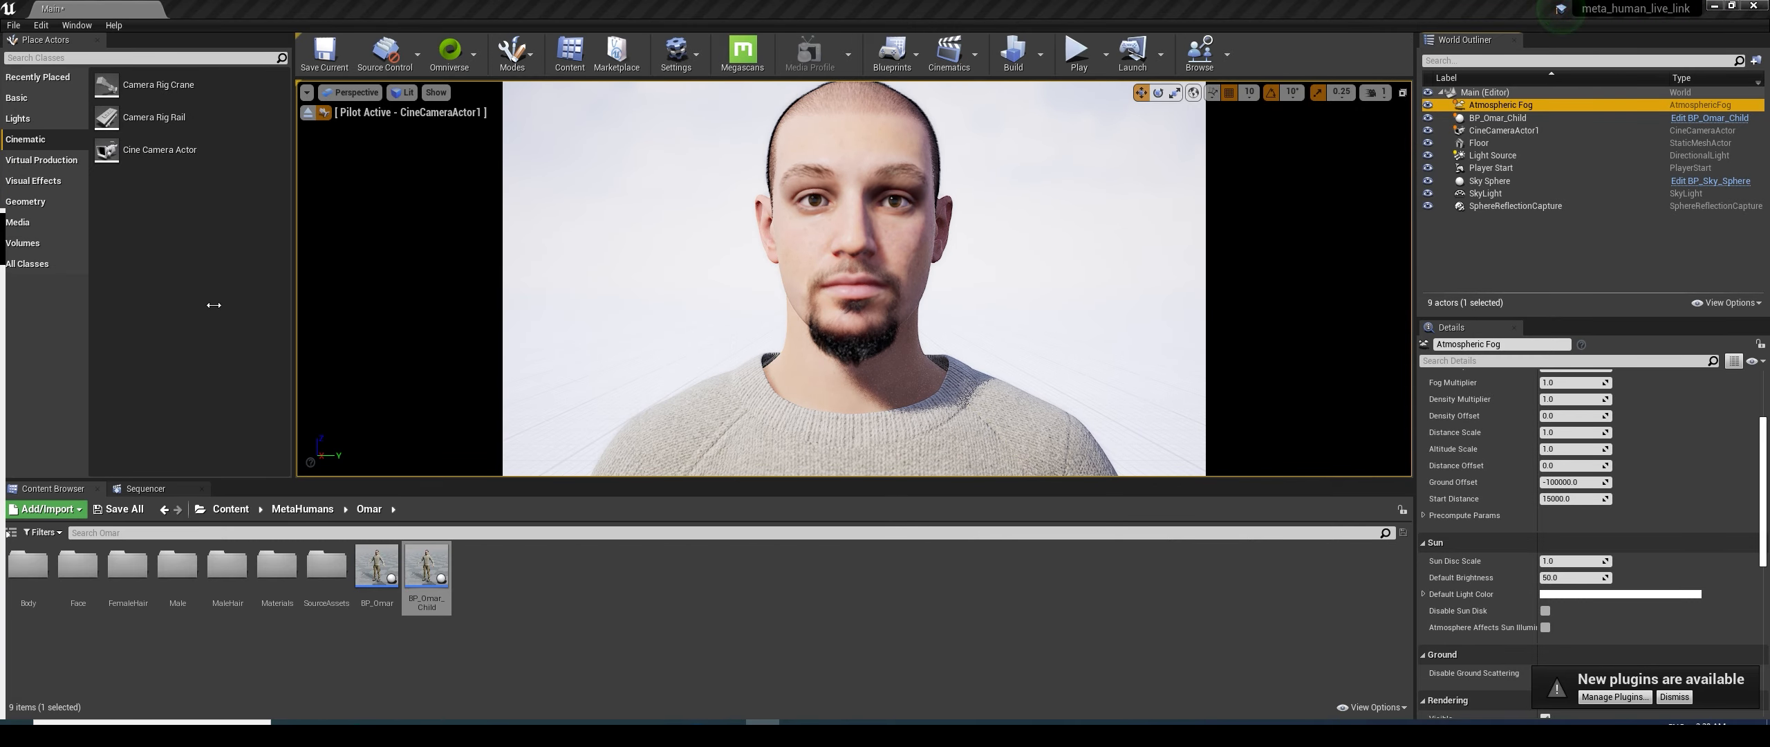
left_click(1074, 65)
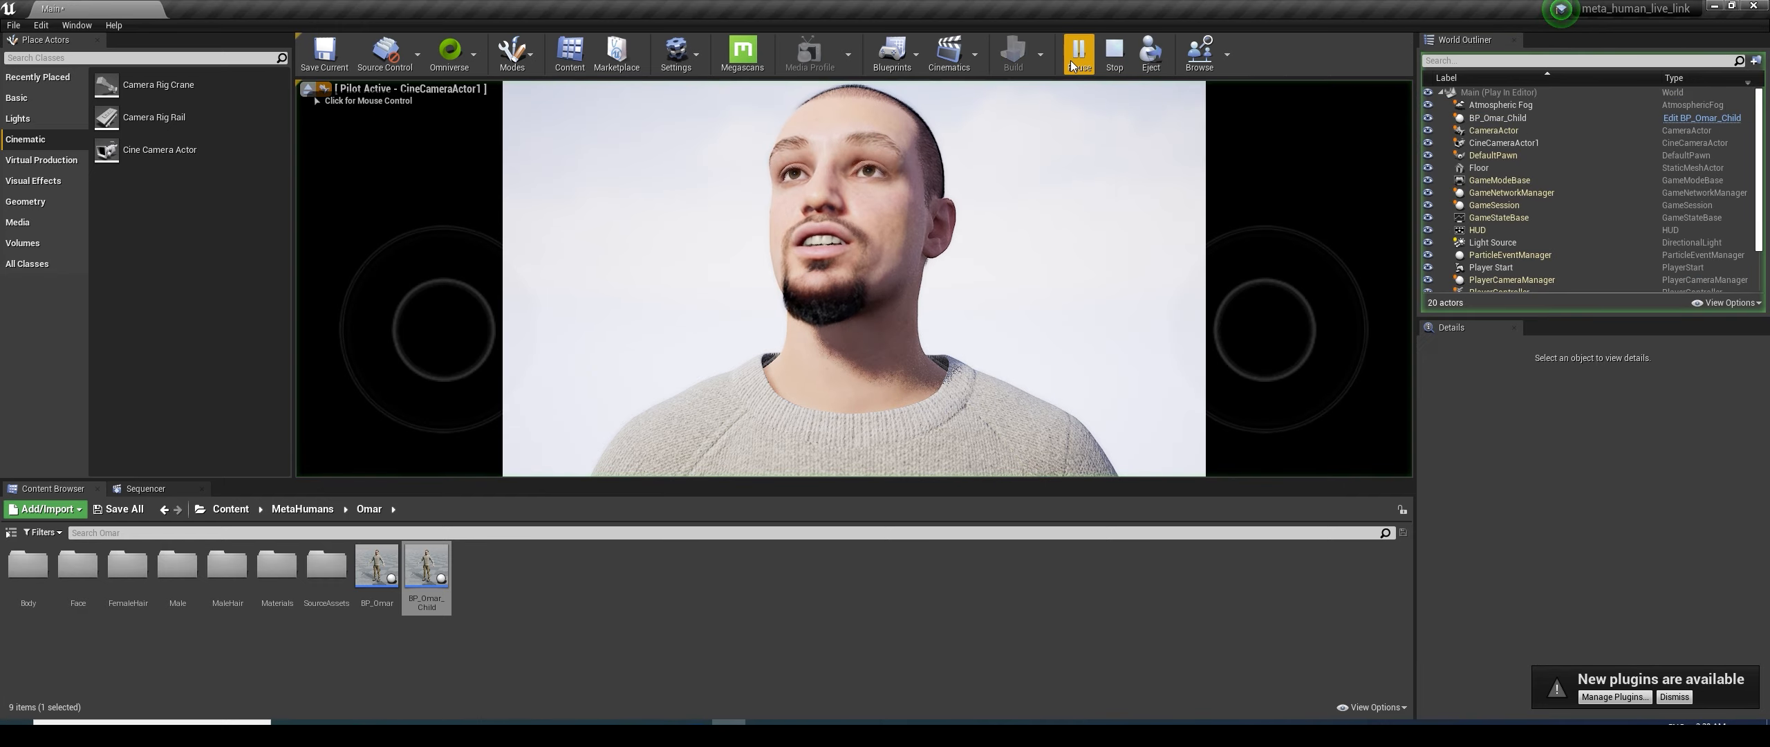